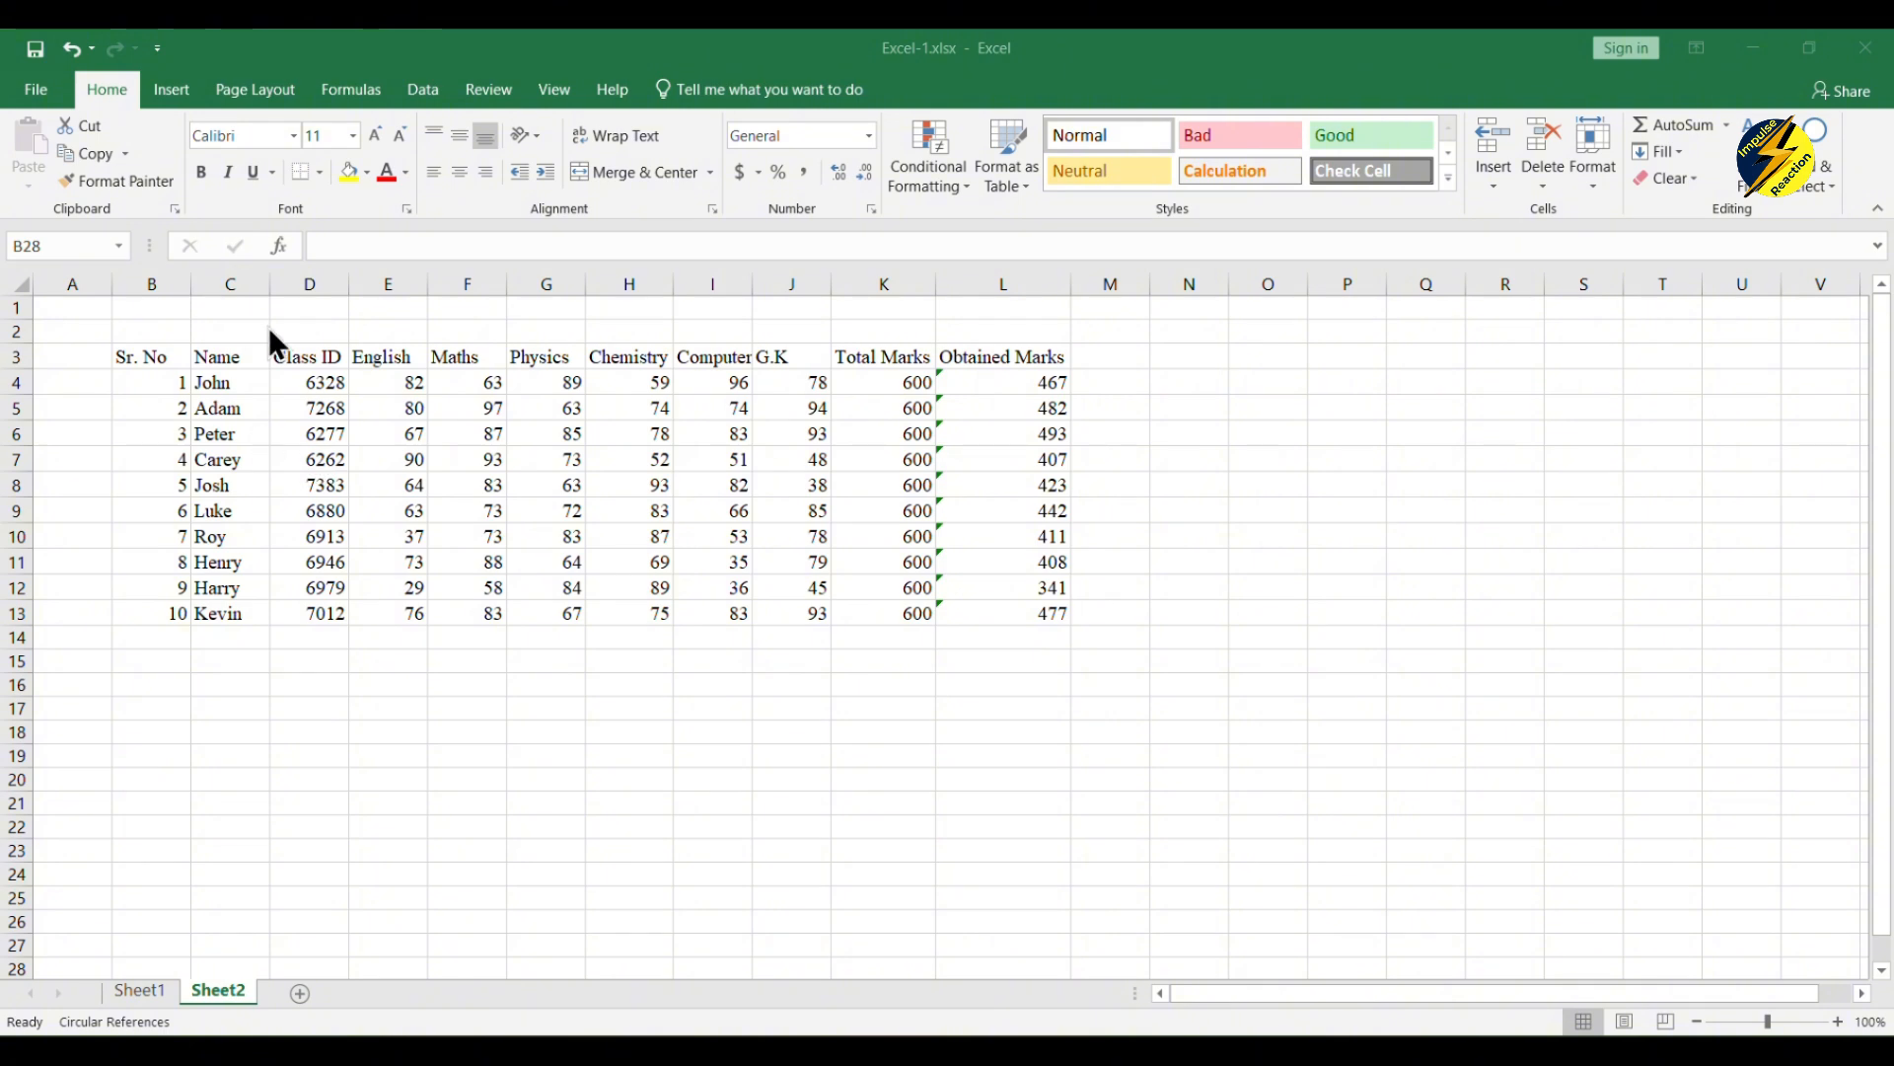
Step: Enter the title "Marksheet of class XYZ" in cell D2 above the table headers
left_click(302, 329)
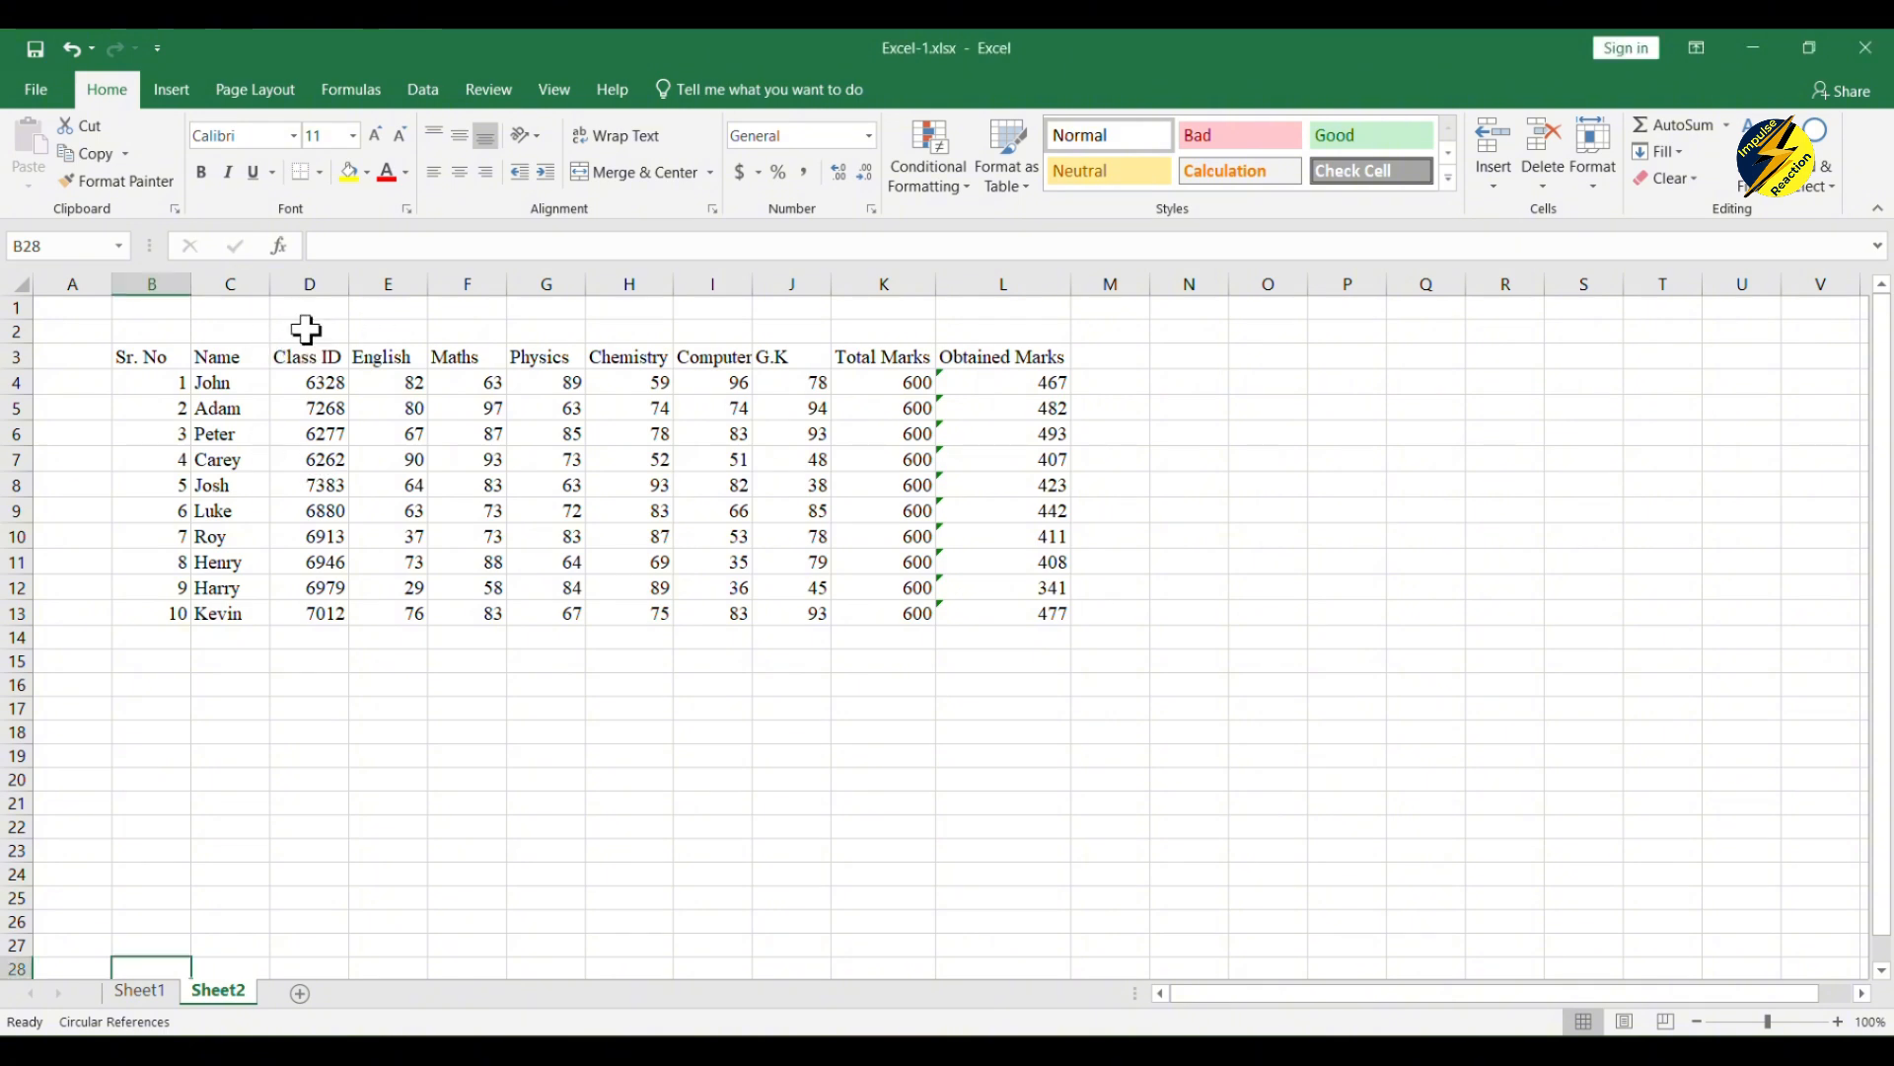
left_click(310, 335)
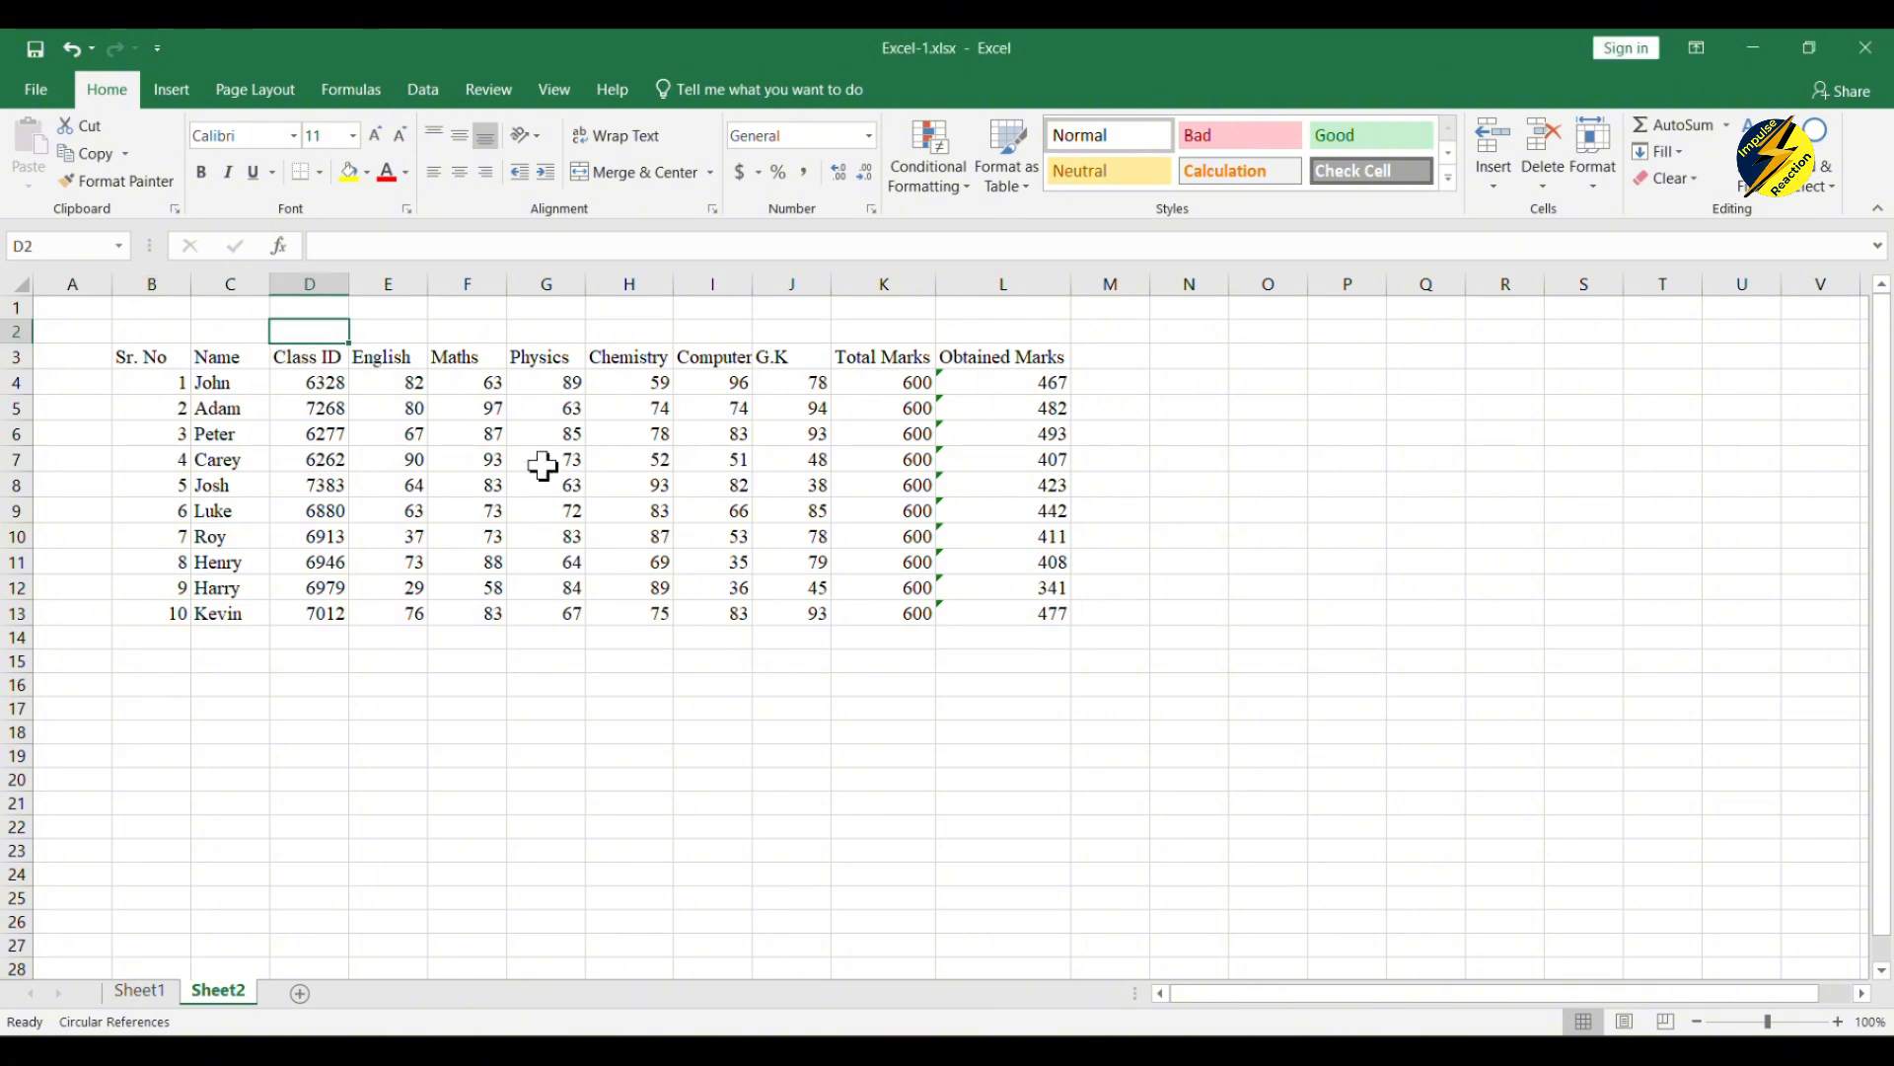
type("MAr")
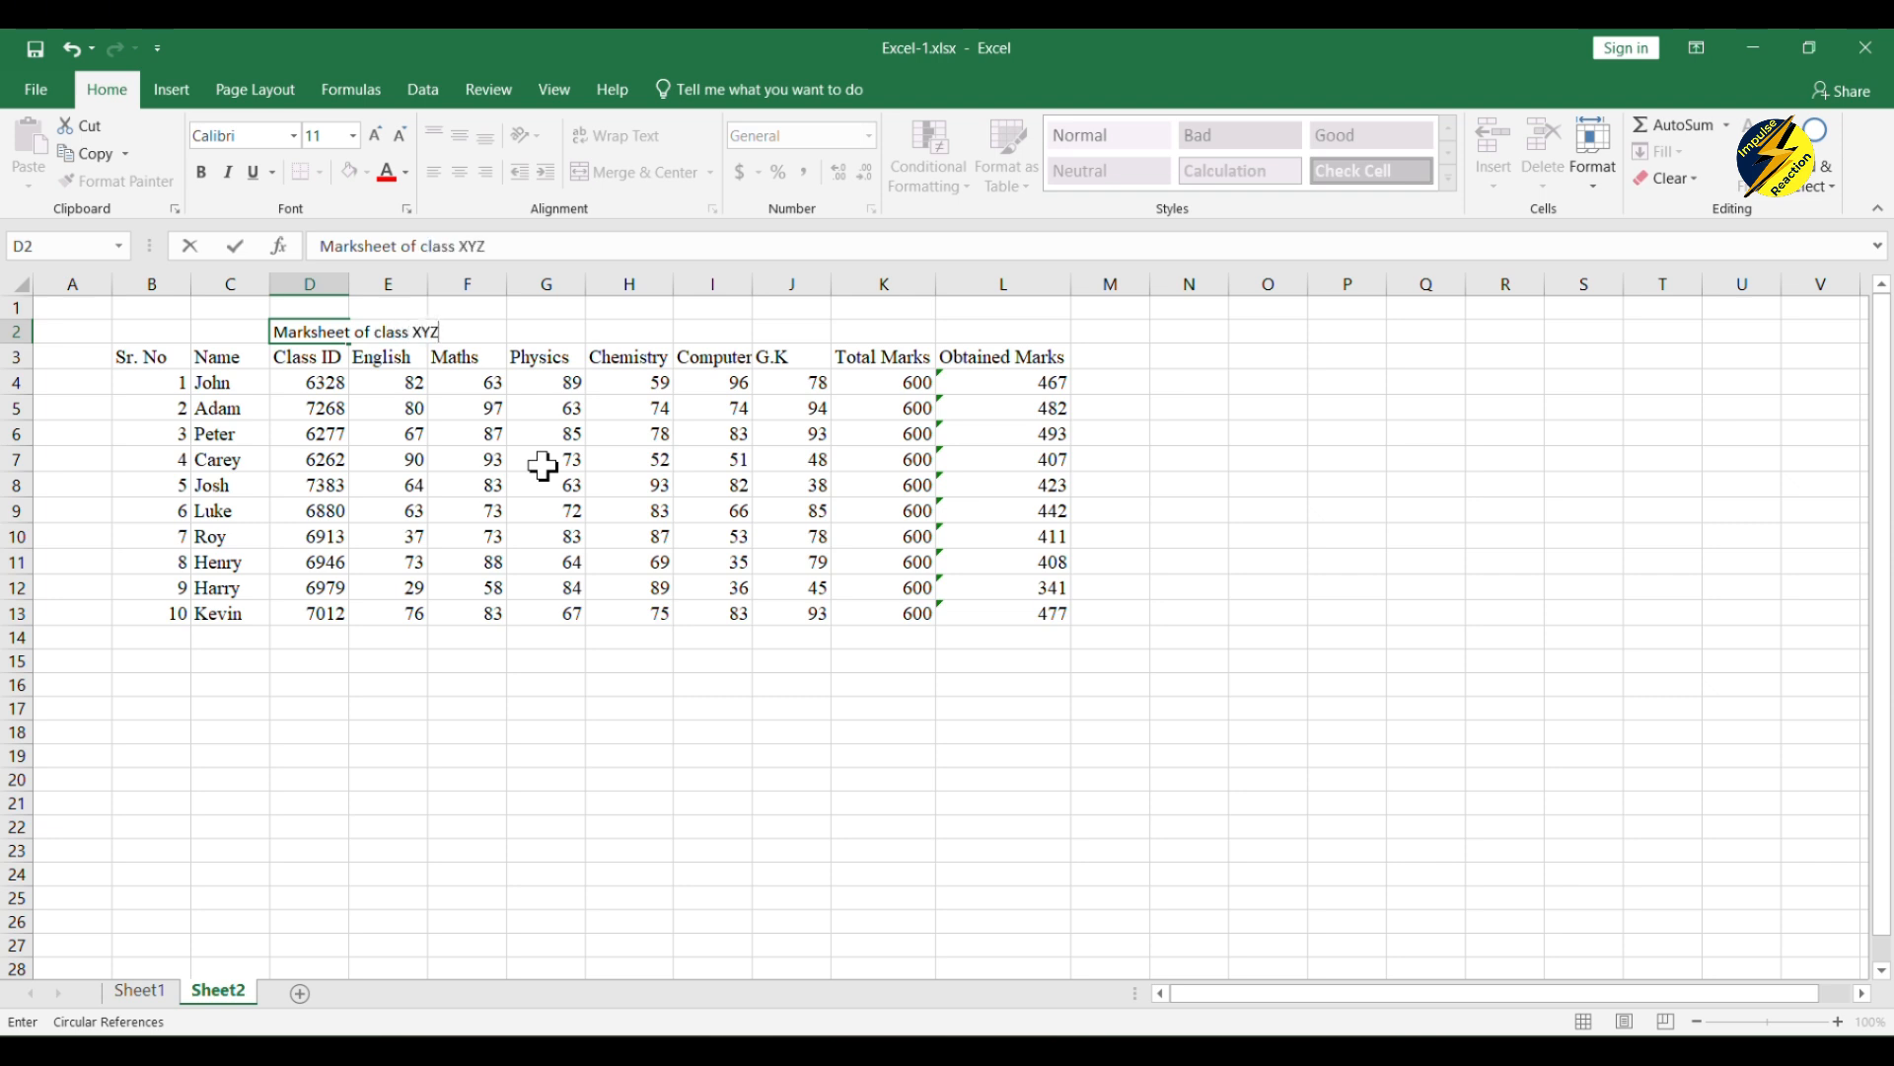
left_click(492, 467)
Step: Merge and center the marksheet title across B2:L2 and make it bold
left_click(323, 347)
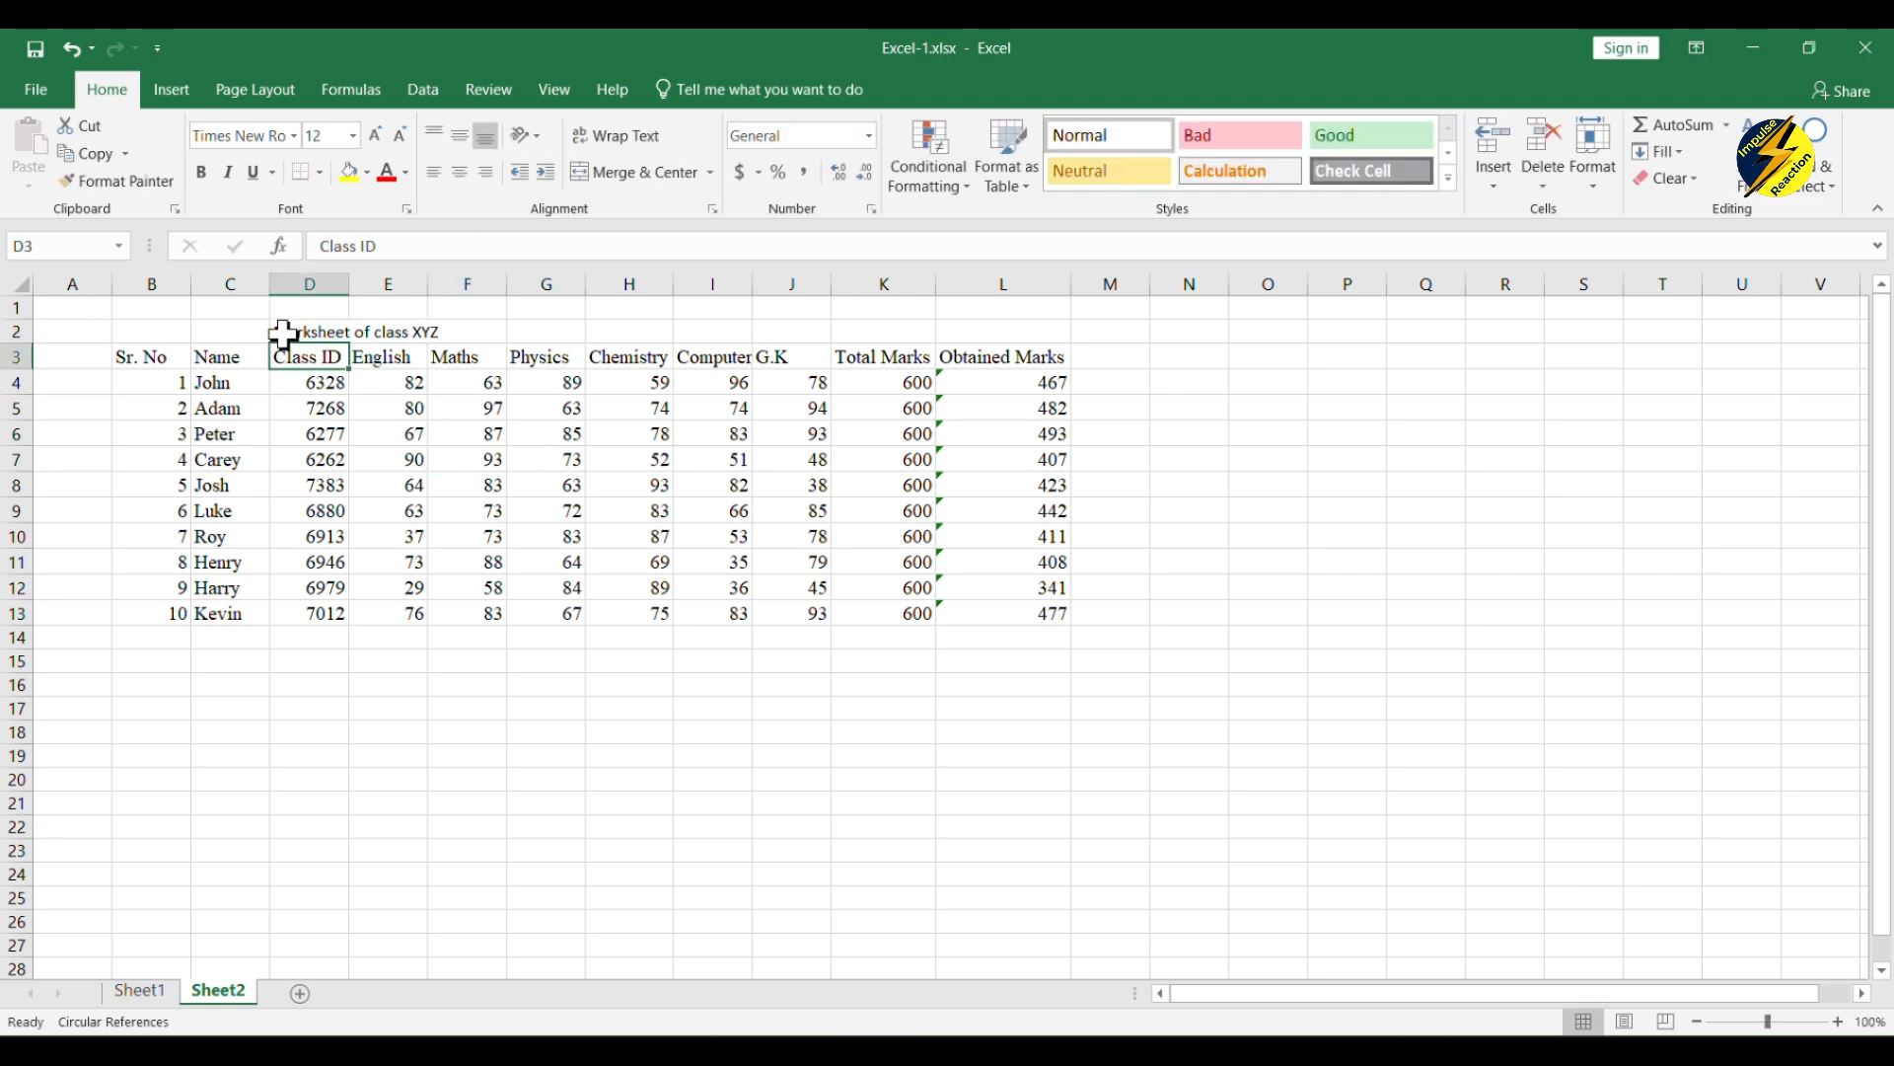
left_click(283, 334)
left_click_drag(122, 332, 1070, 337)
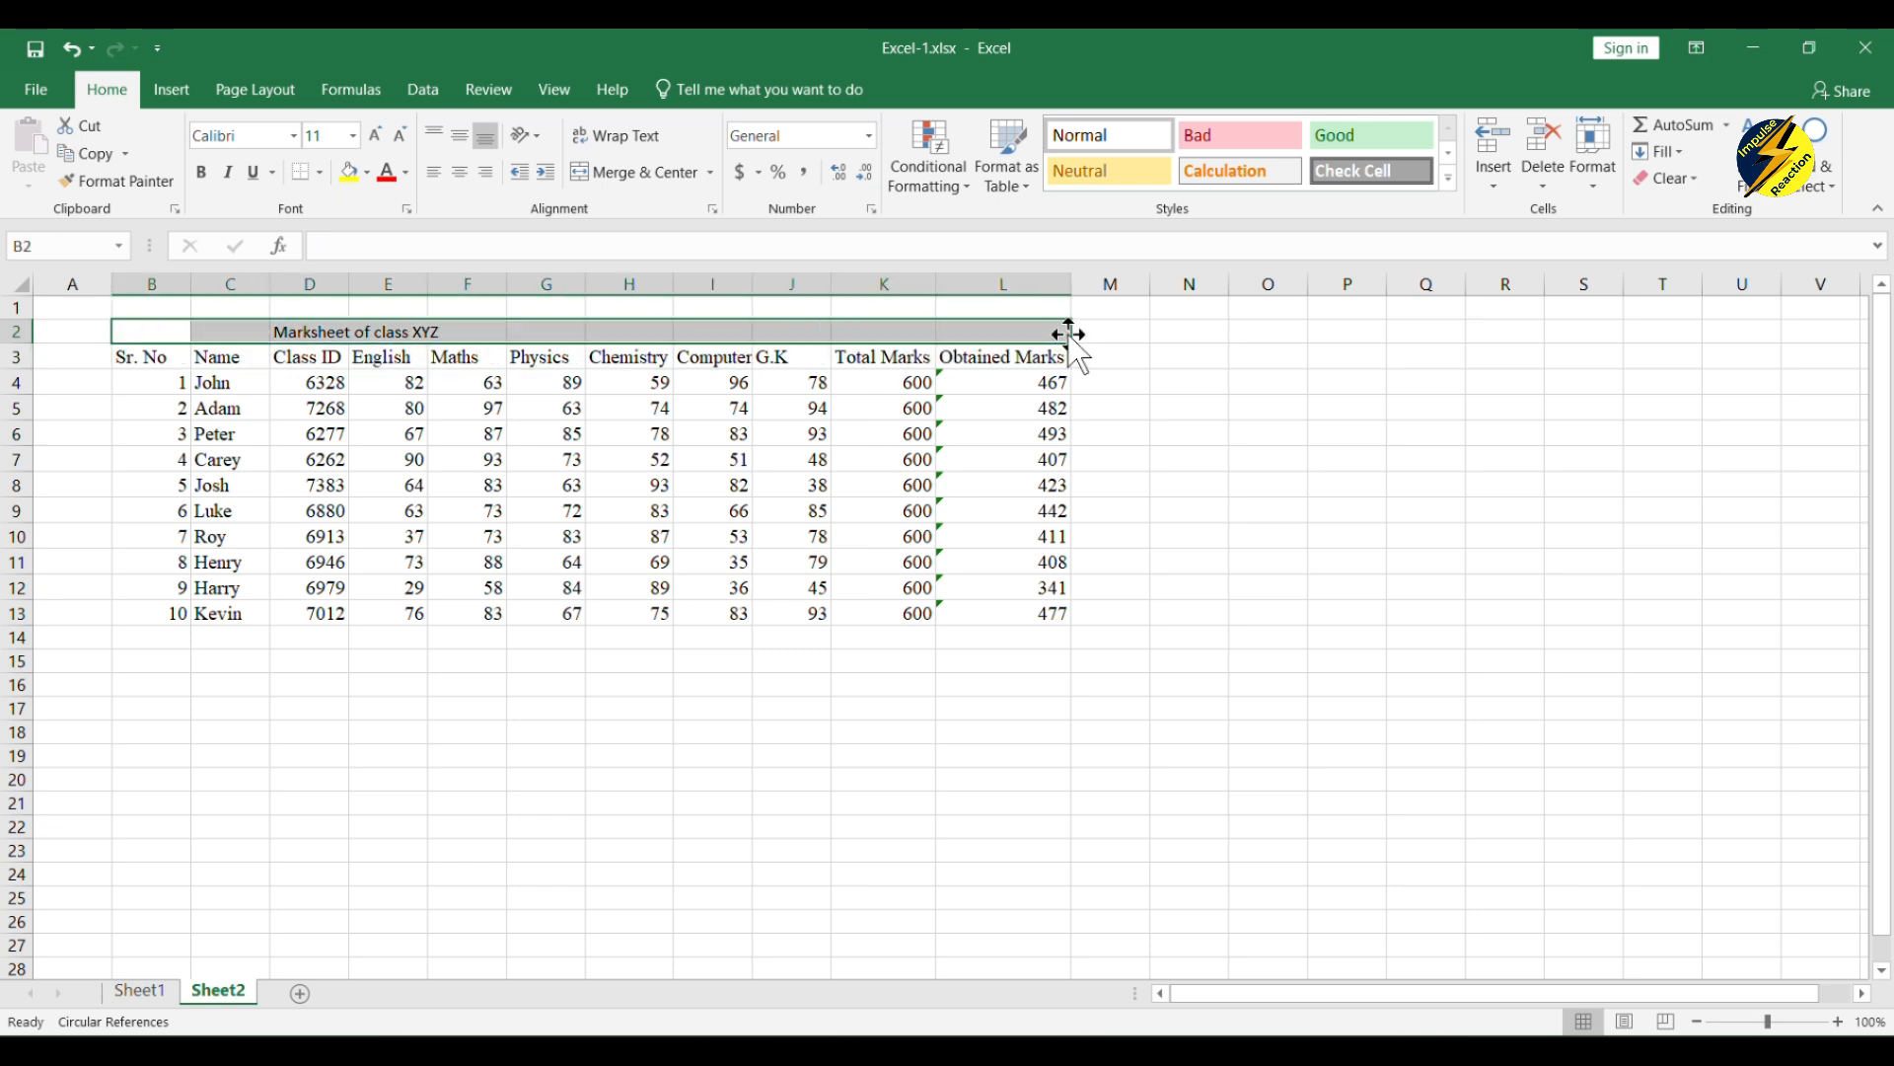
left_click(651, 173)
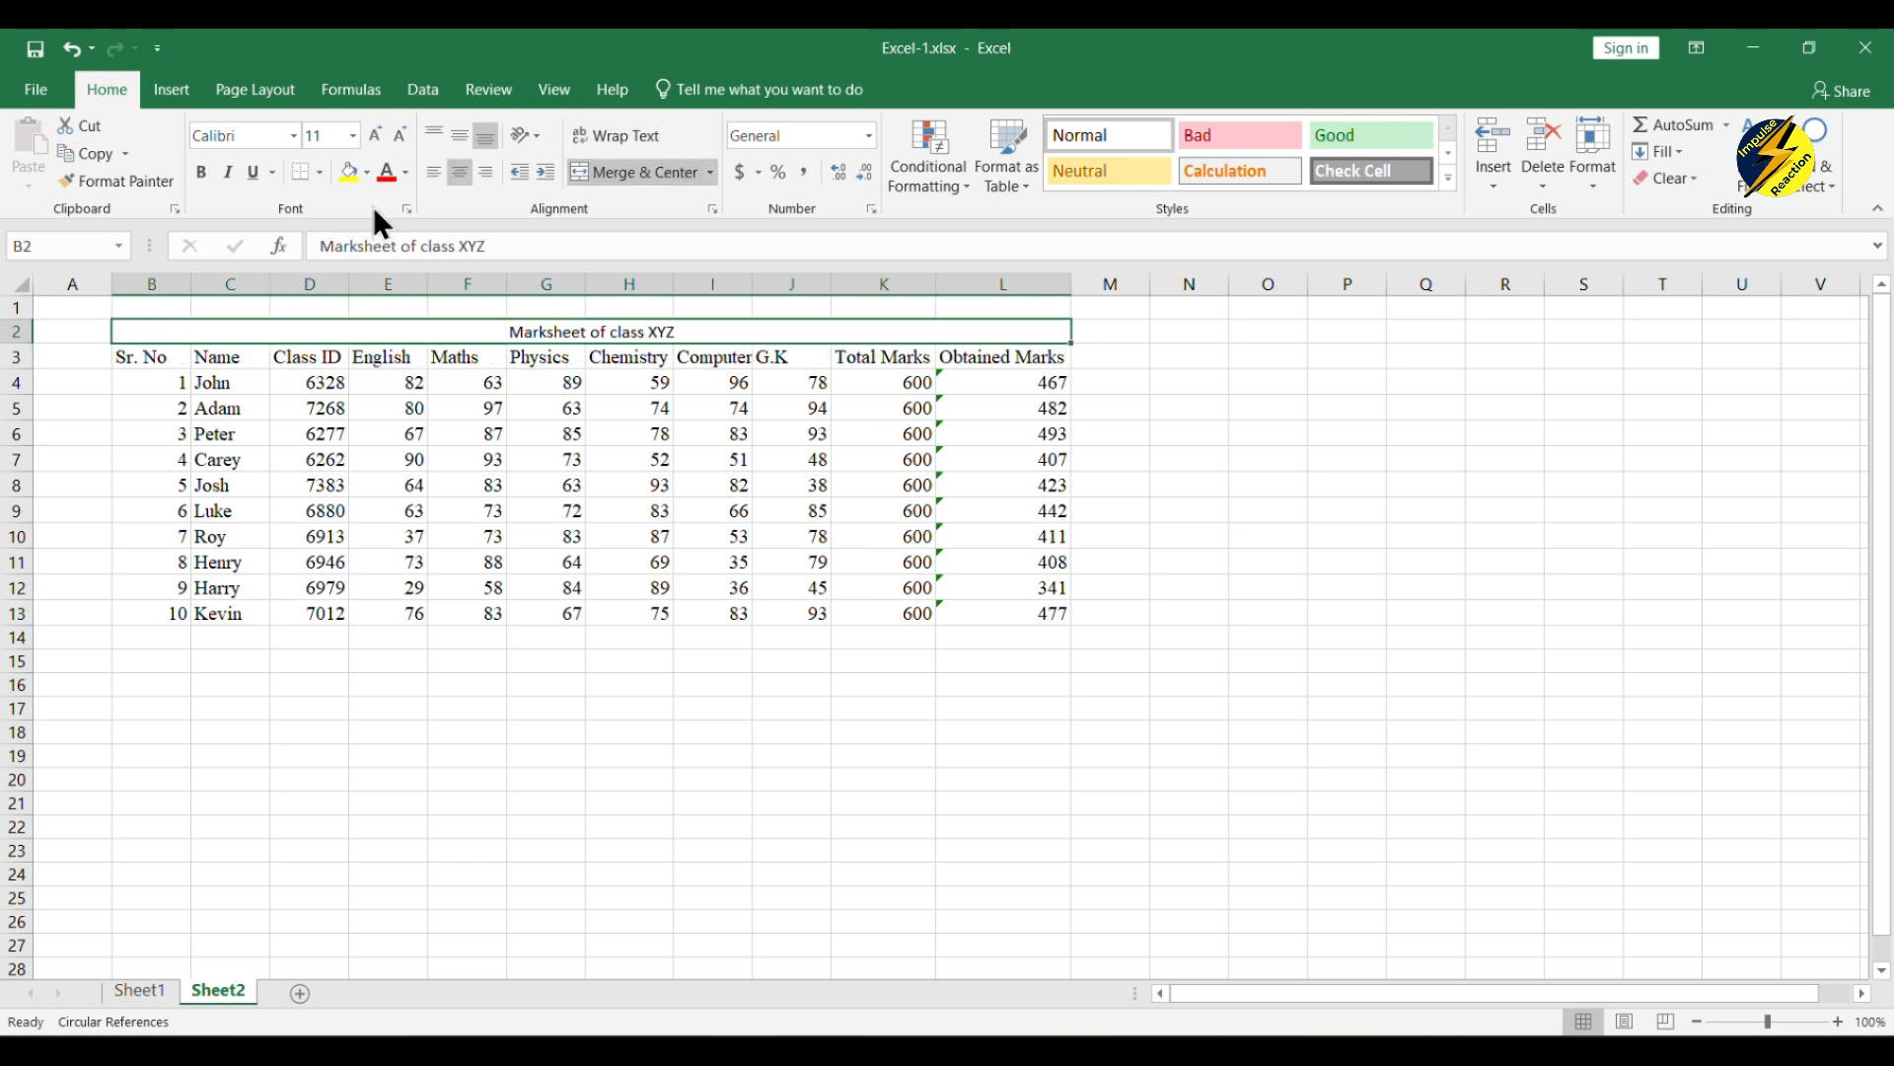
left_click(201, 173)
left_click(391, 533)
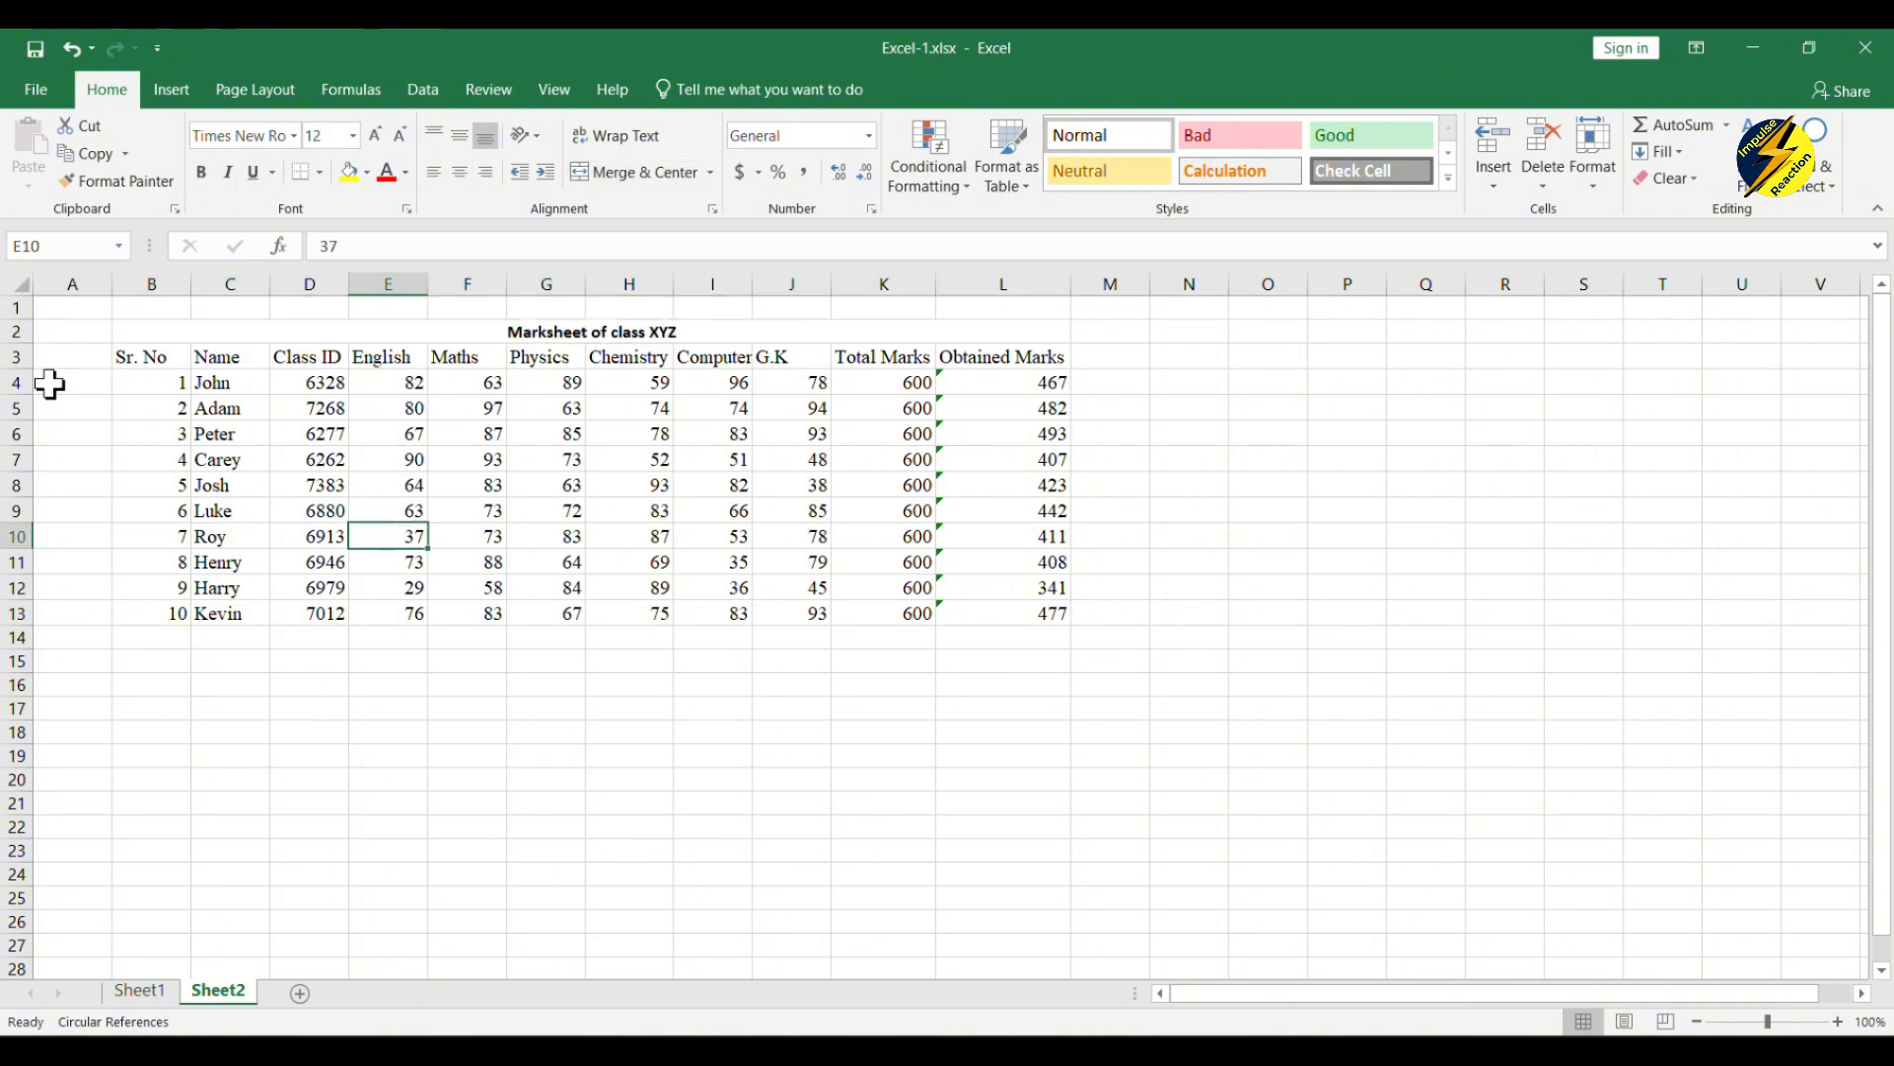
Step: Set the font of the whole sheet to Times New Roman, size 12
left_click(21, 285)
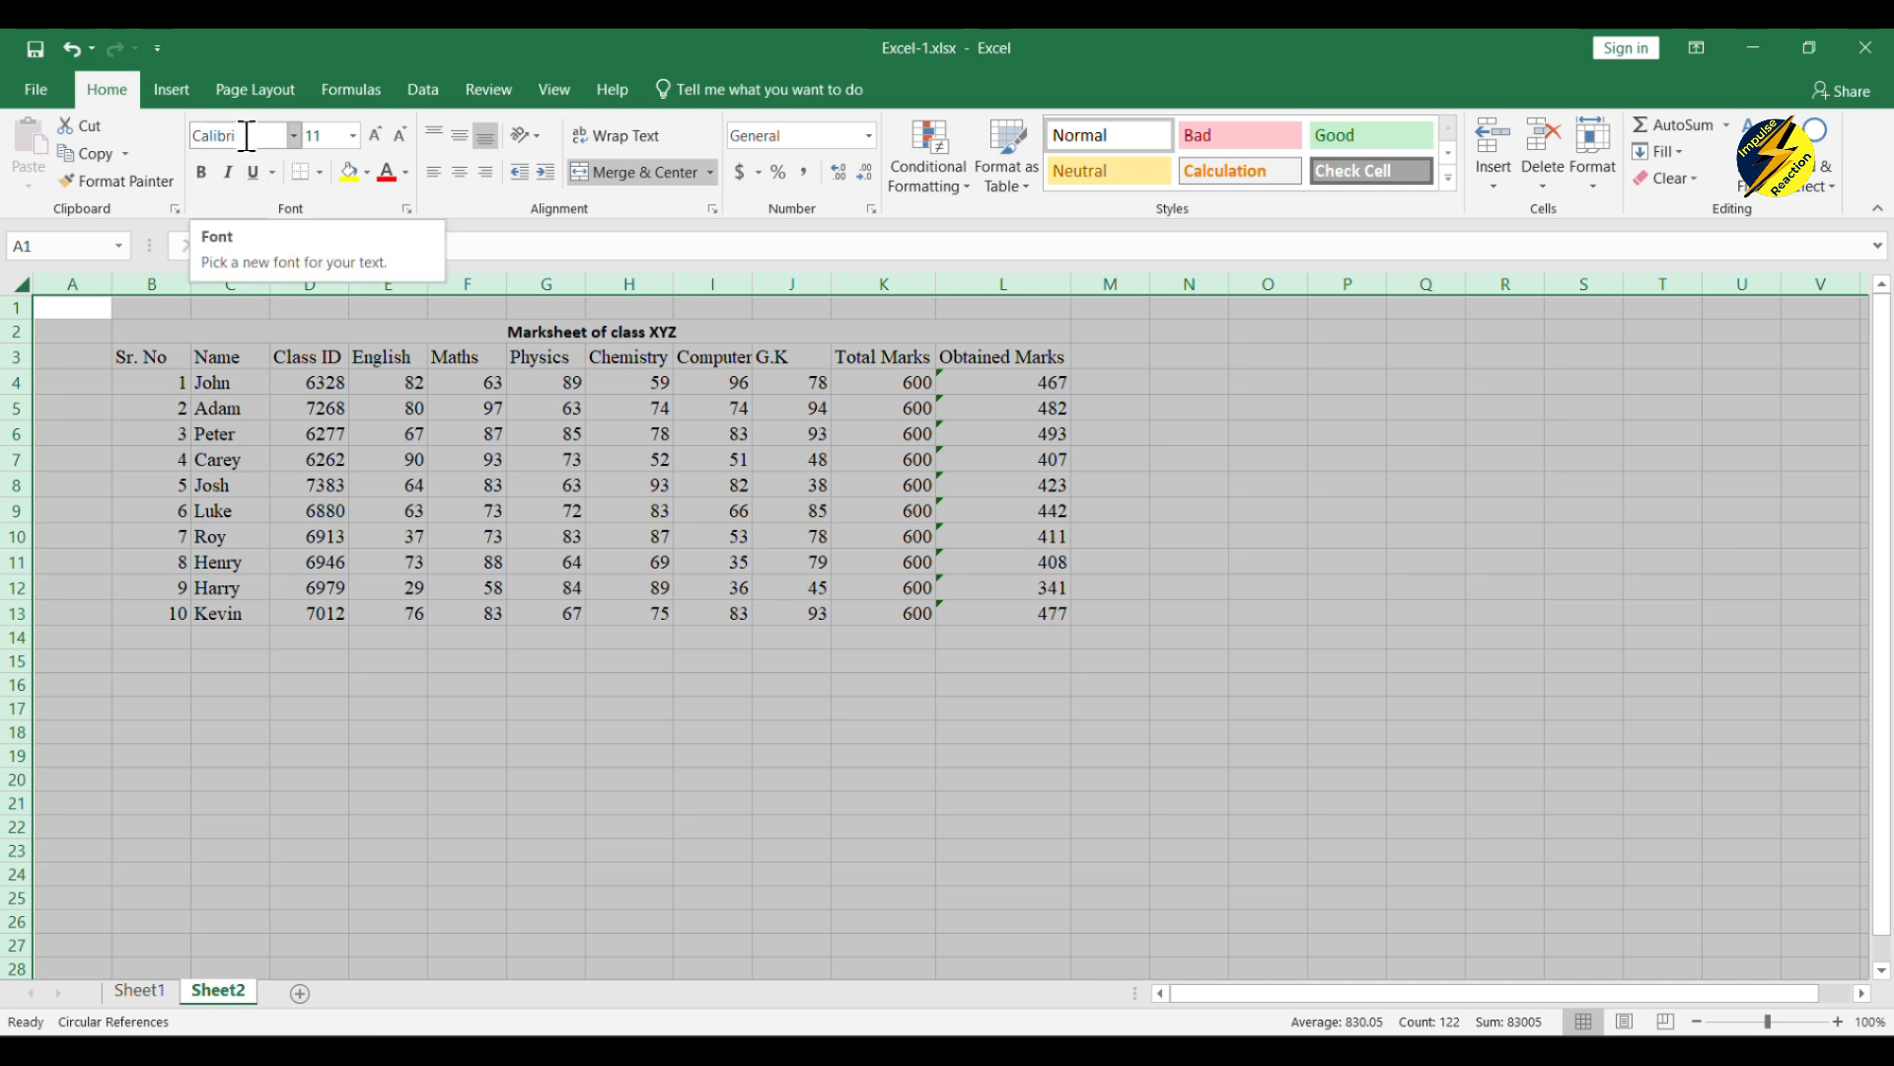
type("Times New Ro")
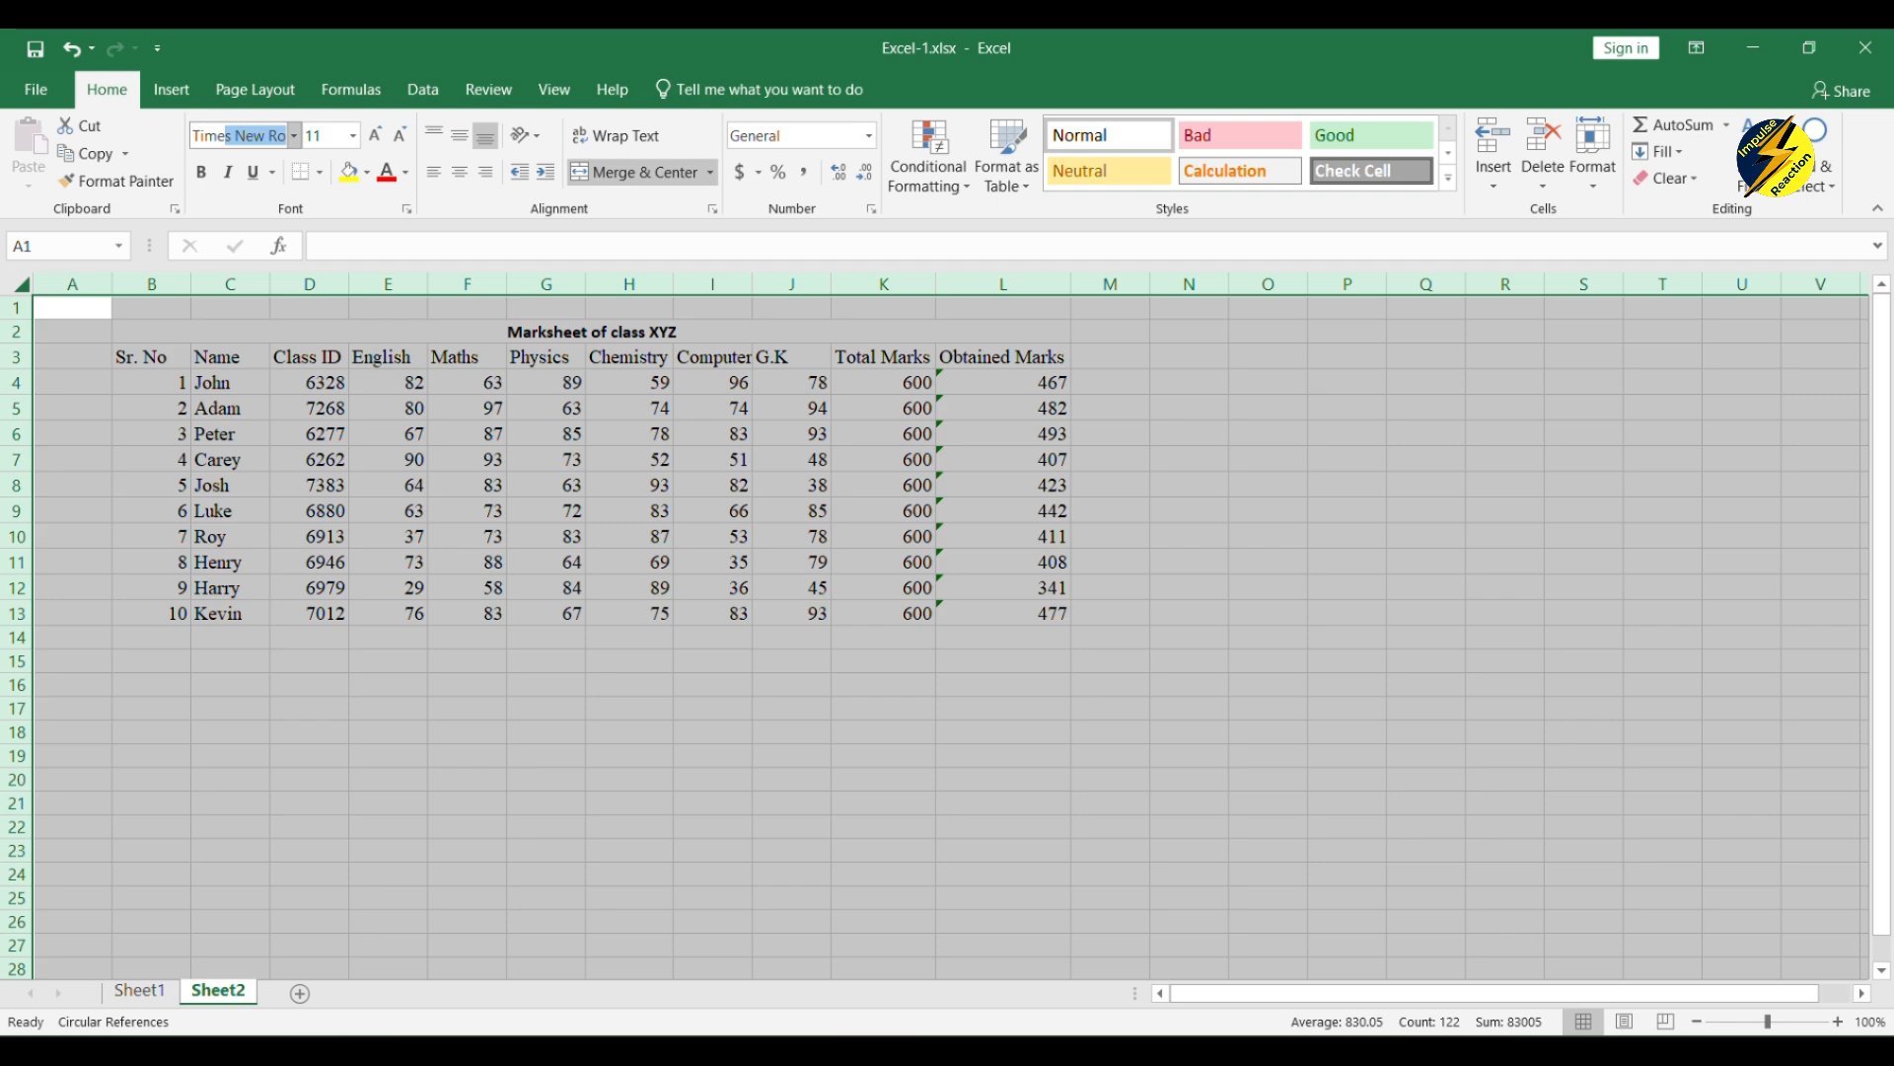
key("Return")
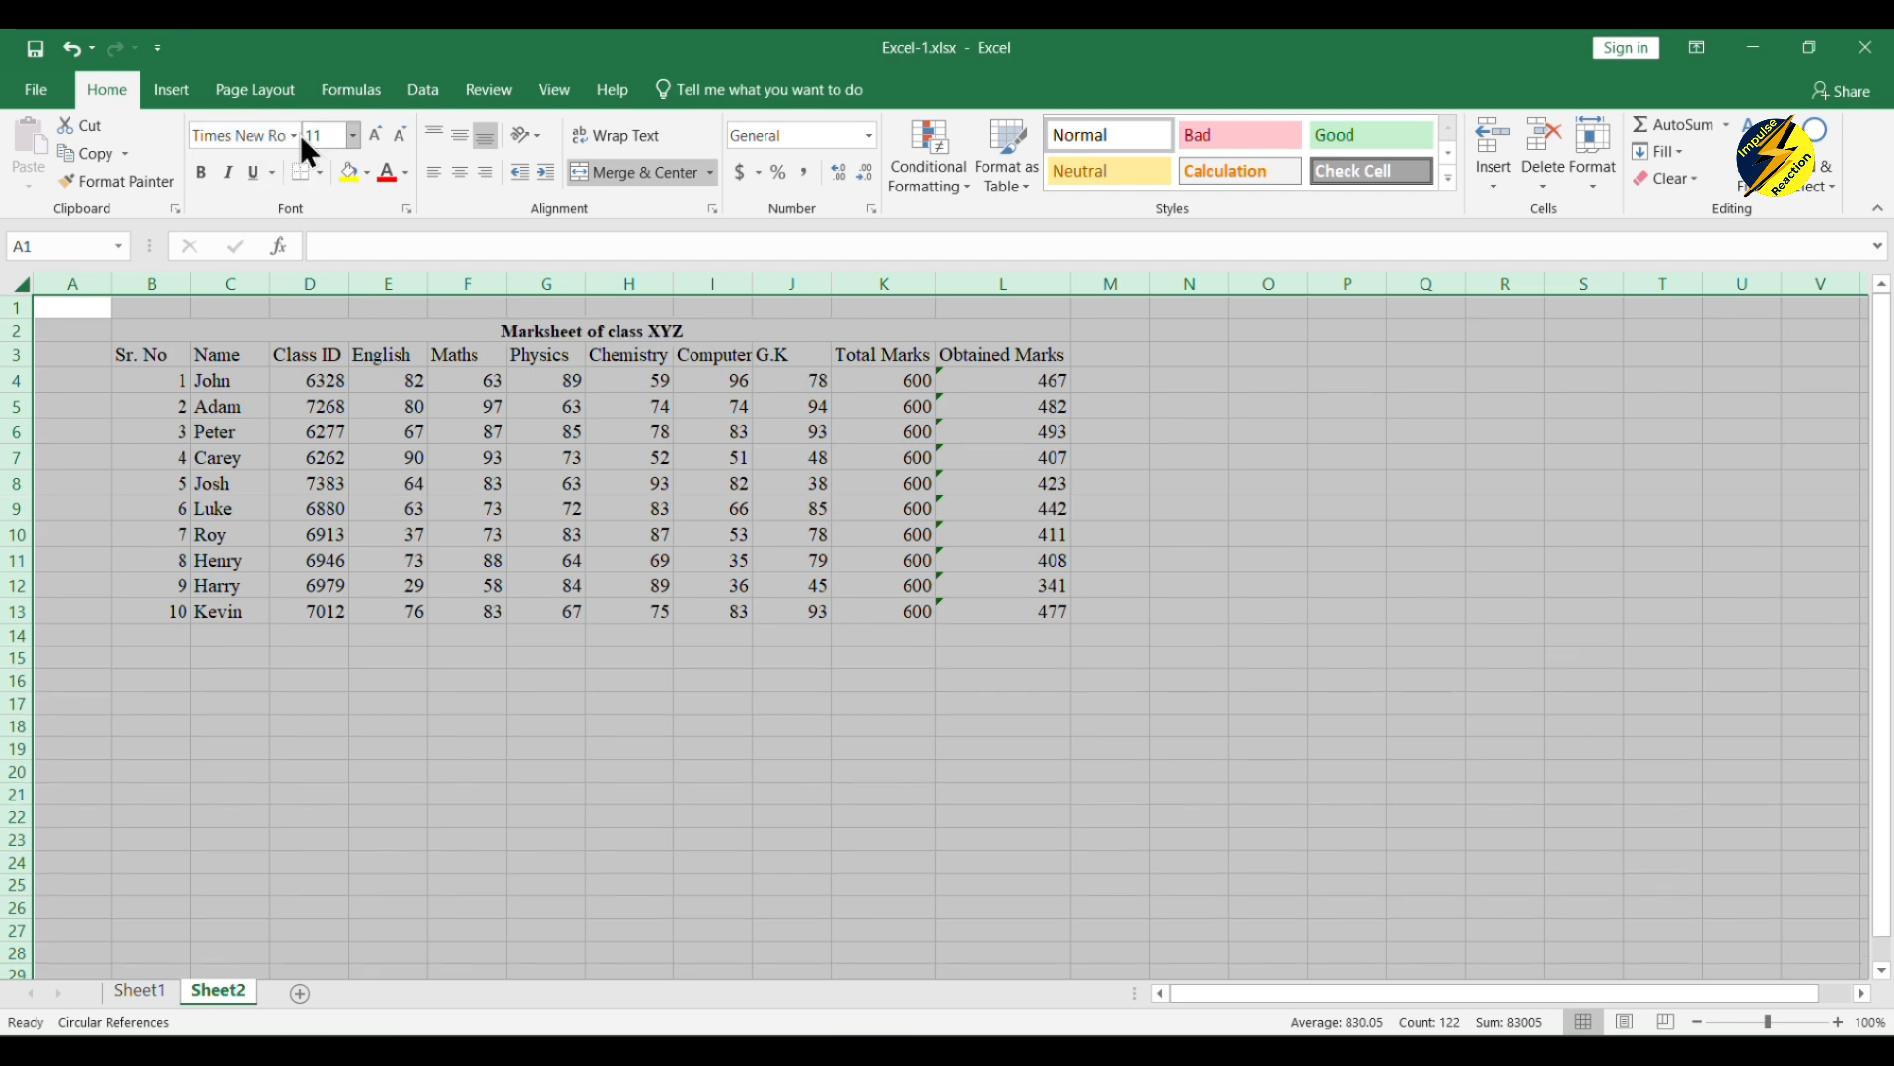
left_click(294, 135)
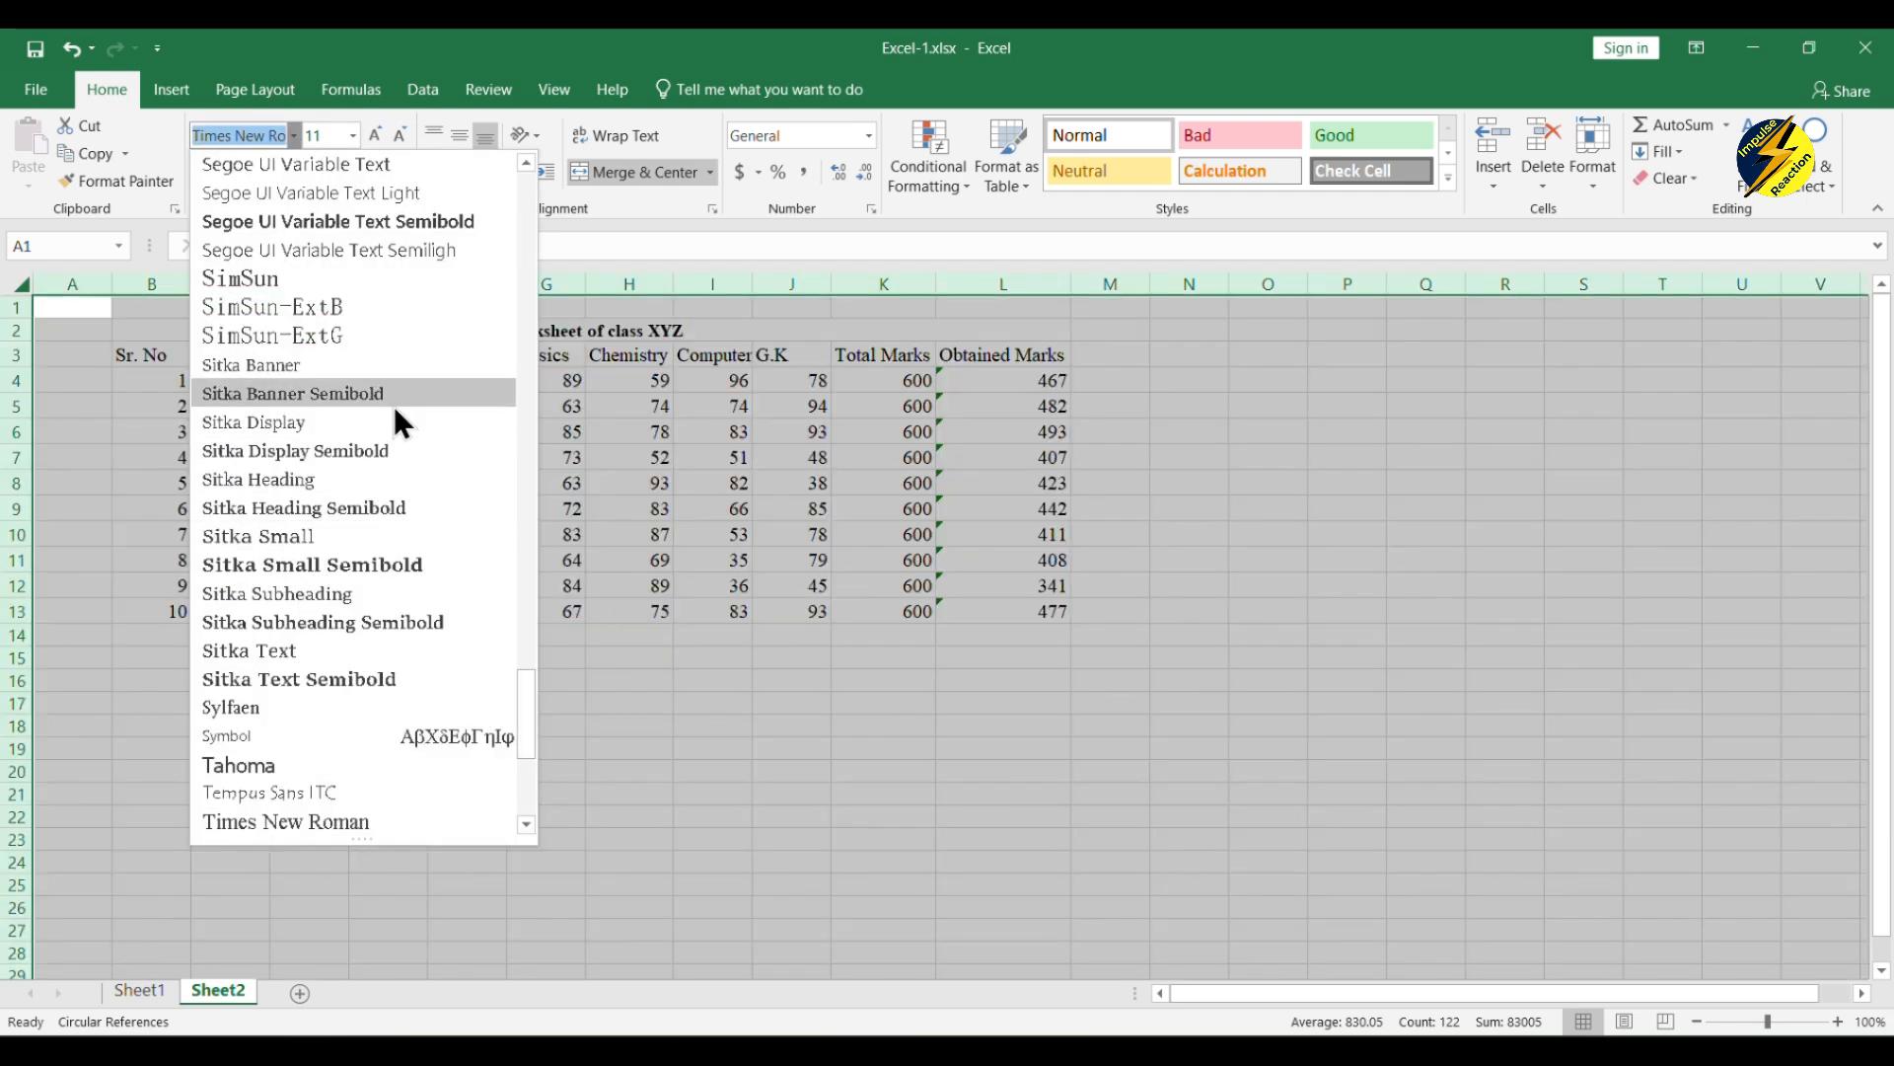
left_click(348, 132)
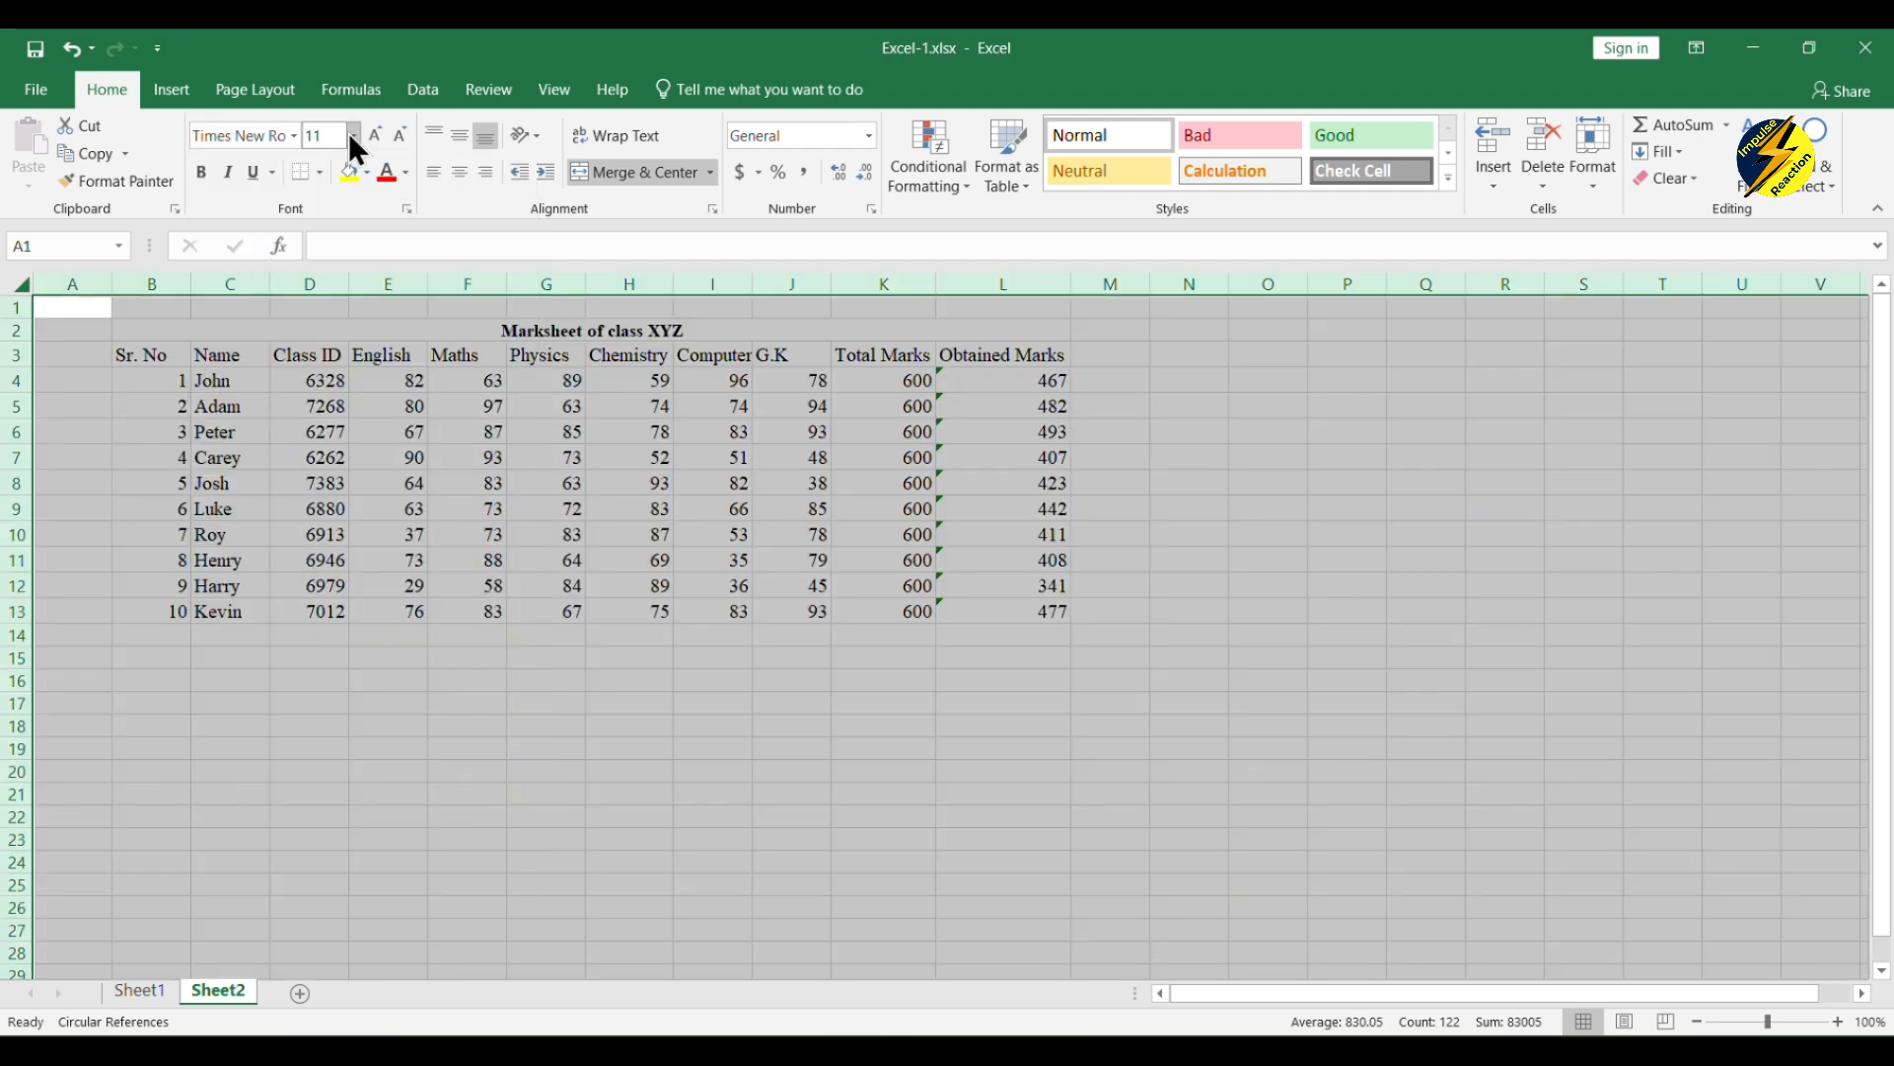
left_click(351, 136)
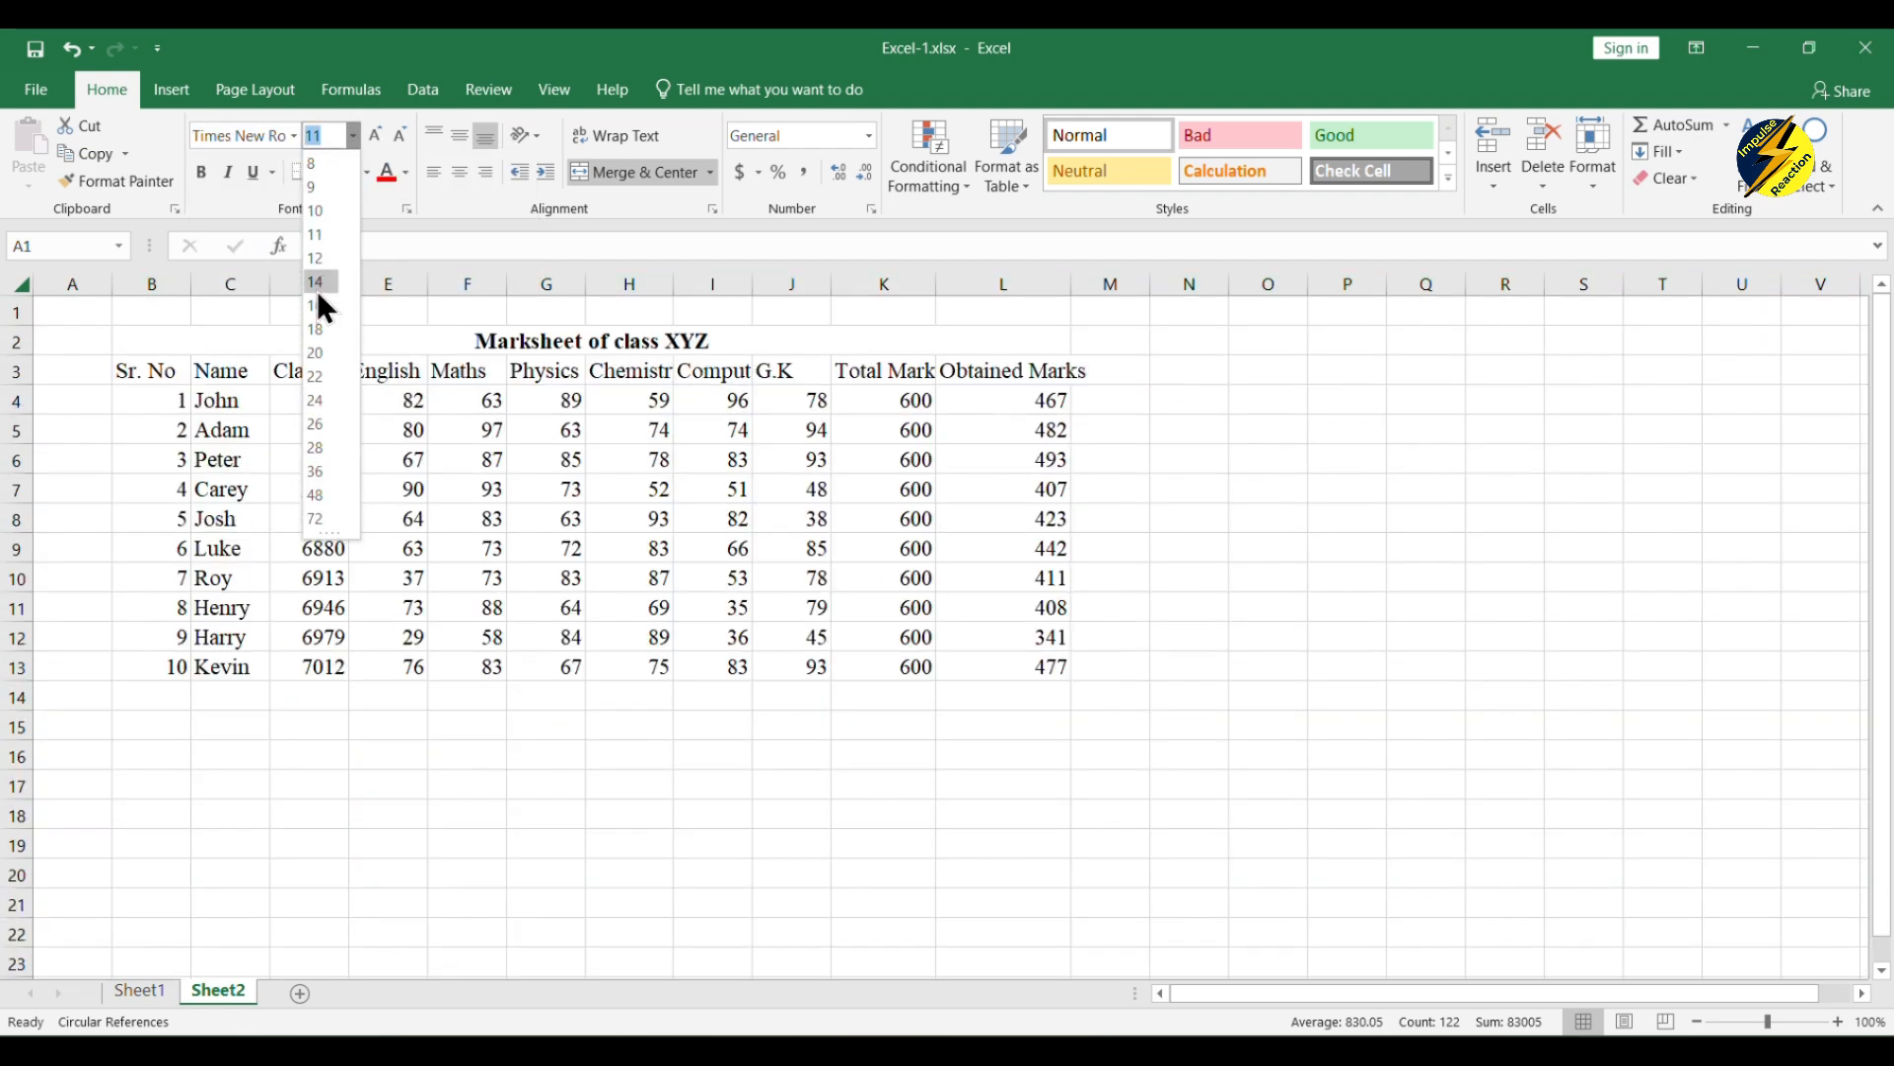
left_click(322, 258)
left_click(464, 512)
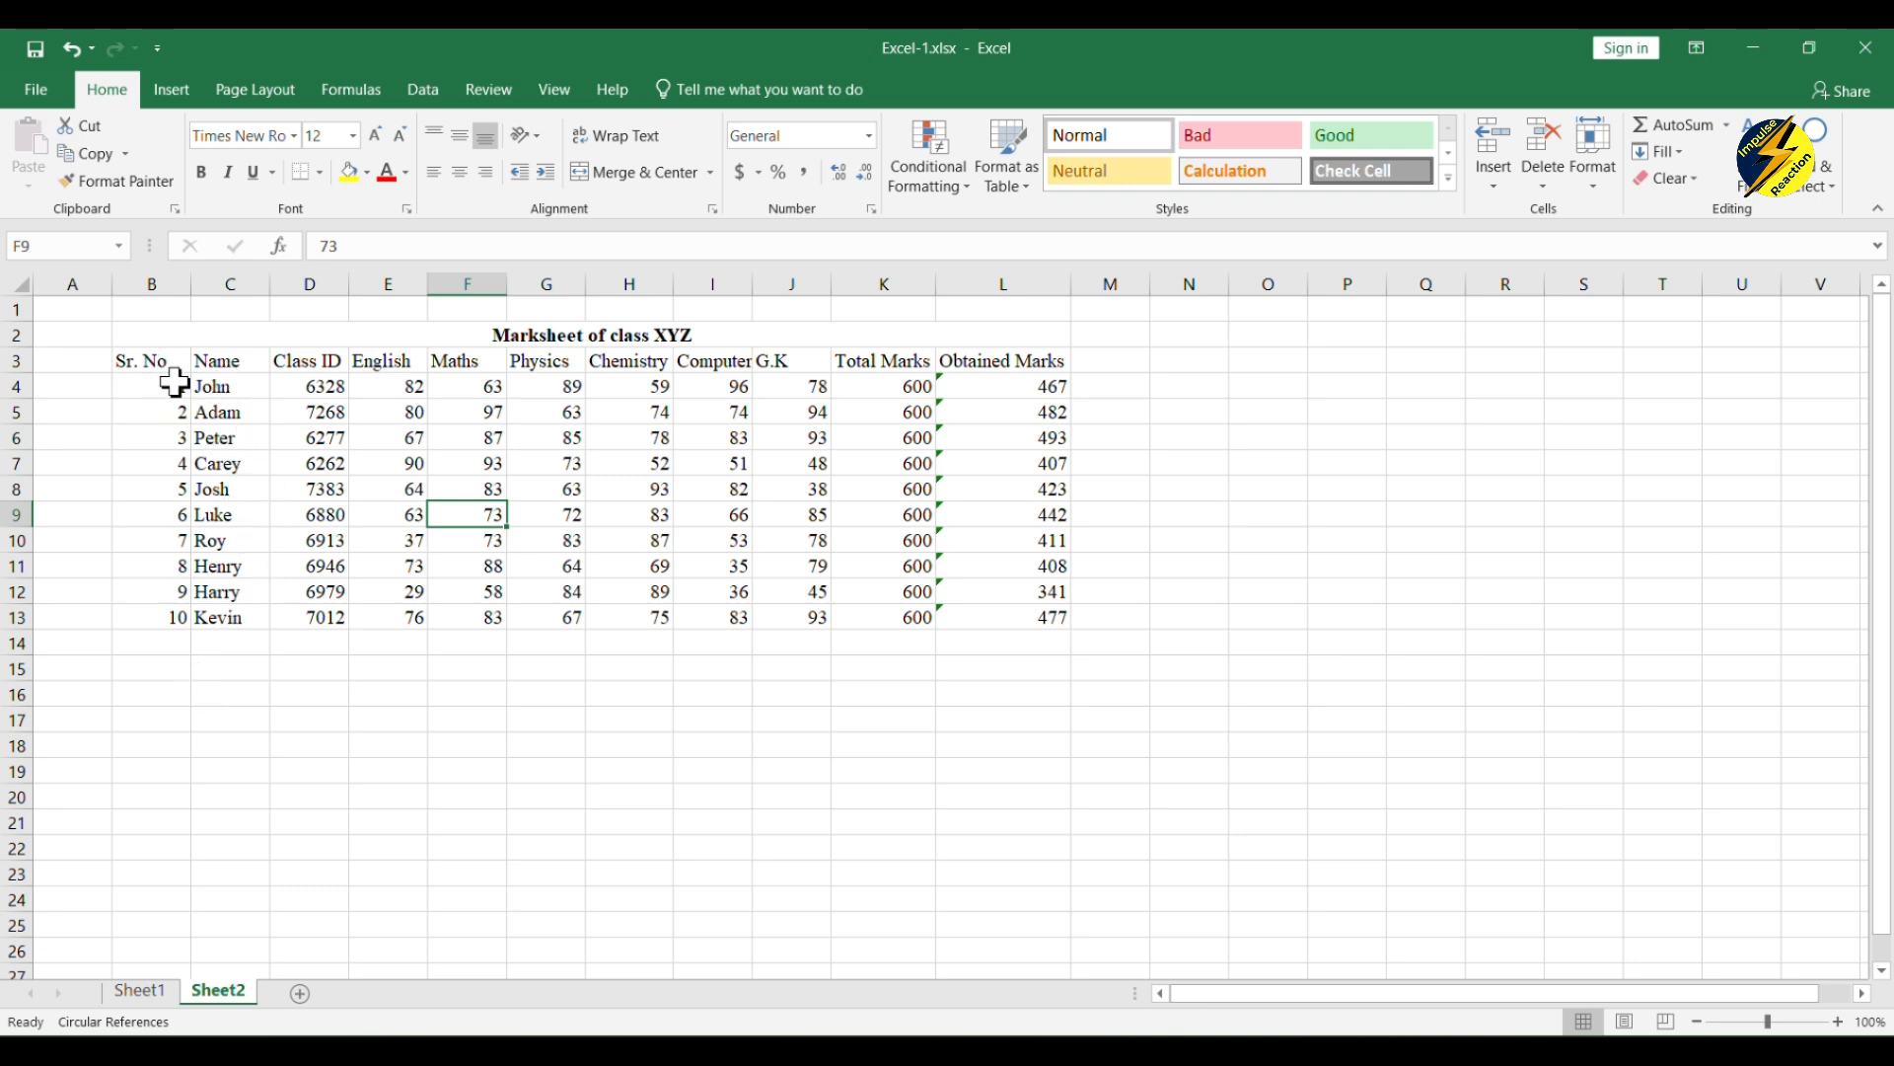
Step: Review the serial number, subject, Total Marks and Obtained Marks columns, and check the formula behind the first obtained marks in L4
left_click_drag(169, 362, 174, 626)
left_click(357, 723)
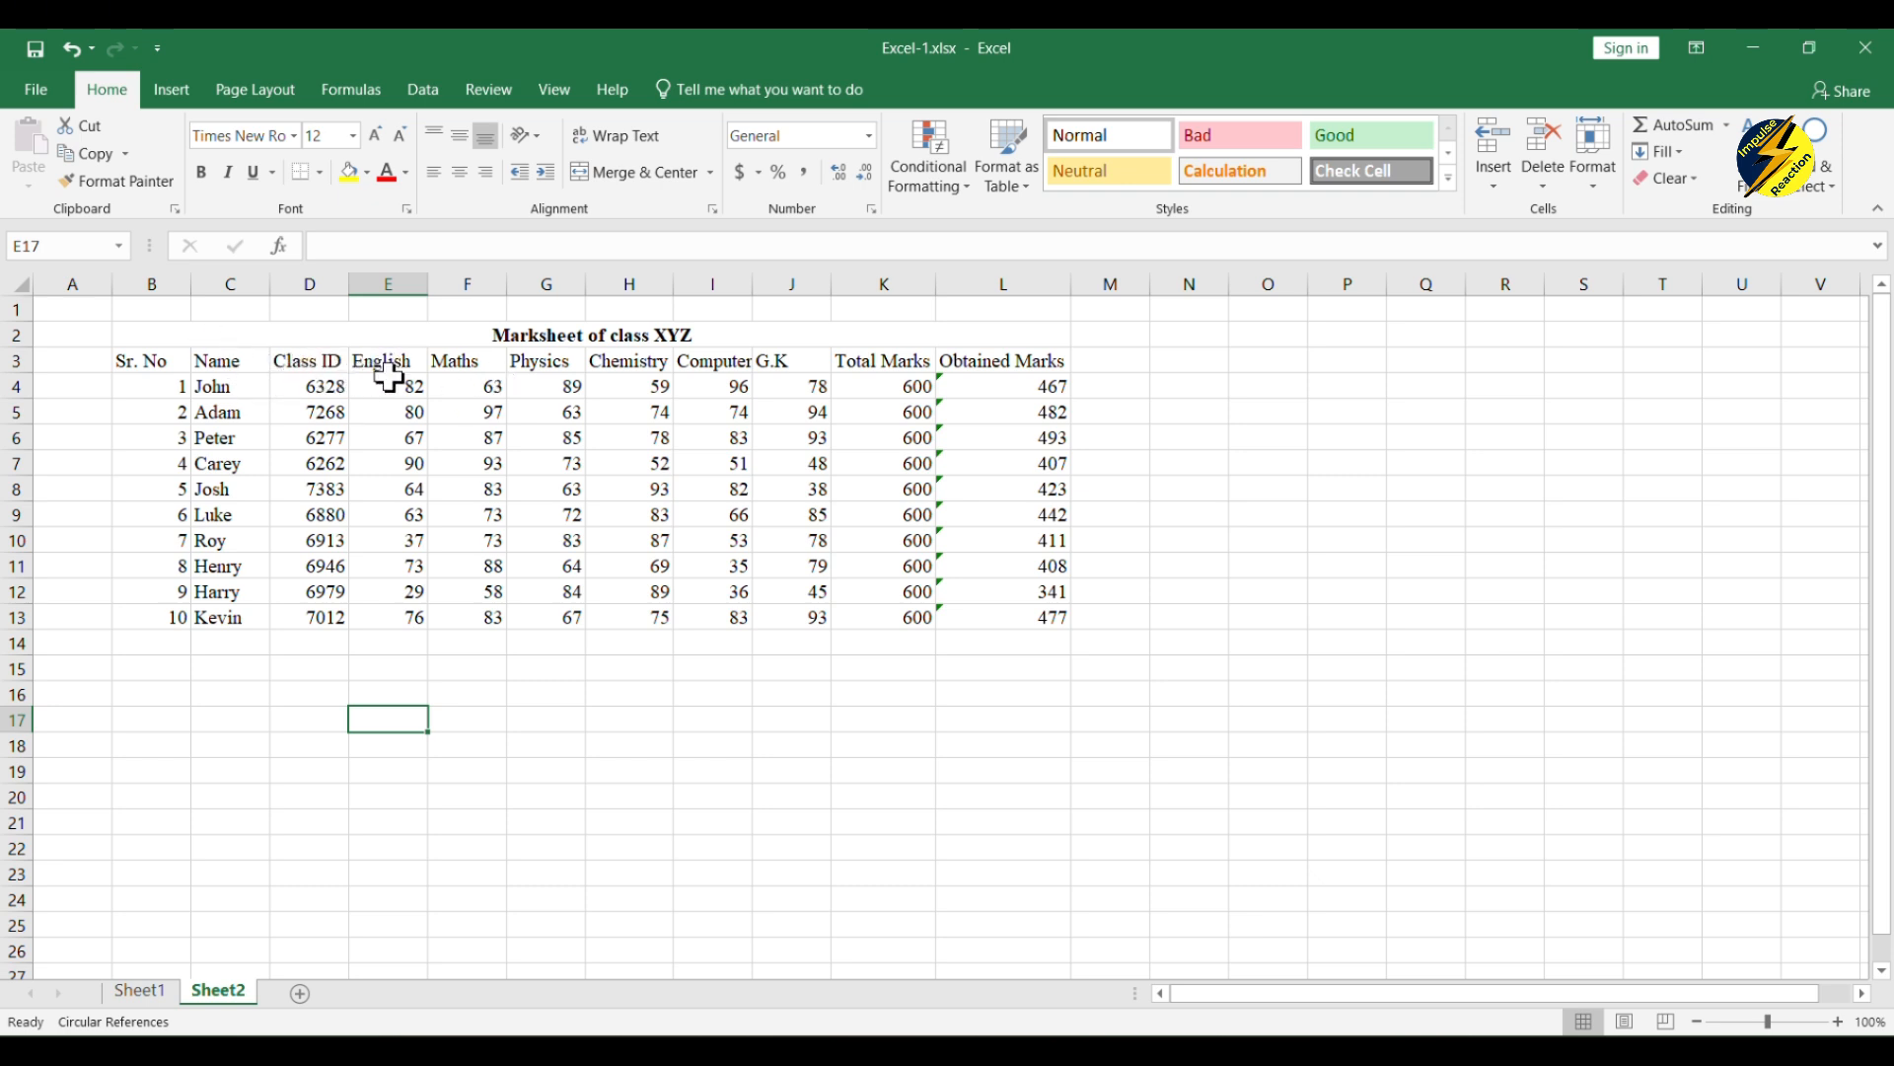
left_click_drag(387, 361, 803, 612)
left_click_drag(873, 363, 888, 618)
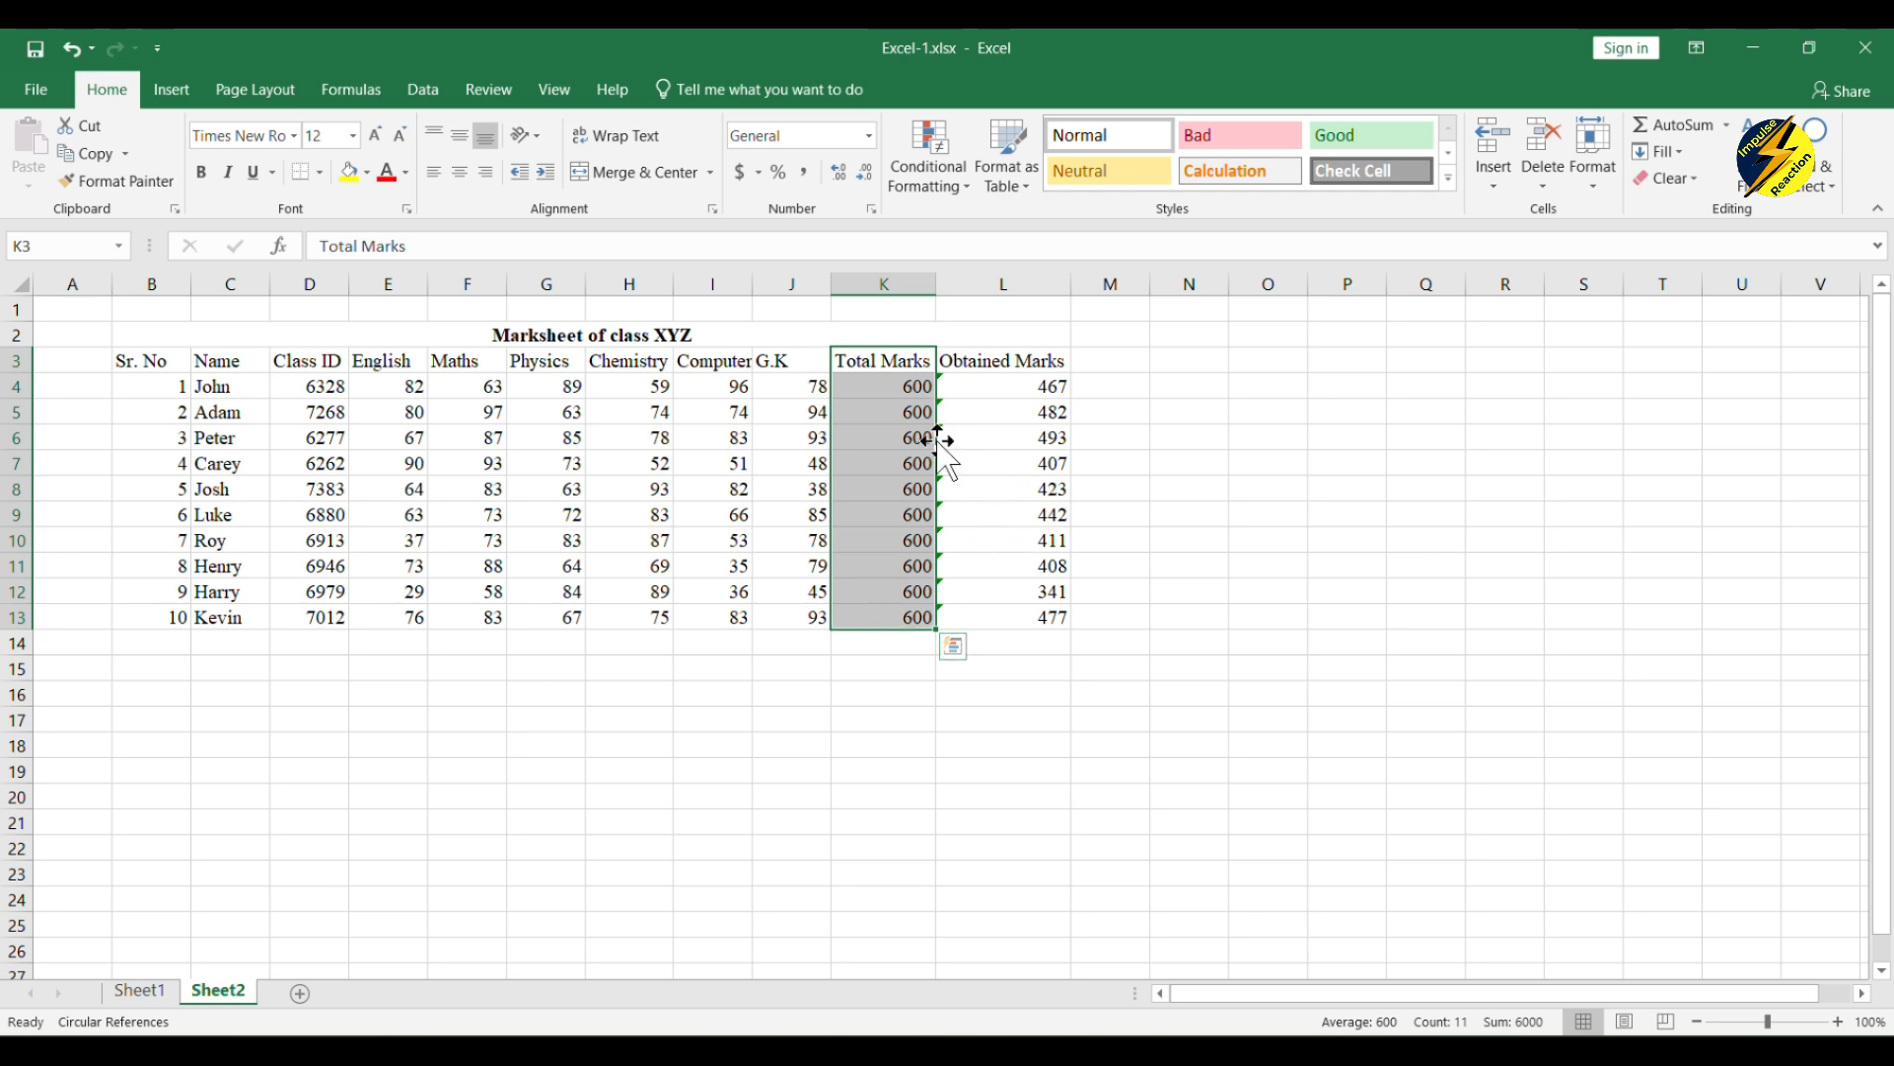
left_click_drag(1021, 361, 1040, 628)
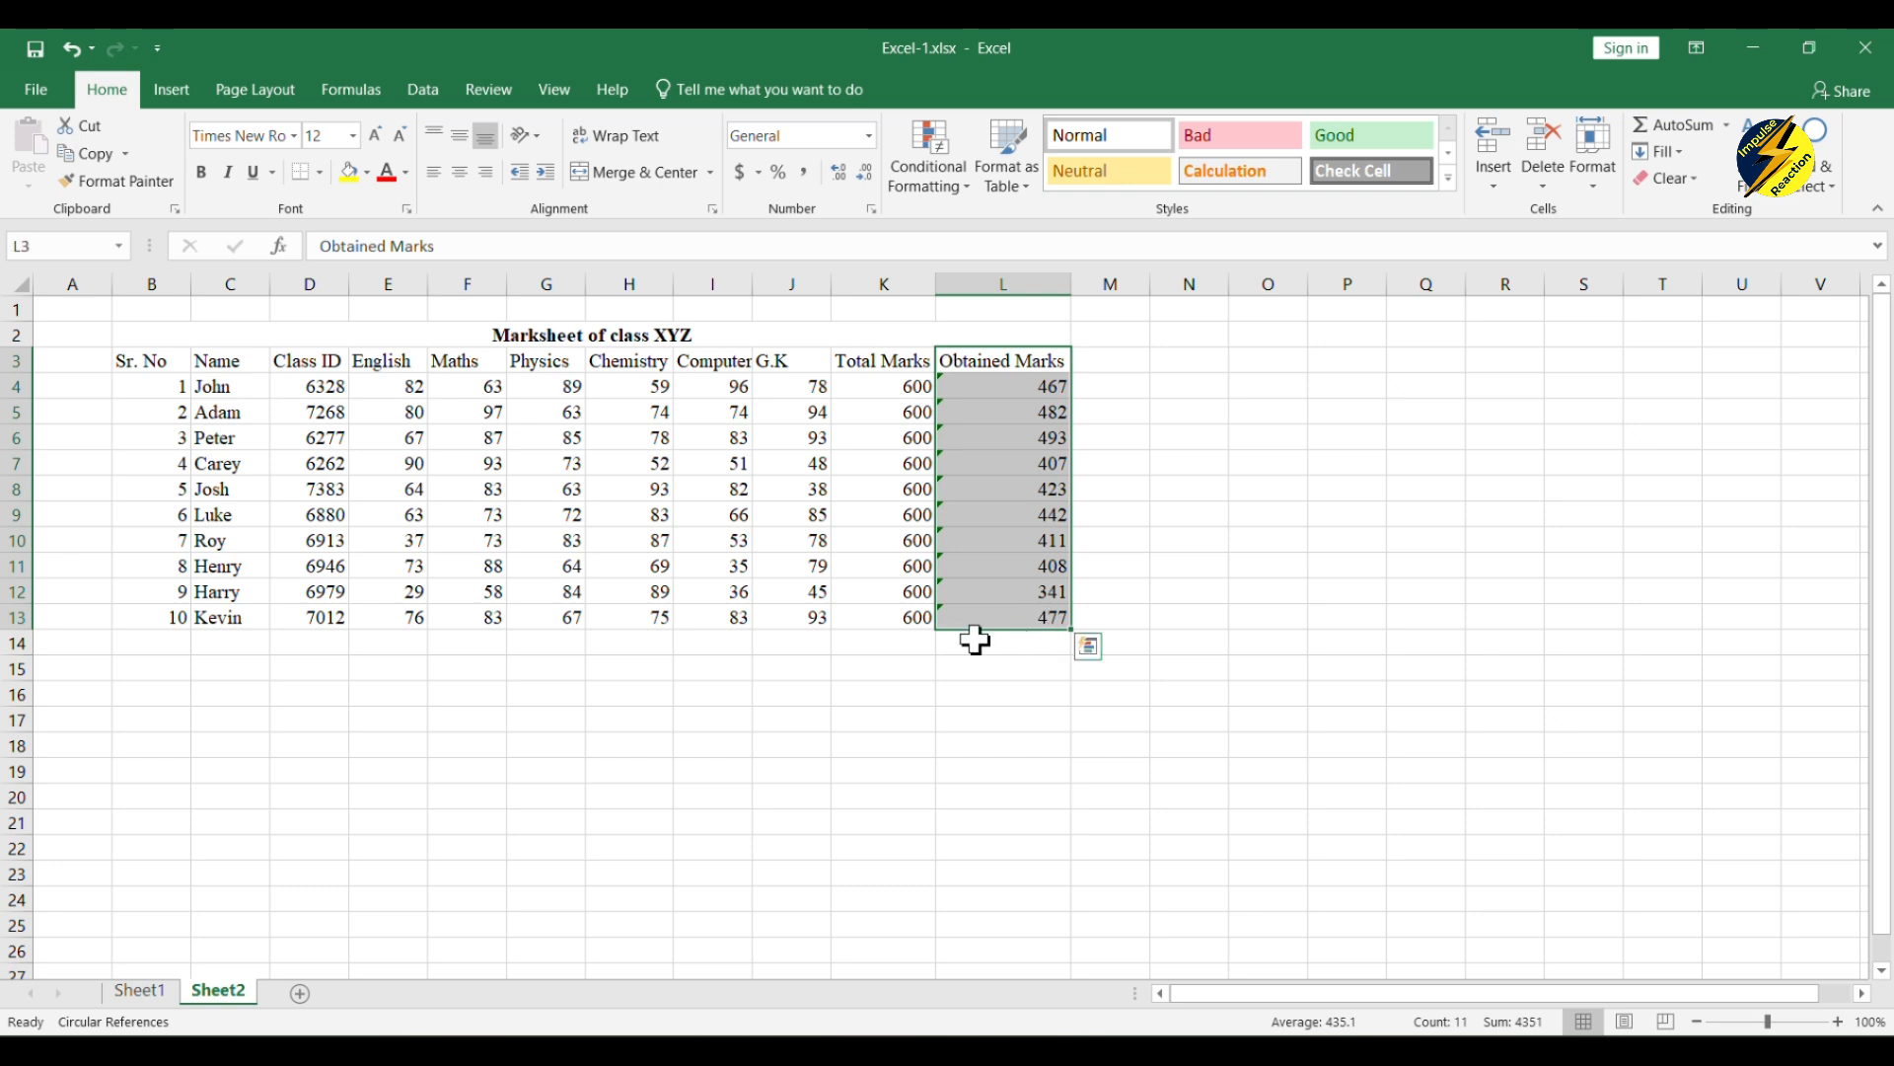
left_click(962, 695)
left_click(1040, 395)
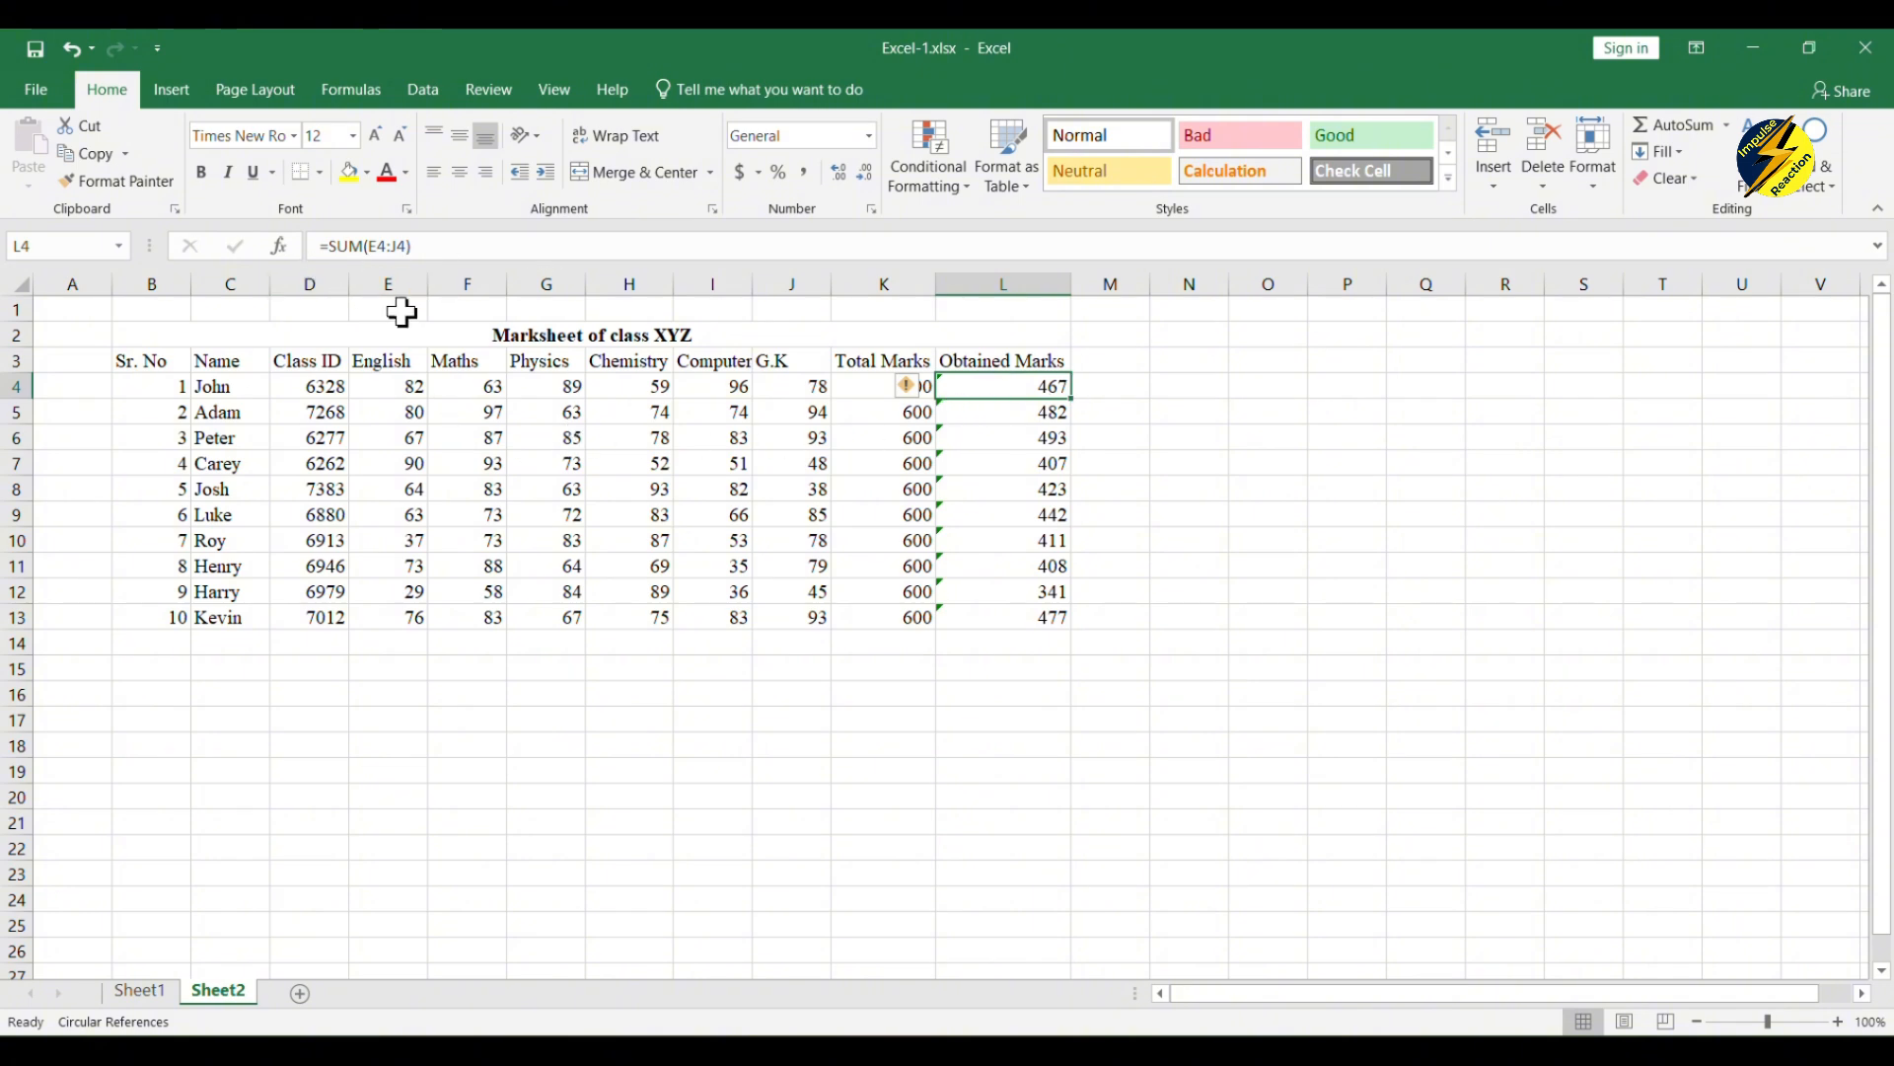
left_click(309, 693)
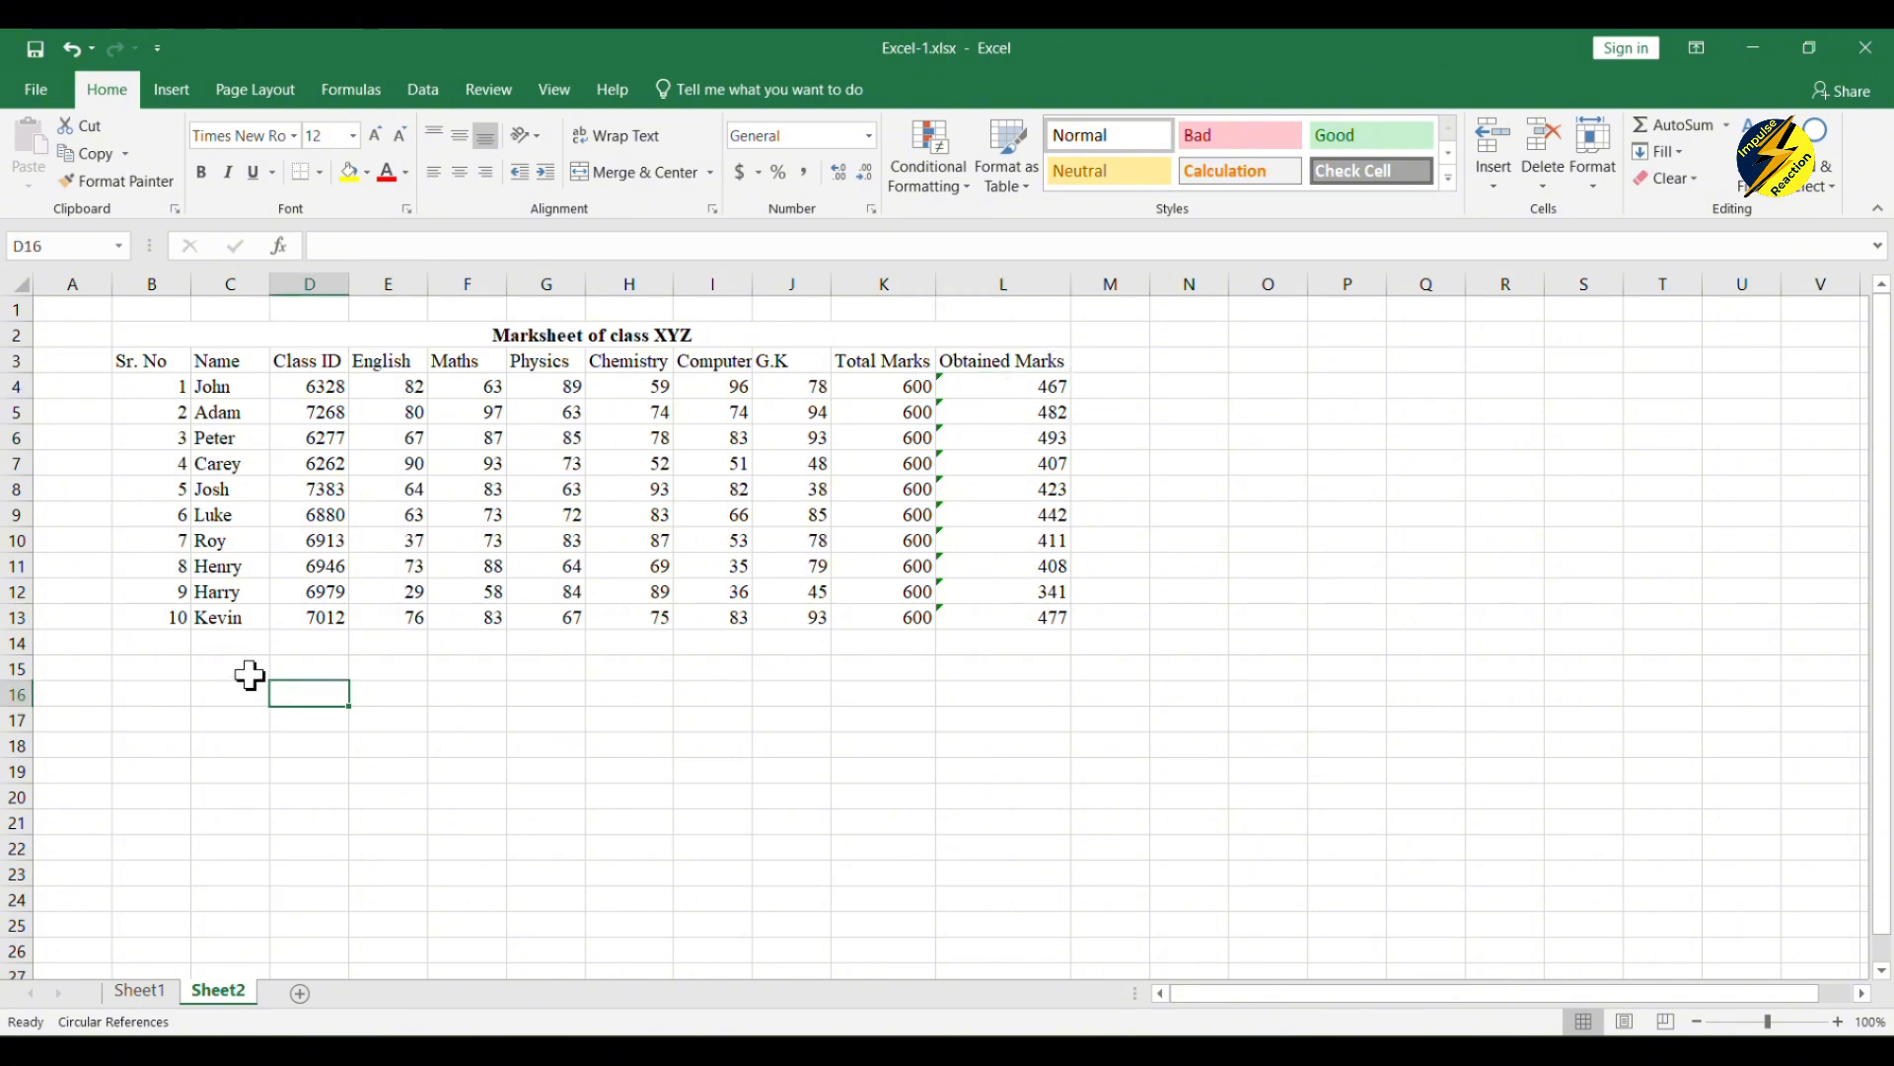
left_click(249, 643)
left_click(1064, 389)
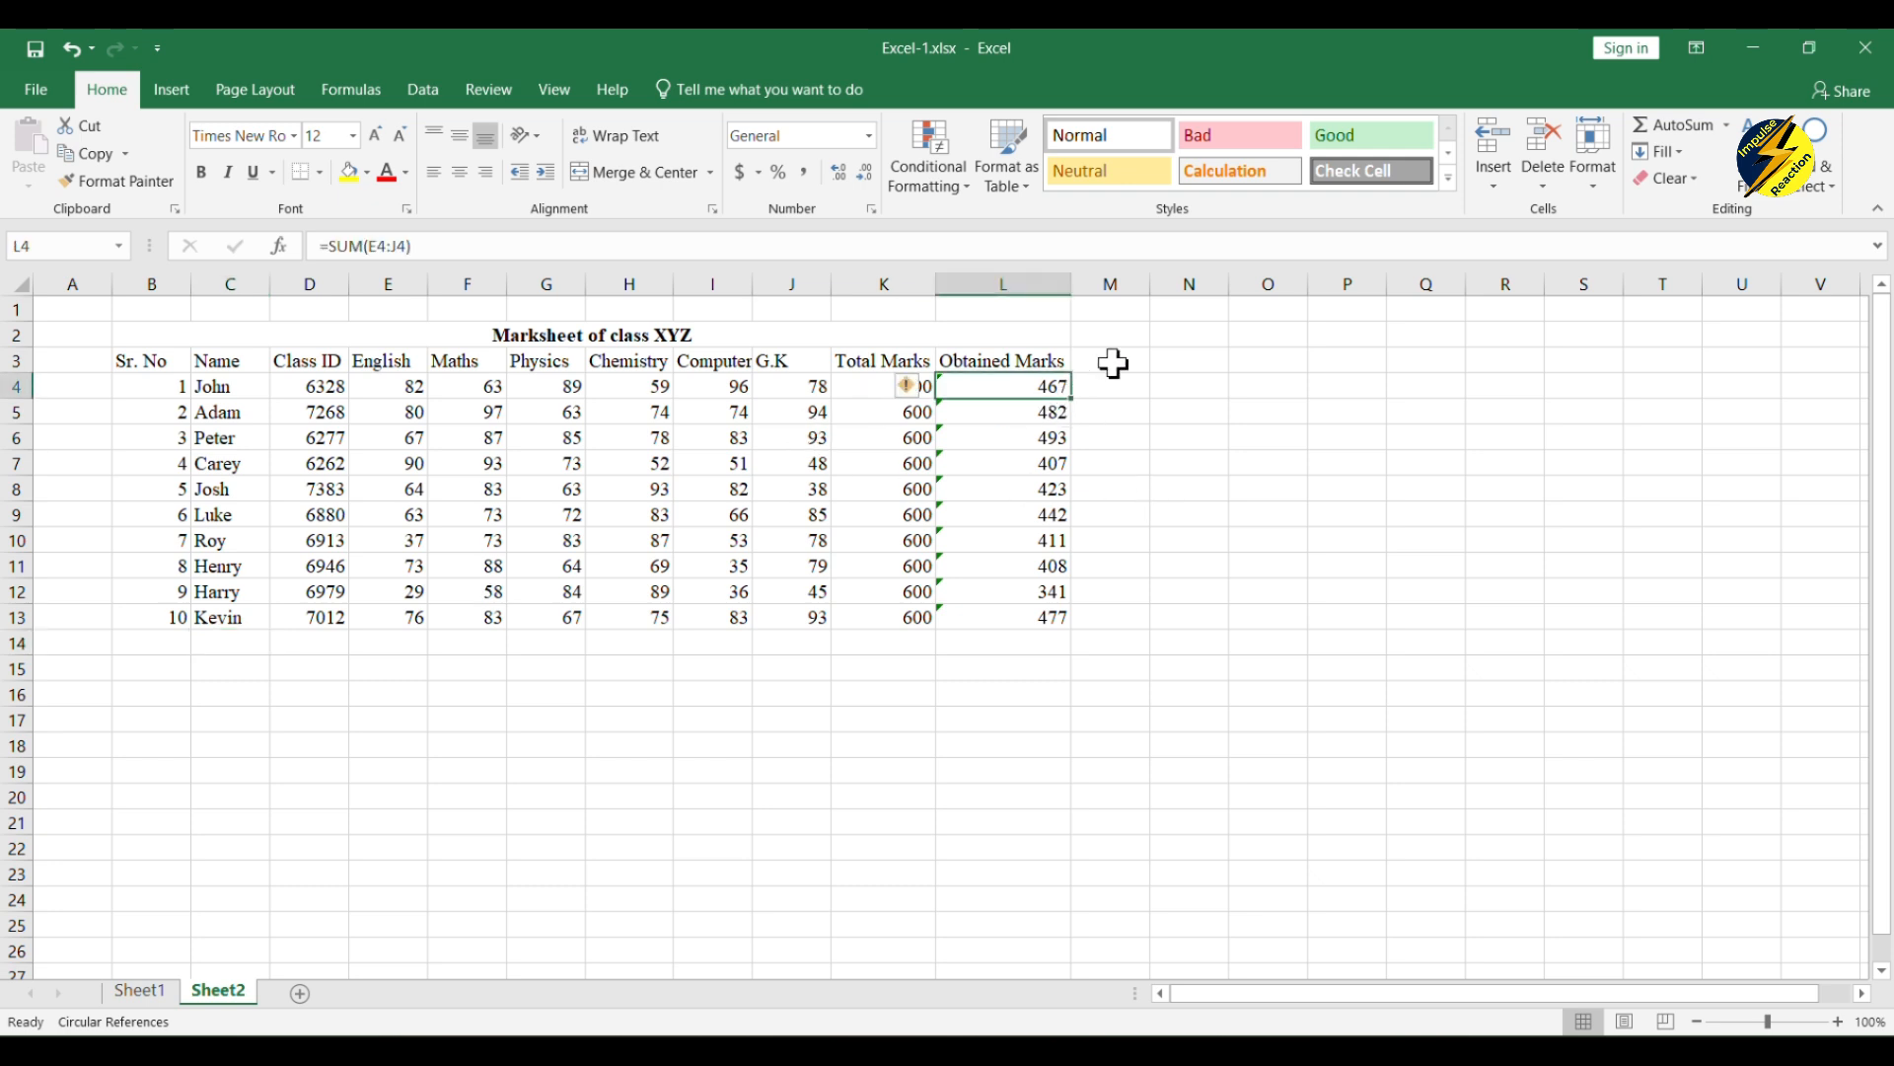
Step: Add the header "Percentage" in M3 and widen column M to fit it
left_click(1112, 361)
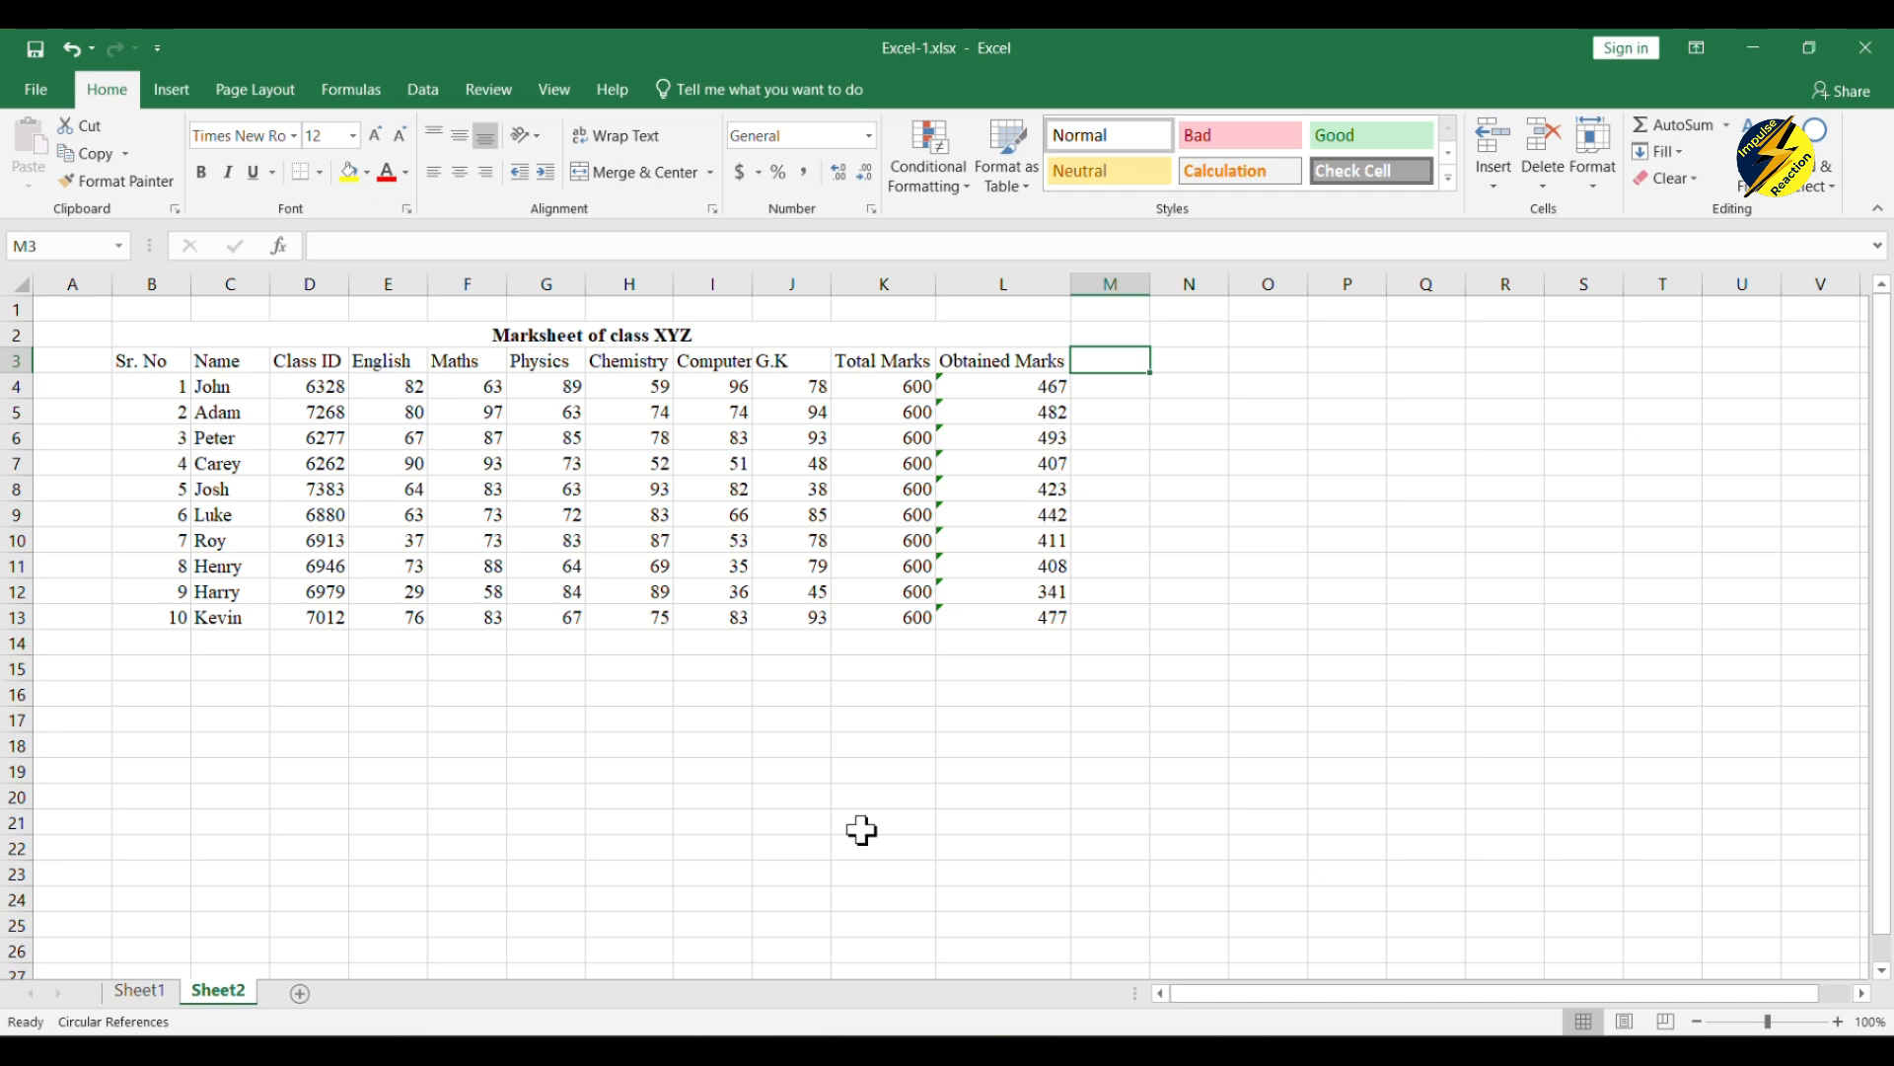
type("Pe")
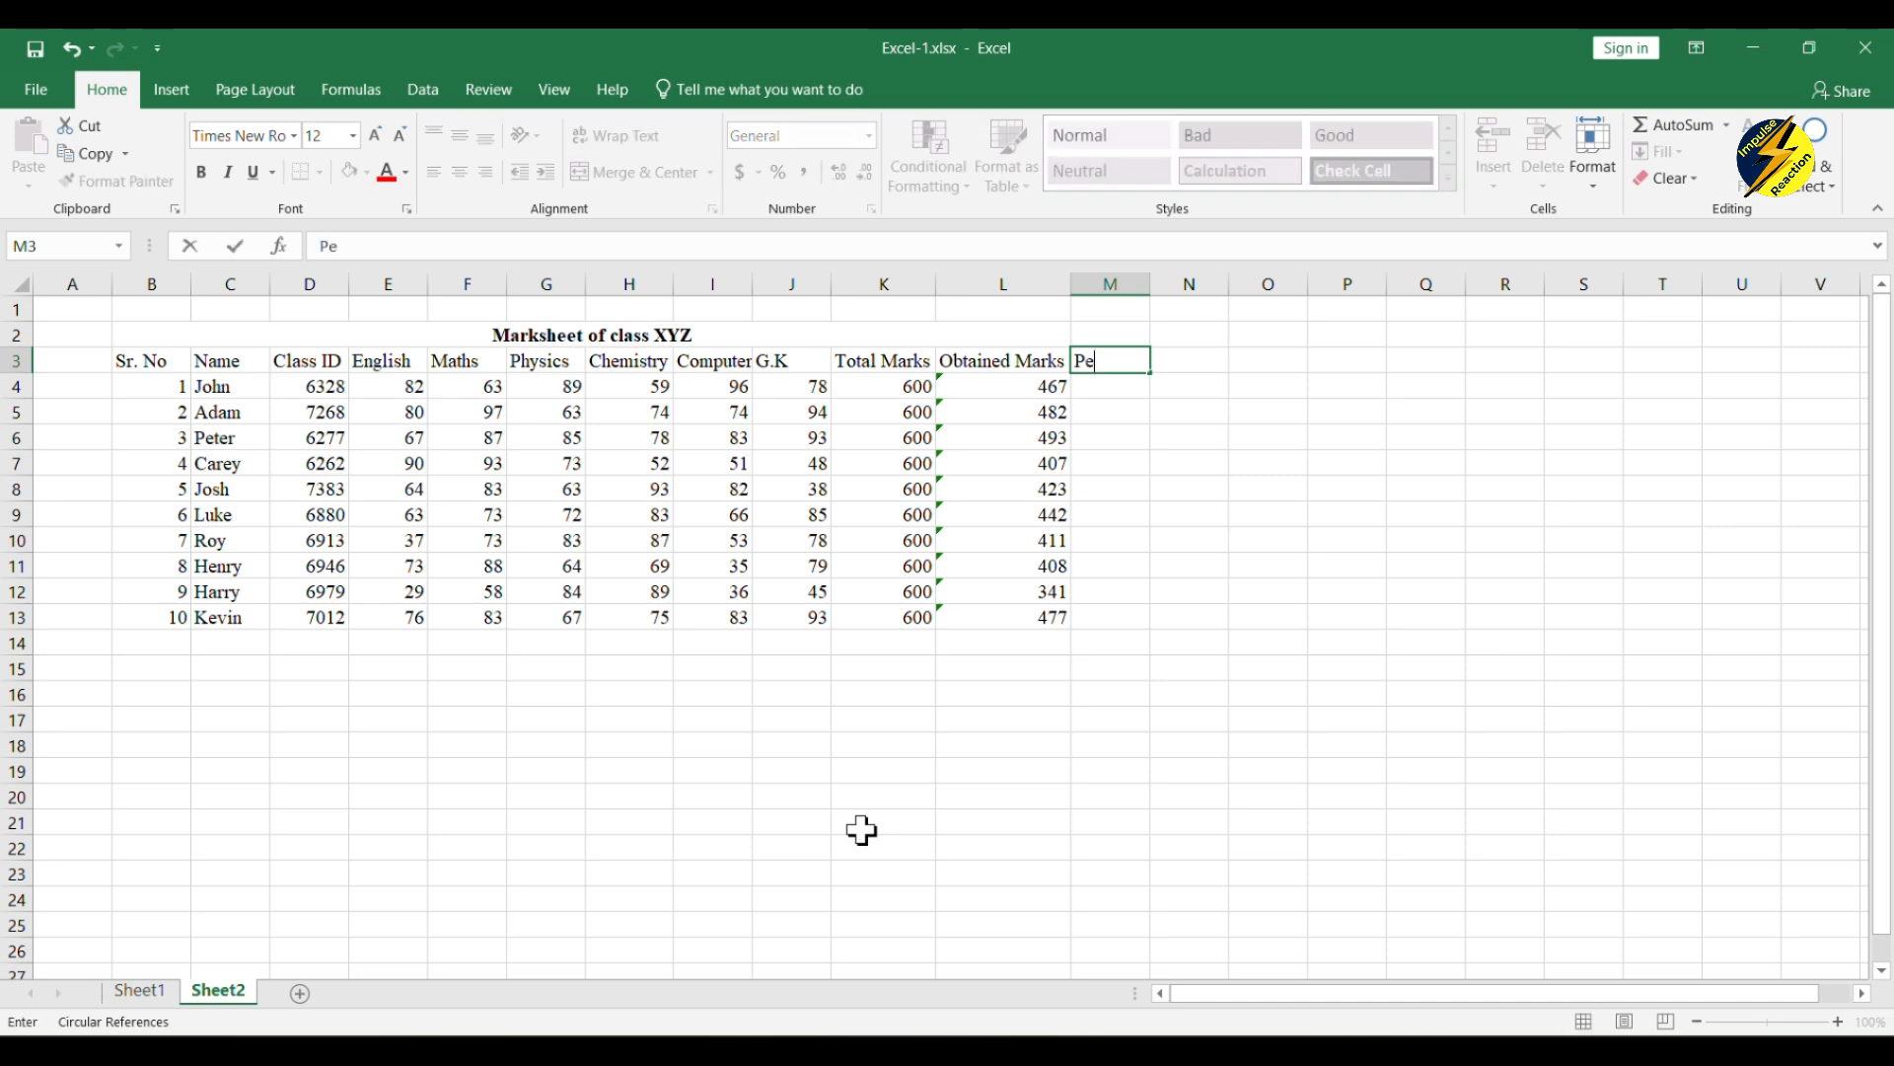
type("rcentage")
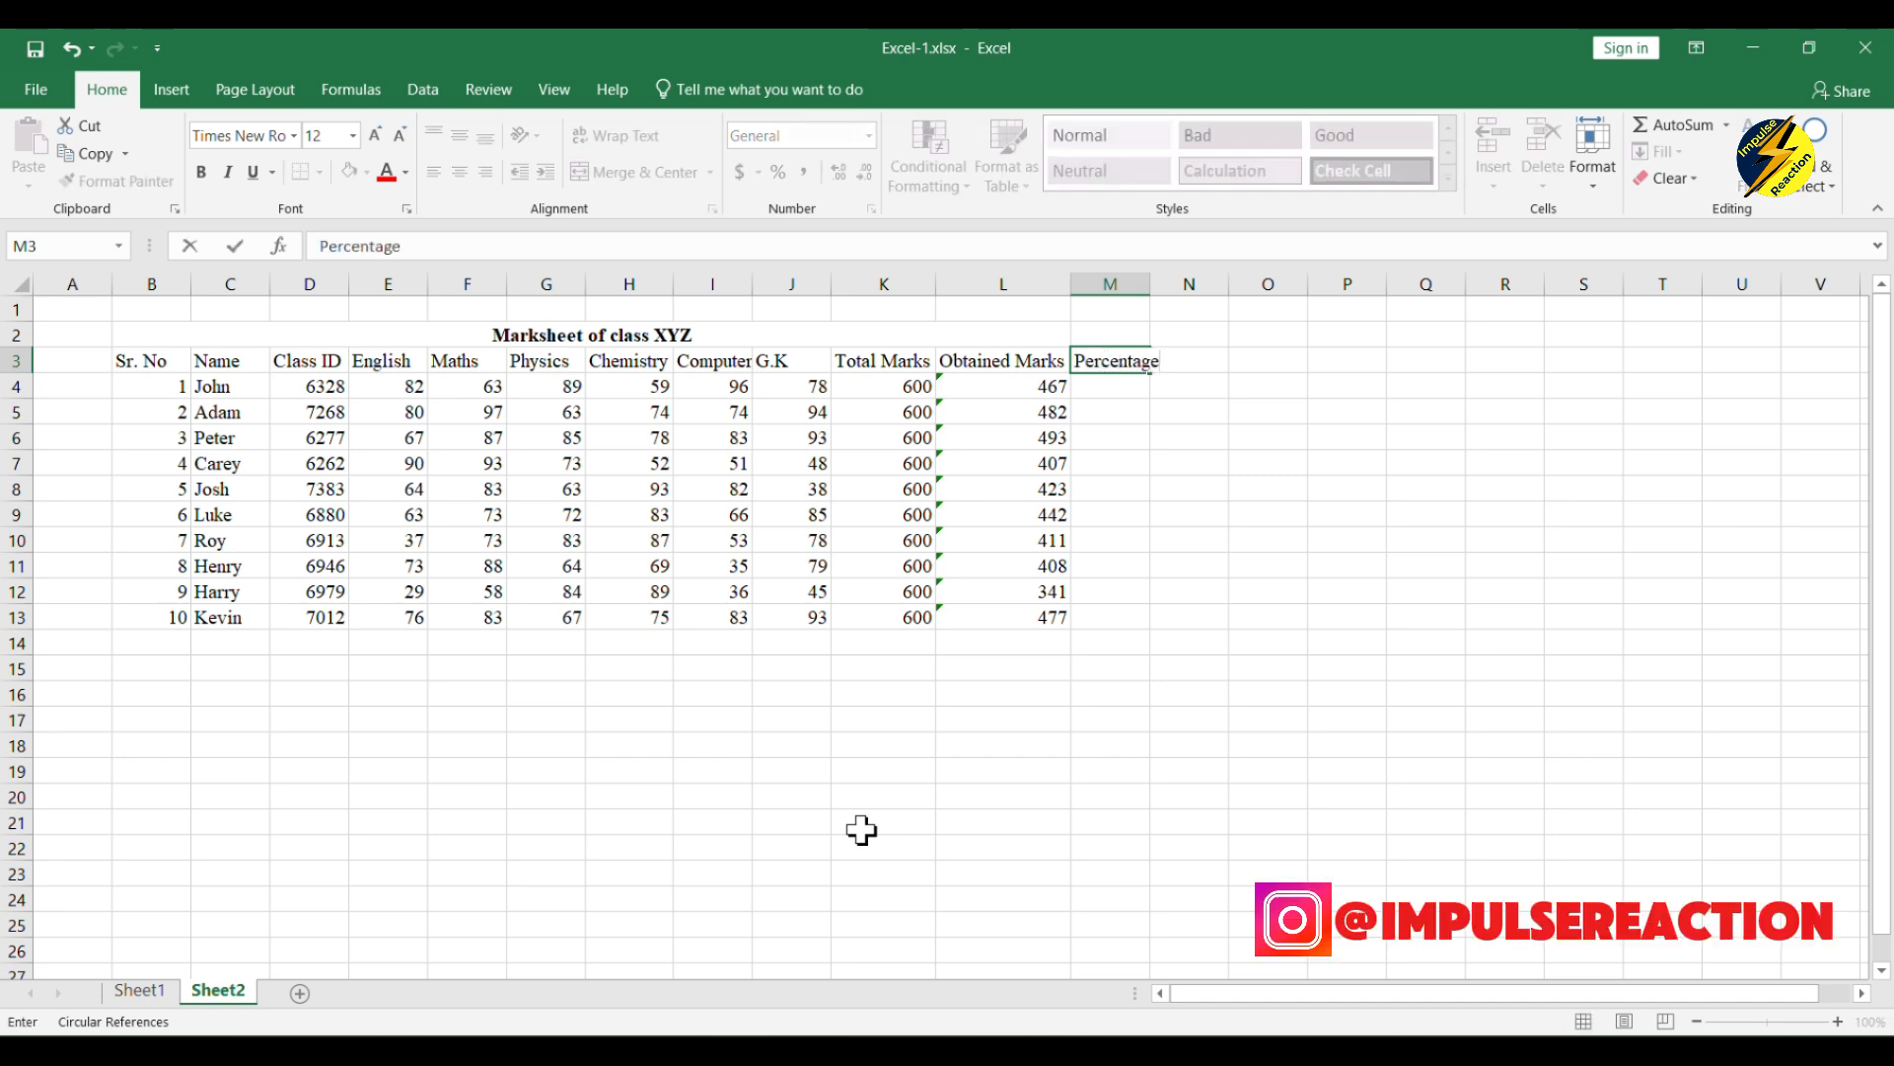
key("Return")
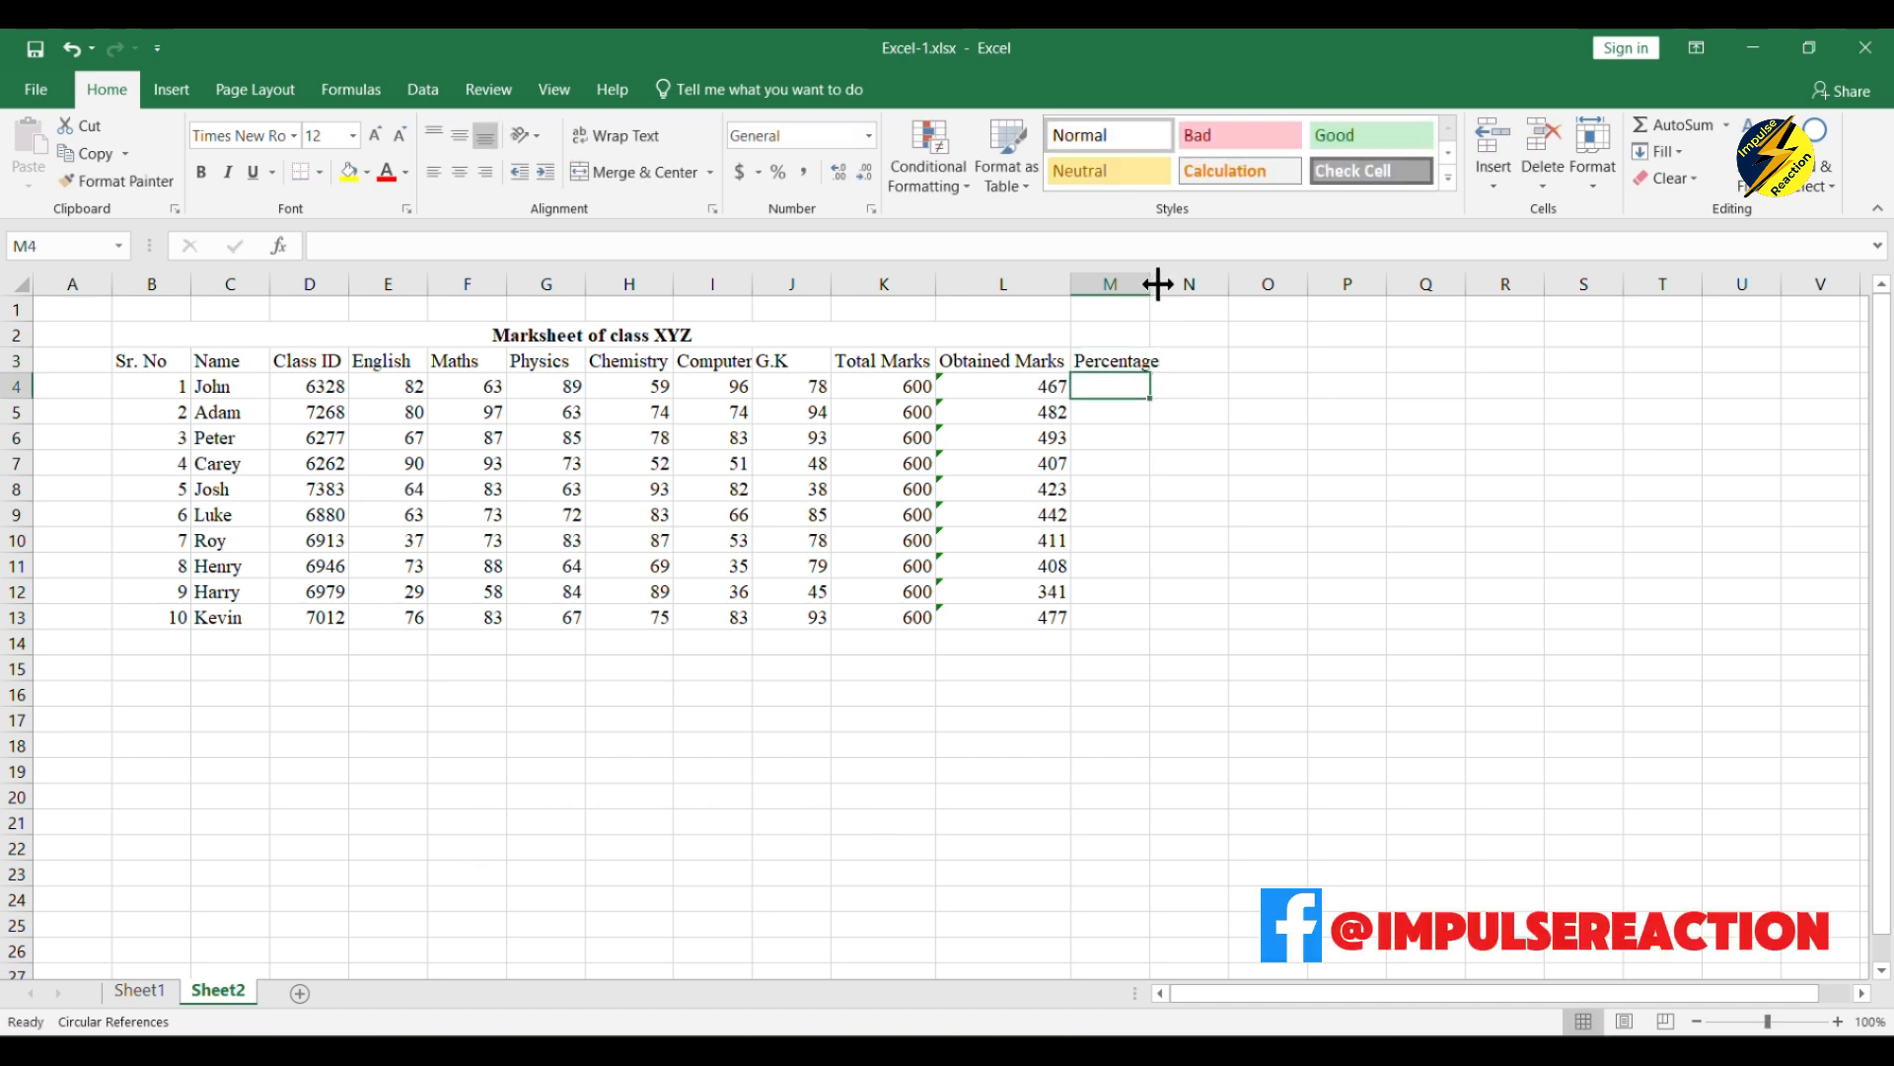
left_click_drag(1150, 285, 1164, 284)
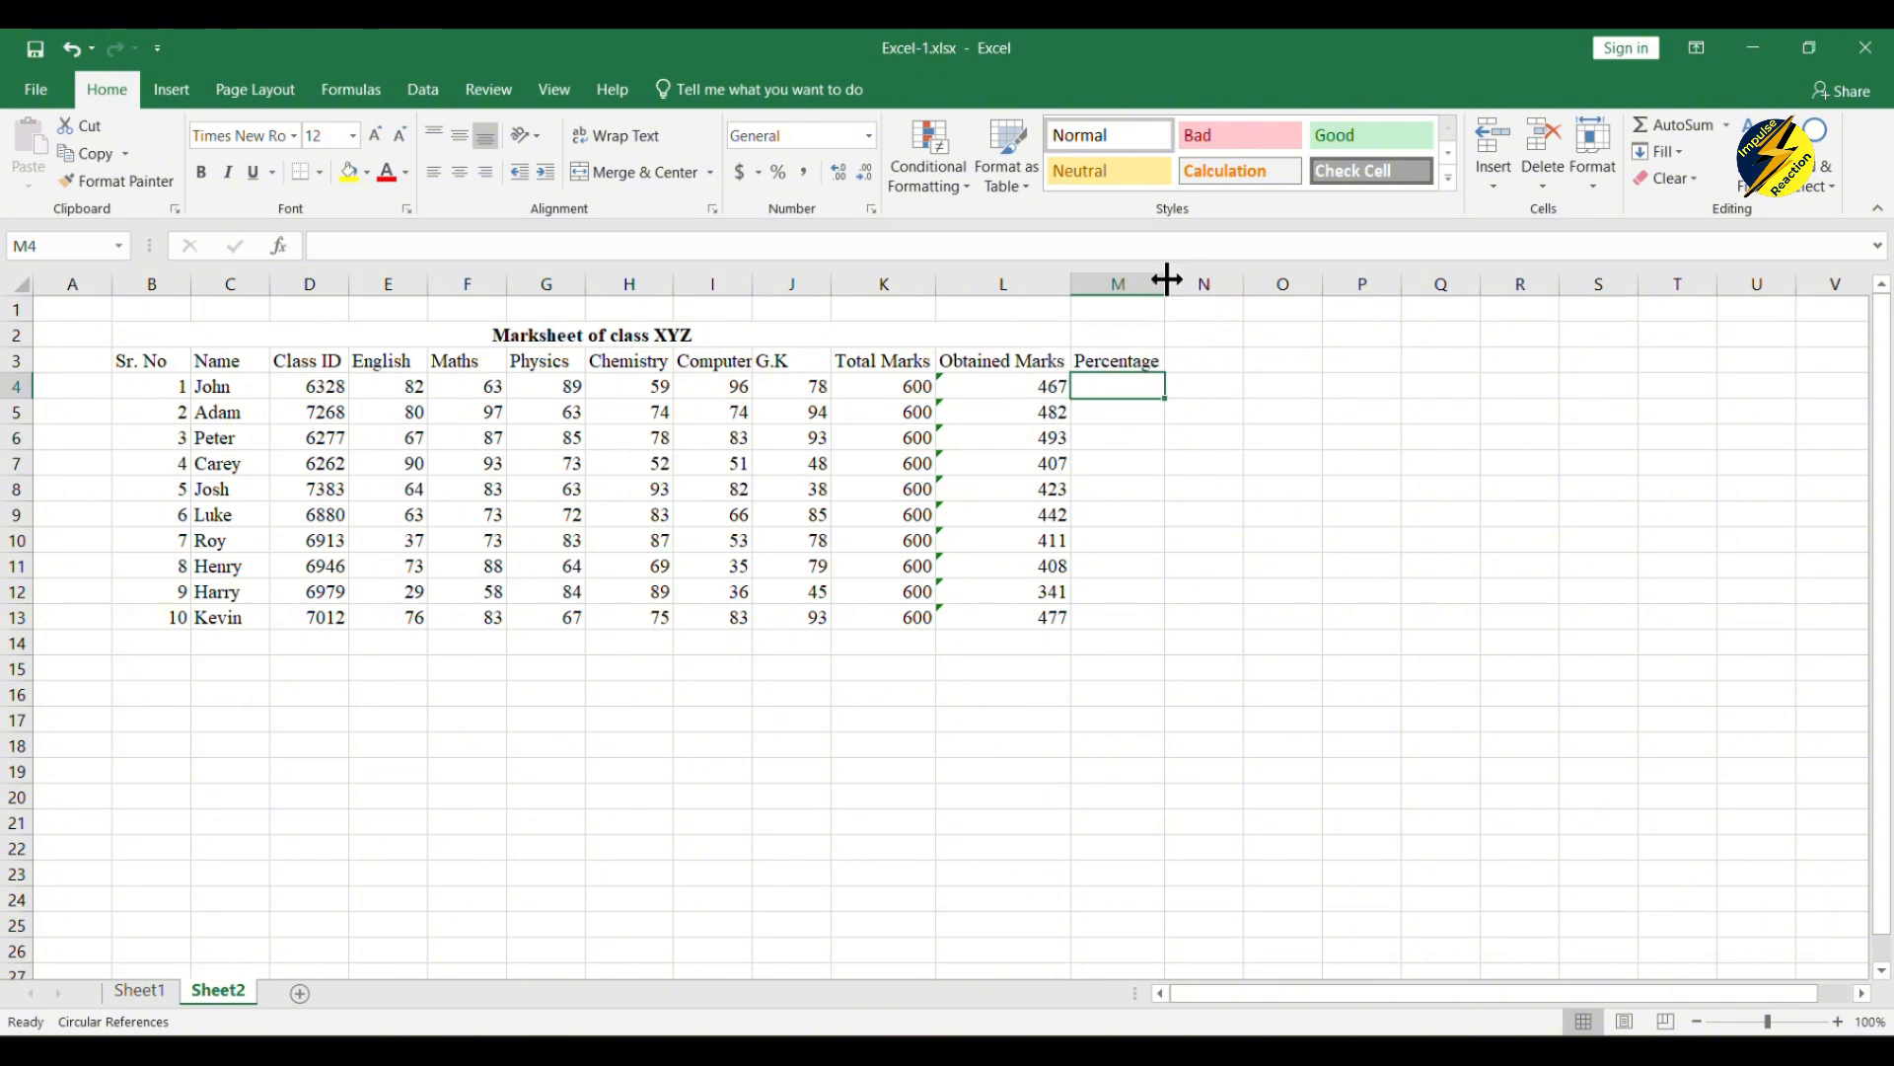
Step: Enter the formula =L4/K4 in M4 to divide the first student's obtained marks by the total marks
double_click(1120, 388)
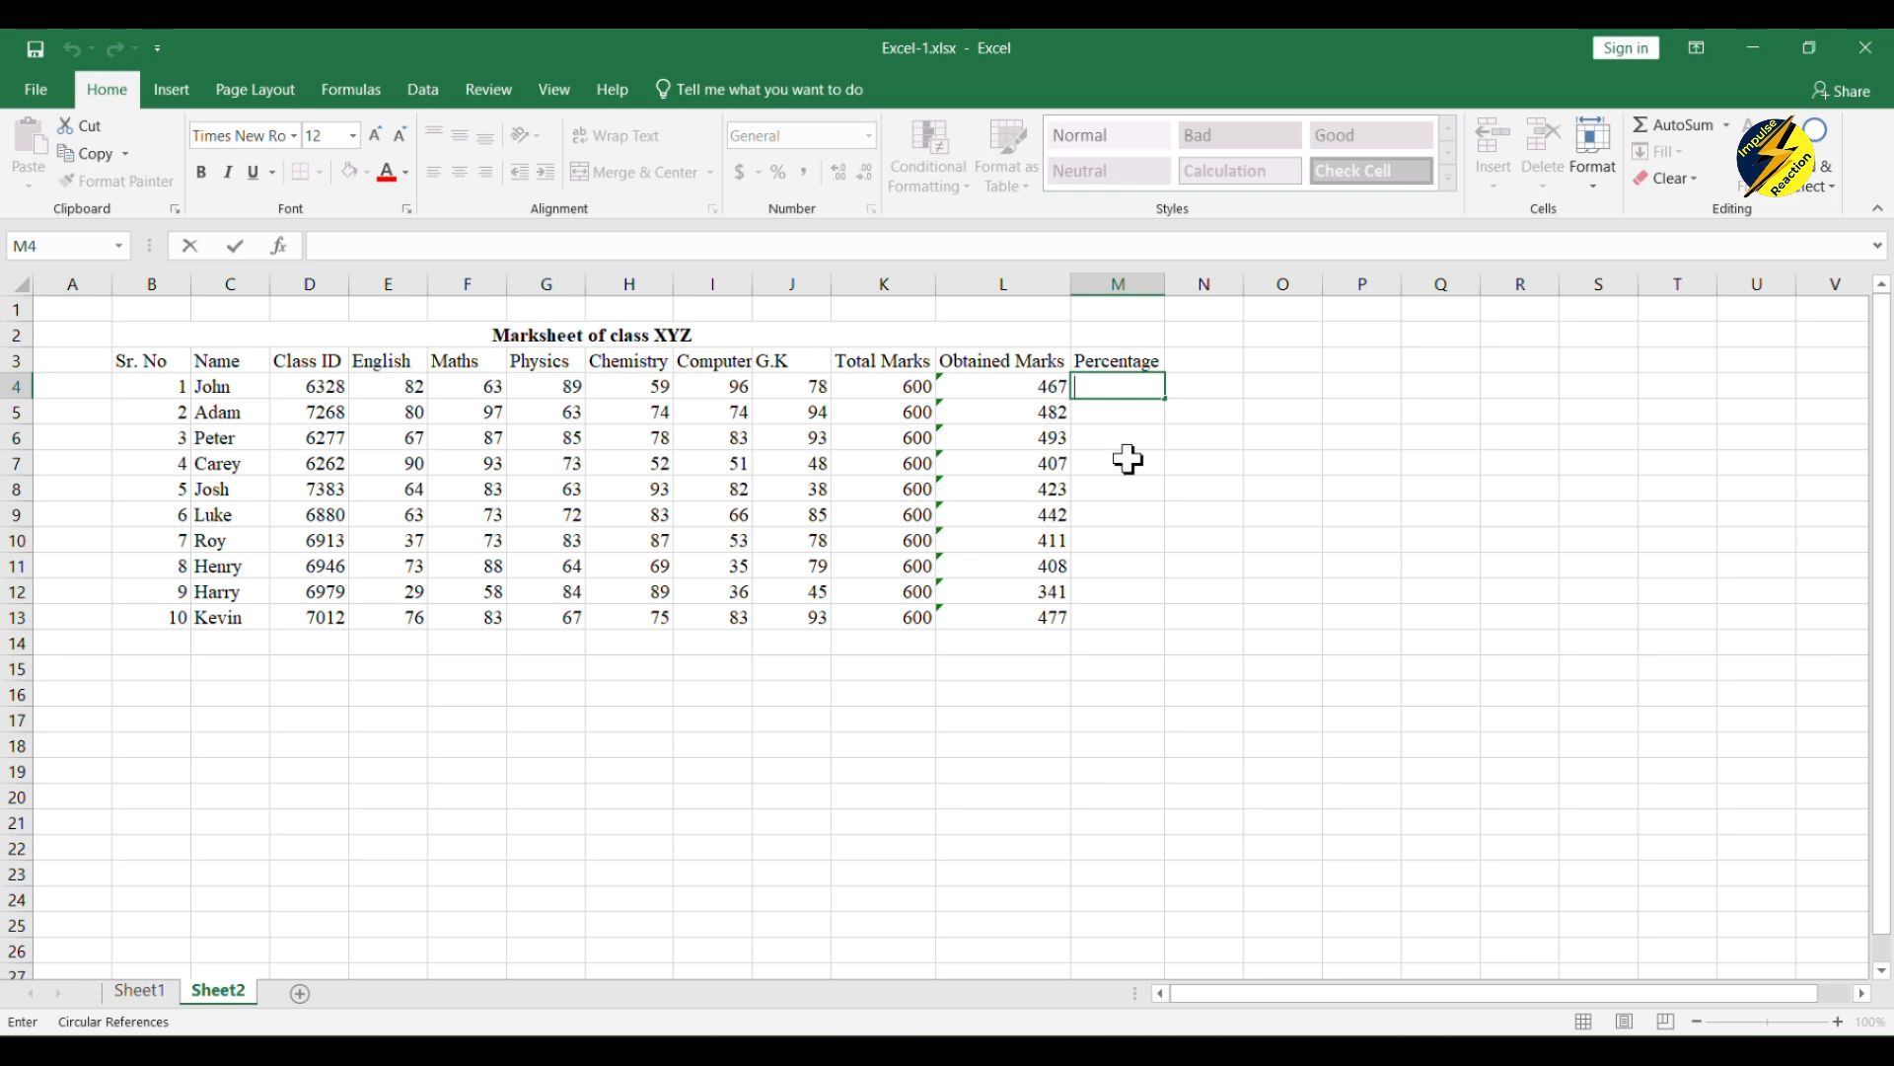
type("=")
left_click(1016, 382)
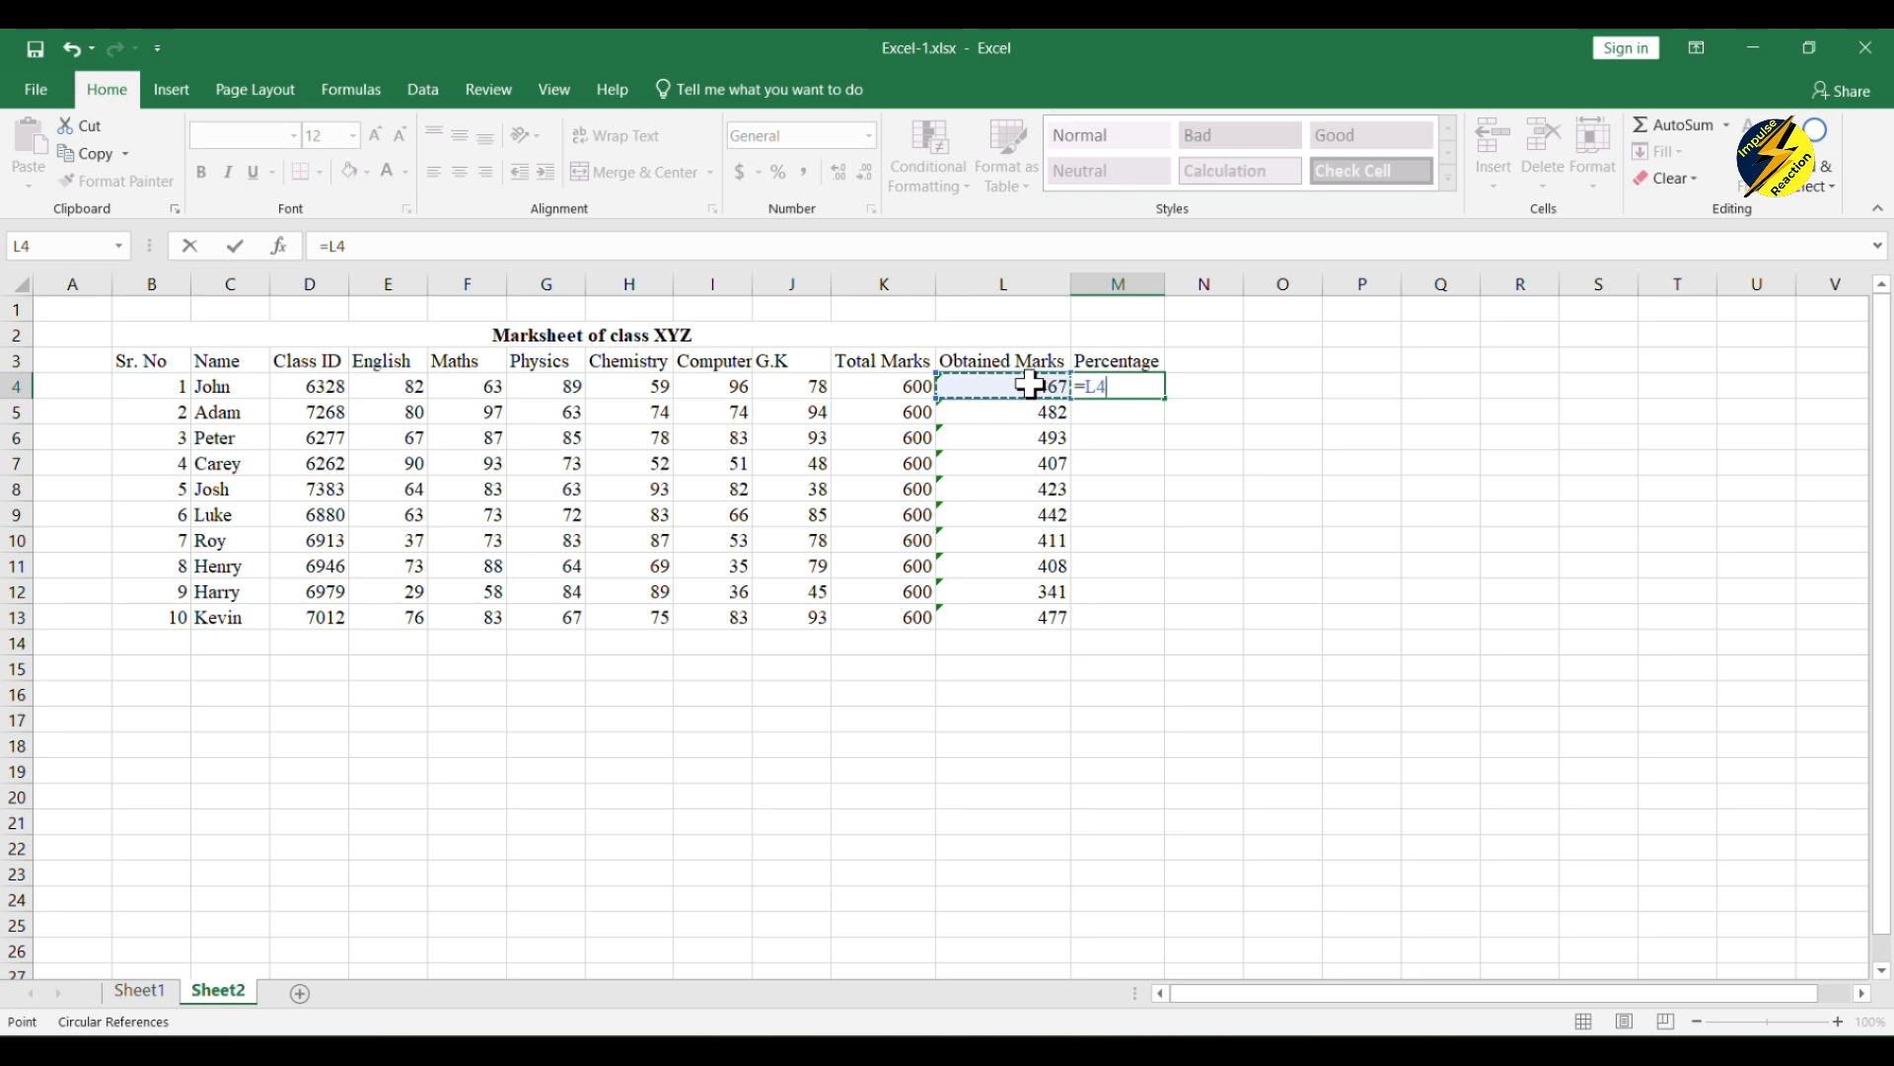
type("/")
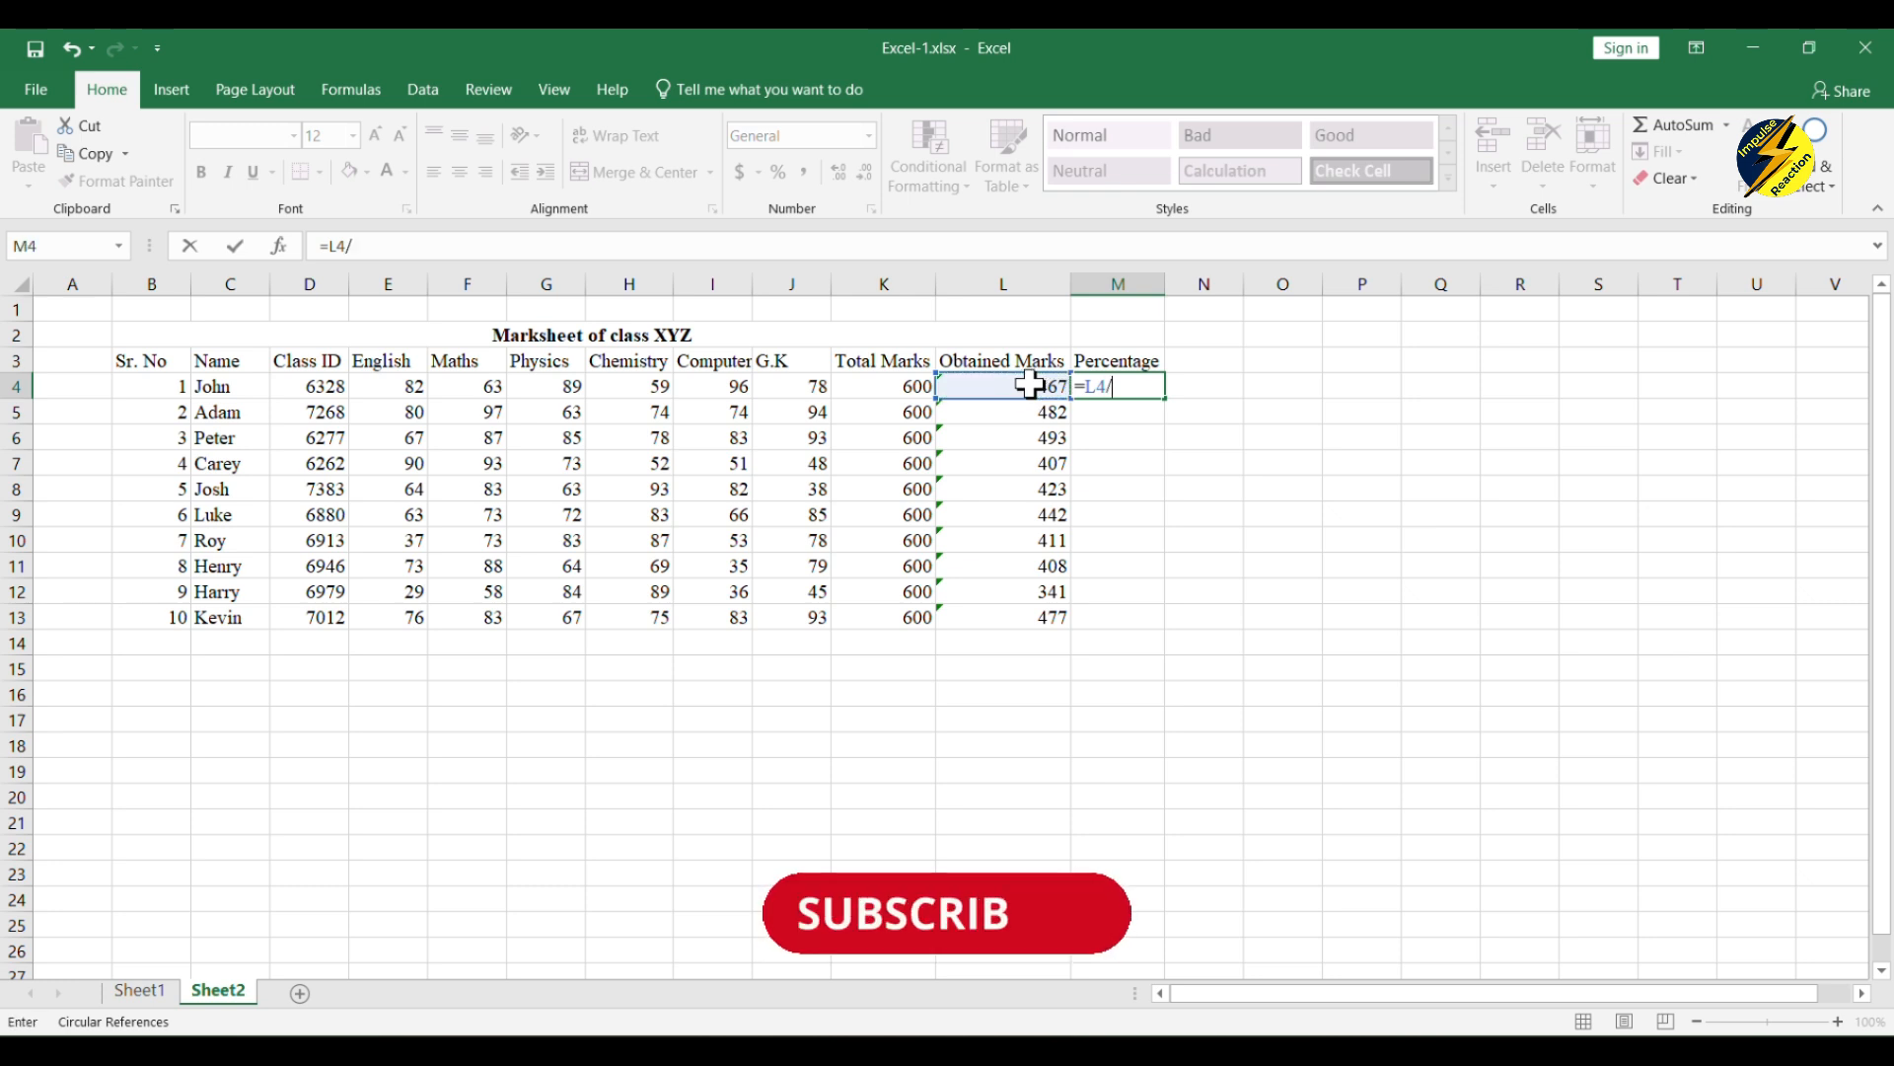
left_click(908, 387)
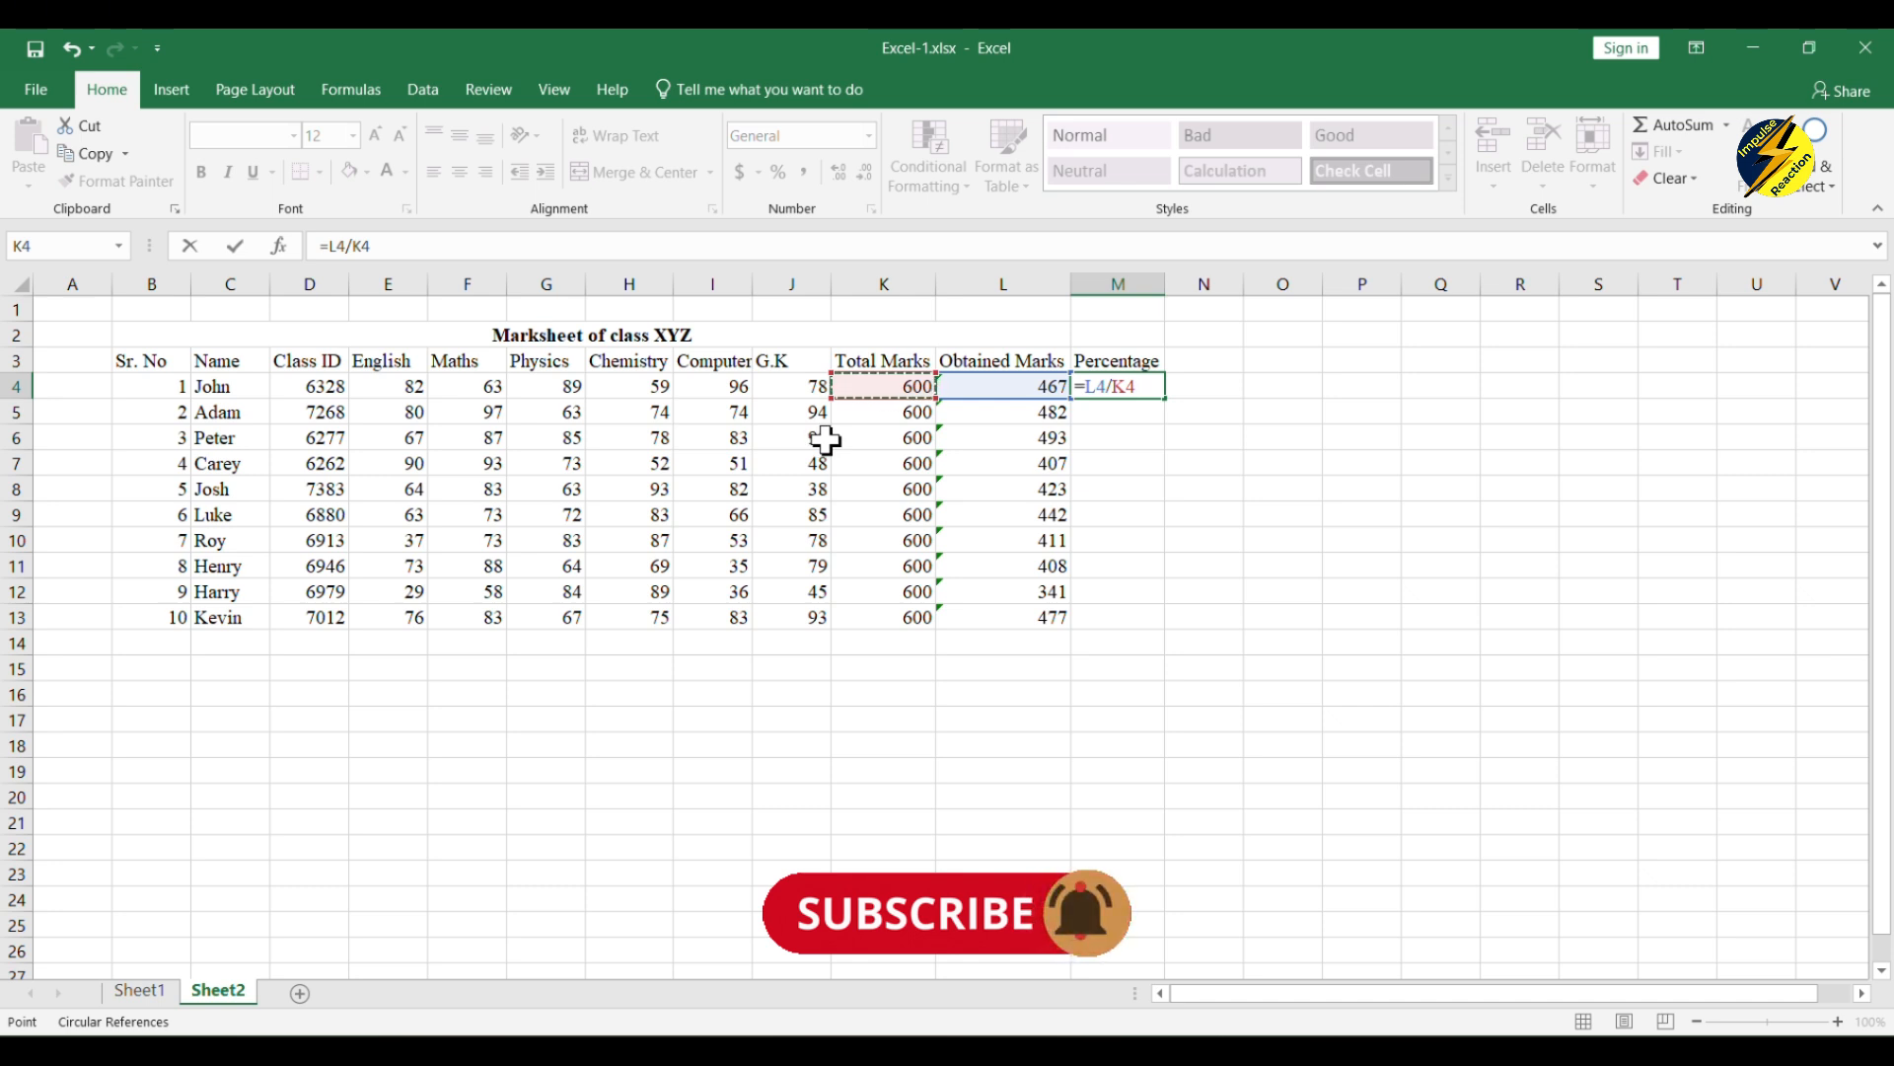
key("Return")
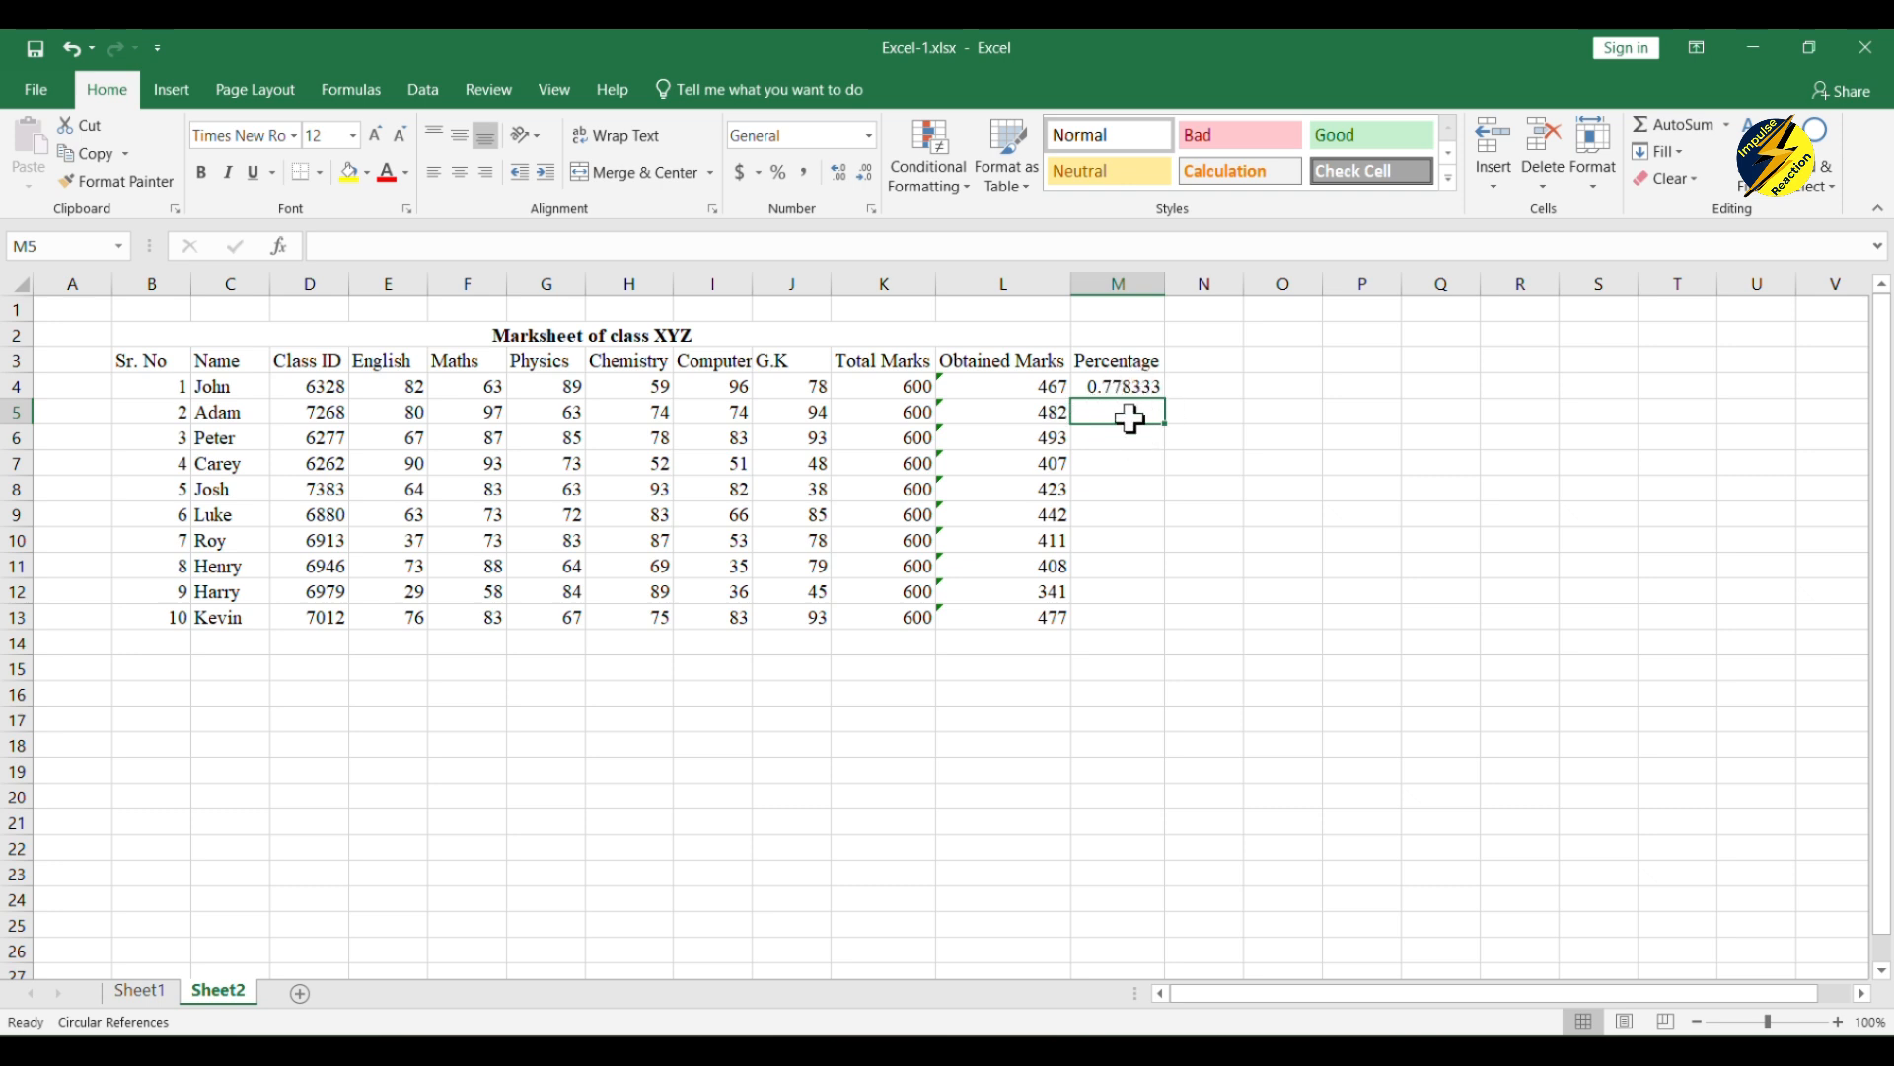
Step: Apply the Percentage number format to the whole of column M
left_click(1120, 283)
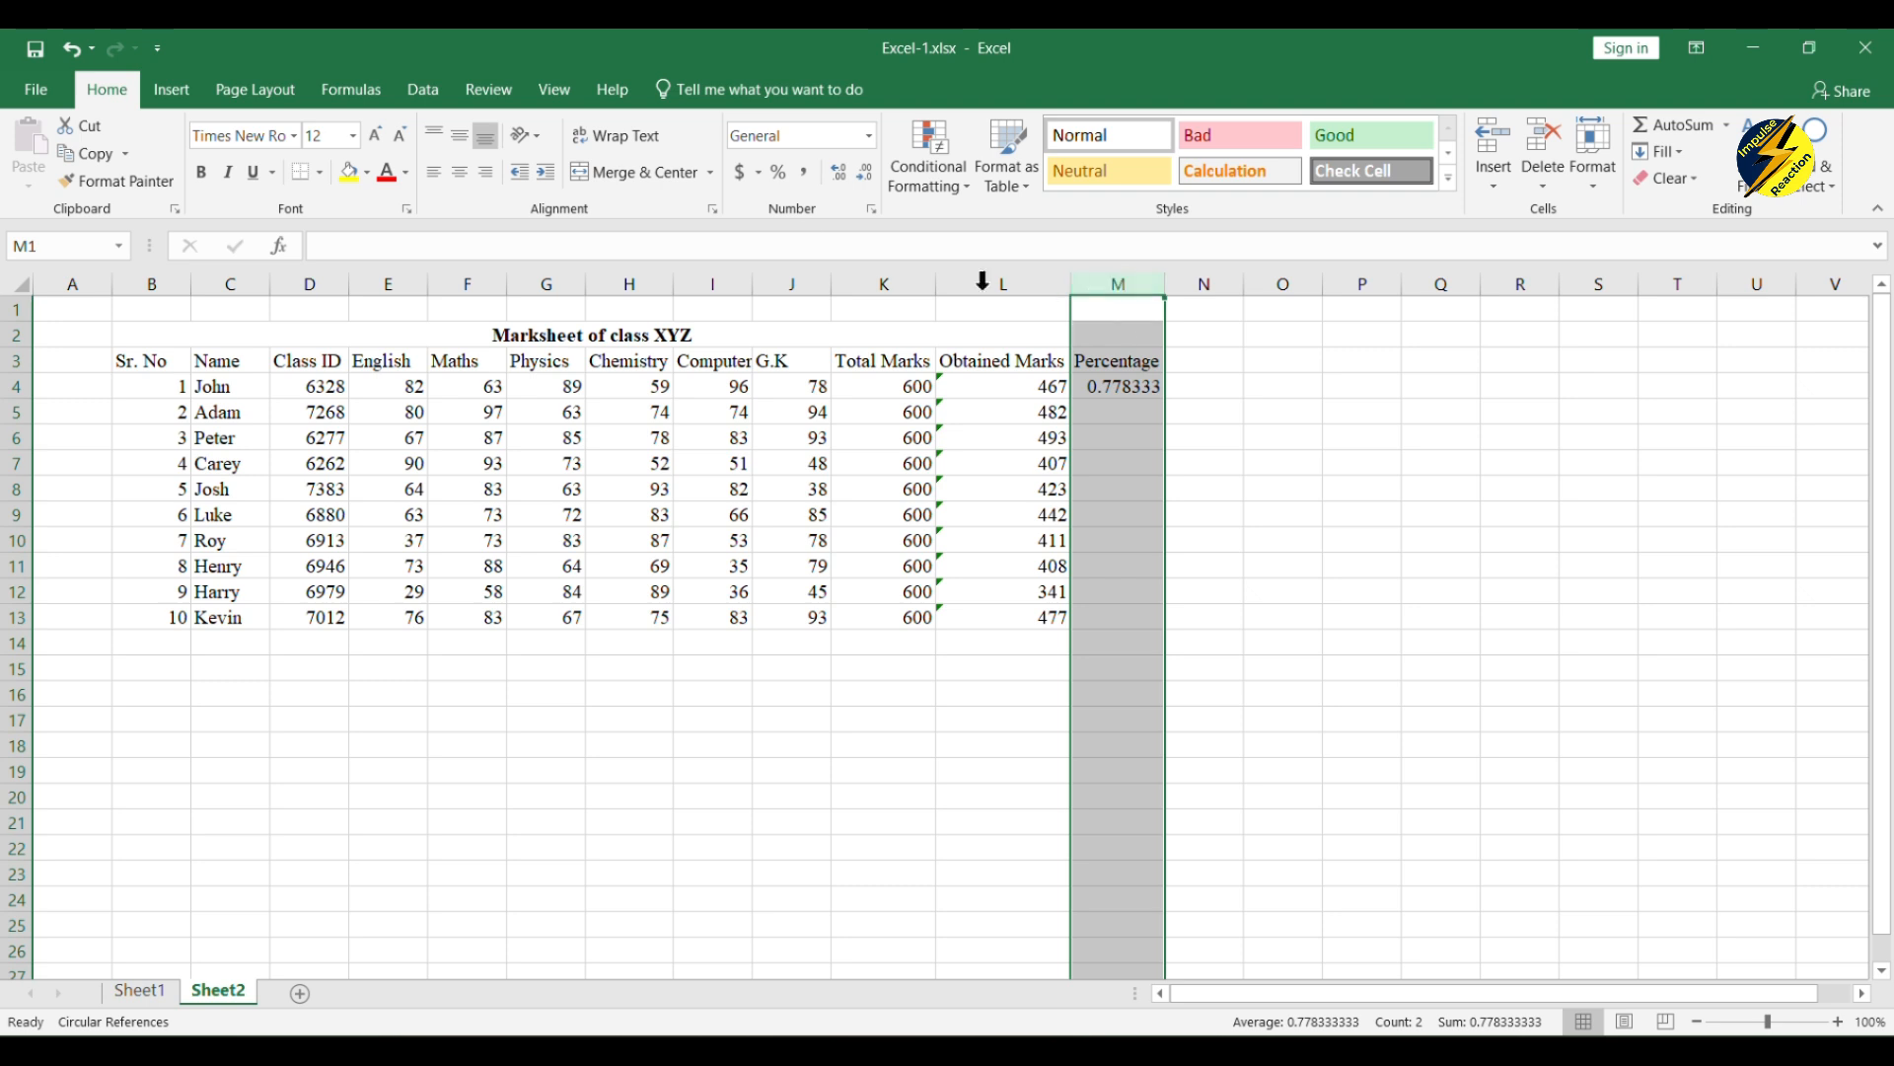
left_click(872, 140)
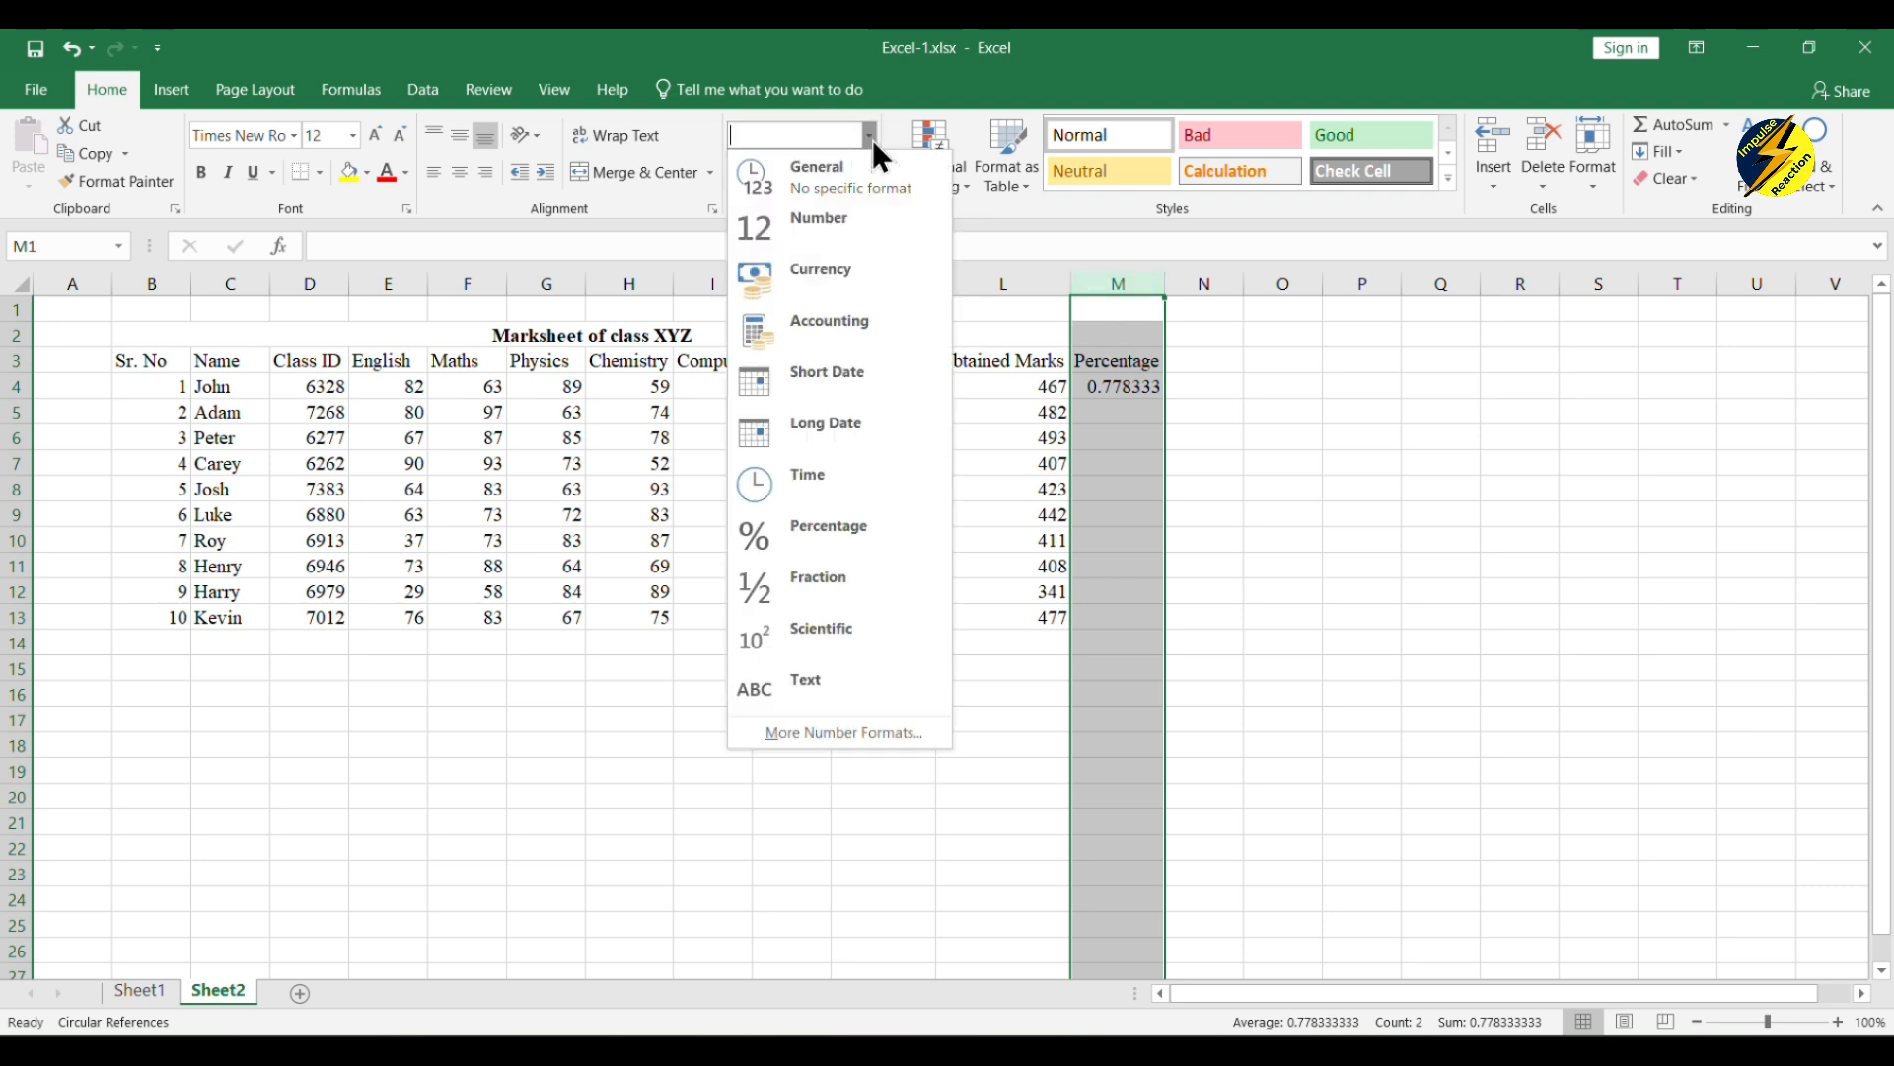
left_click(849, 517)
left_click(1245, 395)
Step: Fill the percentage formula from M4 down to M13 for all the students
left_click(1145, 388)
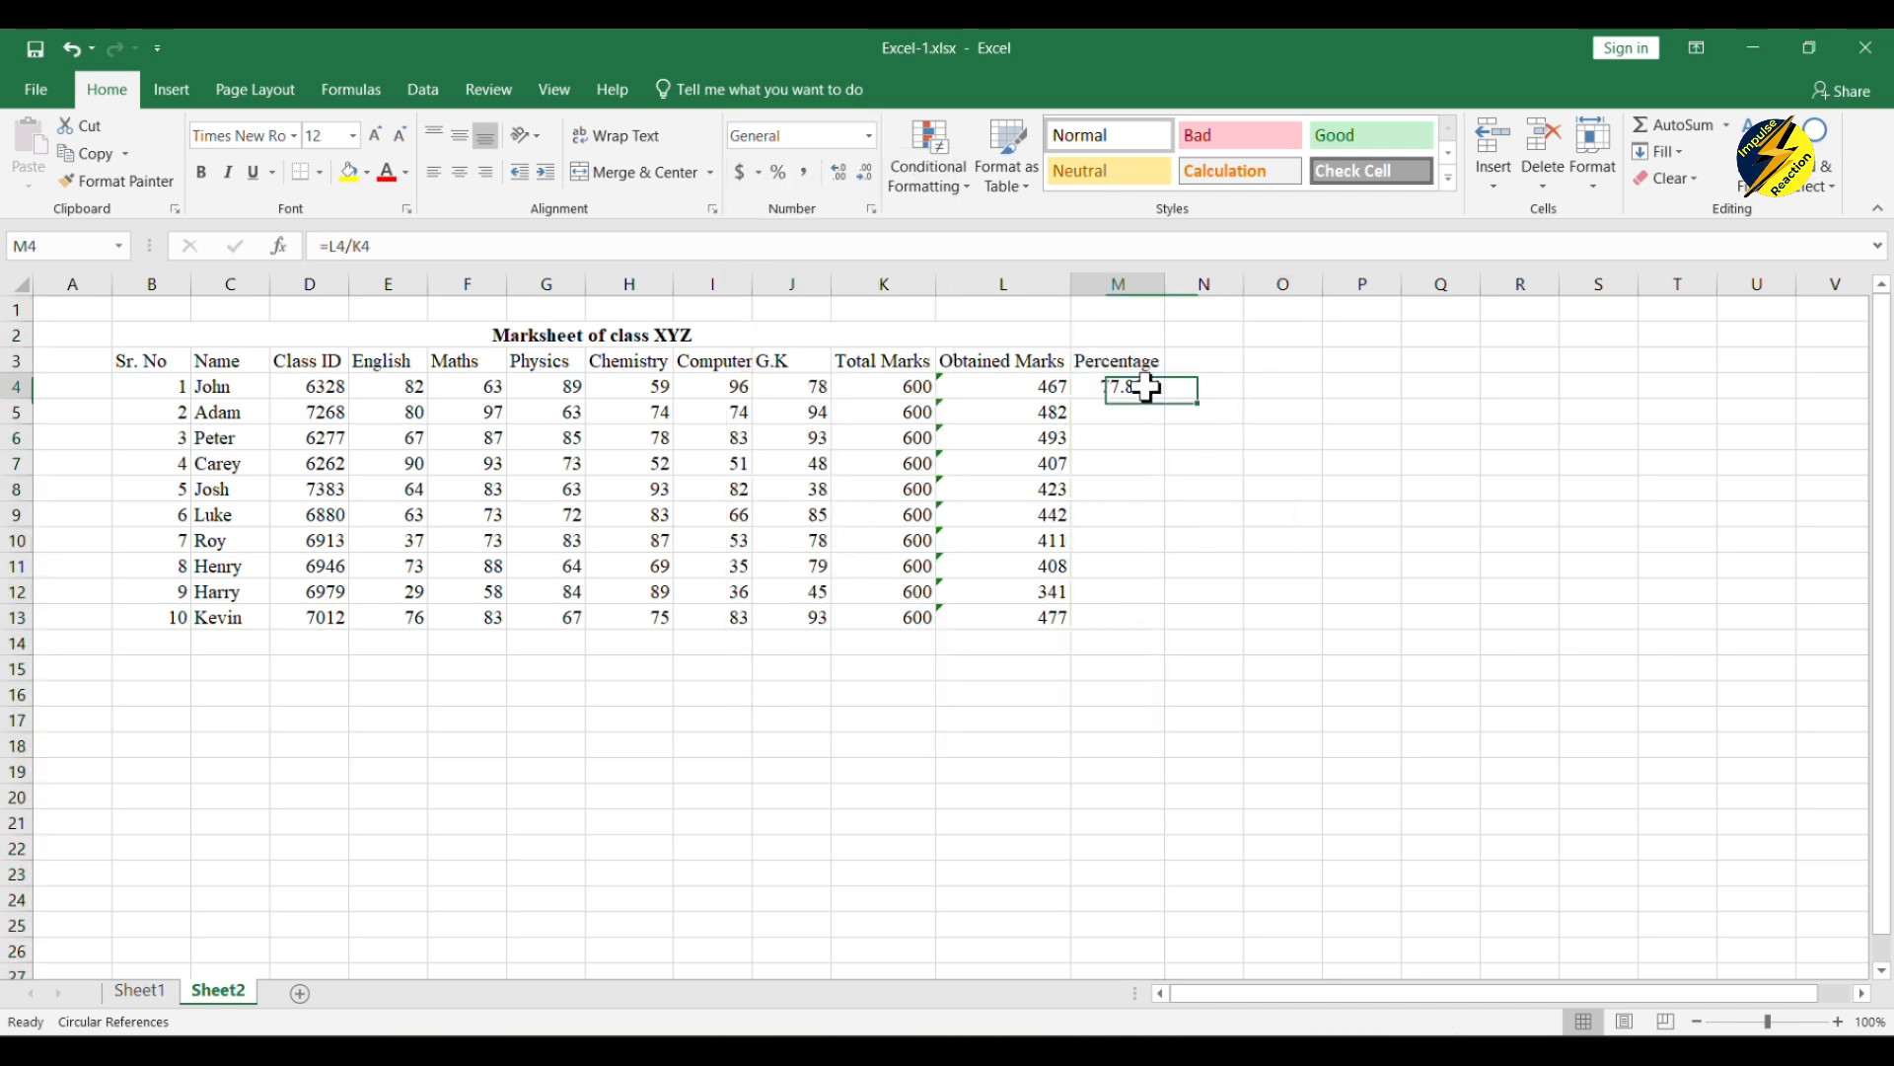
left_click_drag(1165, 398, 1139, 628)
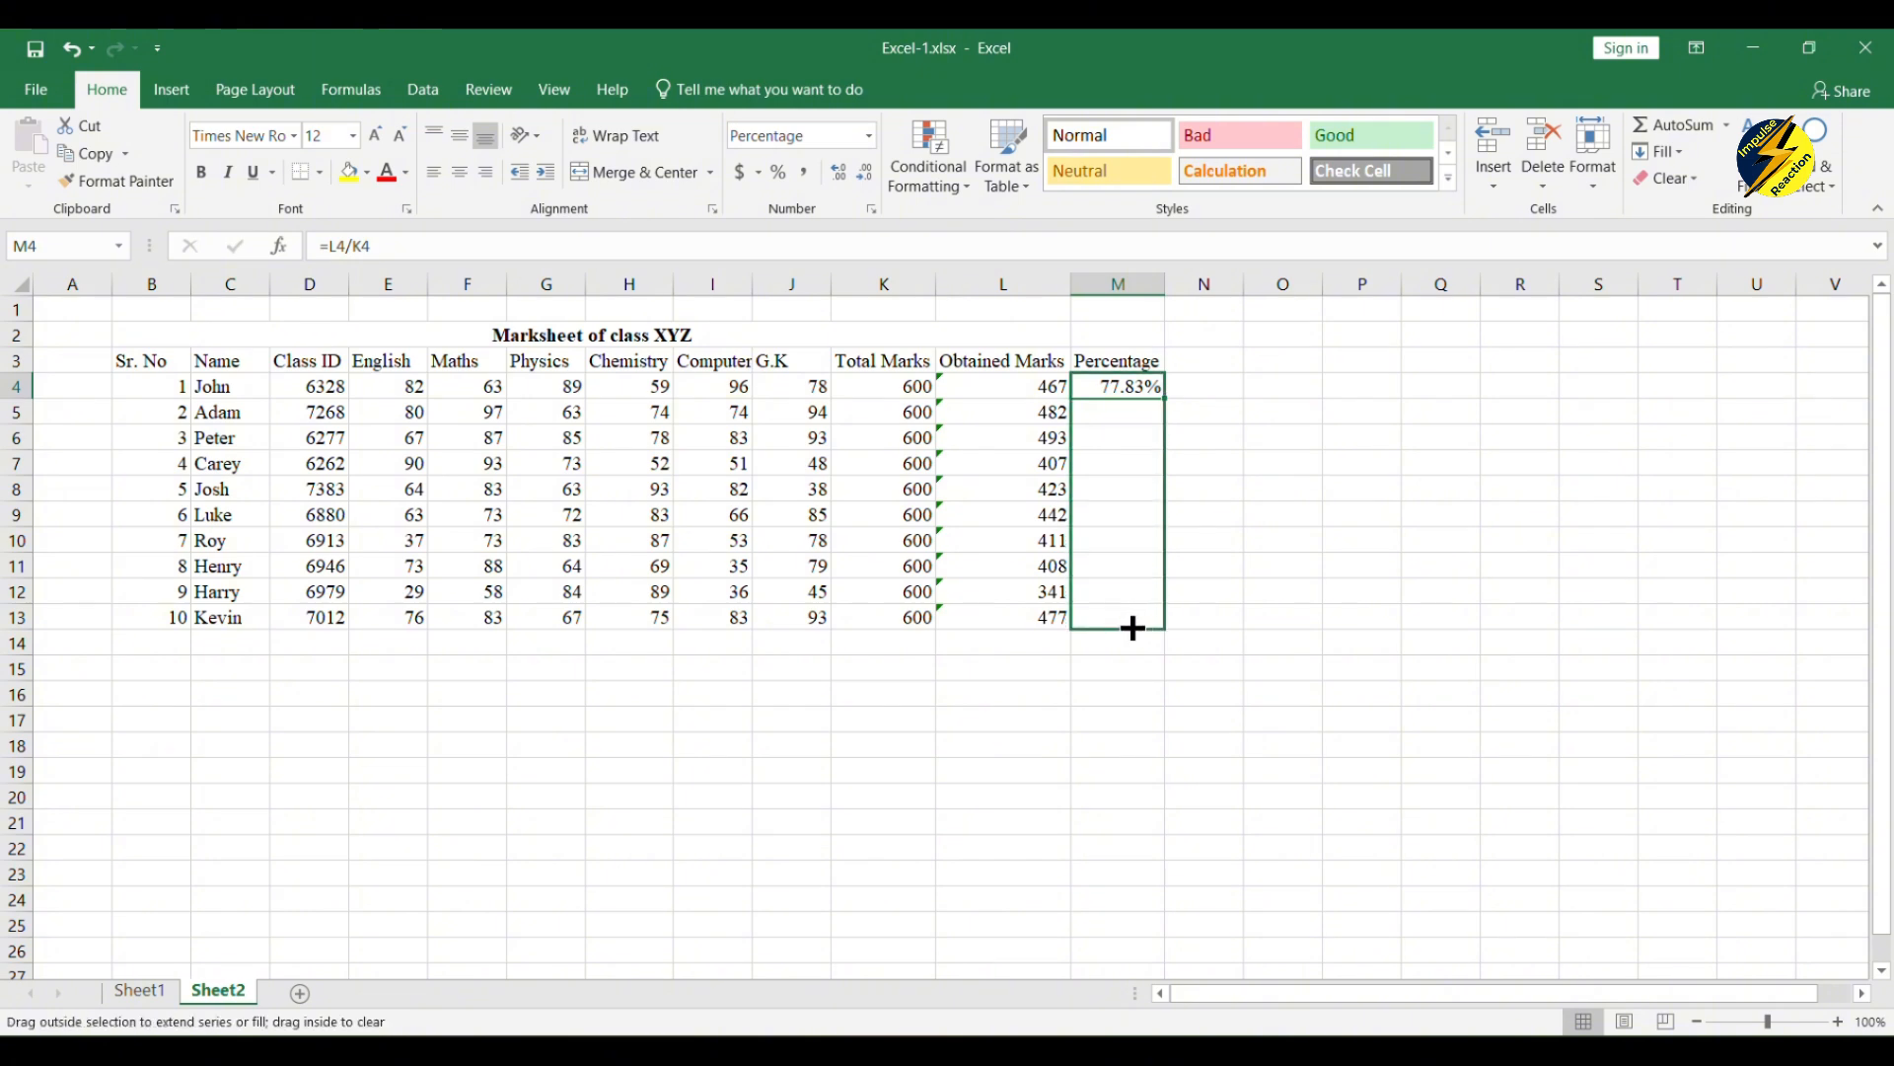
left_click_drag(1132, 629, 1134, 633)
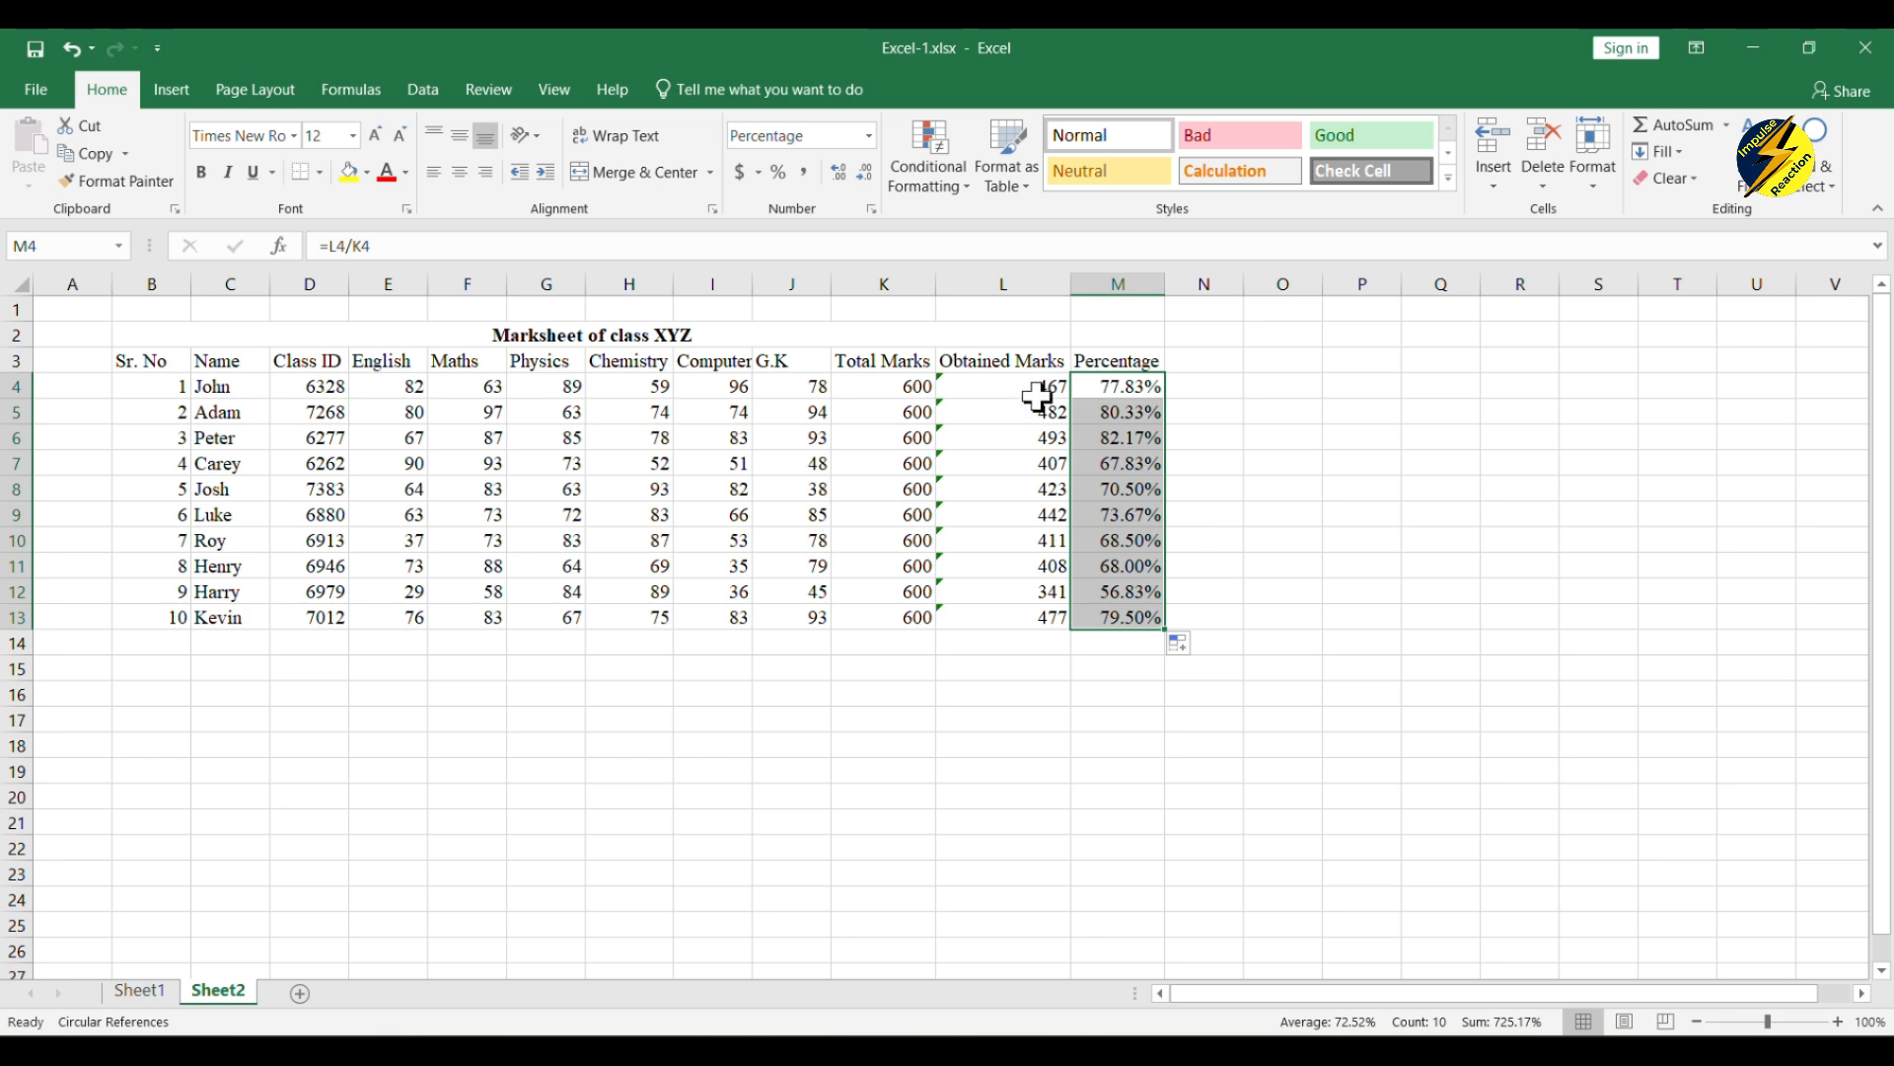
Step: Examine the percentage results and their formulas in column M, along with the Decrease Decimal option
left_click(1113, 465)
left_click(1123, 406)
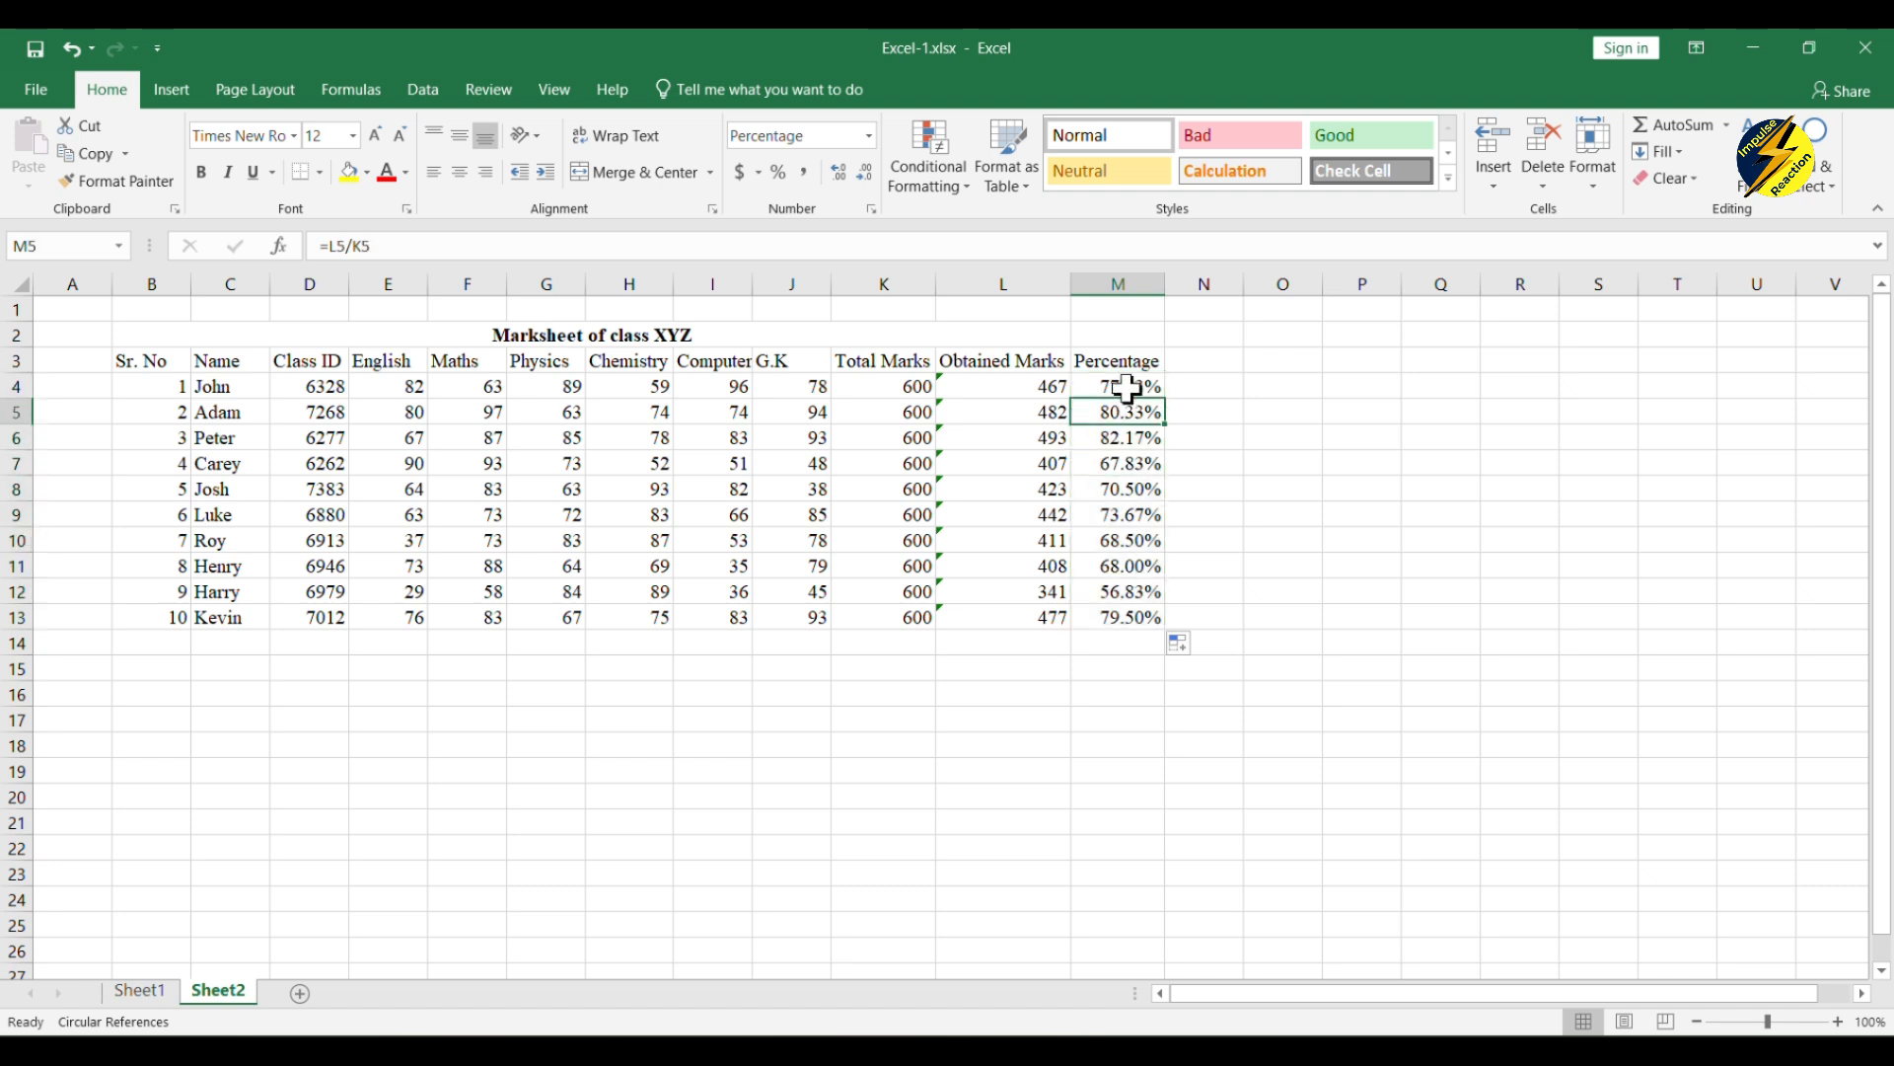
left_click(1125, 389)
left_click(1132, 364)
left_click(1134, 387)
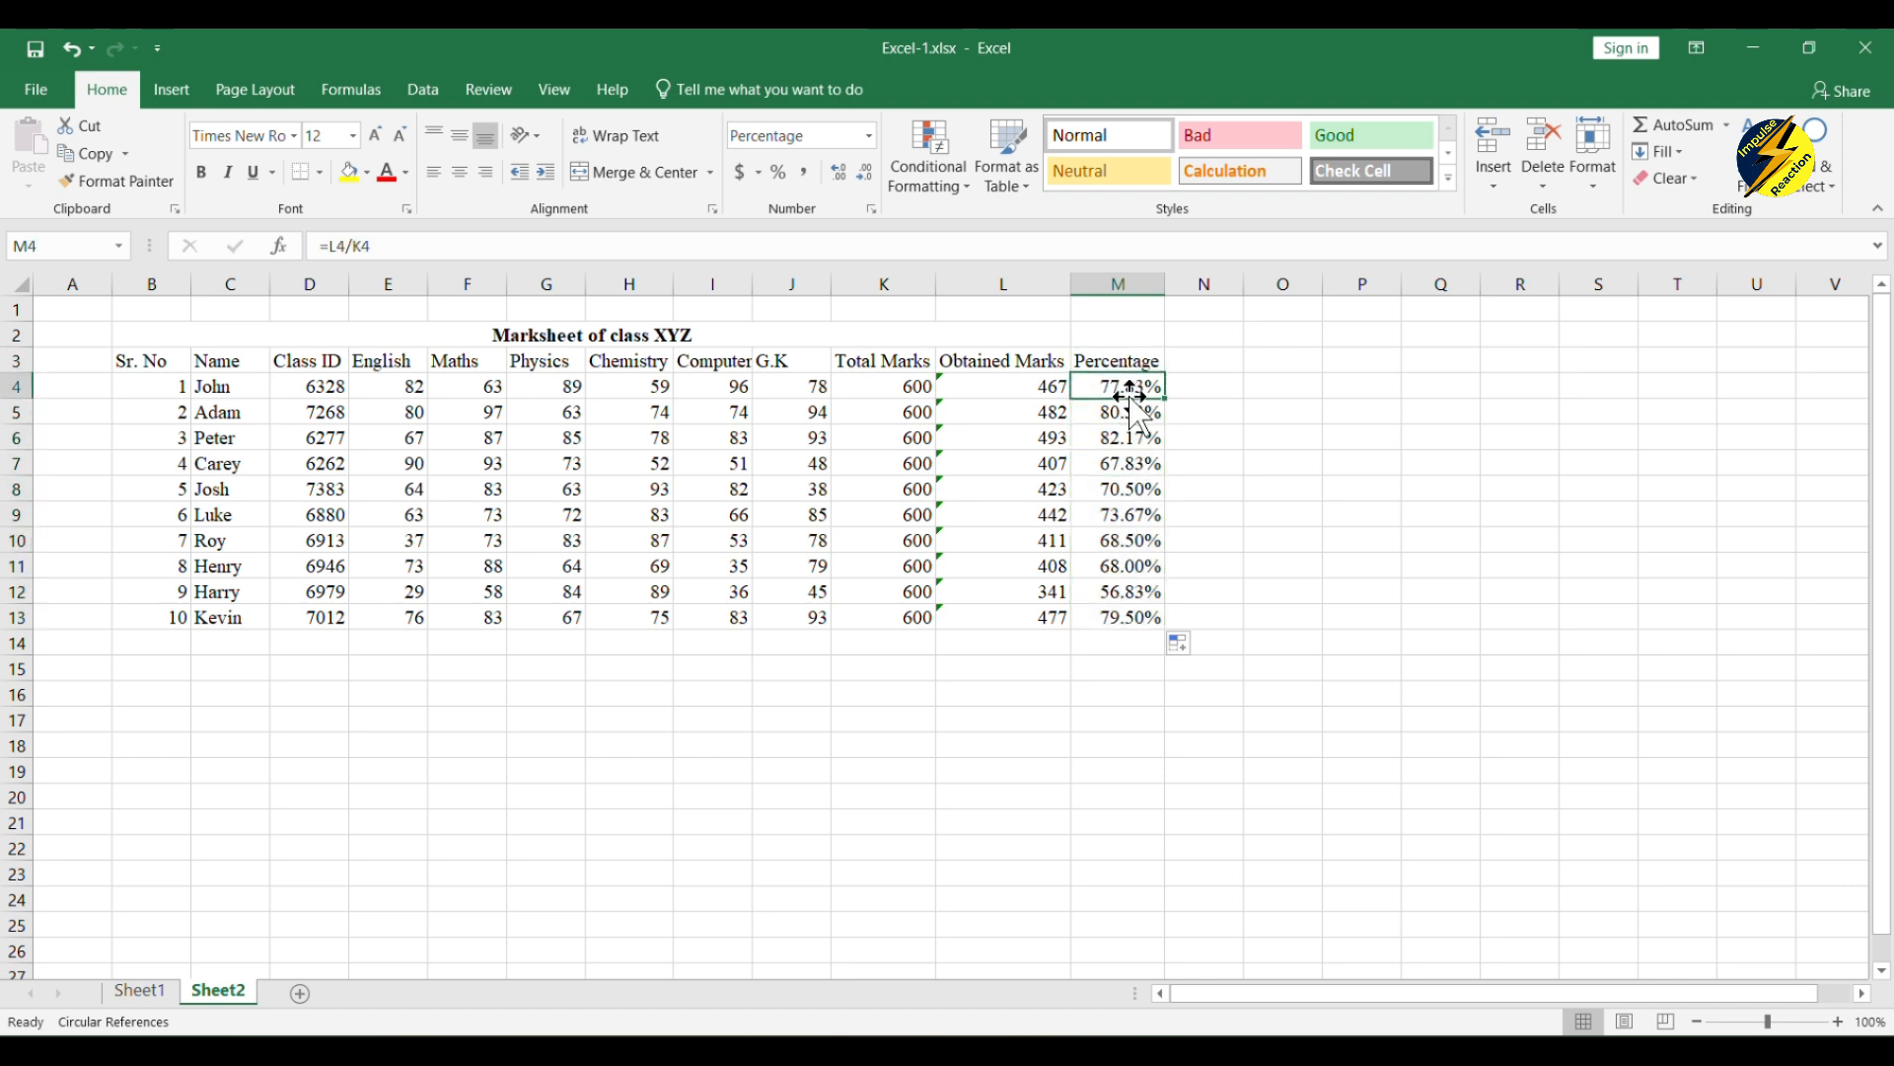
left_click(1133, 417)
left_click(1142, 486)
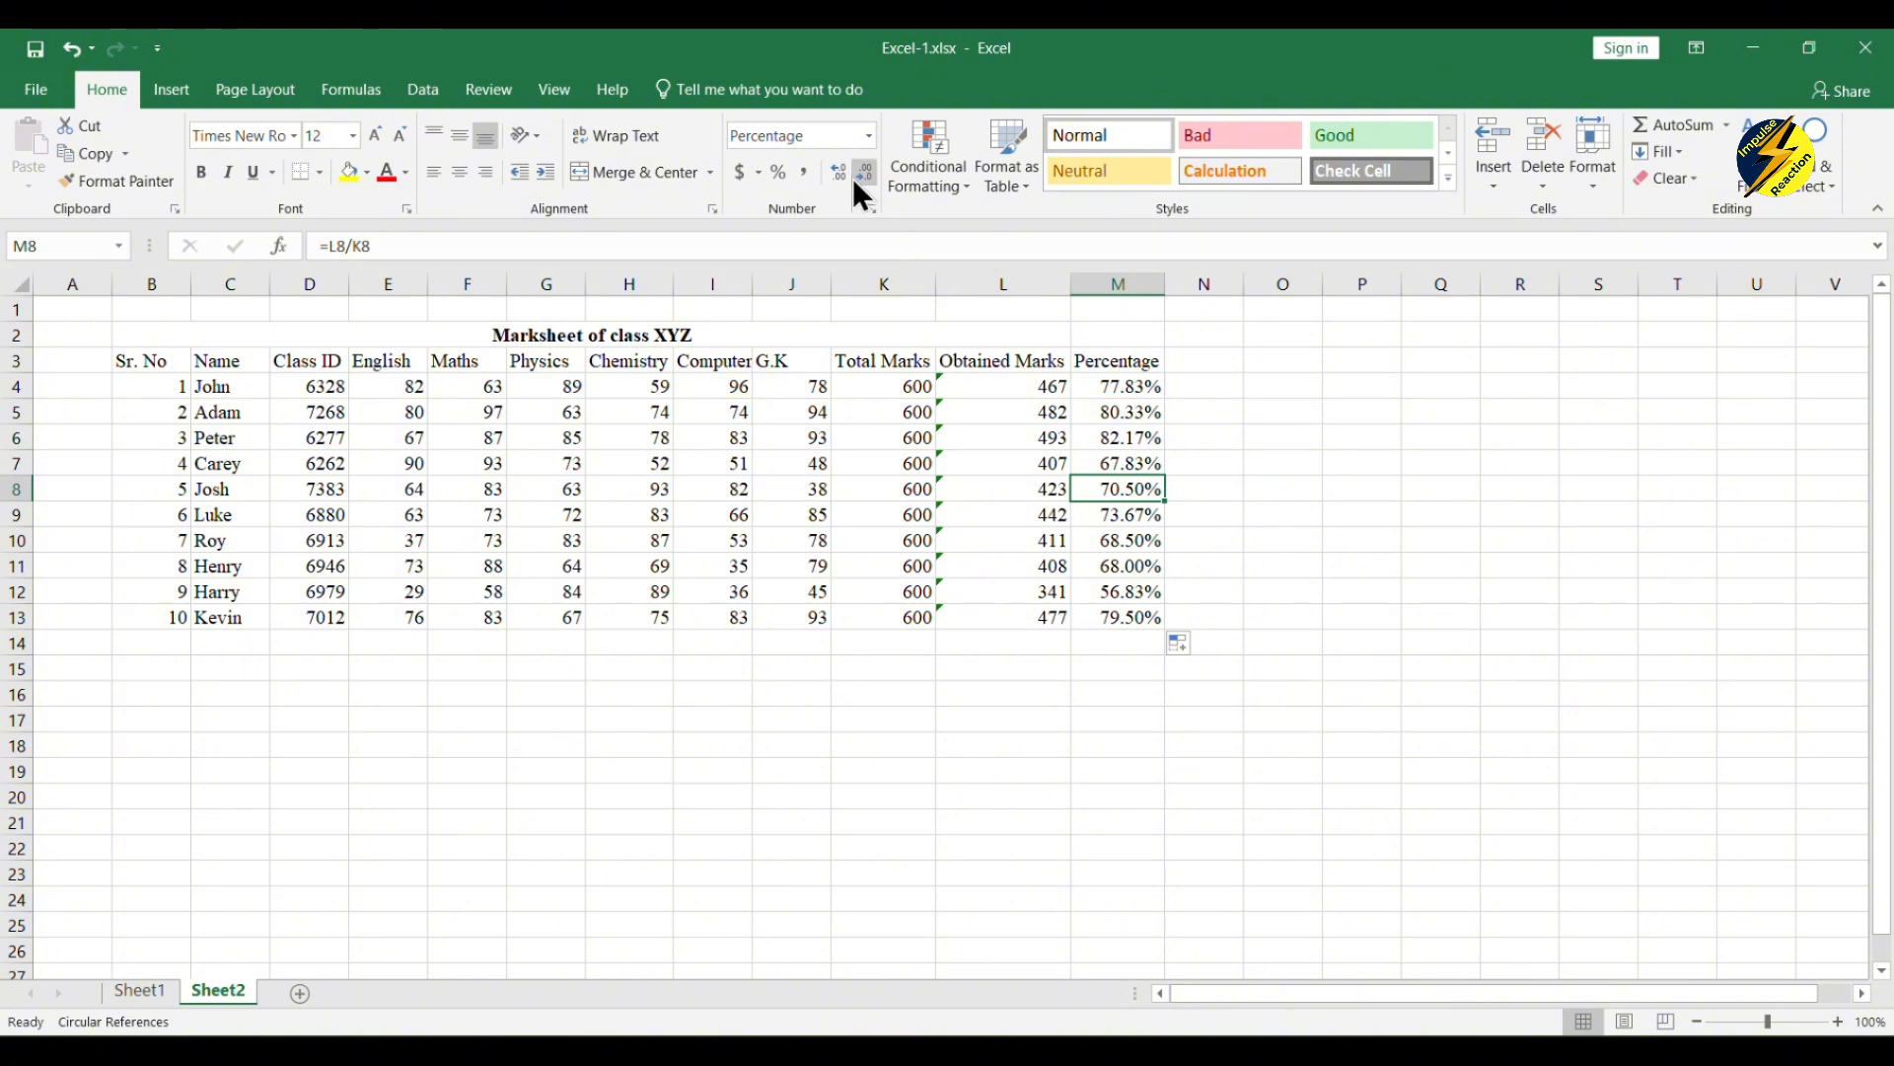
left_click(1105, 411)
left_click(1108, 385)
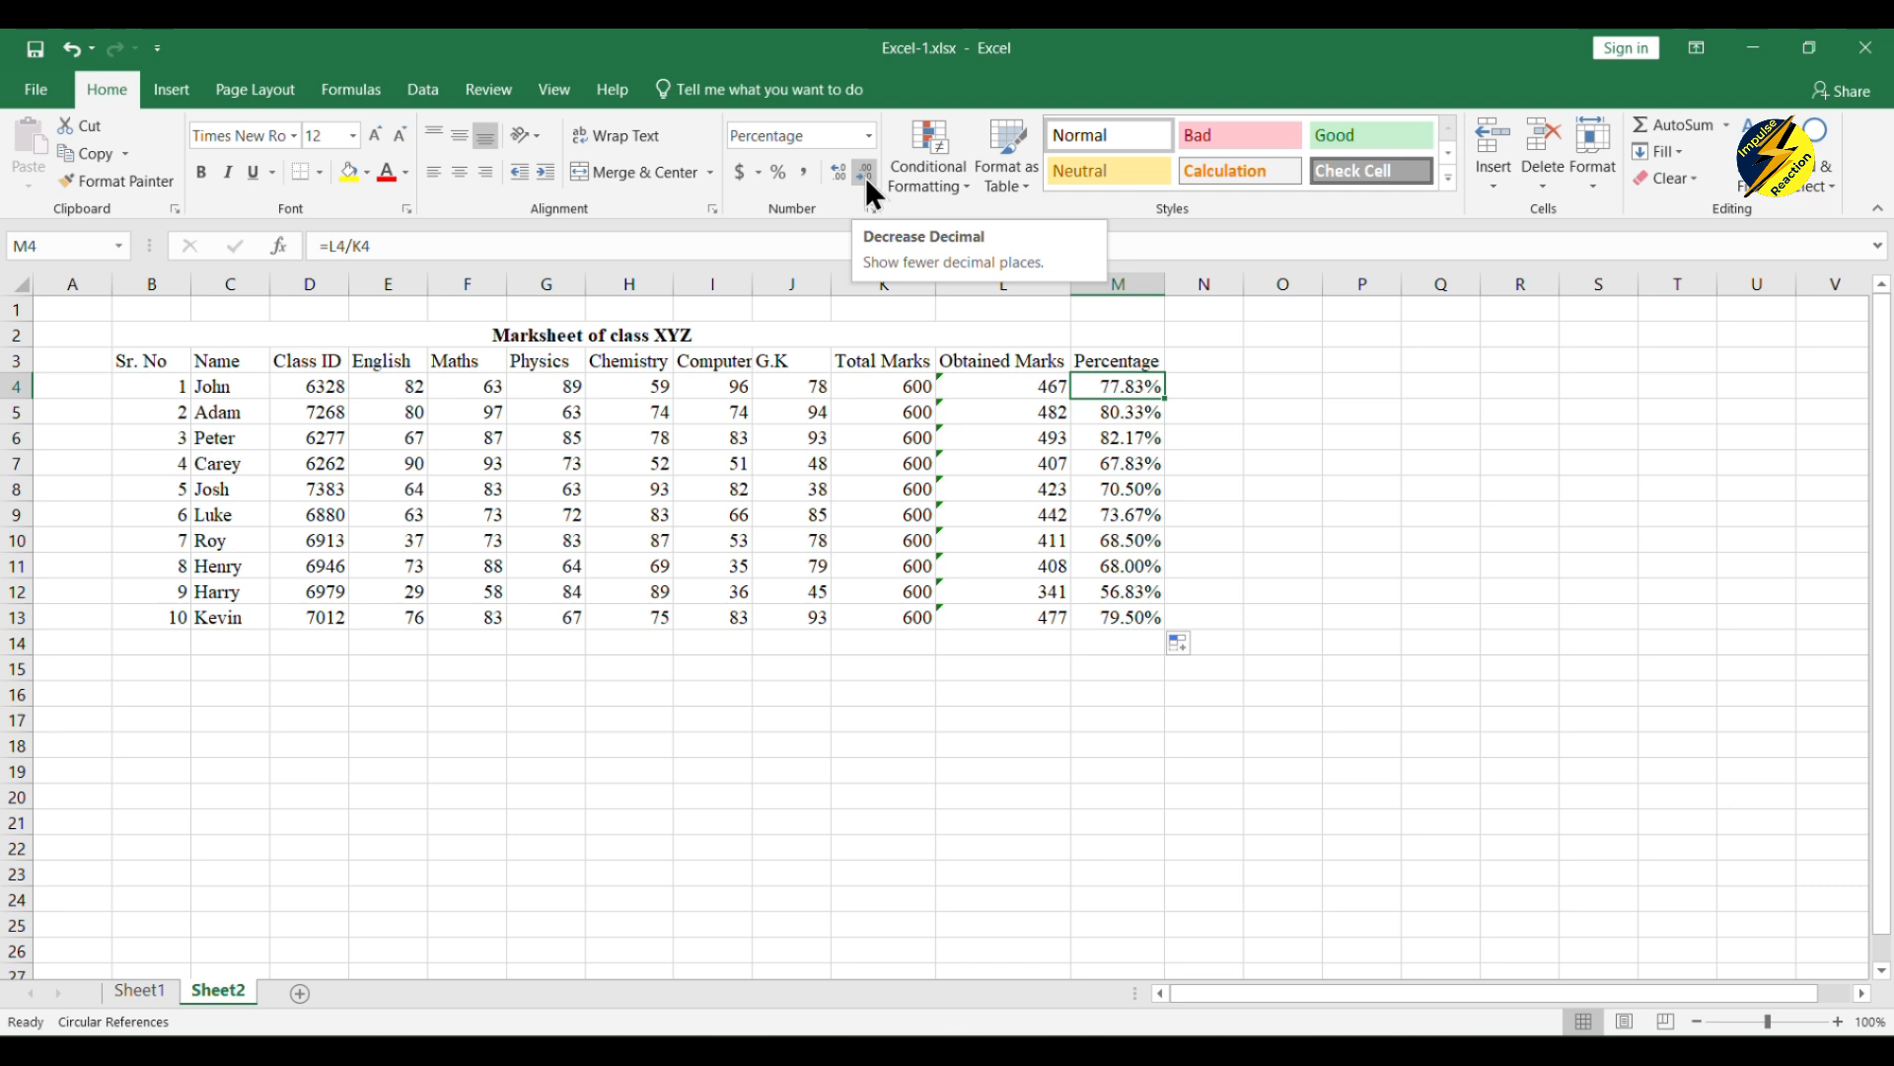
Step: Add the header "Grade" in N3, beside the Percentage column
left_click(1194, 363)
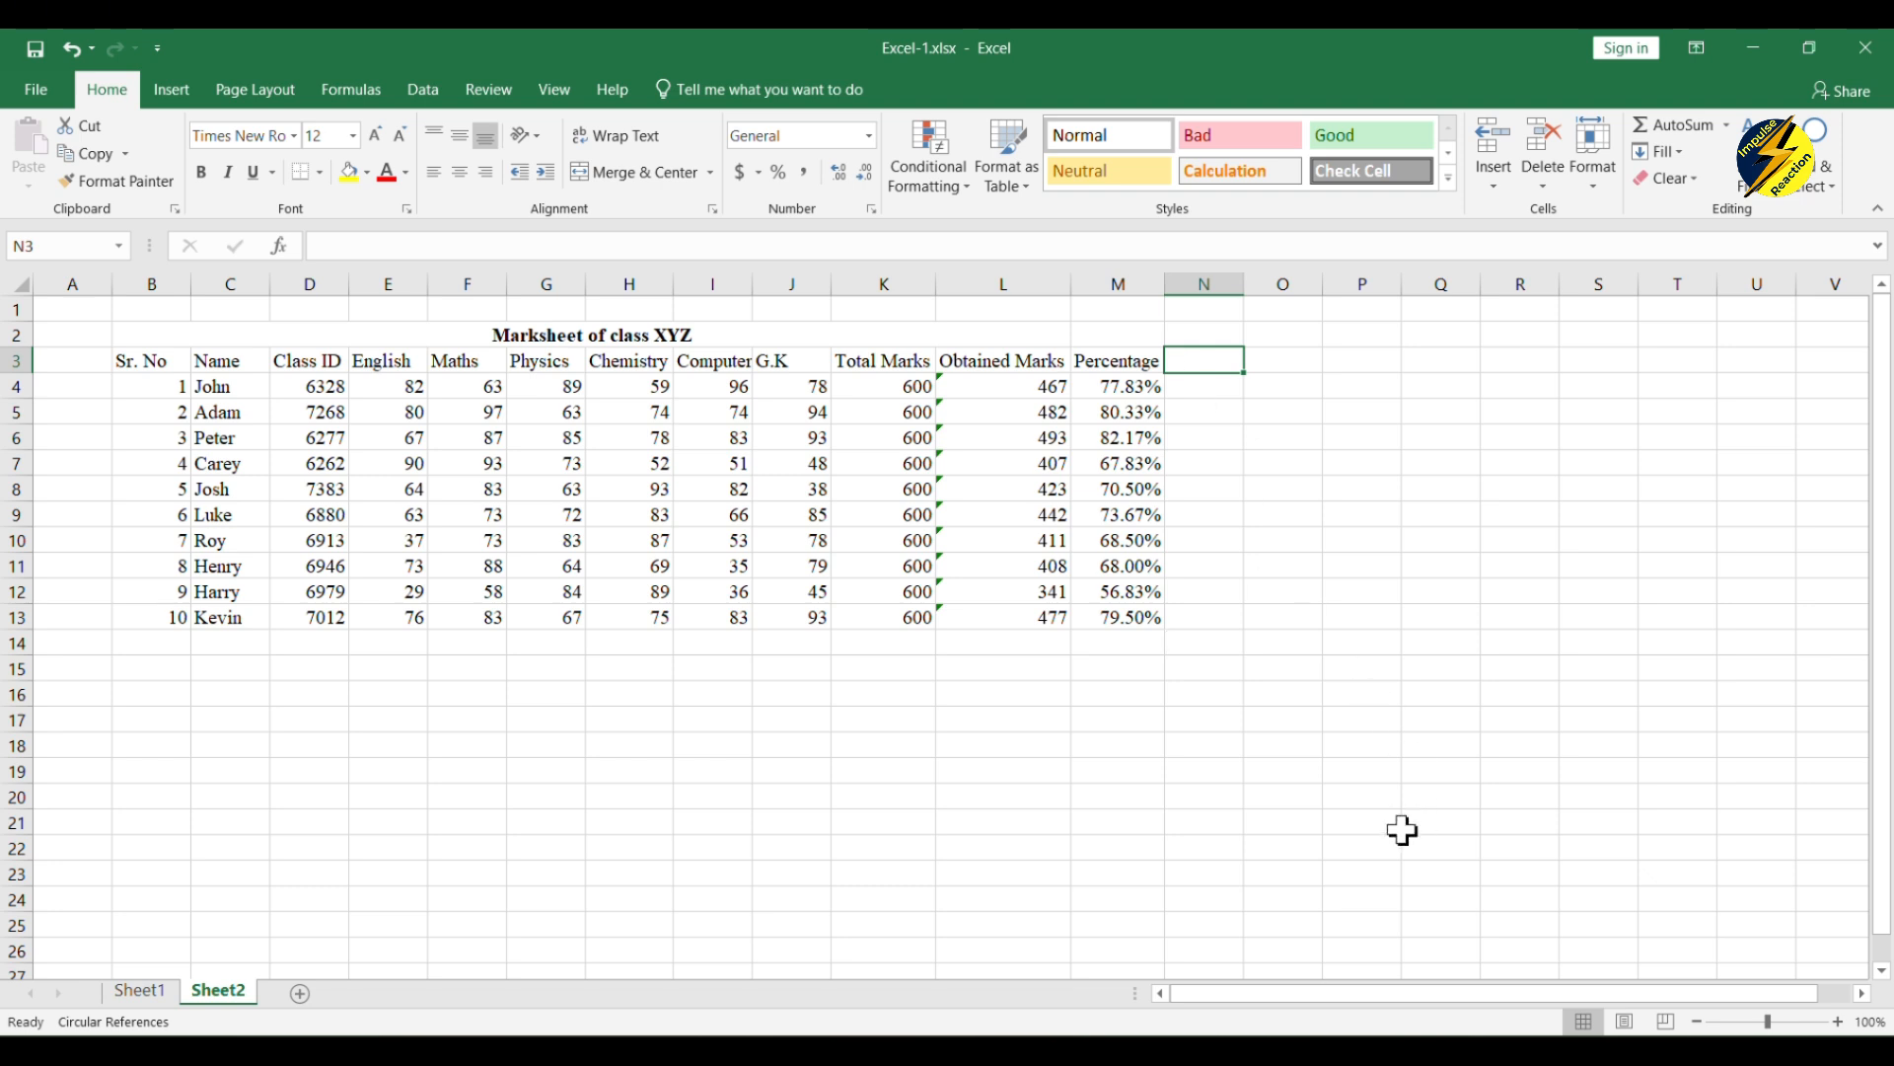
type("Grade")
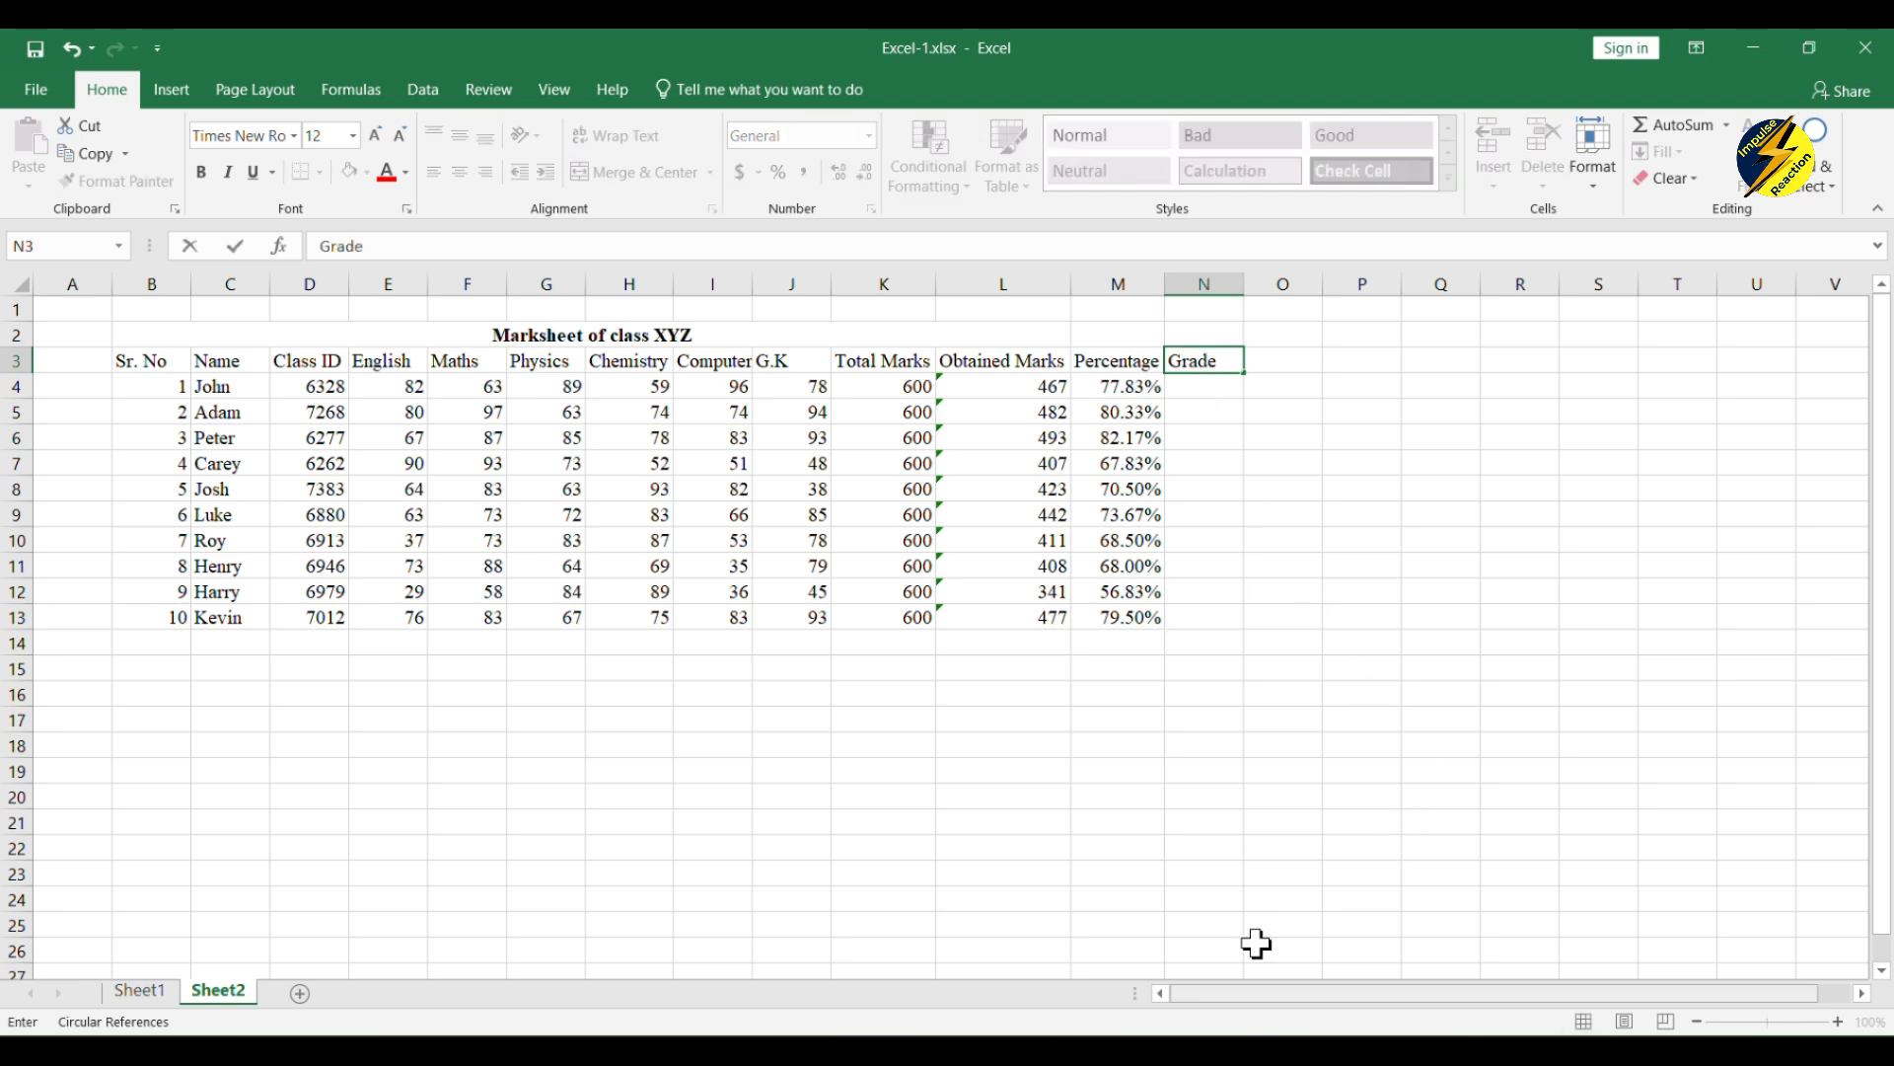
left_click(1330, 614)
Step: Begin an IF formula in N4 for the first student's grade
left_click(1184, 385)
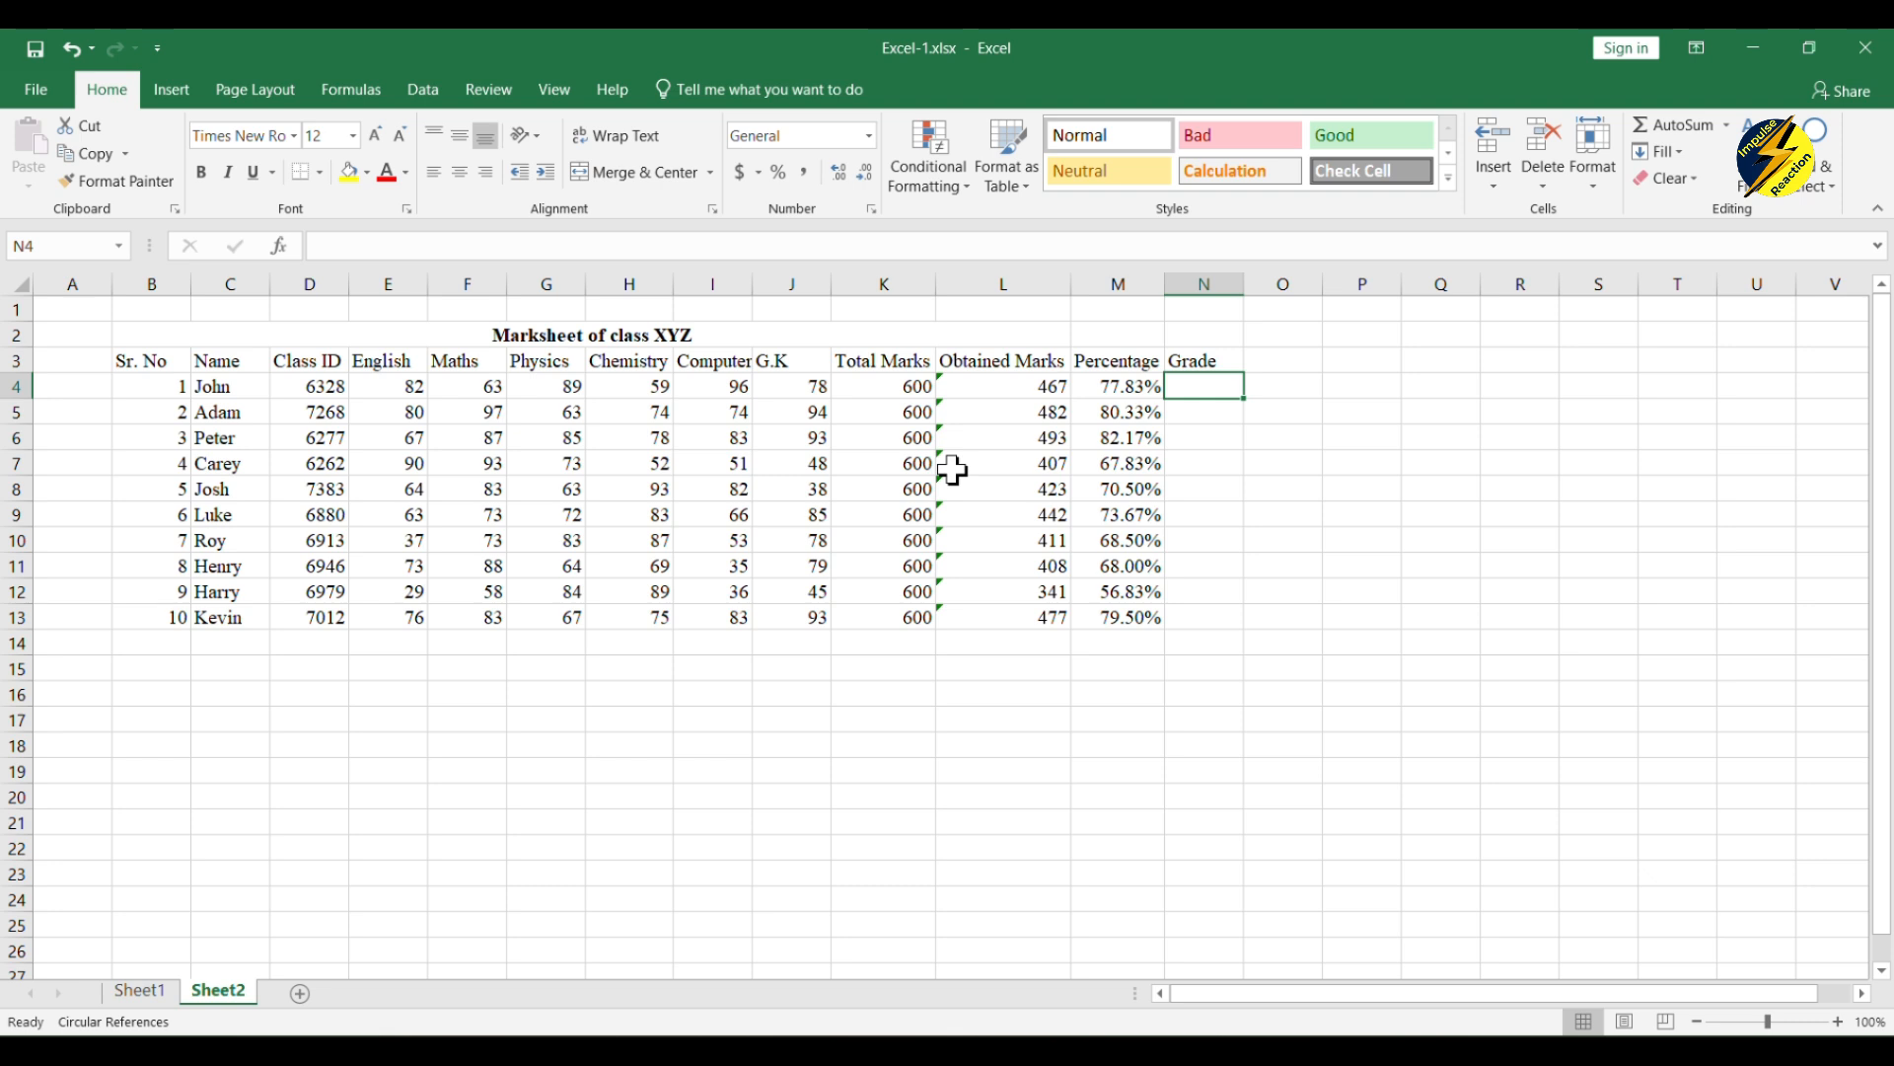
type("=")
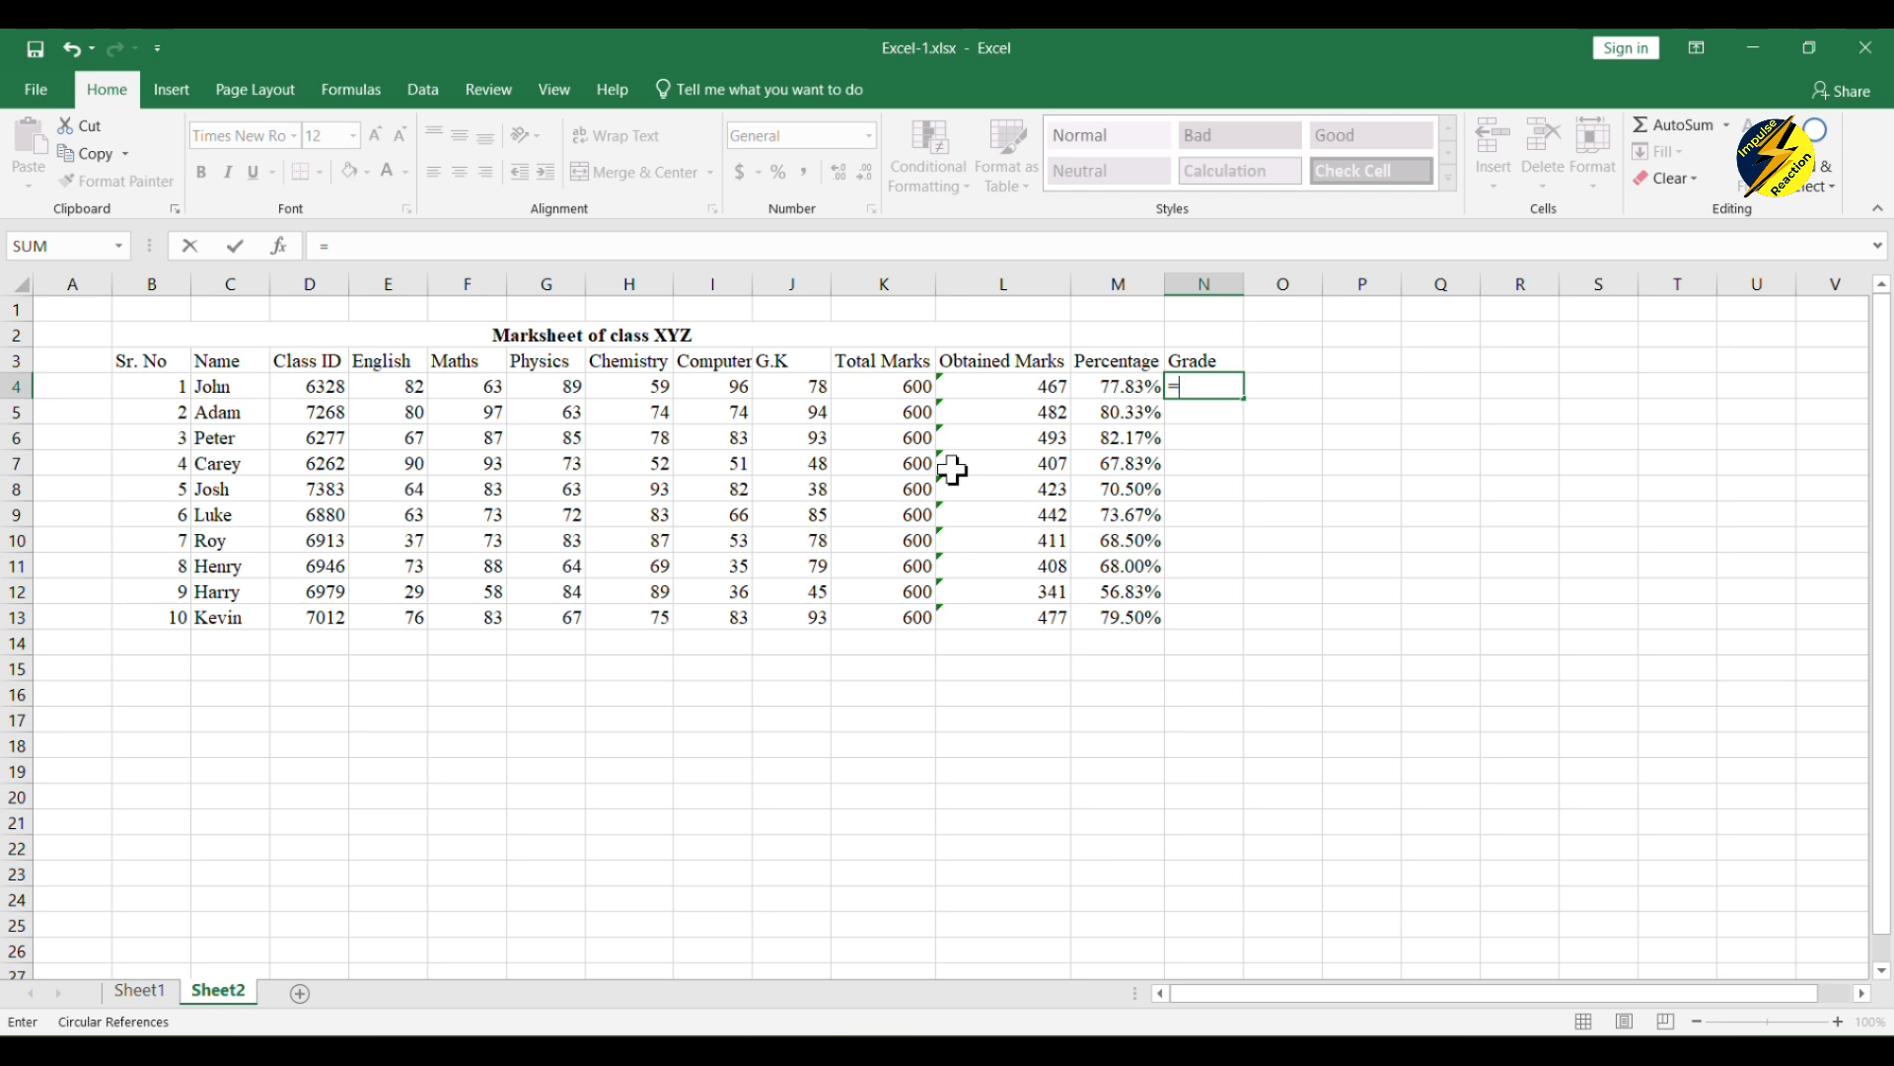
type("if")
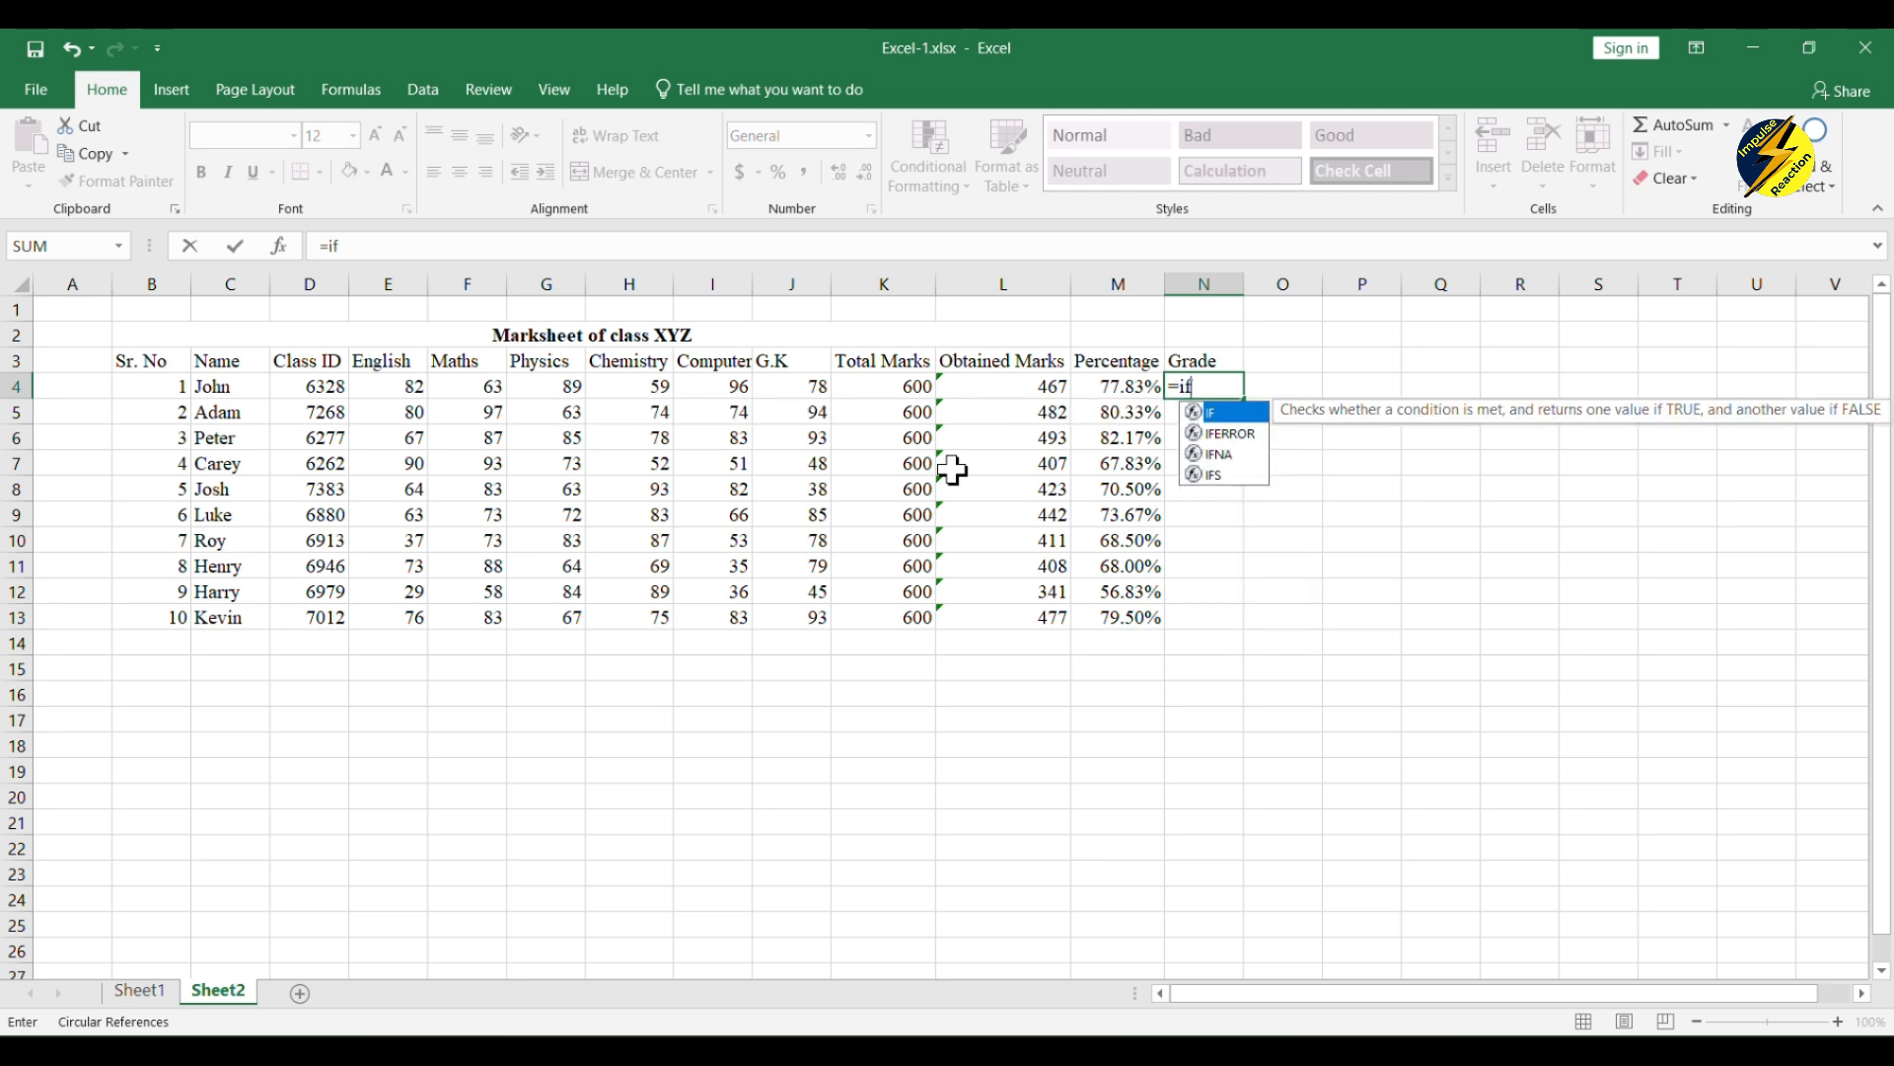
key("BackSpace")
key("BackSpace")
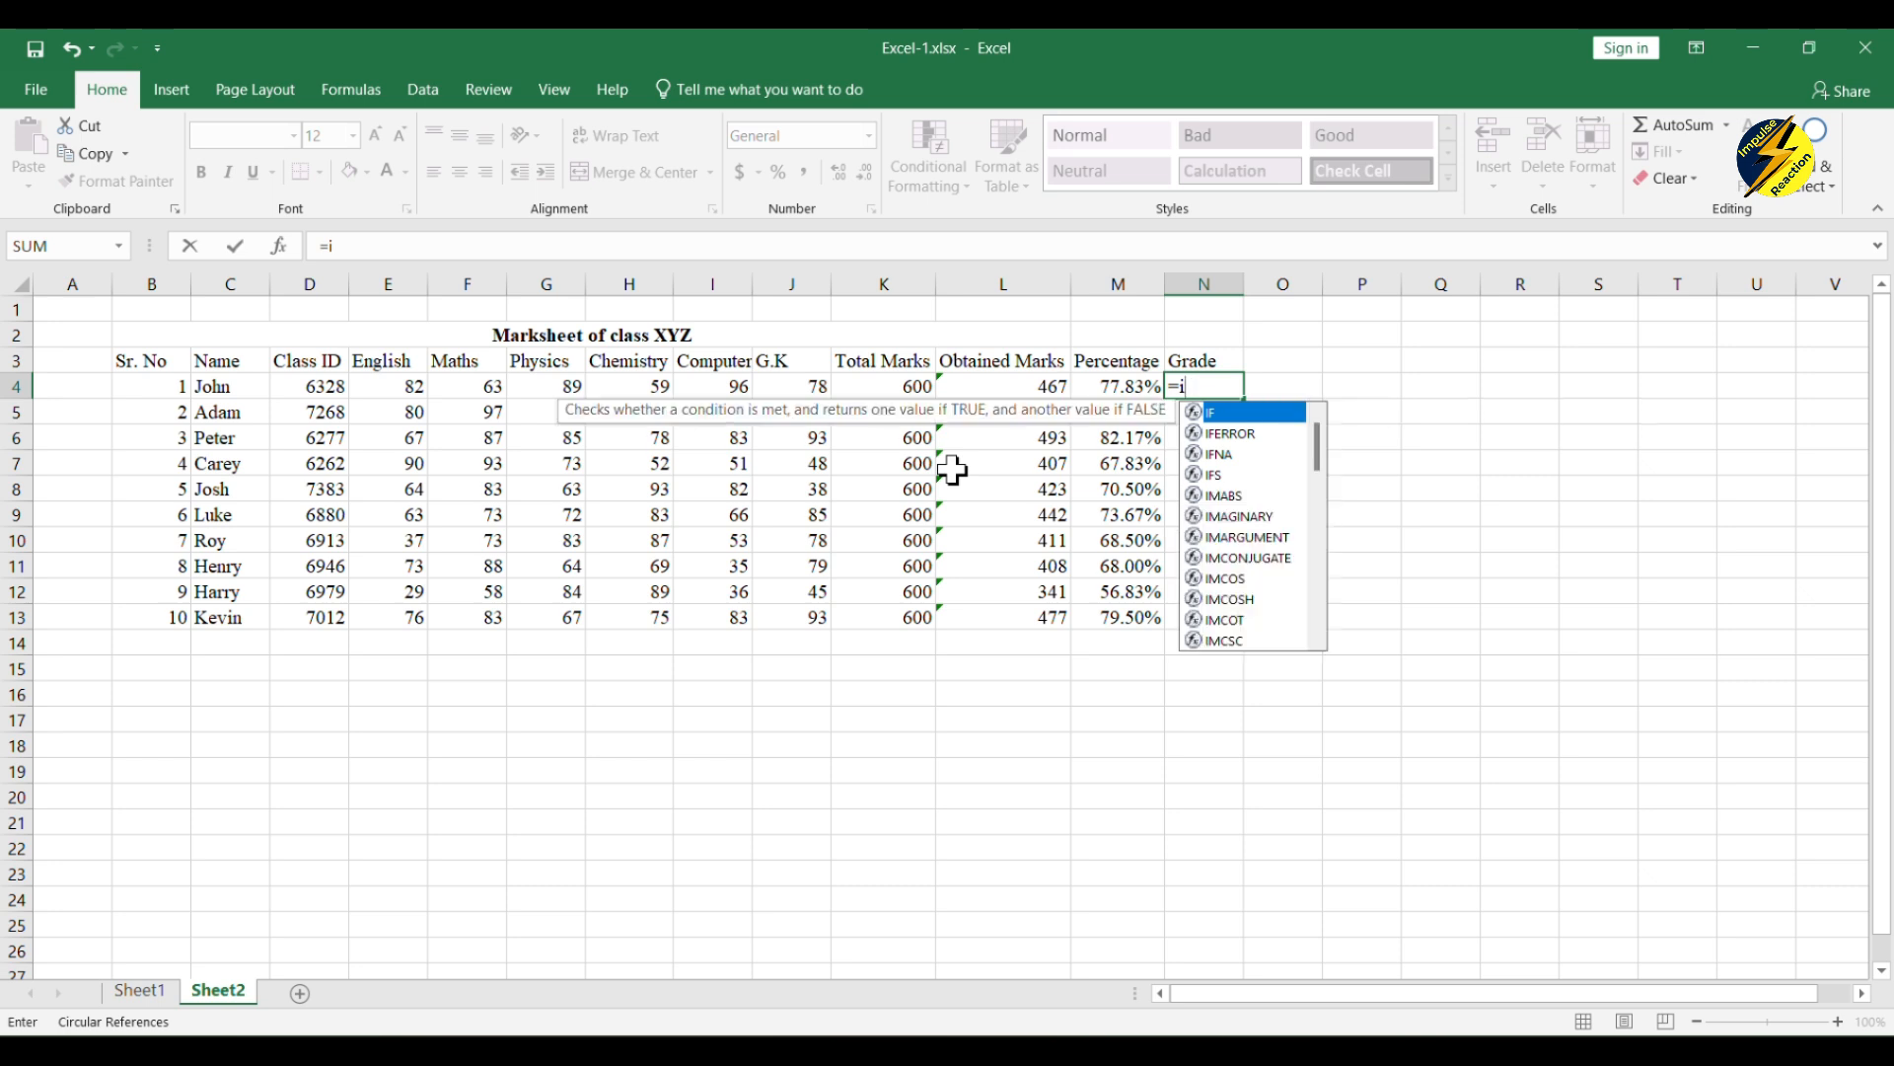
type("if")
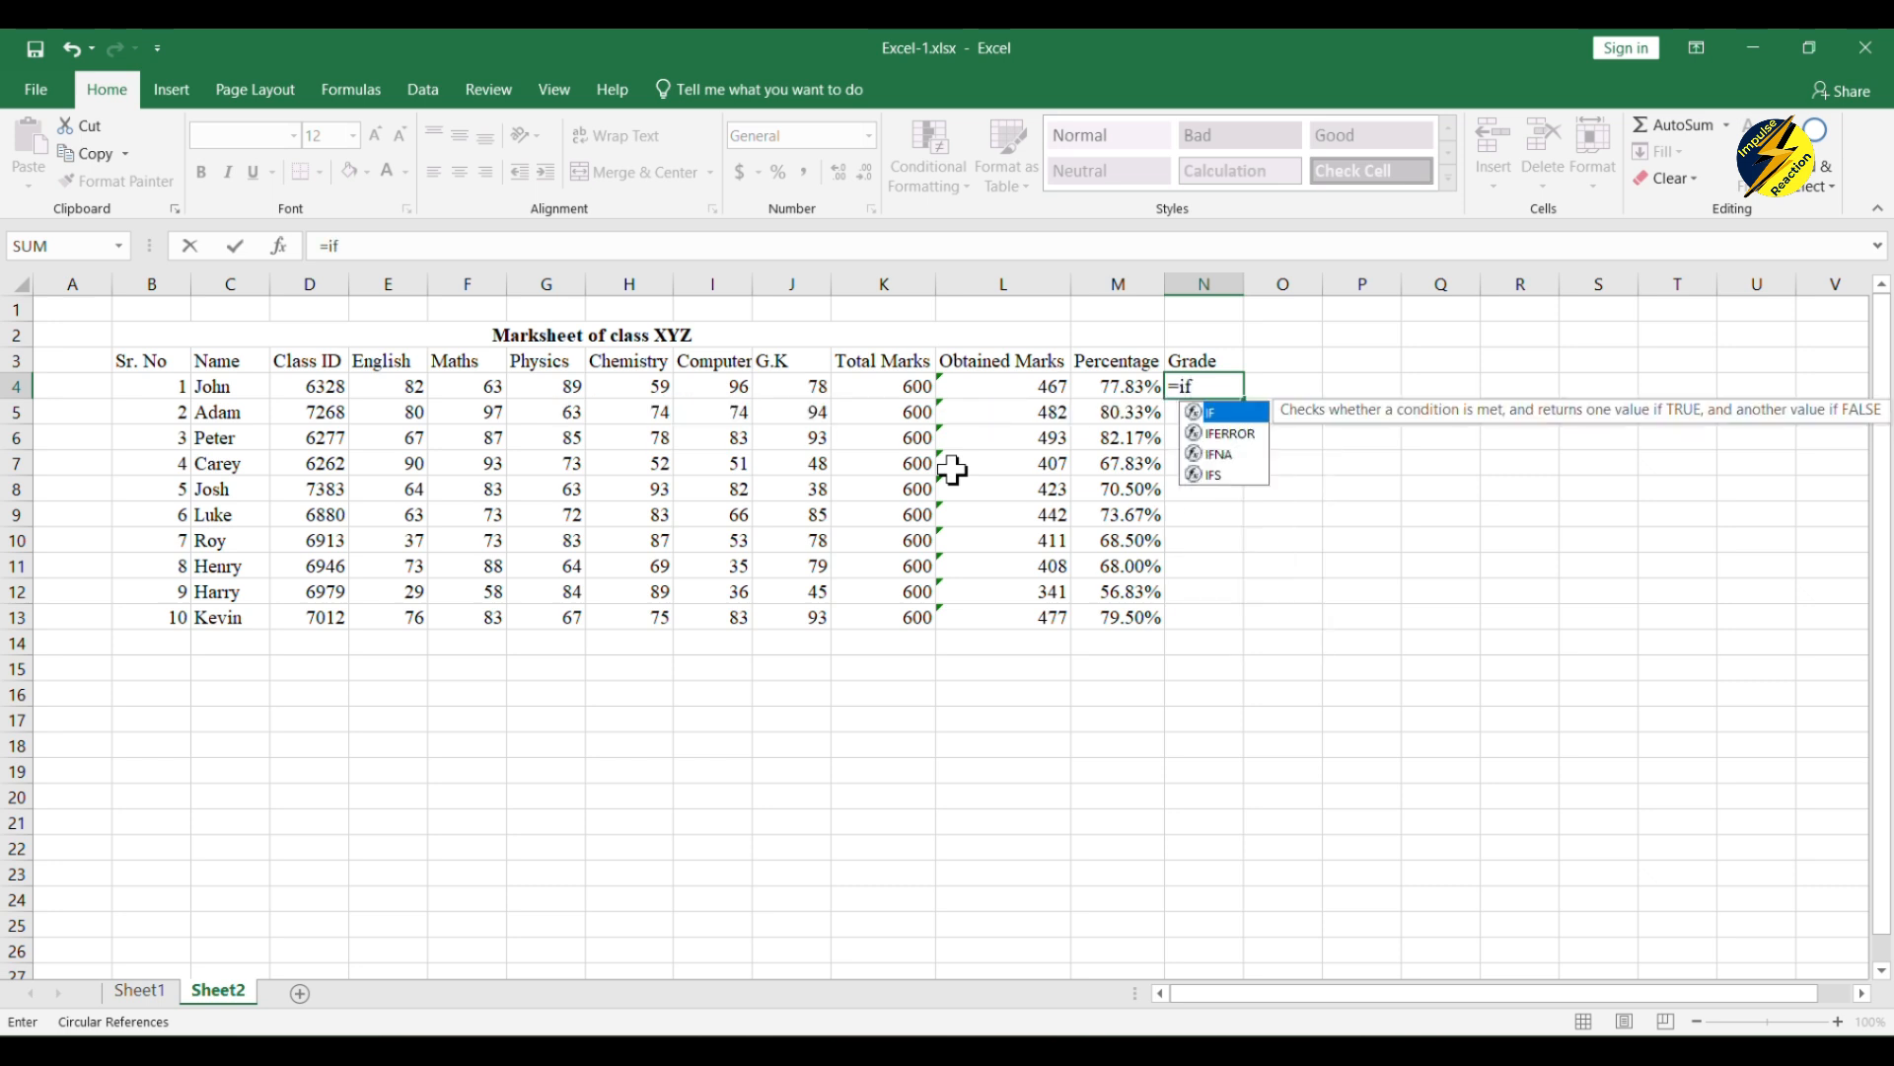
key("BackSpace")
key("BackSpace")
type("IF(")
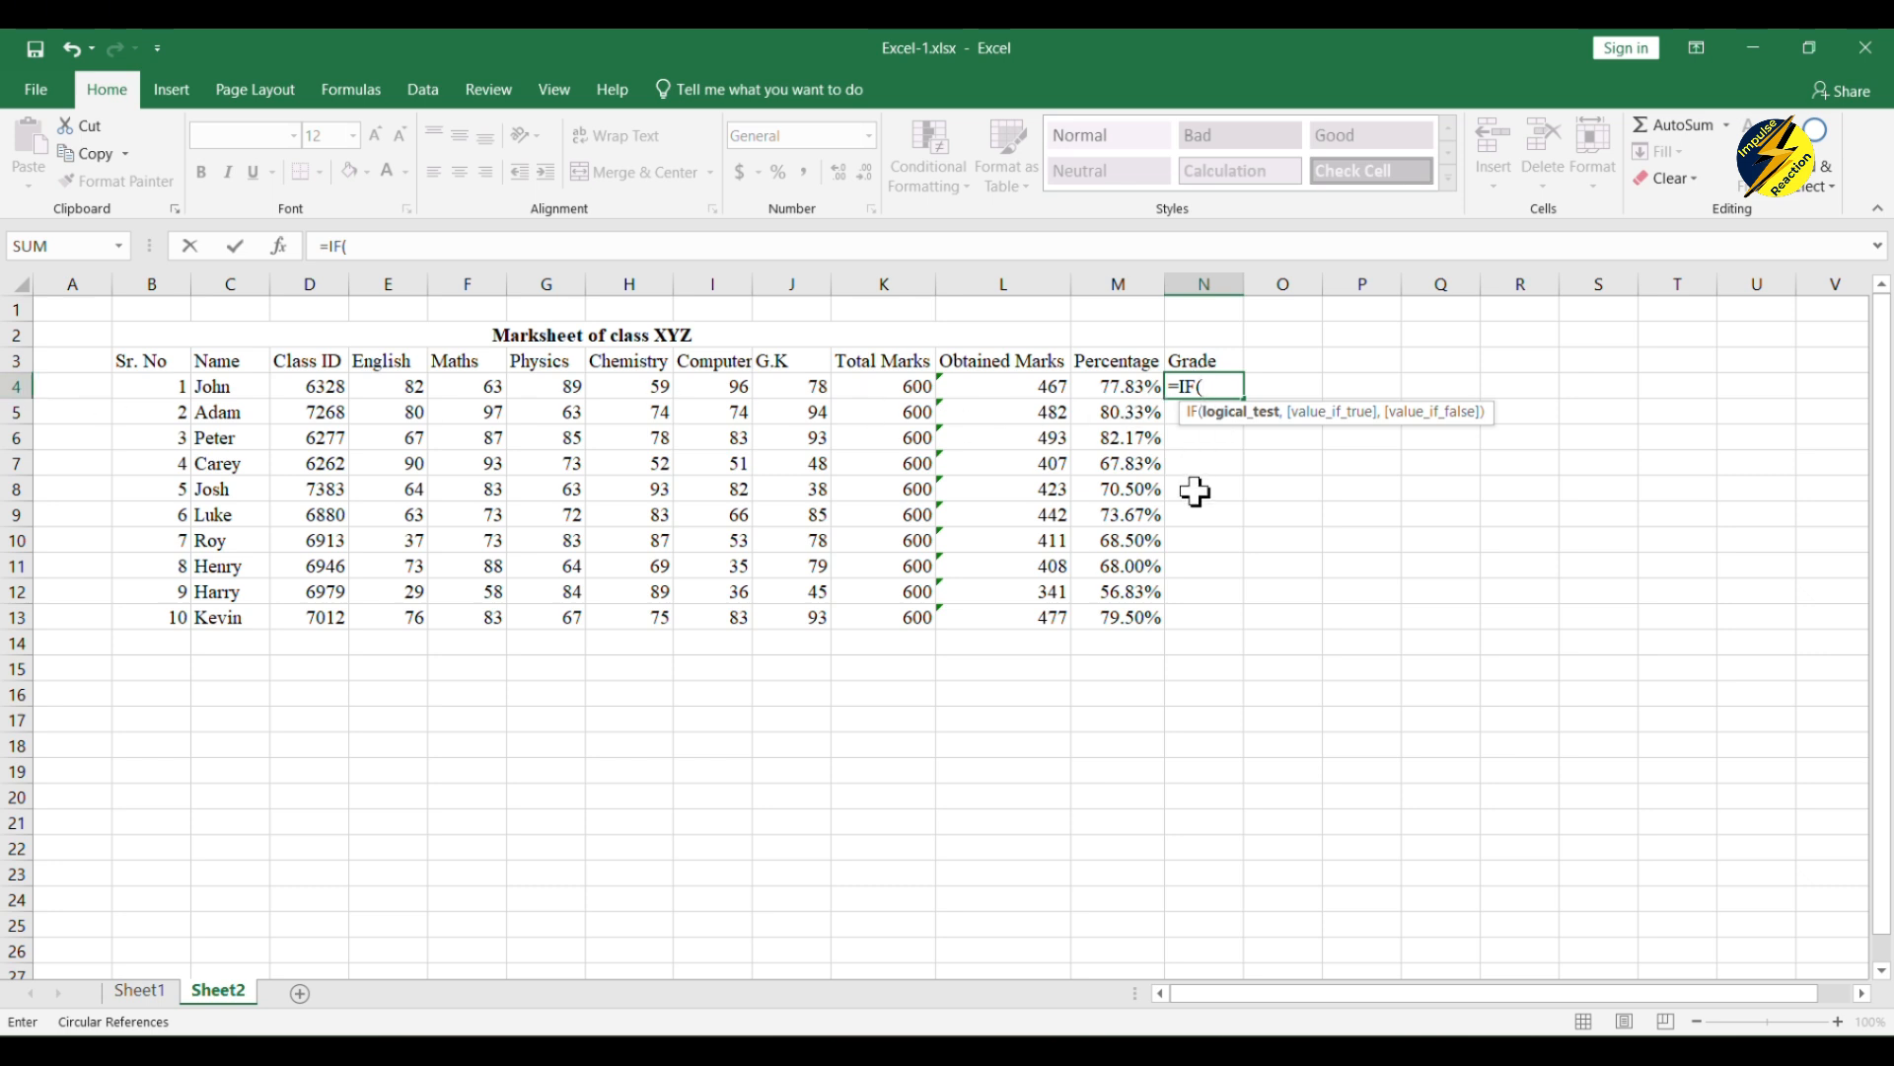
Step: Set the IF formula's first condition to M4>=80% with "A" as the result when true
type("m")
key("BackSpace")
key("Left")
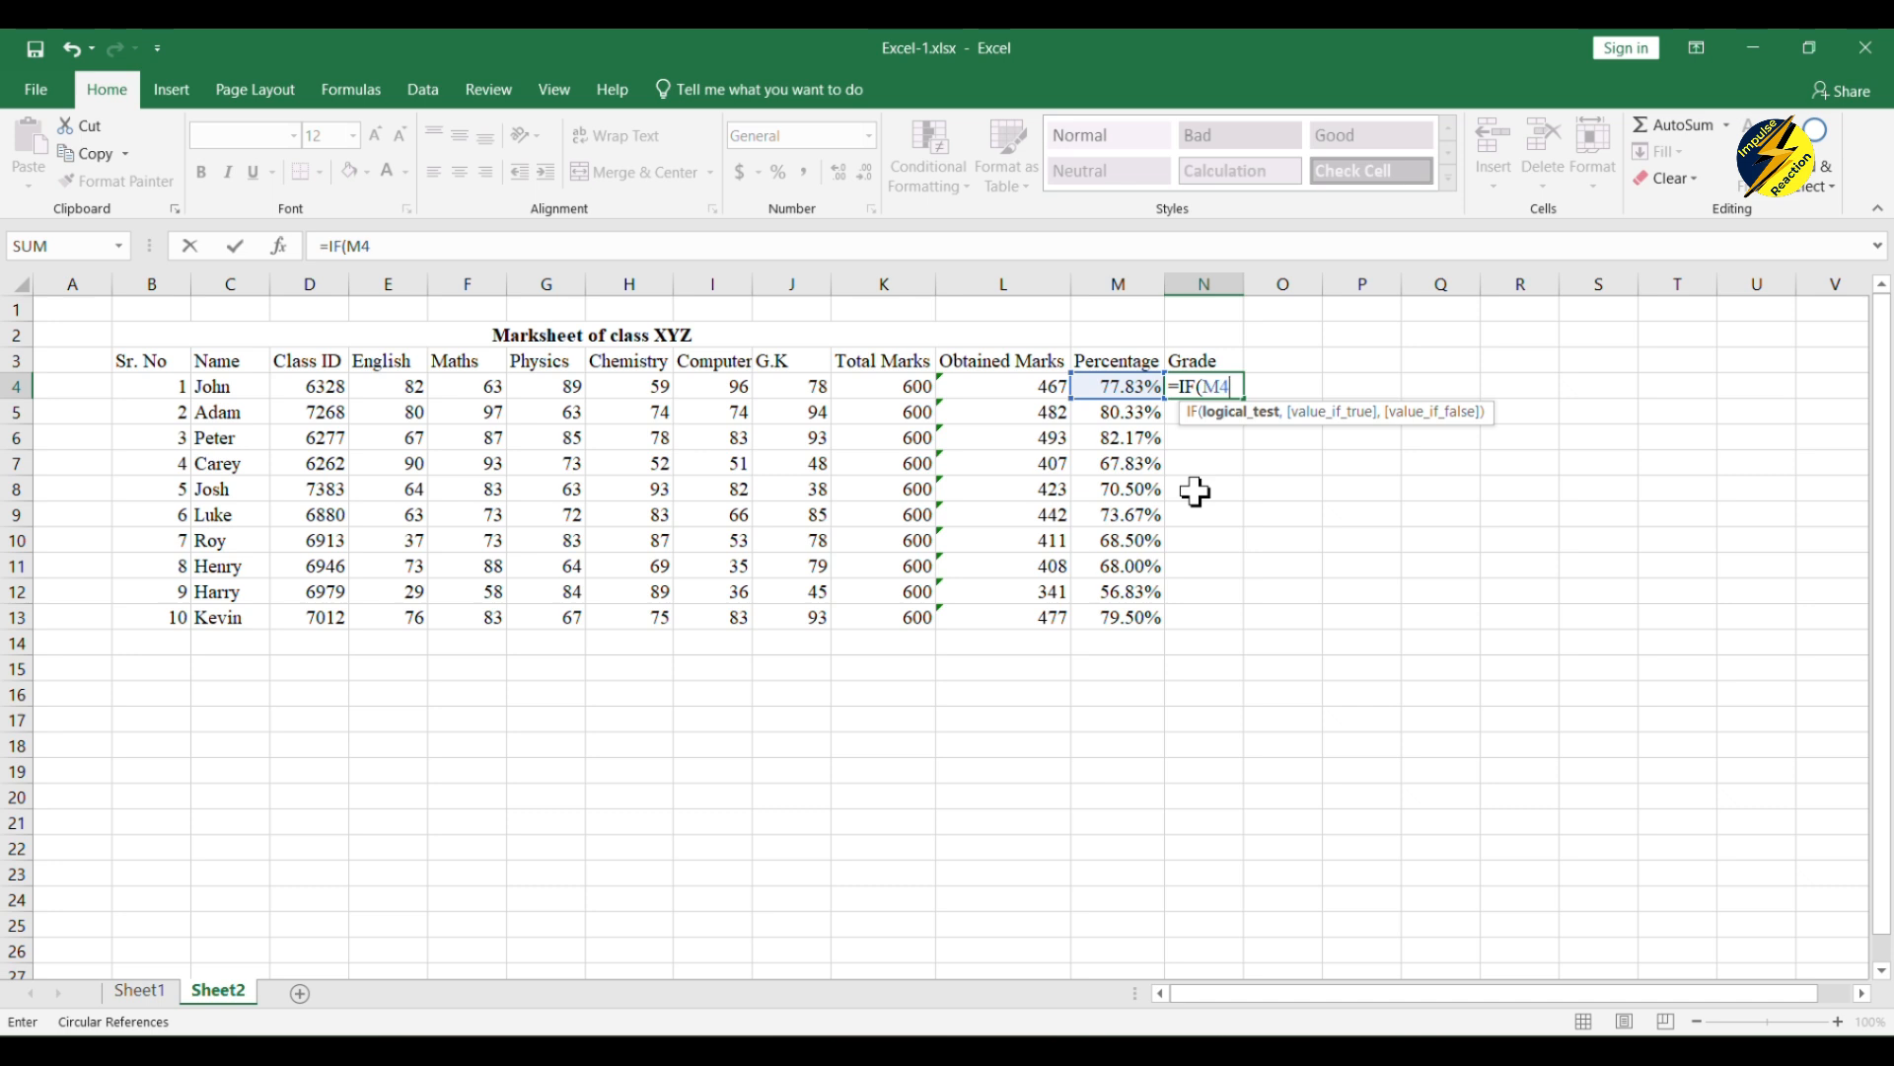
type(">=80%,")
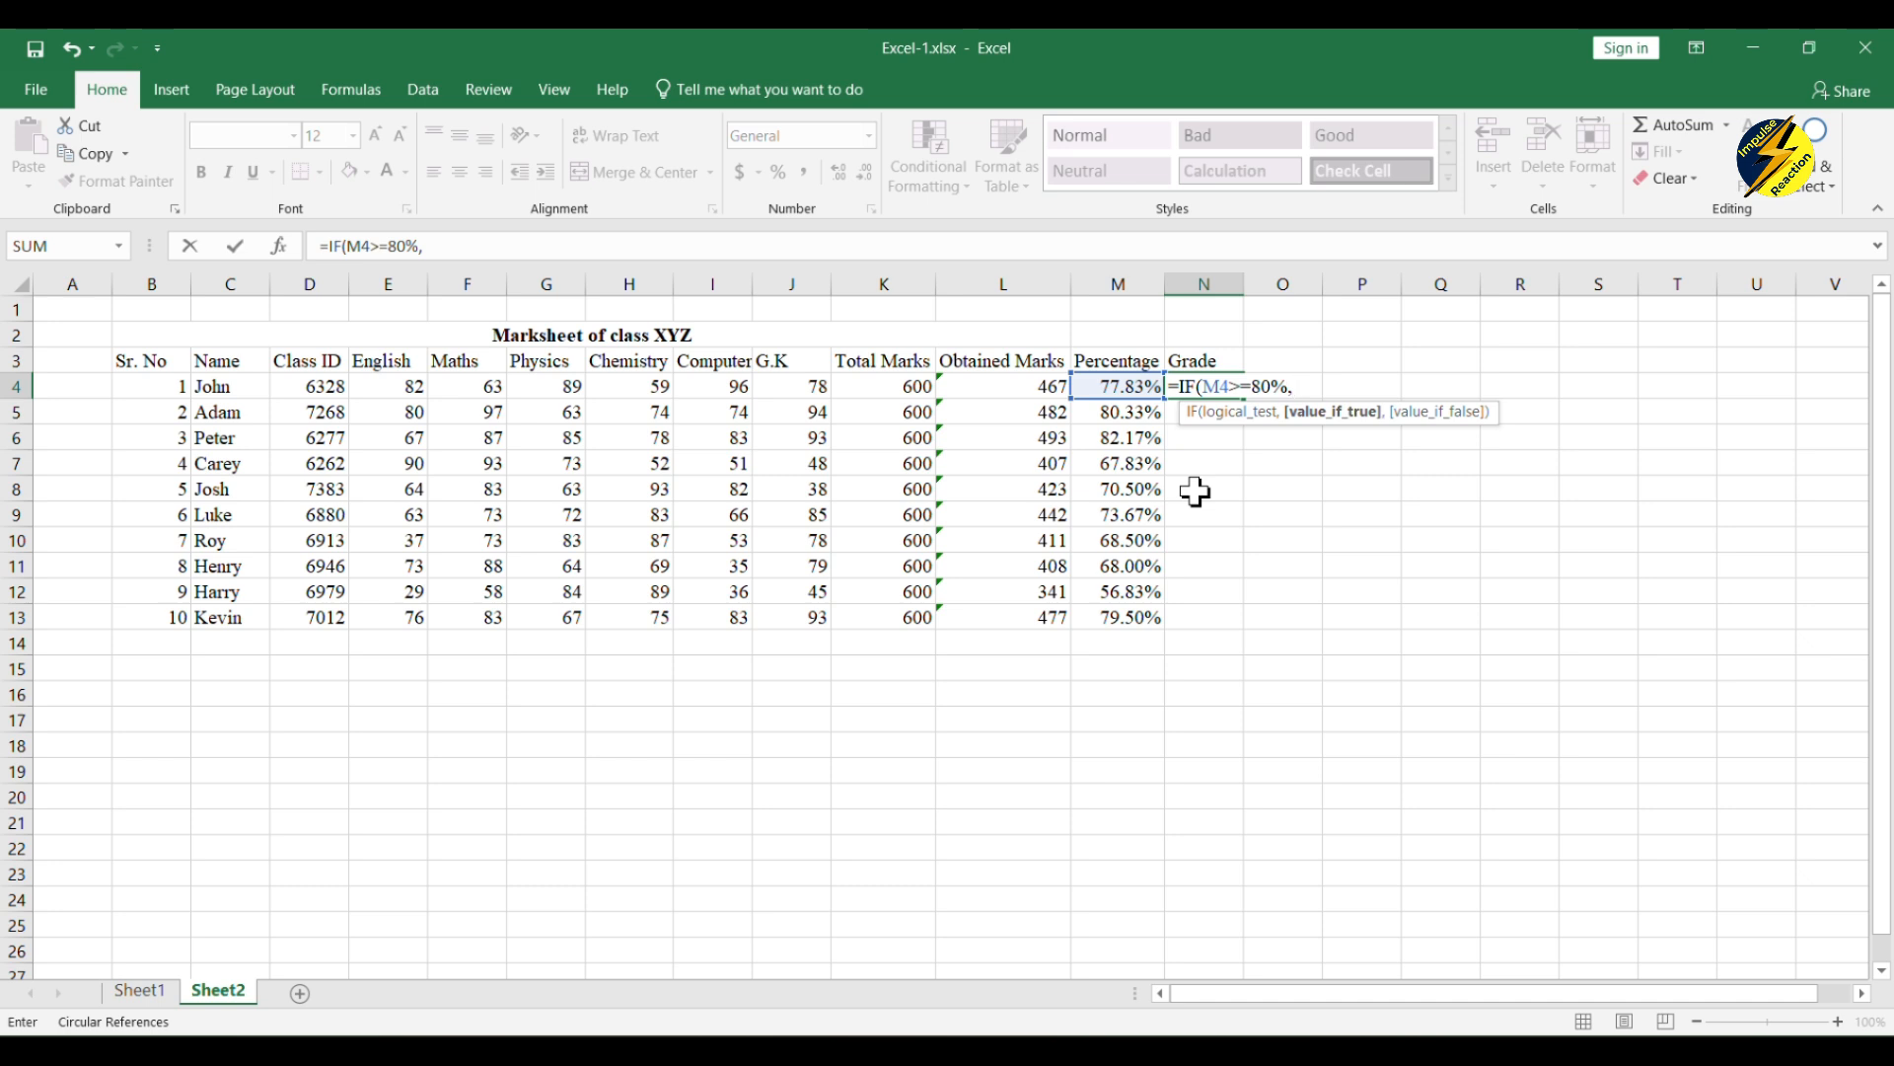
type(" A")
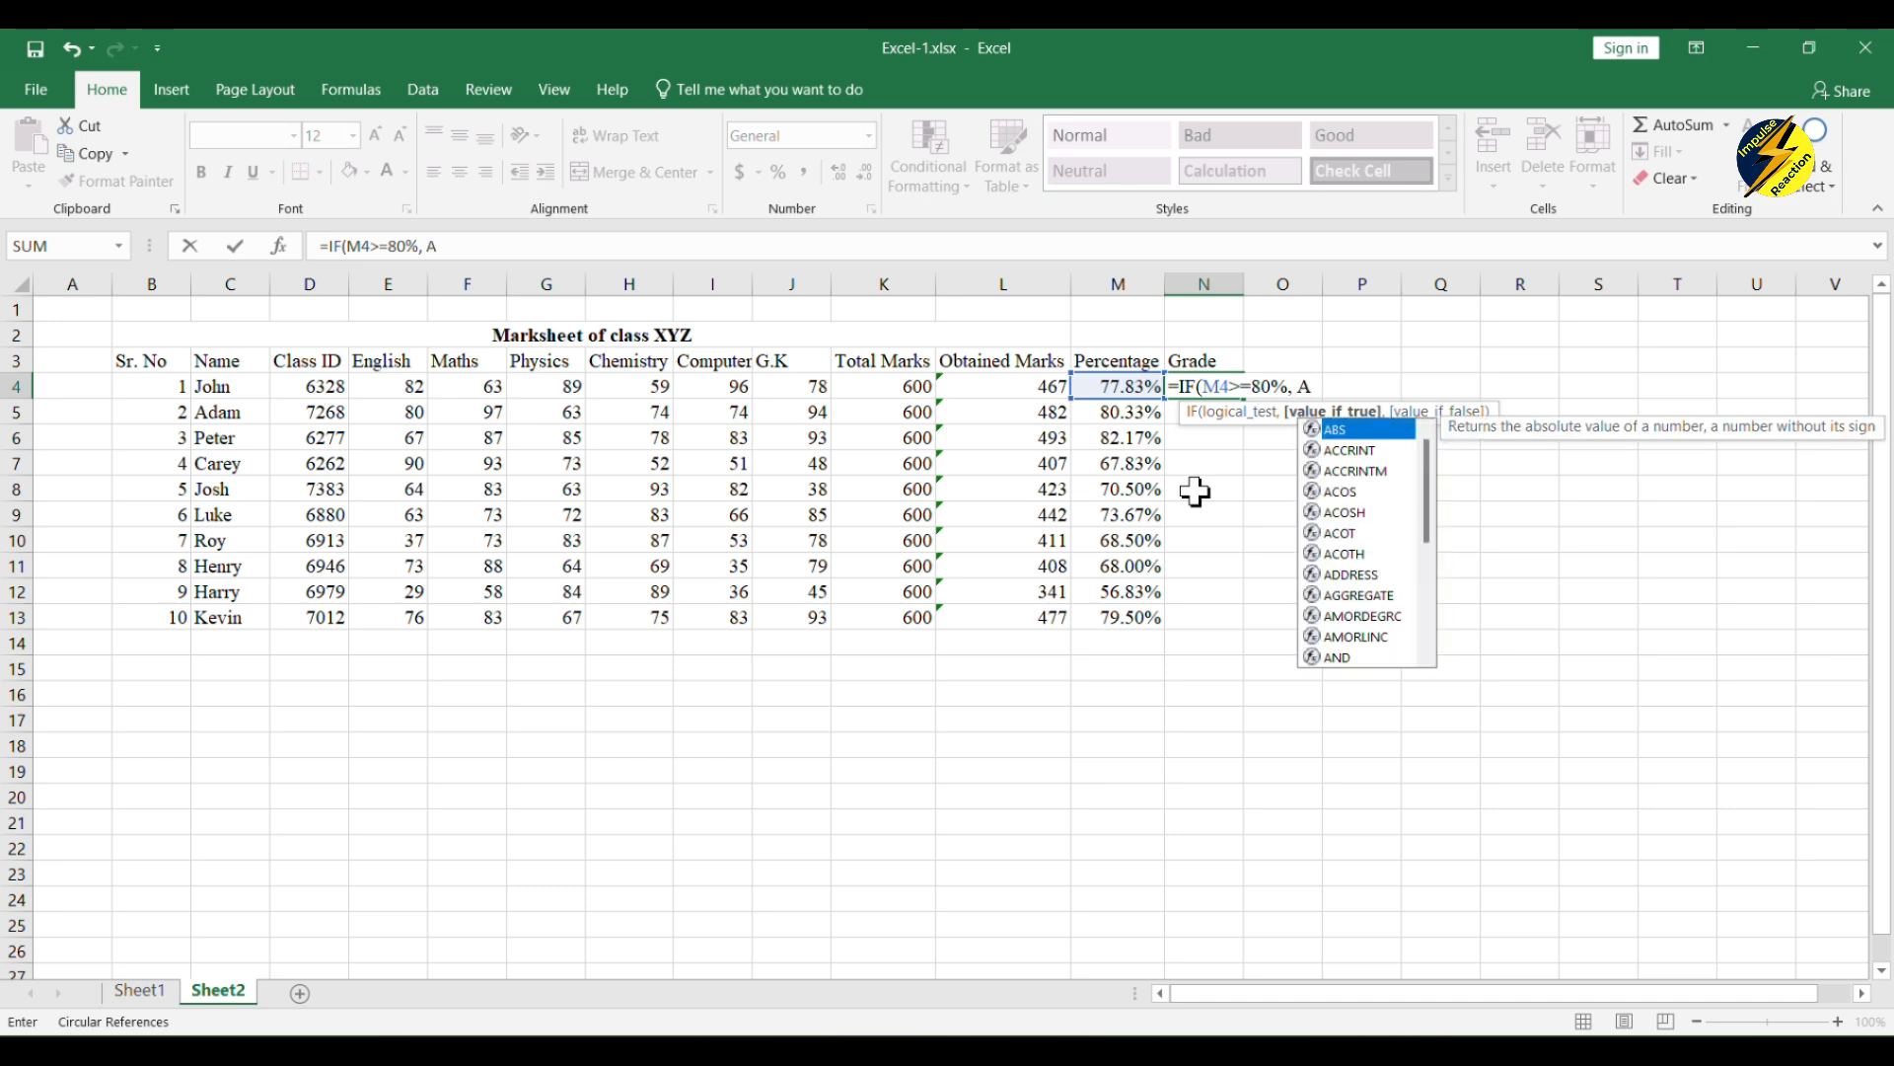
key("BackSpace")
type("\"")
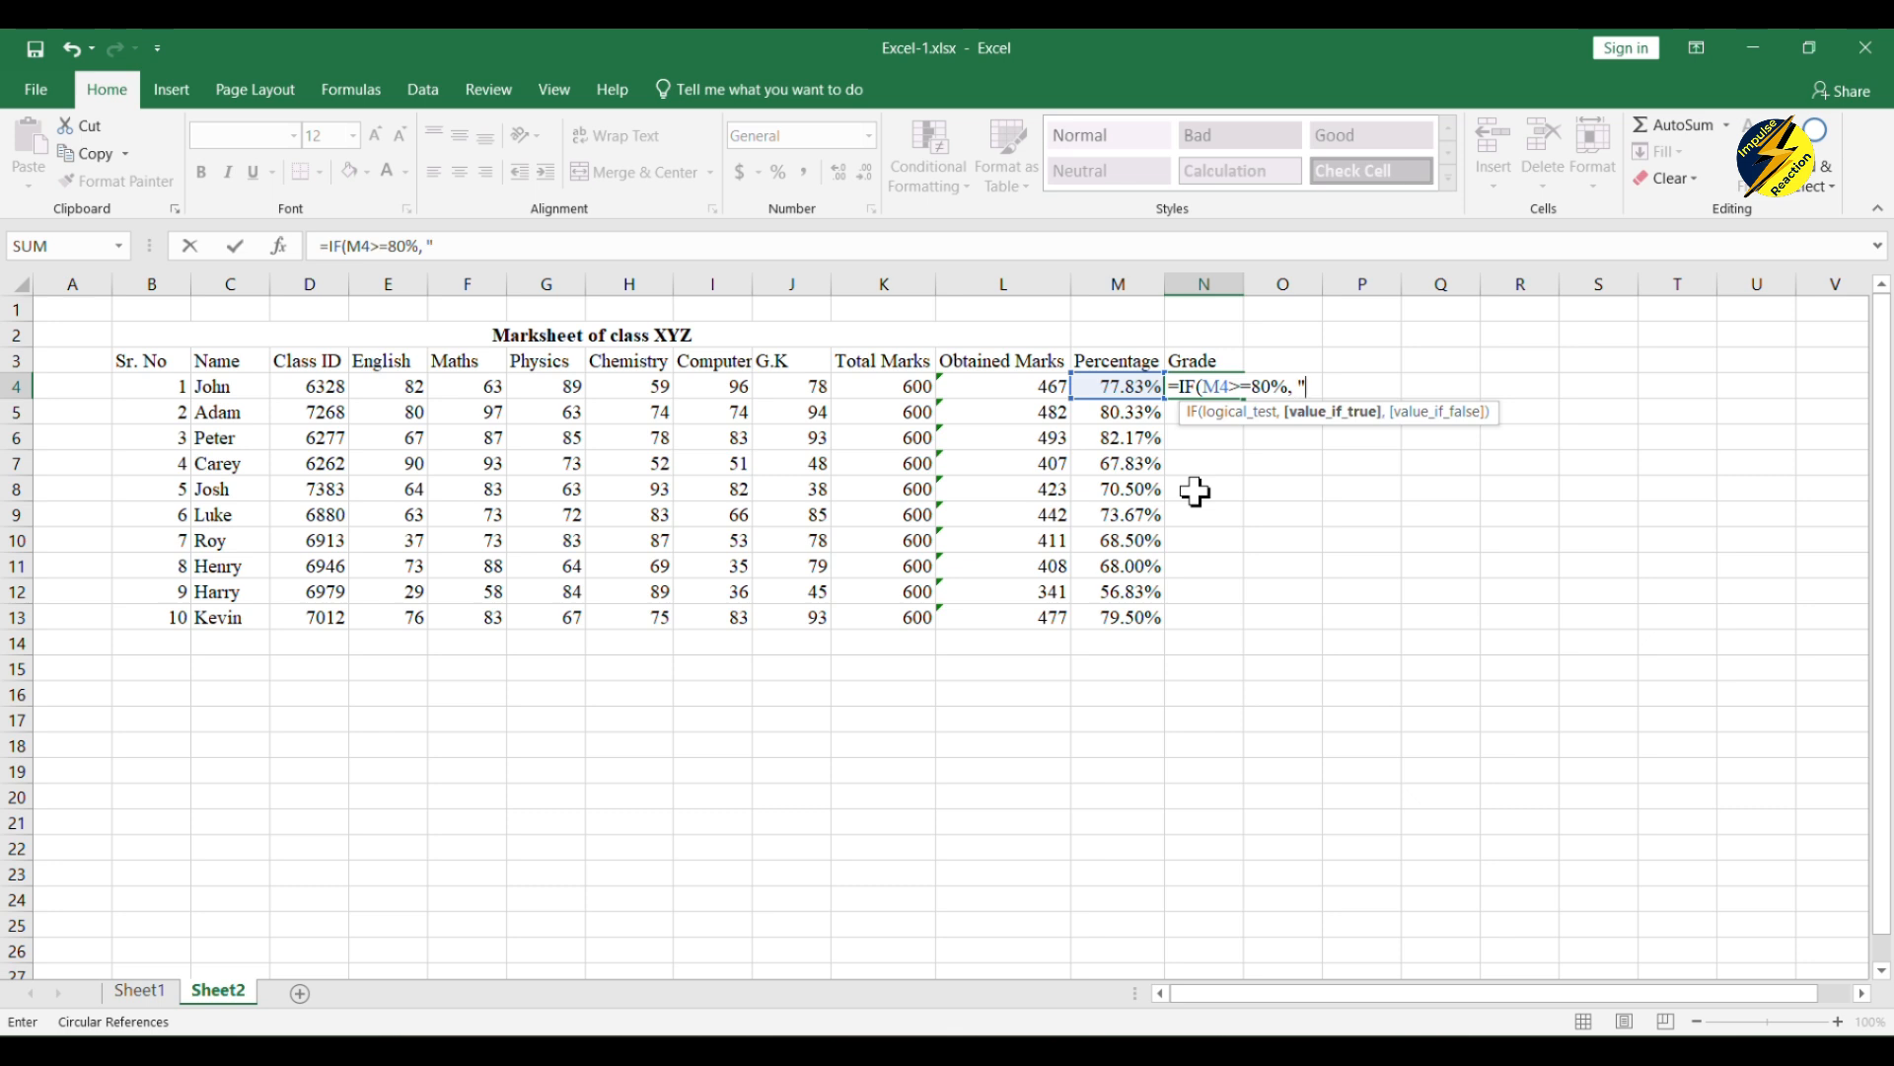
type("A\",")
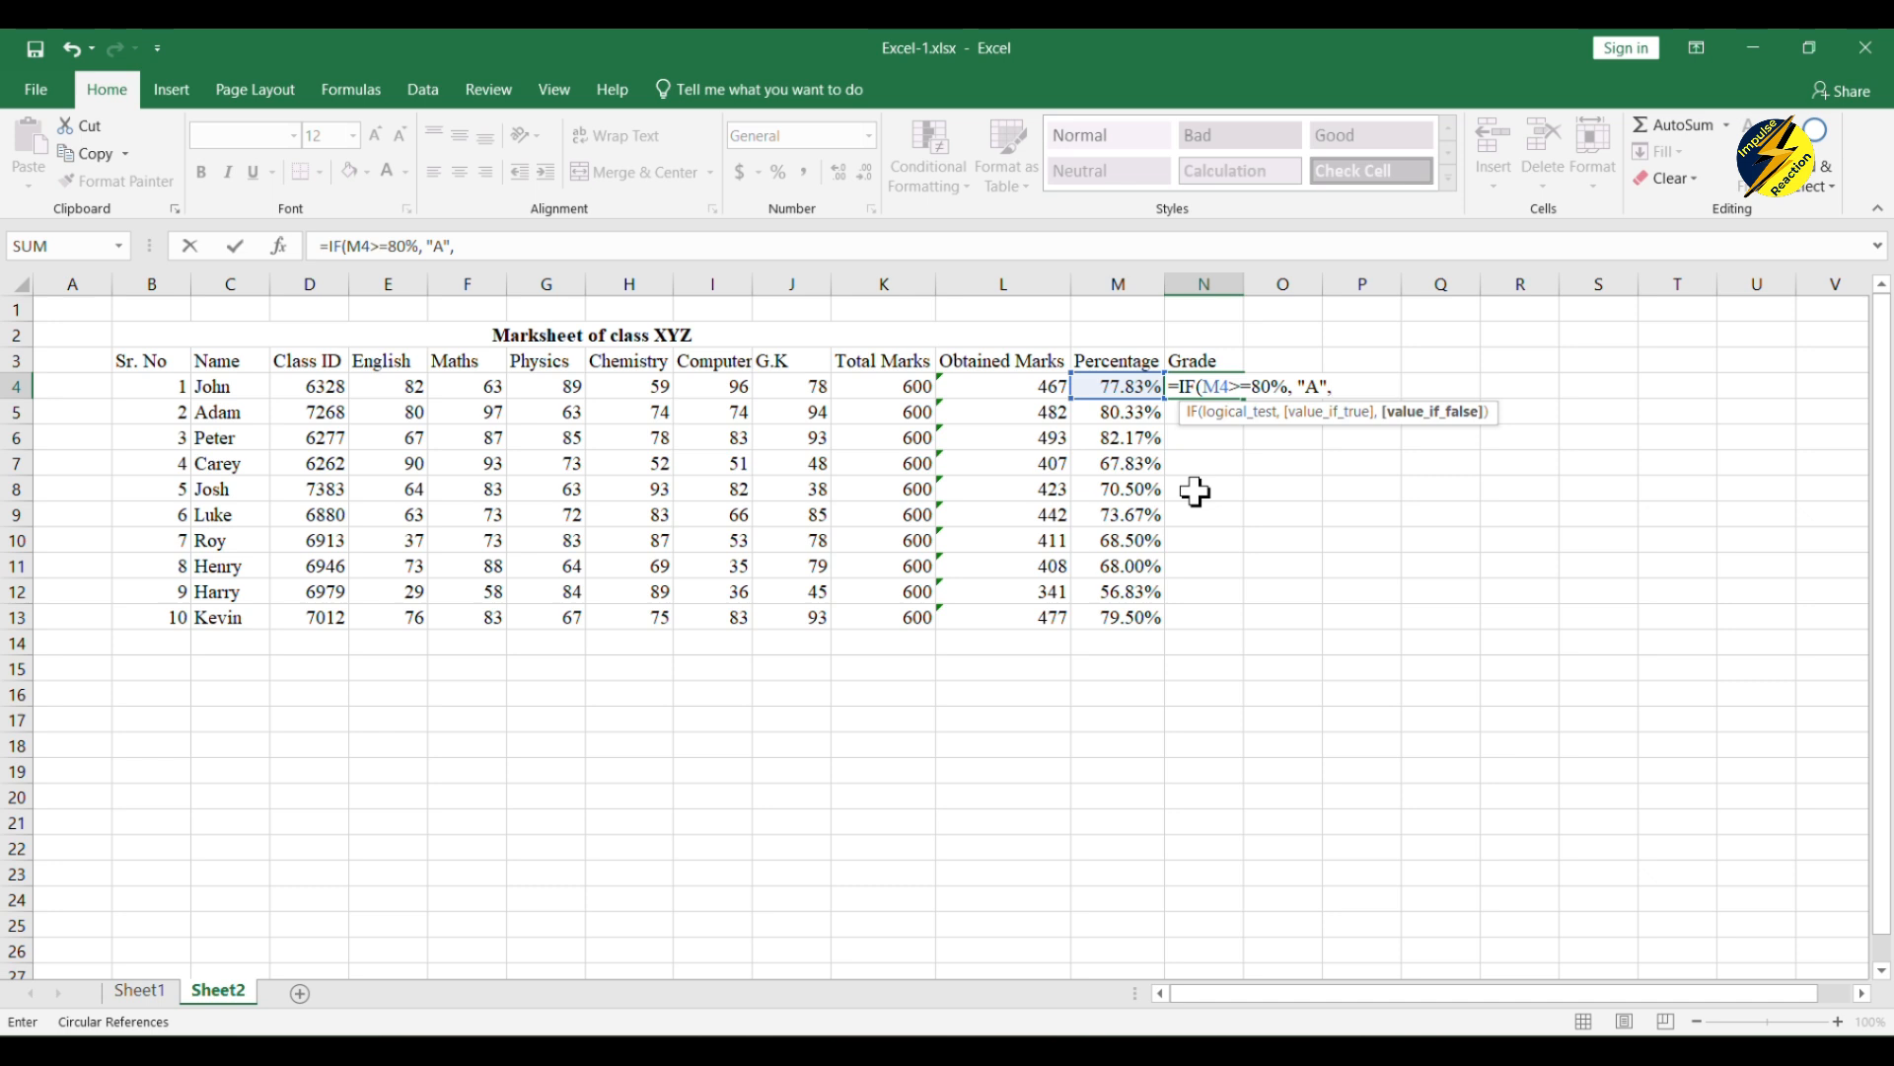
type(" IF")
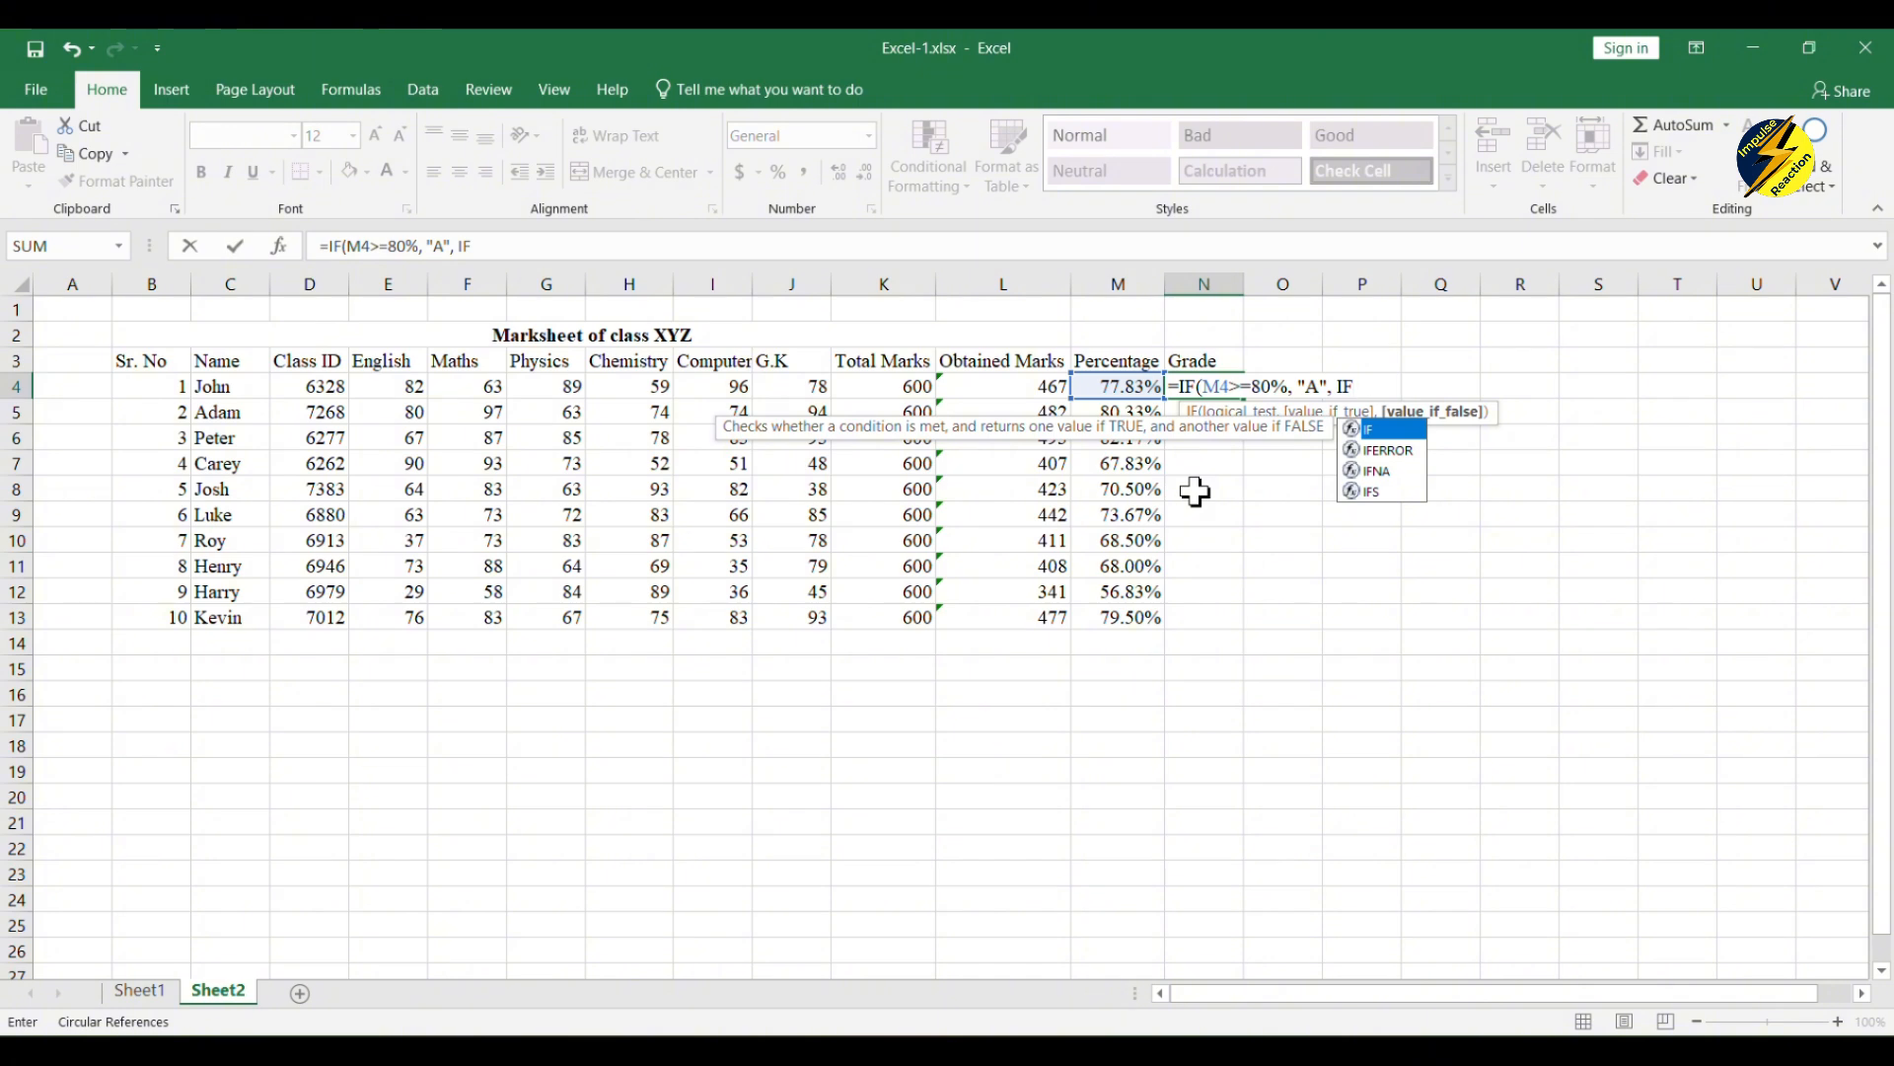
type("(")
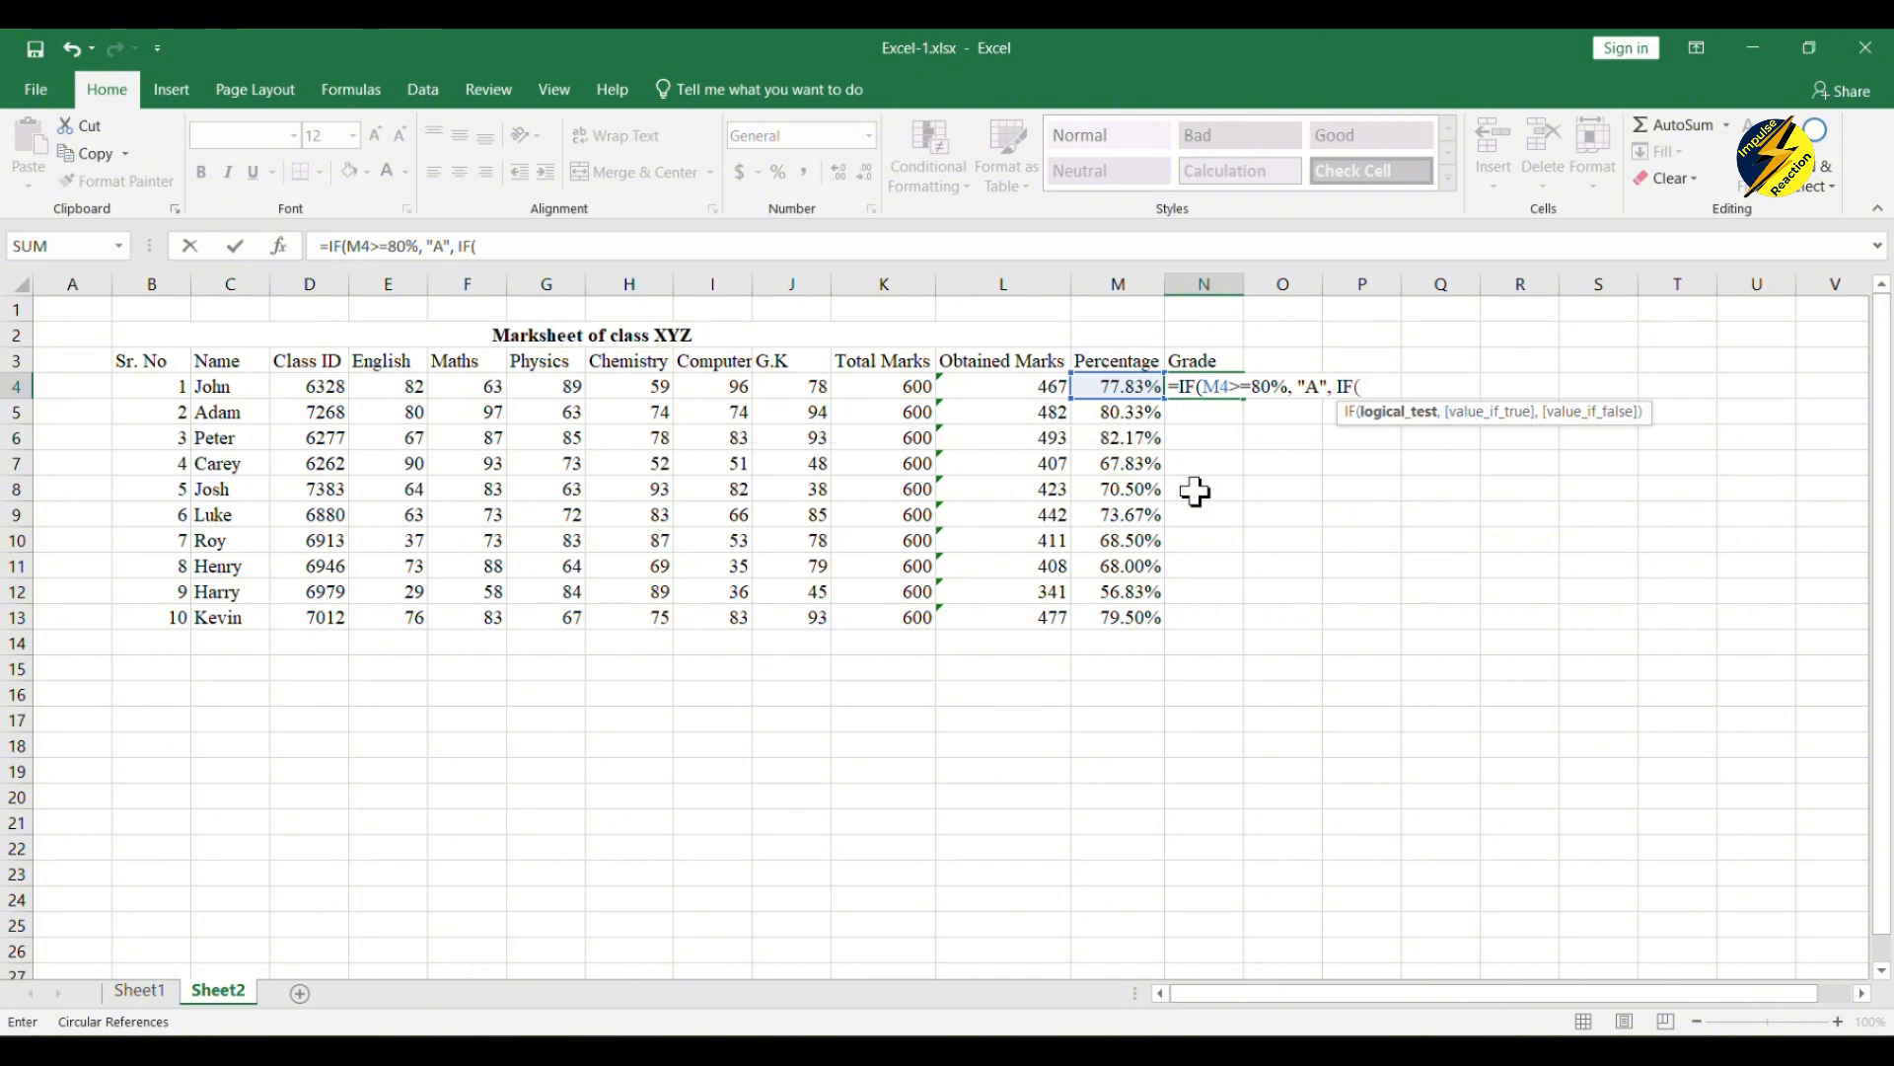
type("M4")
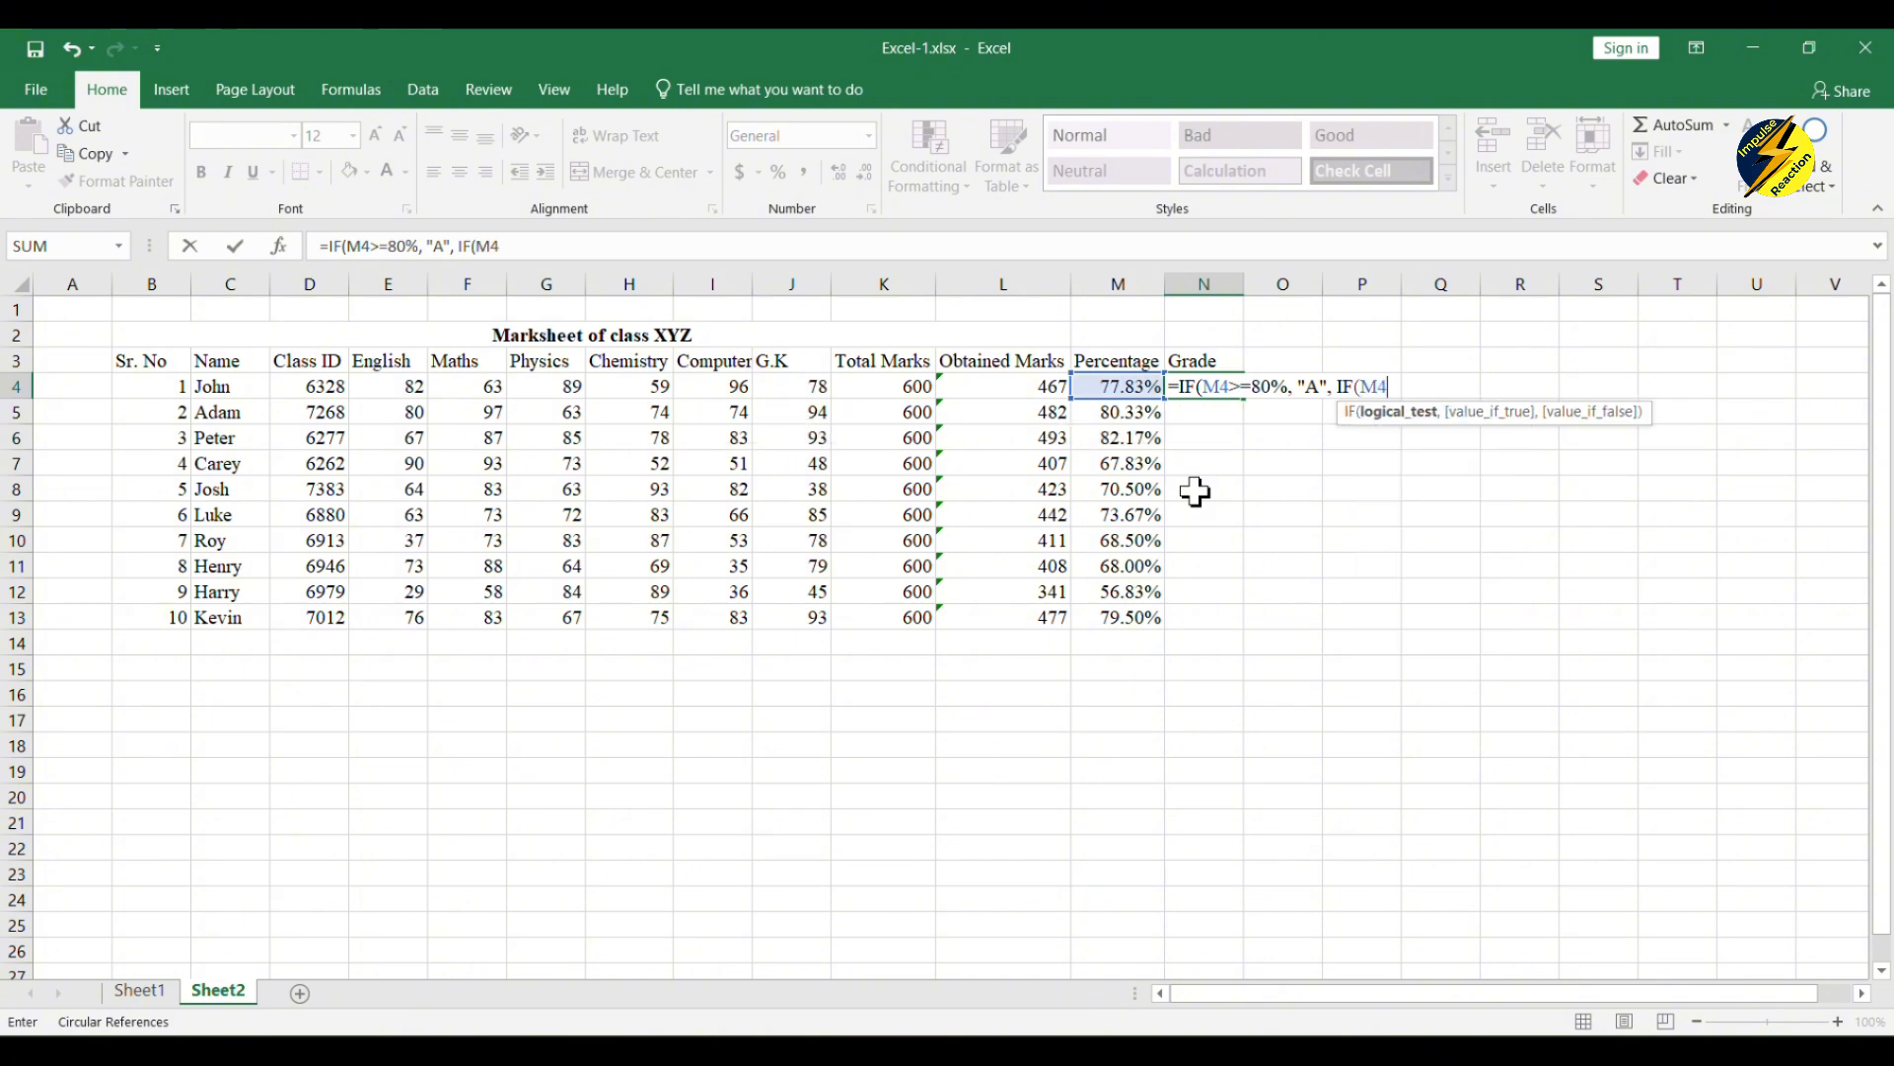
type(".")
Step: Nest a second IF in the grade formula that returns "B" when M4>=75%
key("BackSpace")
type(">=75%,")
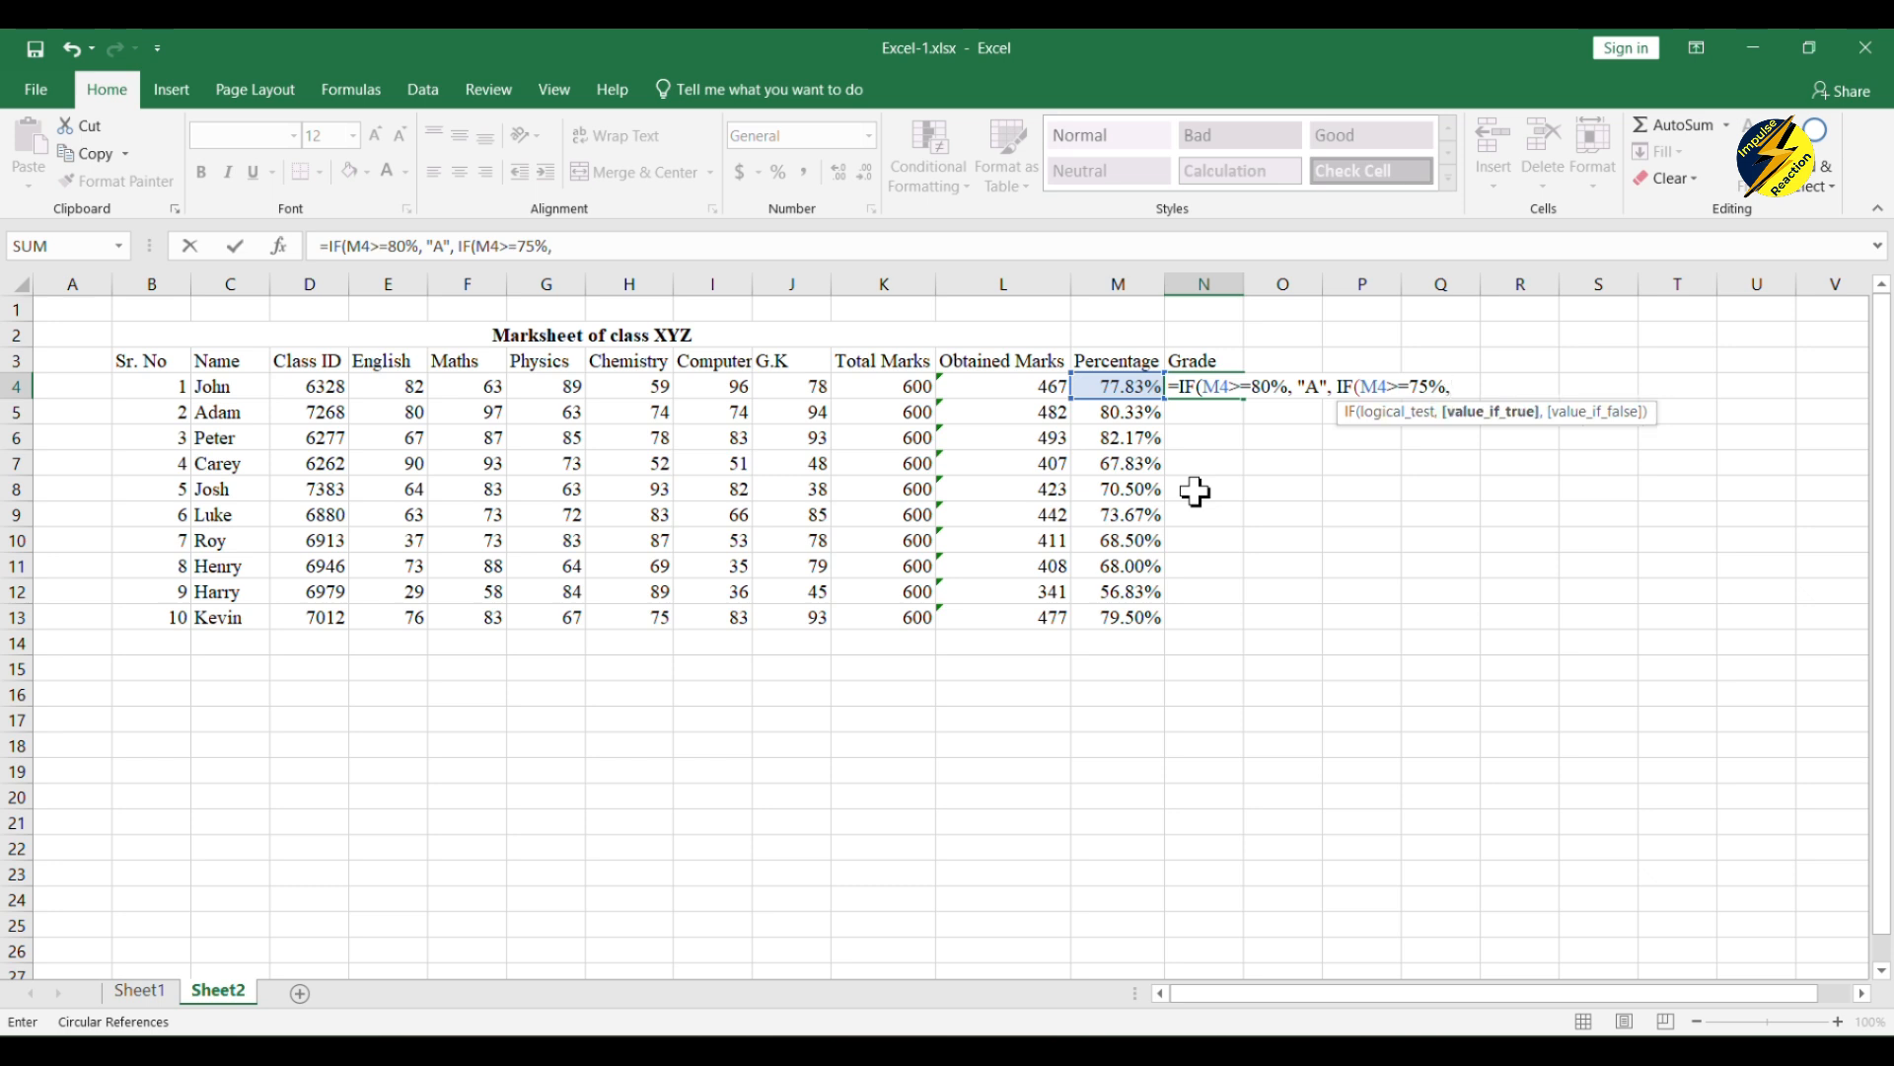
type(" \"B\"")
left_click_drag(1339, 385, 1486, 387)
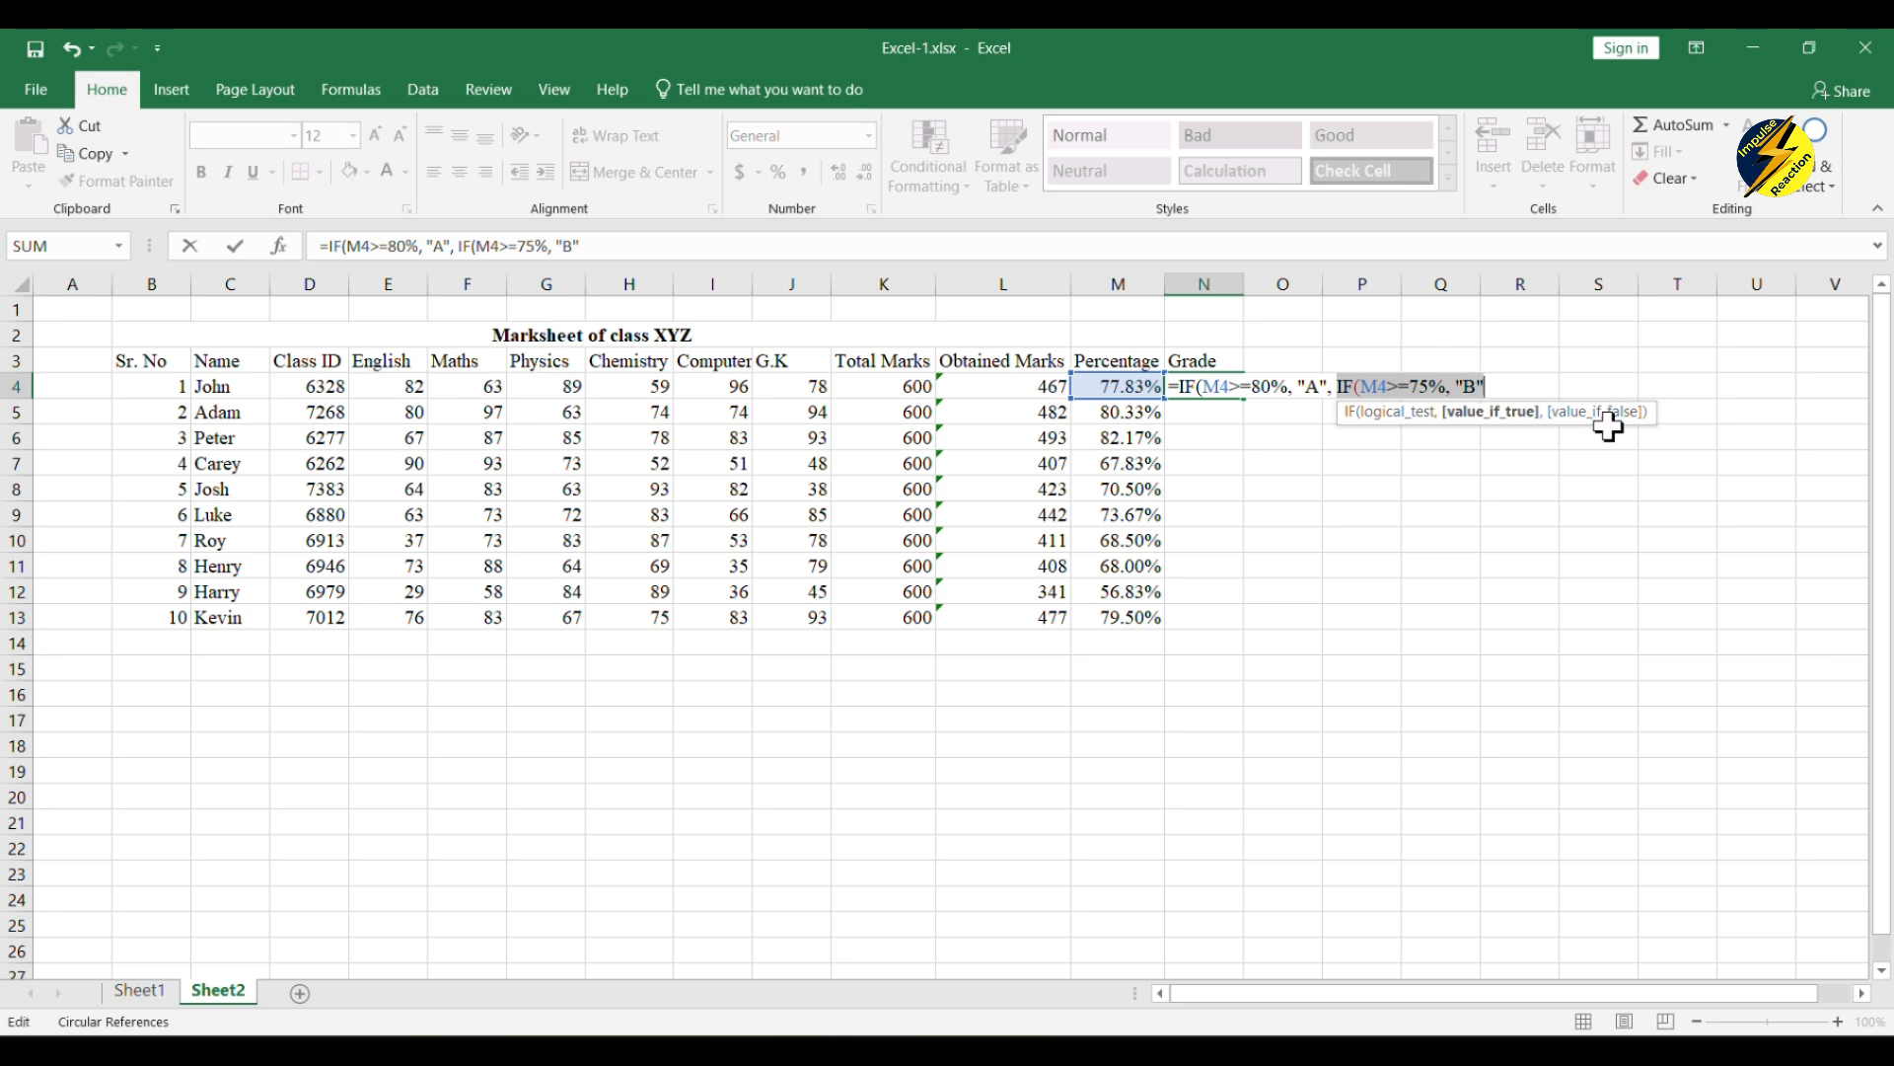
left_click(1501, 382)
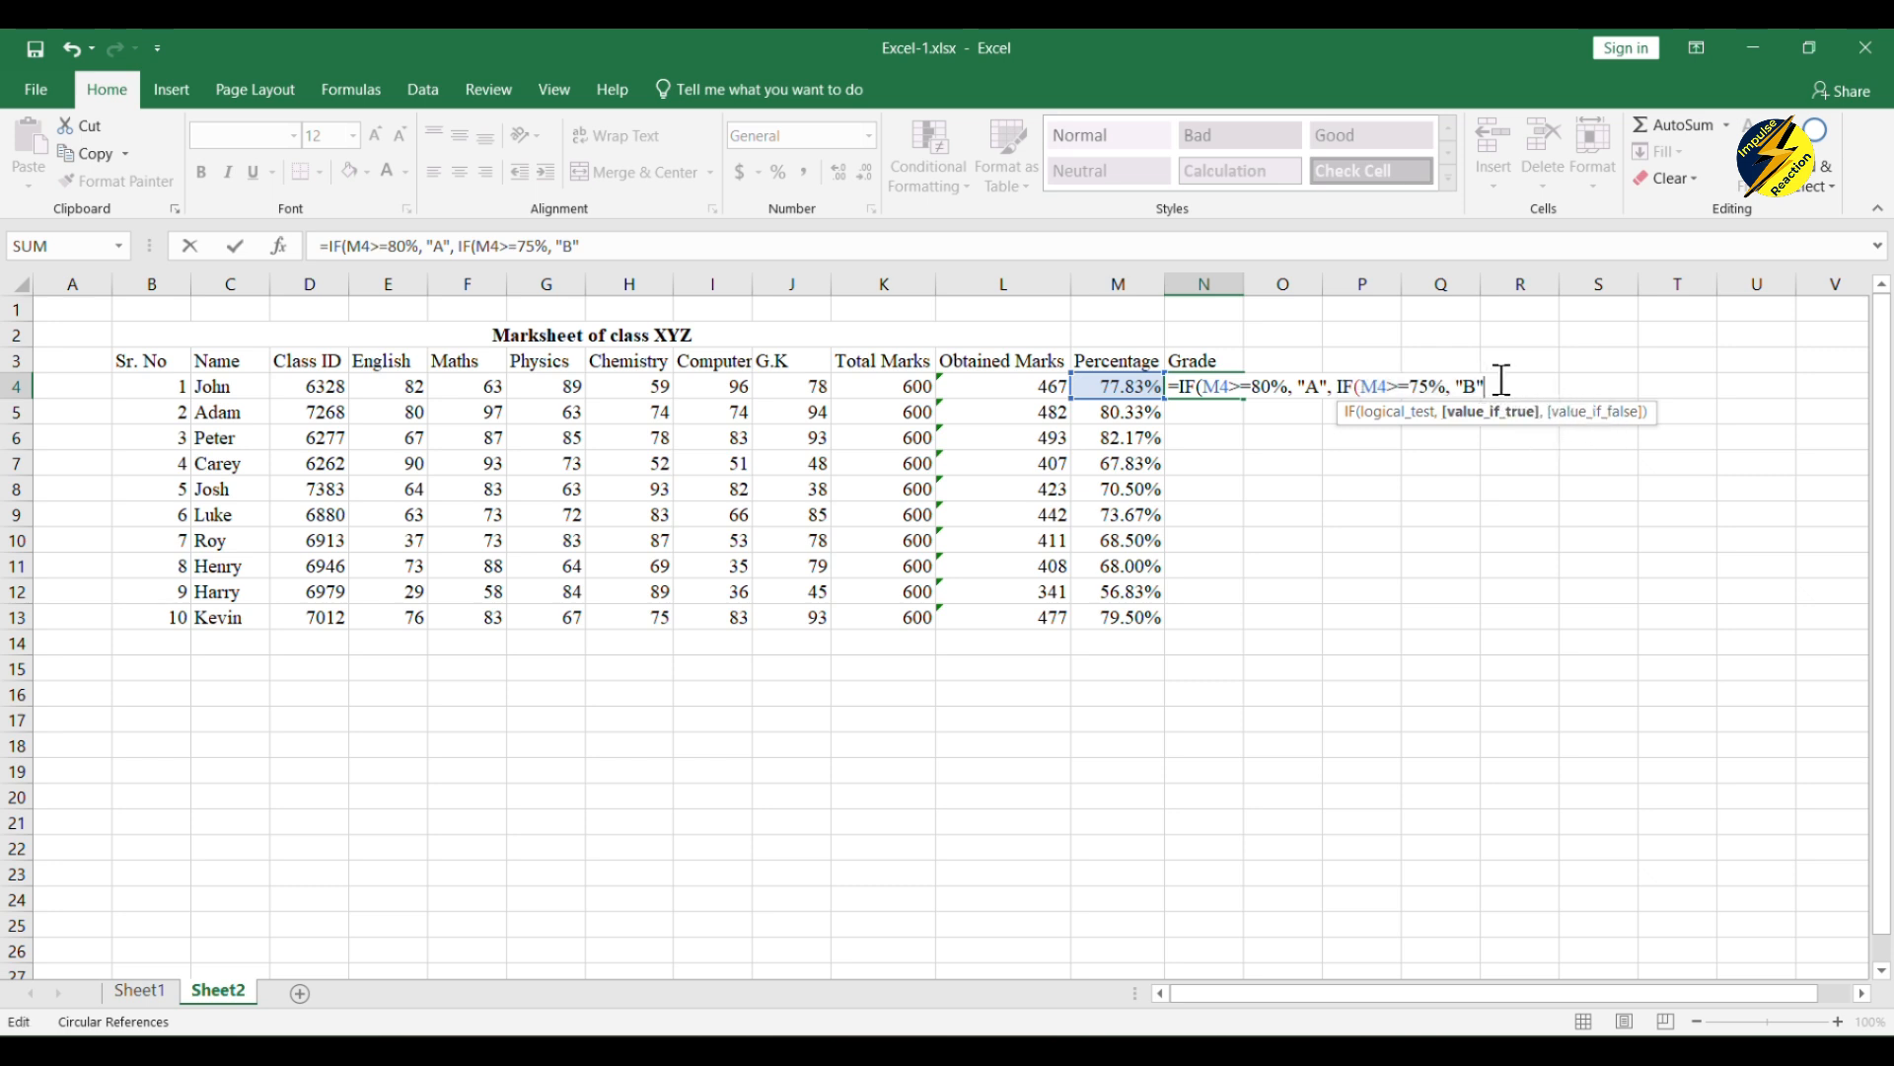
Step: Nest a third IF in the grade formula, reusing the second condition's text, that returns "C" when M4>=70%
left_click(609, 238)
type(",")
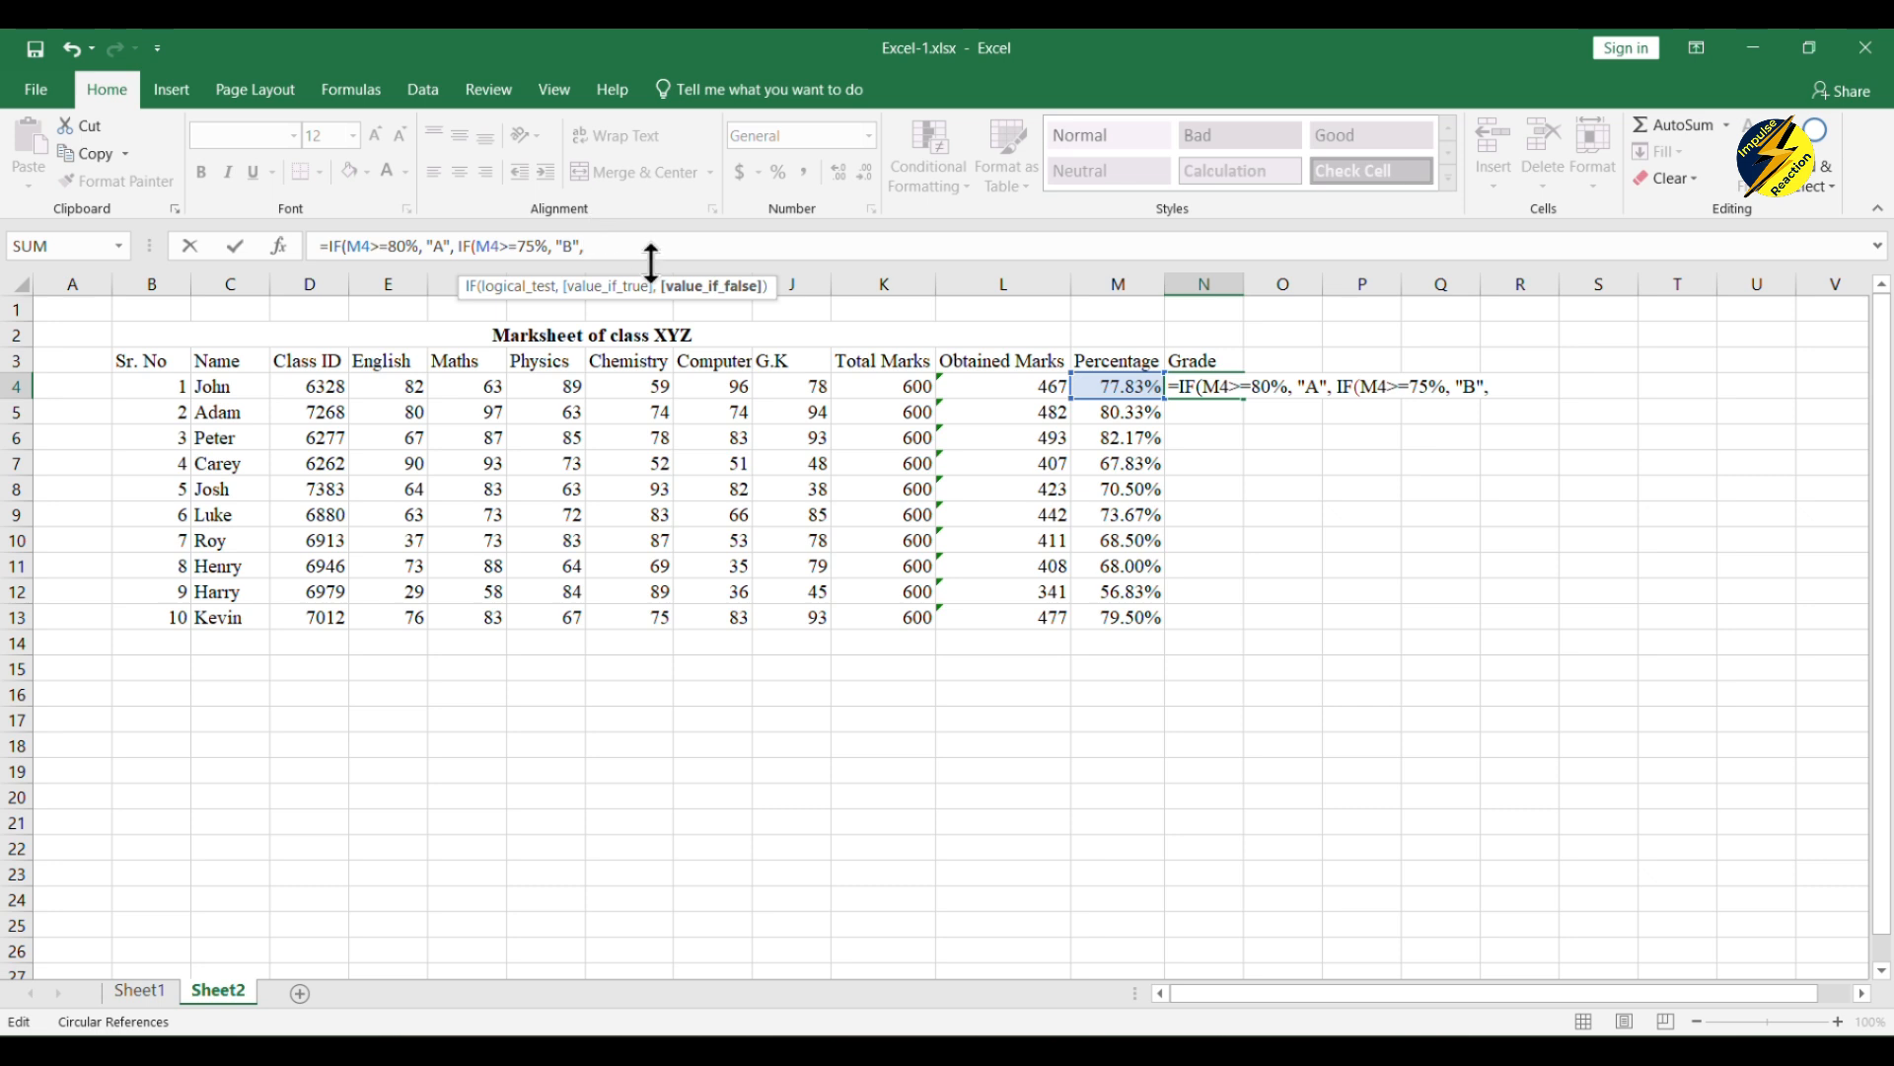
type("IF")
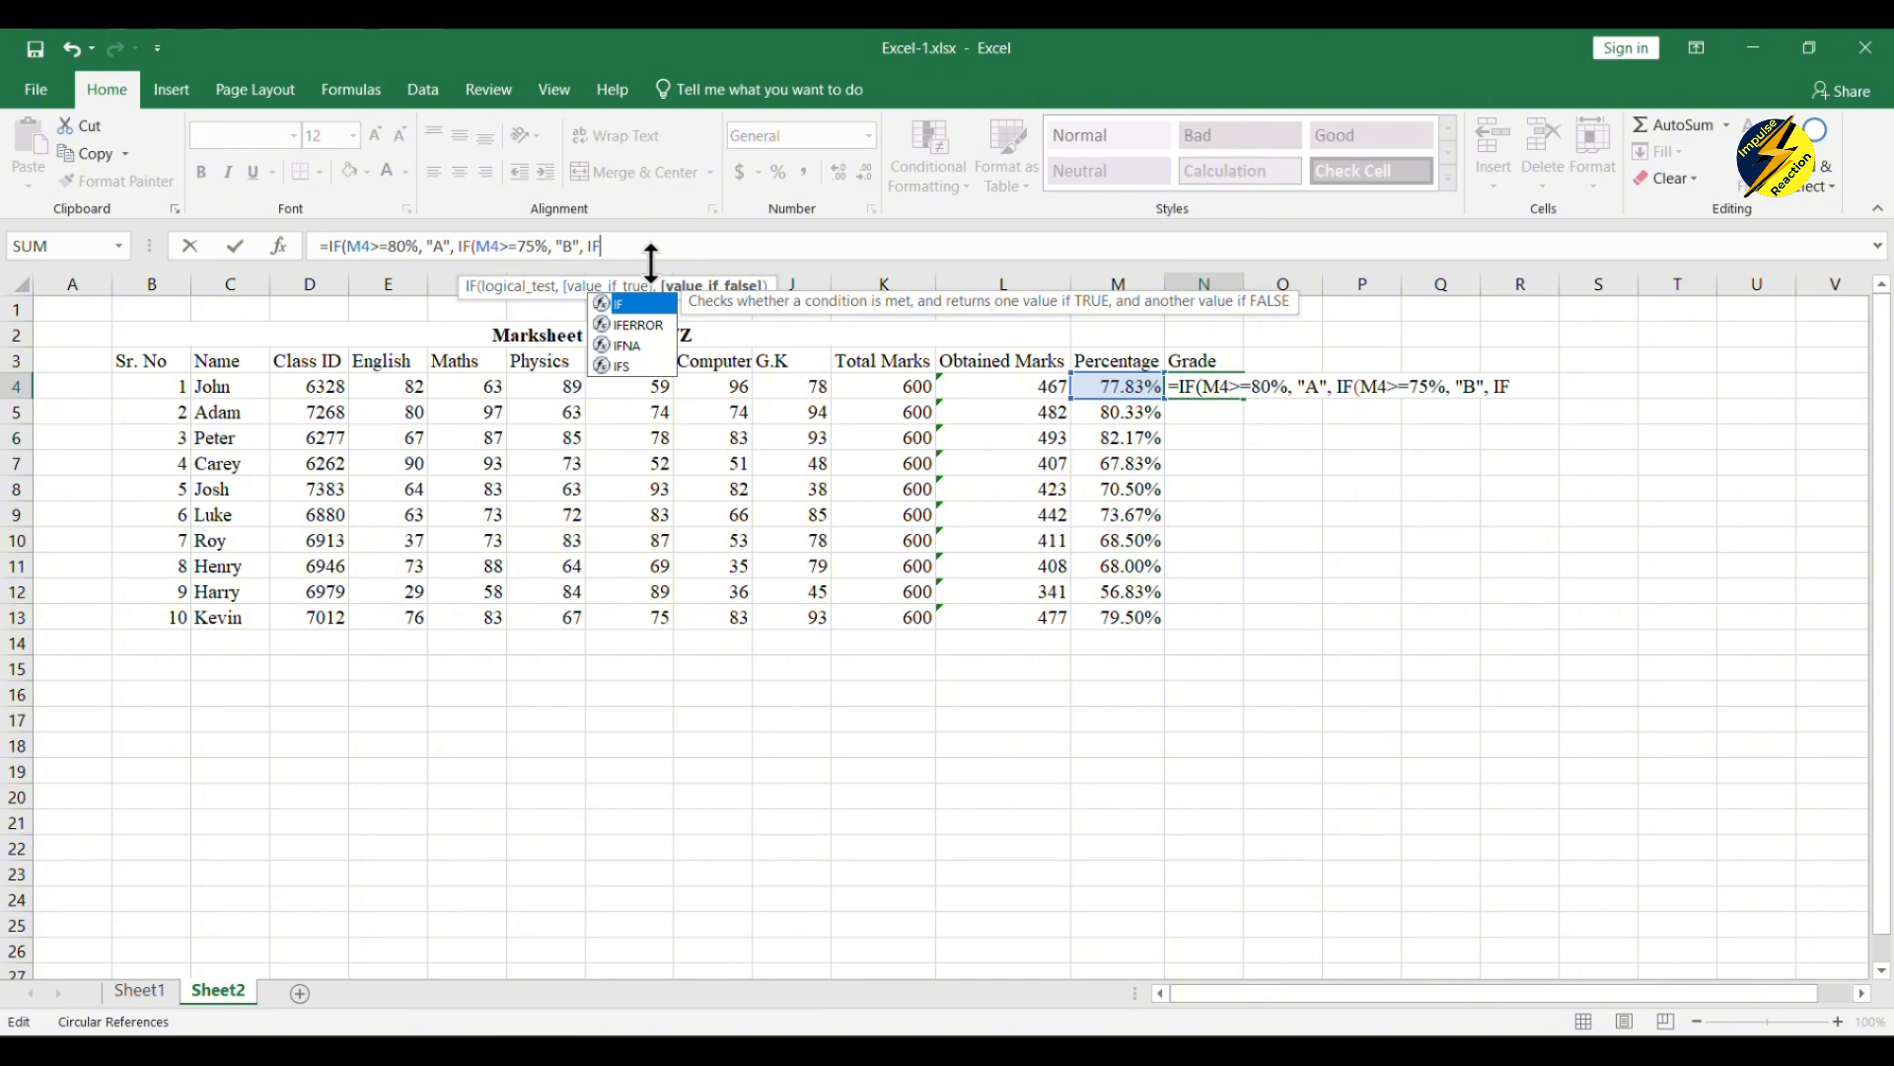
left_click(480, 244)
left_click_drag(473, 245, 632, 246)
key("ctrl+c")
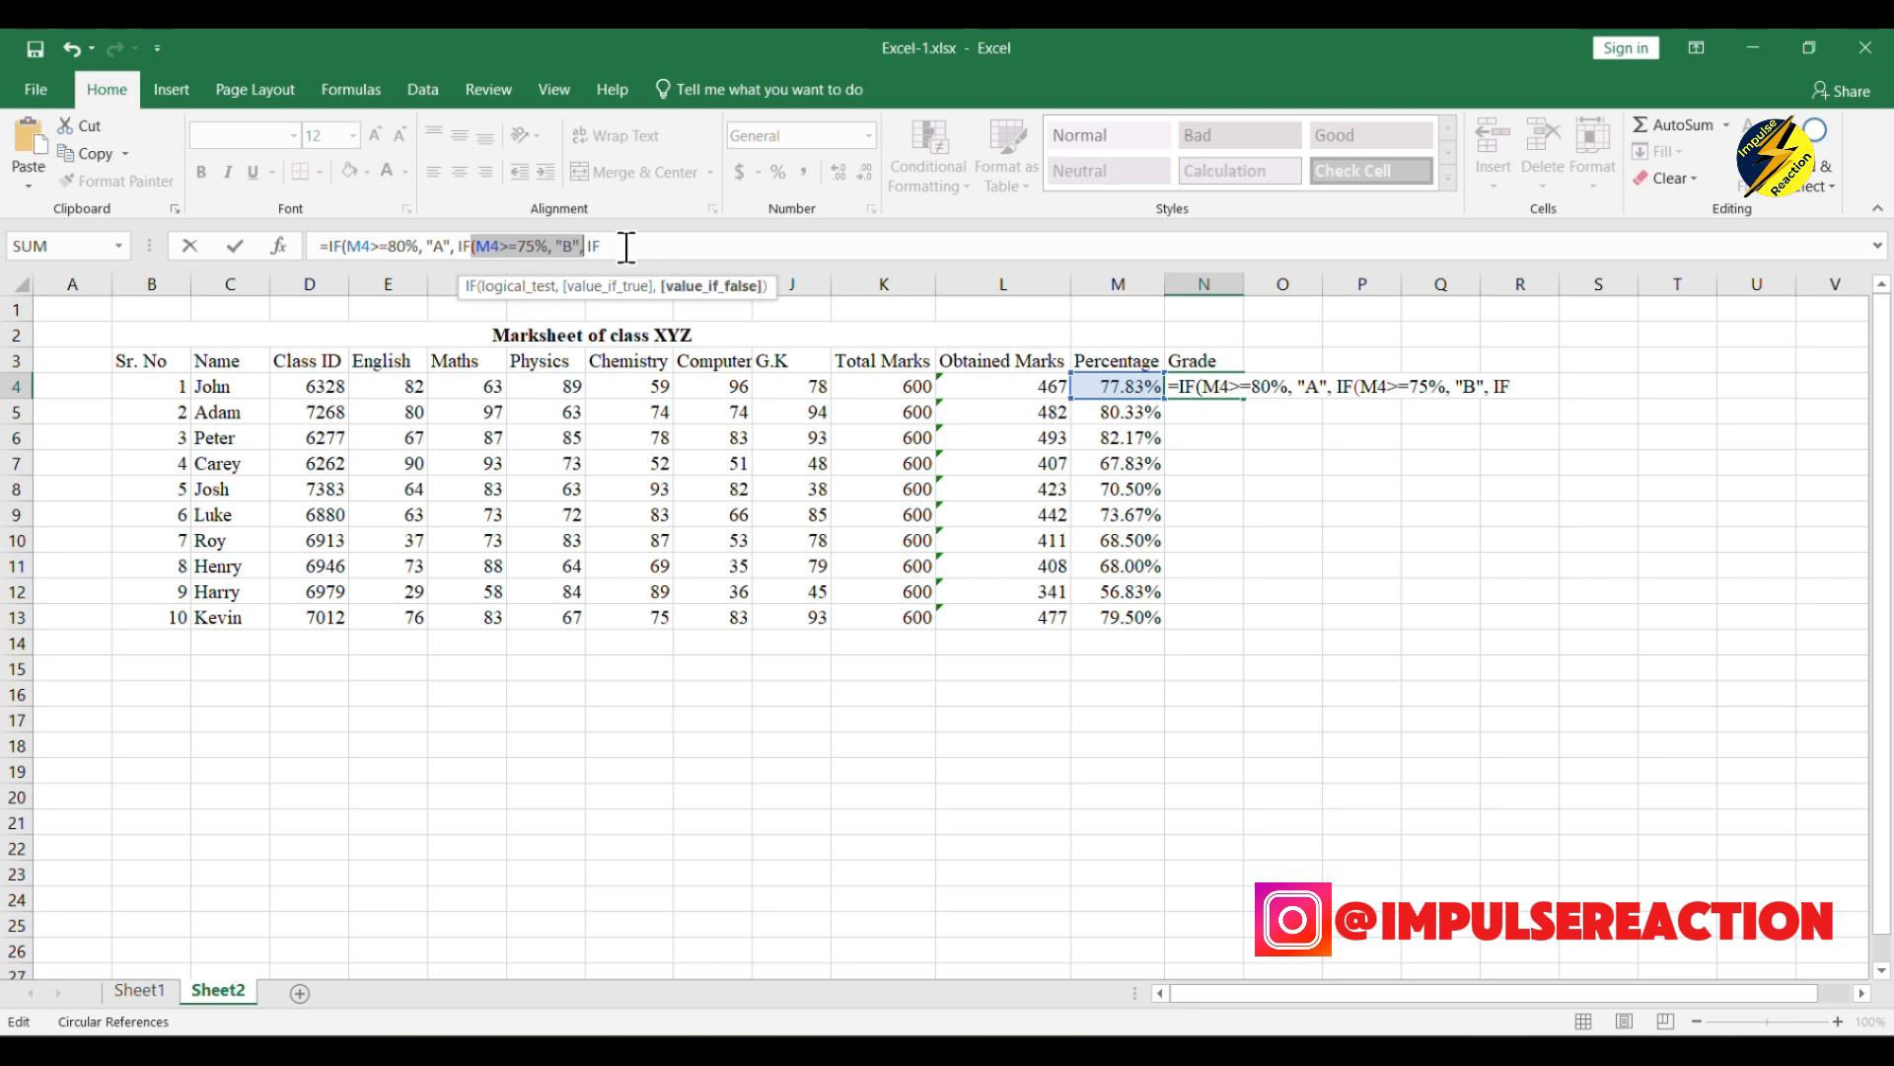
left_click(627, 246)
key("ctrl+v")
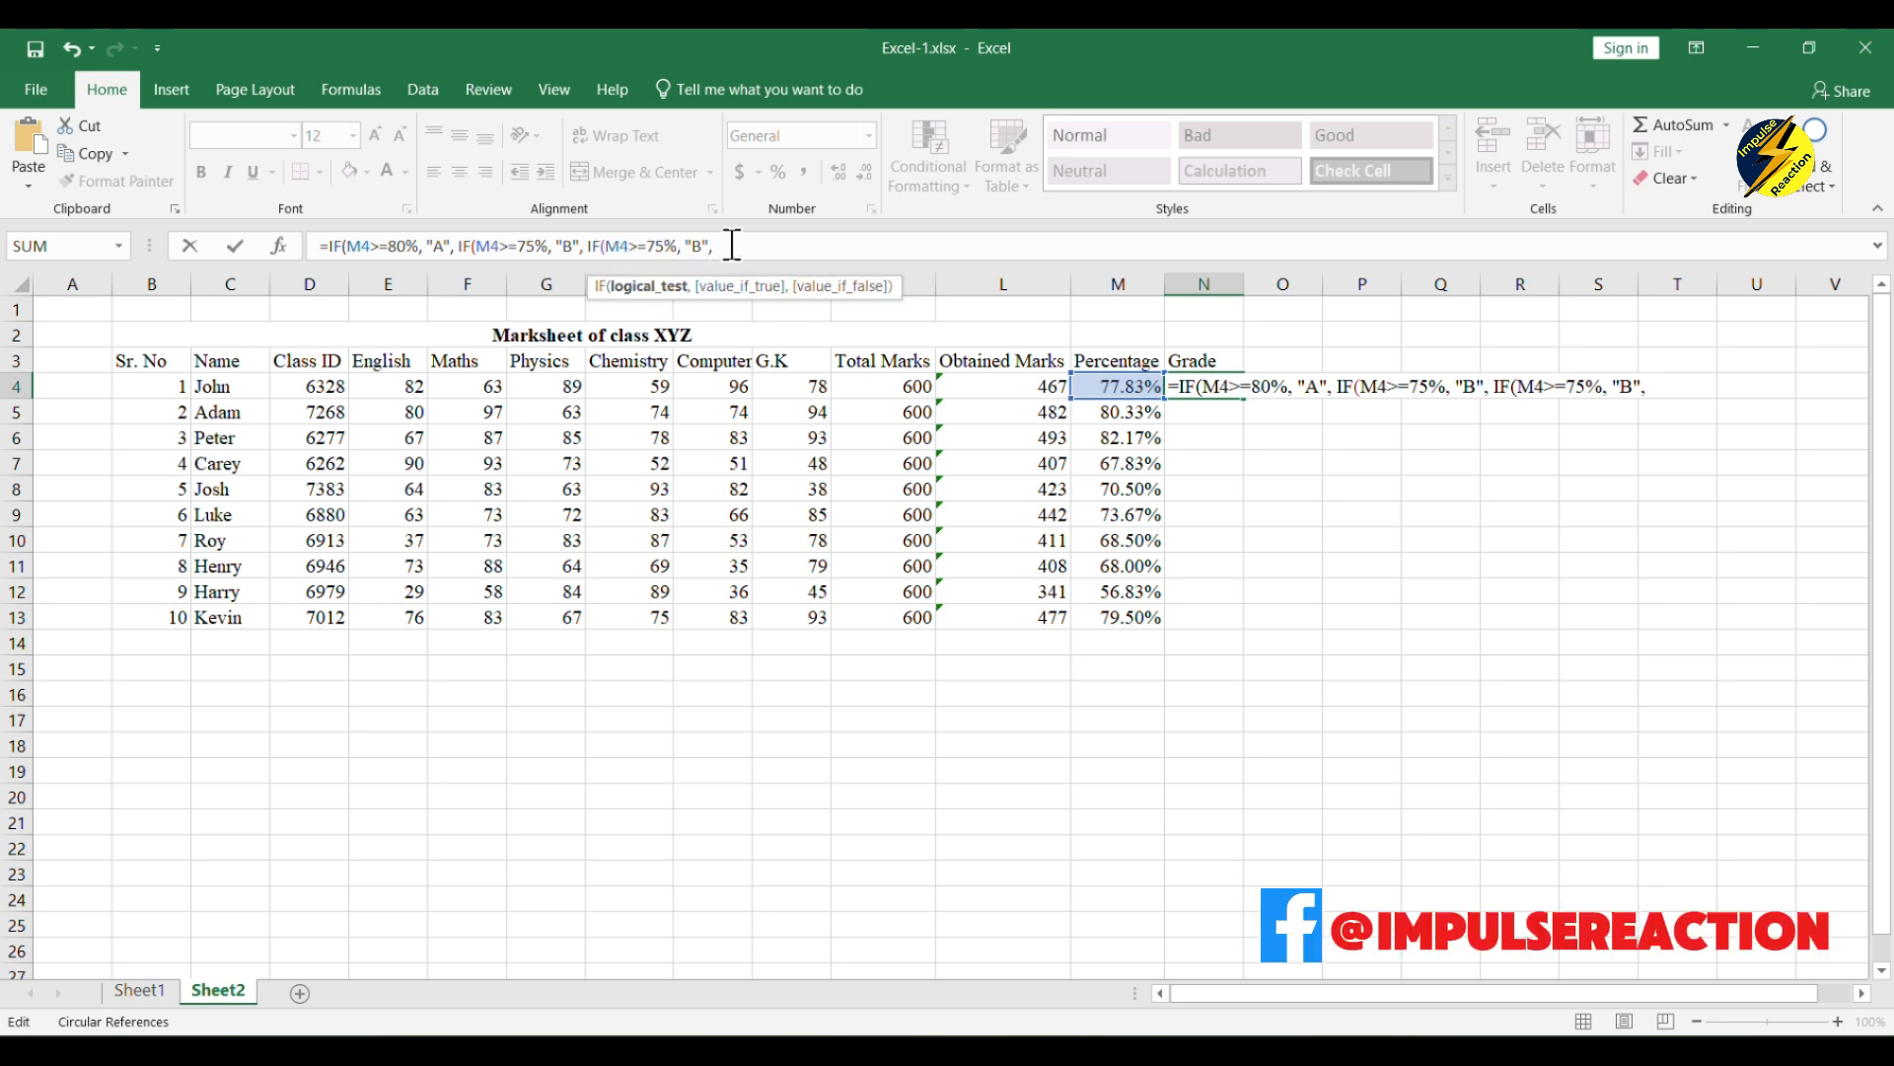
key("BackSpace")
type("0")
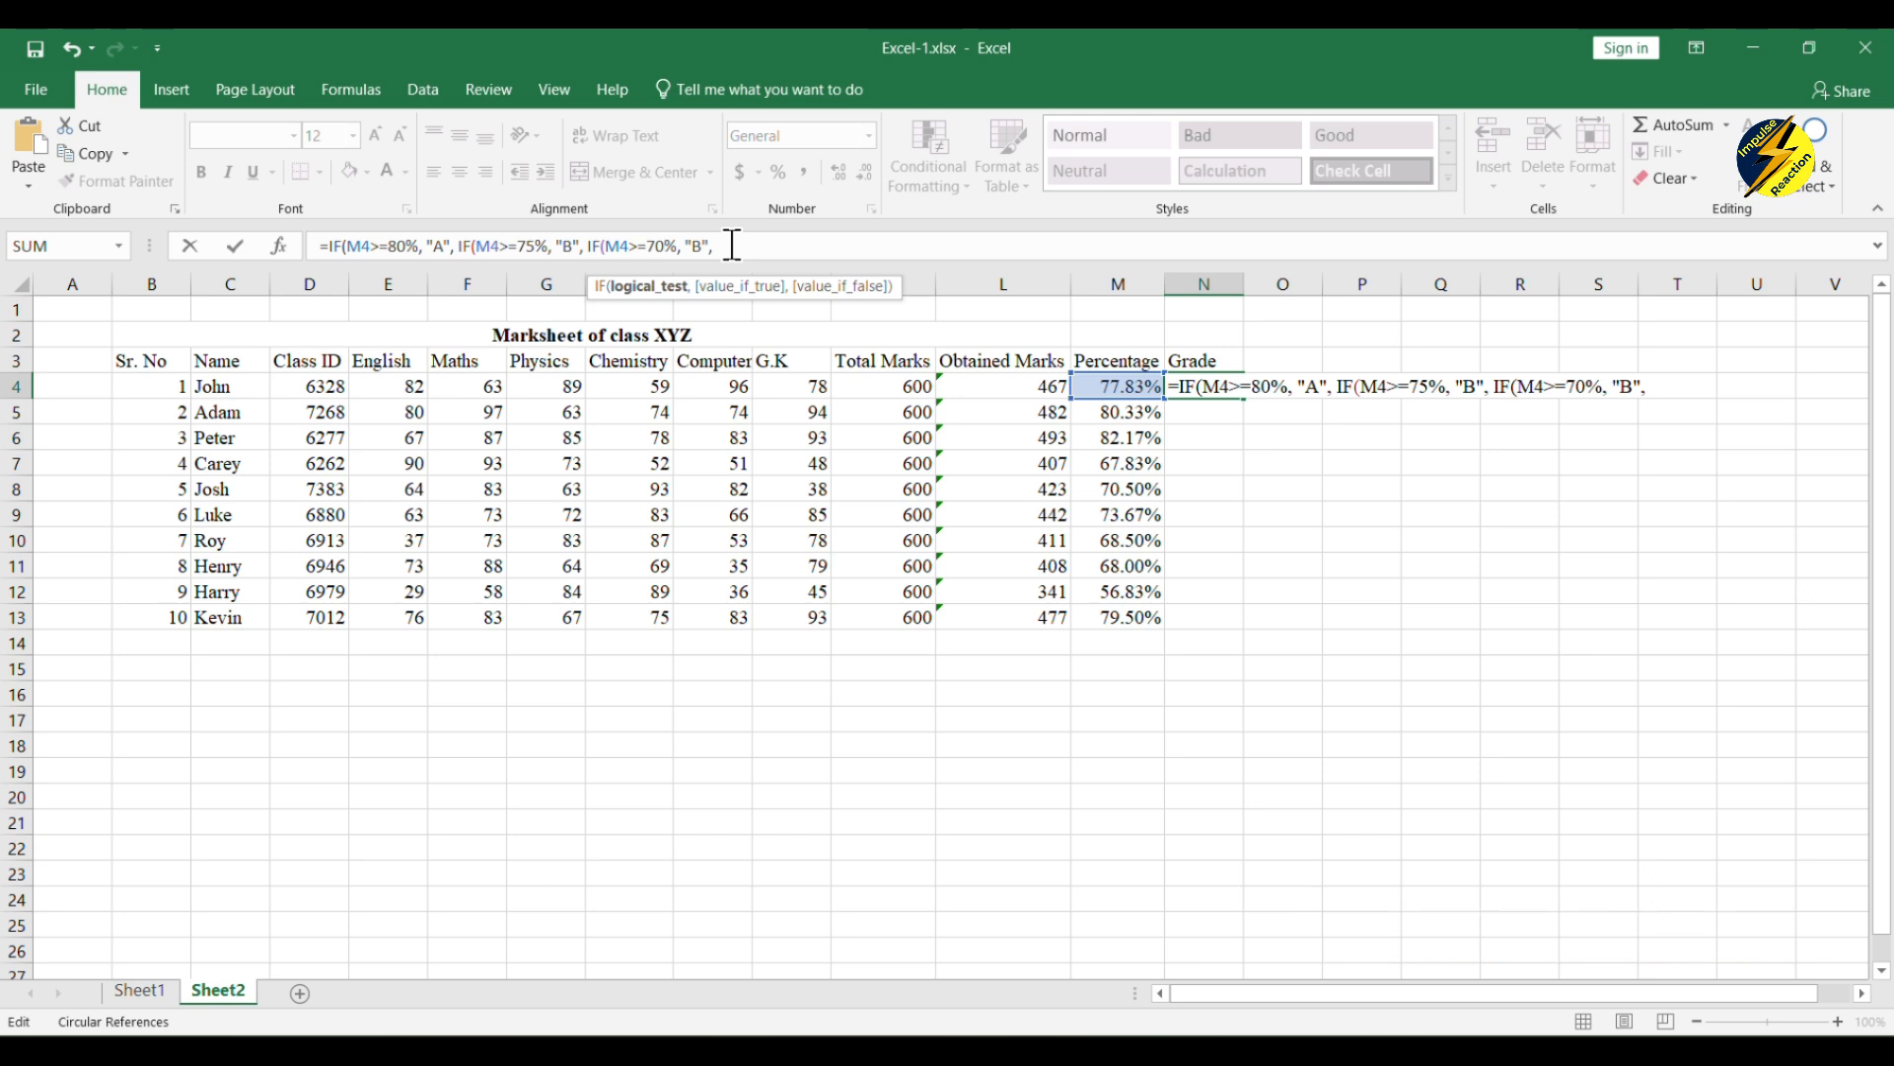
left_click(701, 239)
key("BackSpace")
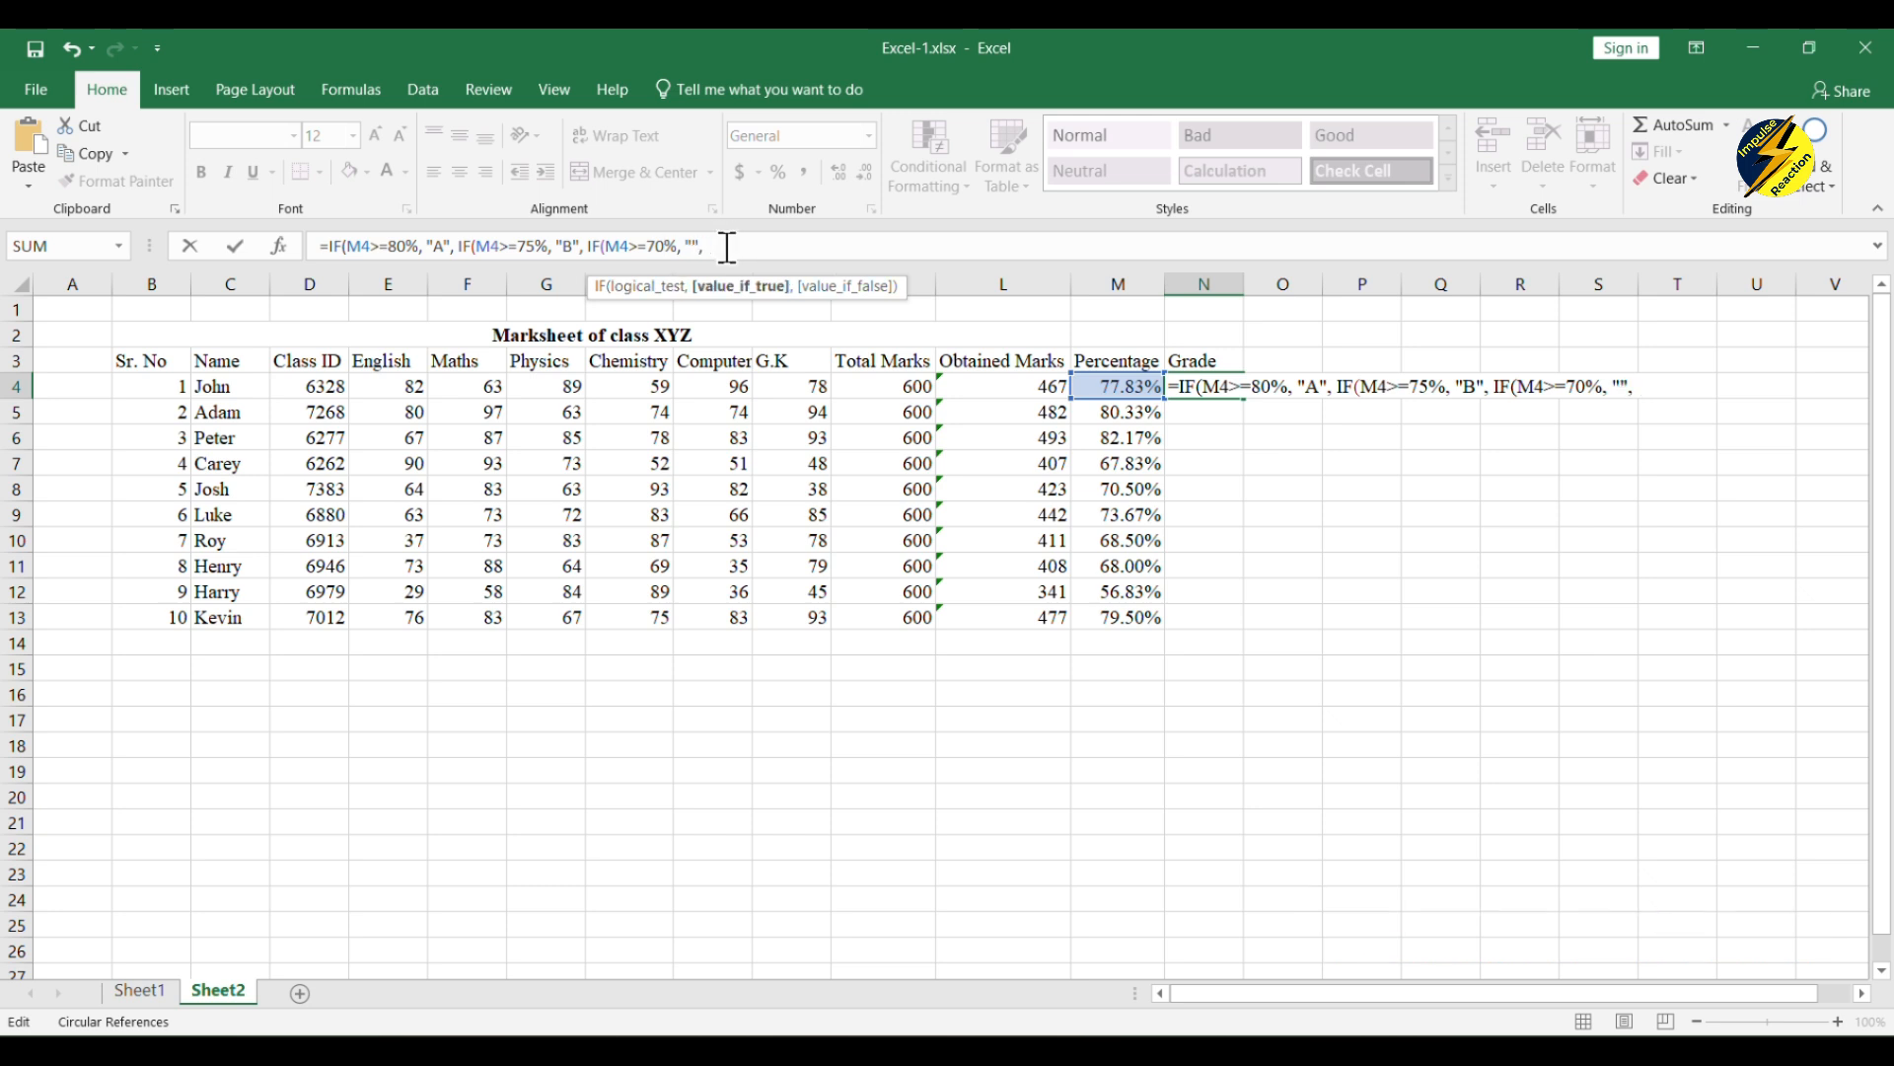
type("C")
Step: Copy the third IF to the end of the grade formula and change it to return "D" when M4>=60%
left_click_drag(584, 246, 724, 256)
key("ctrl+c")
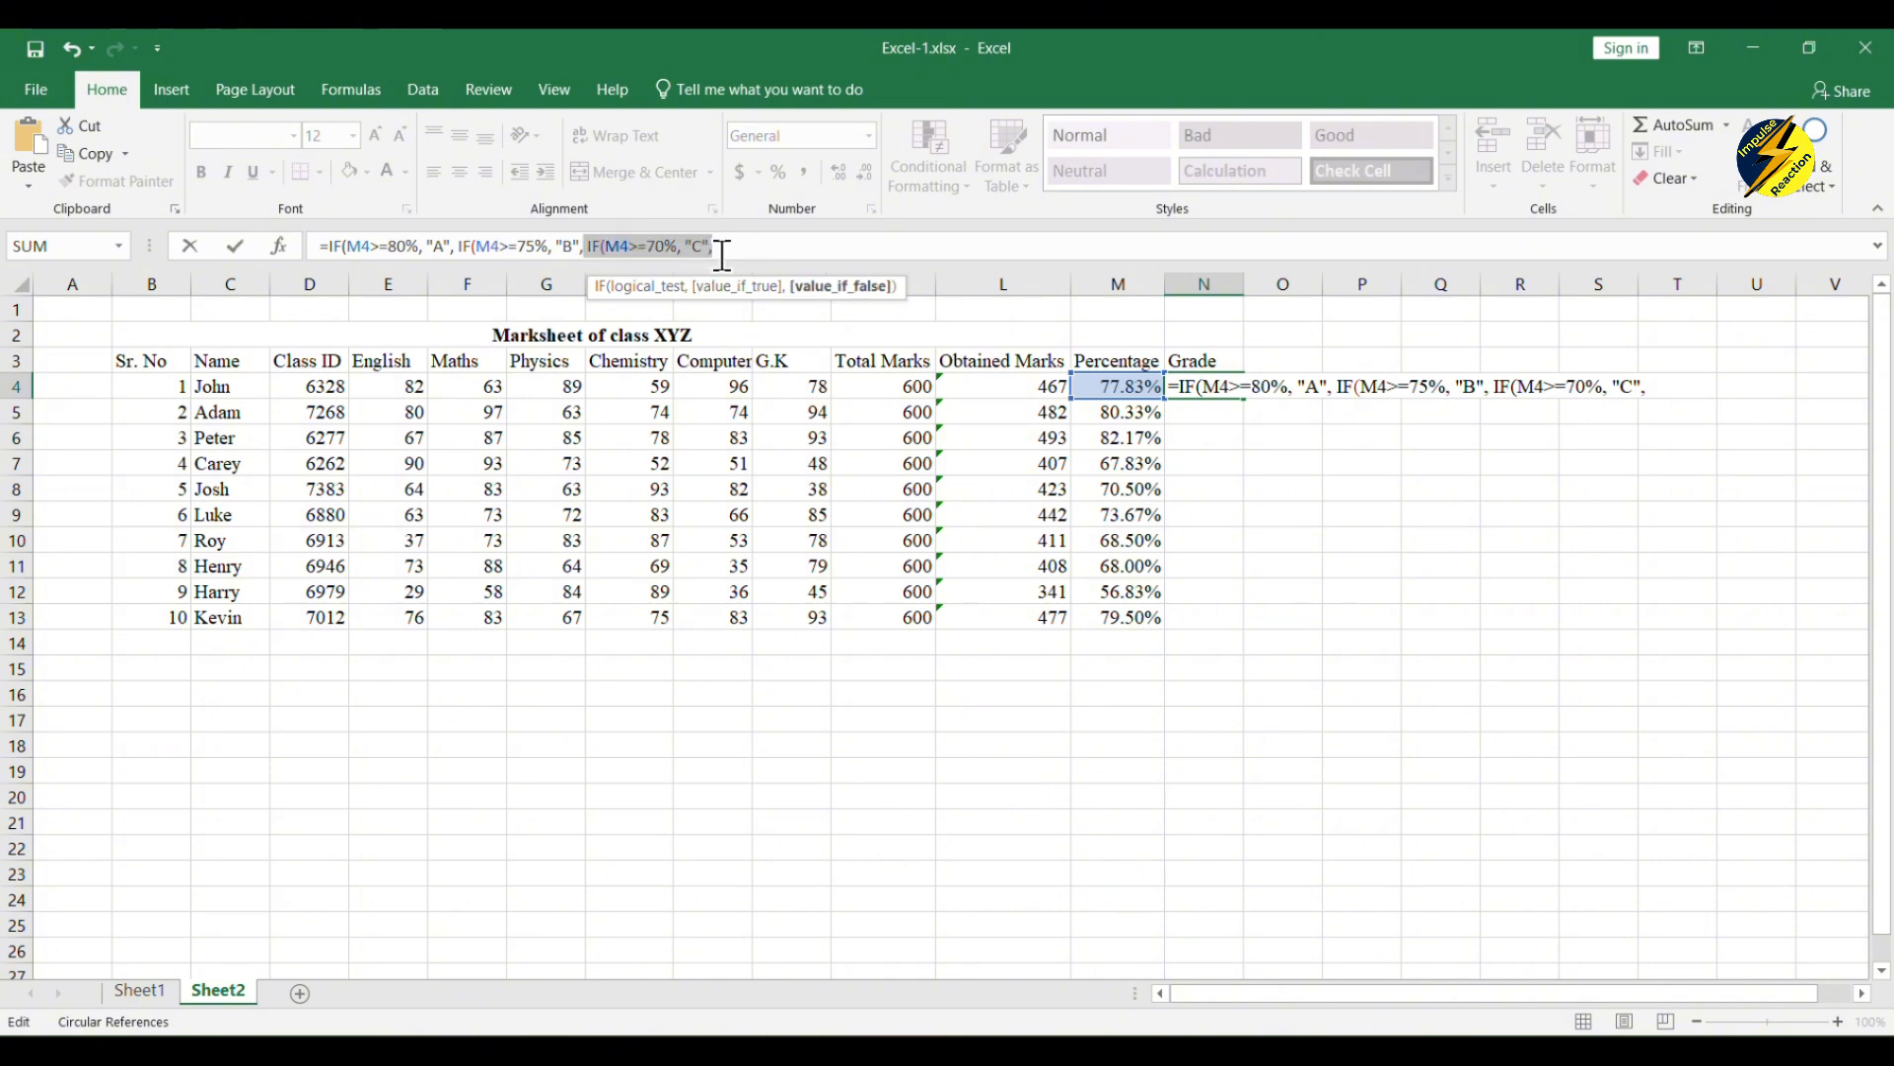
left_click(726, 256)
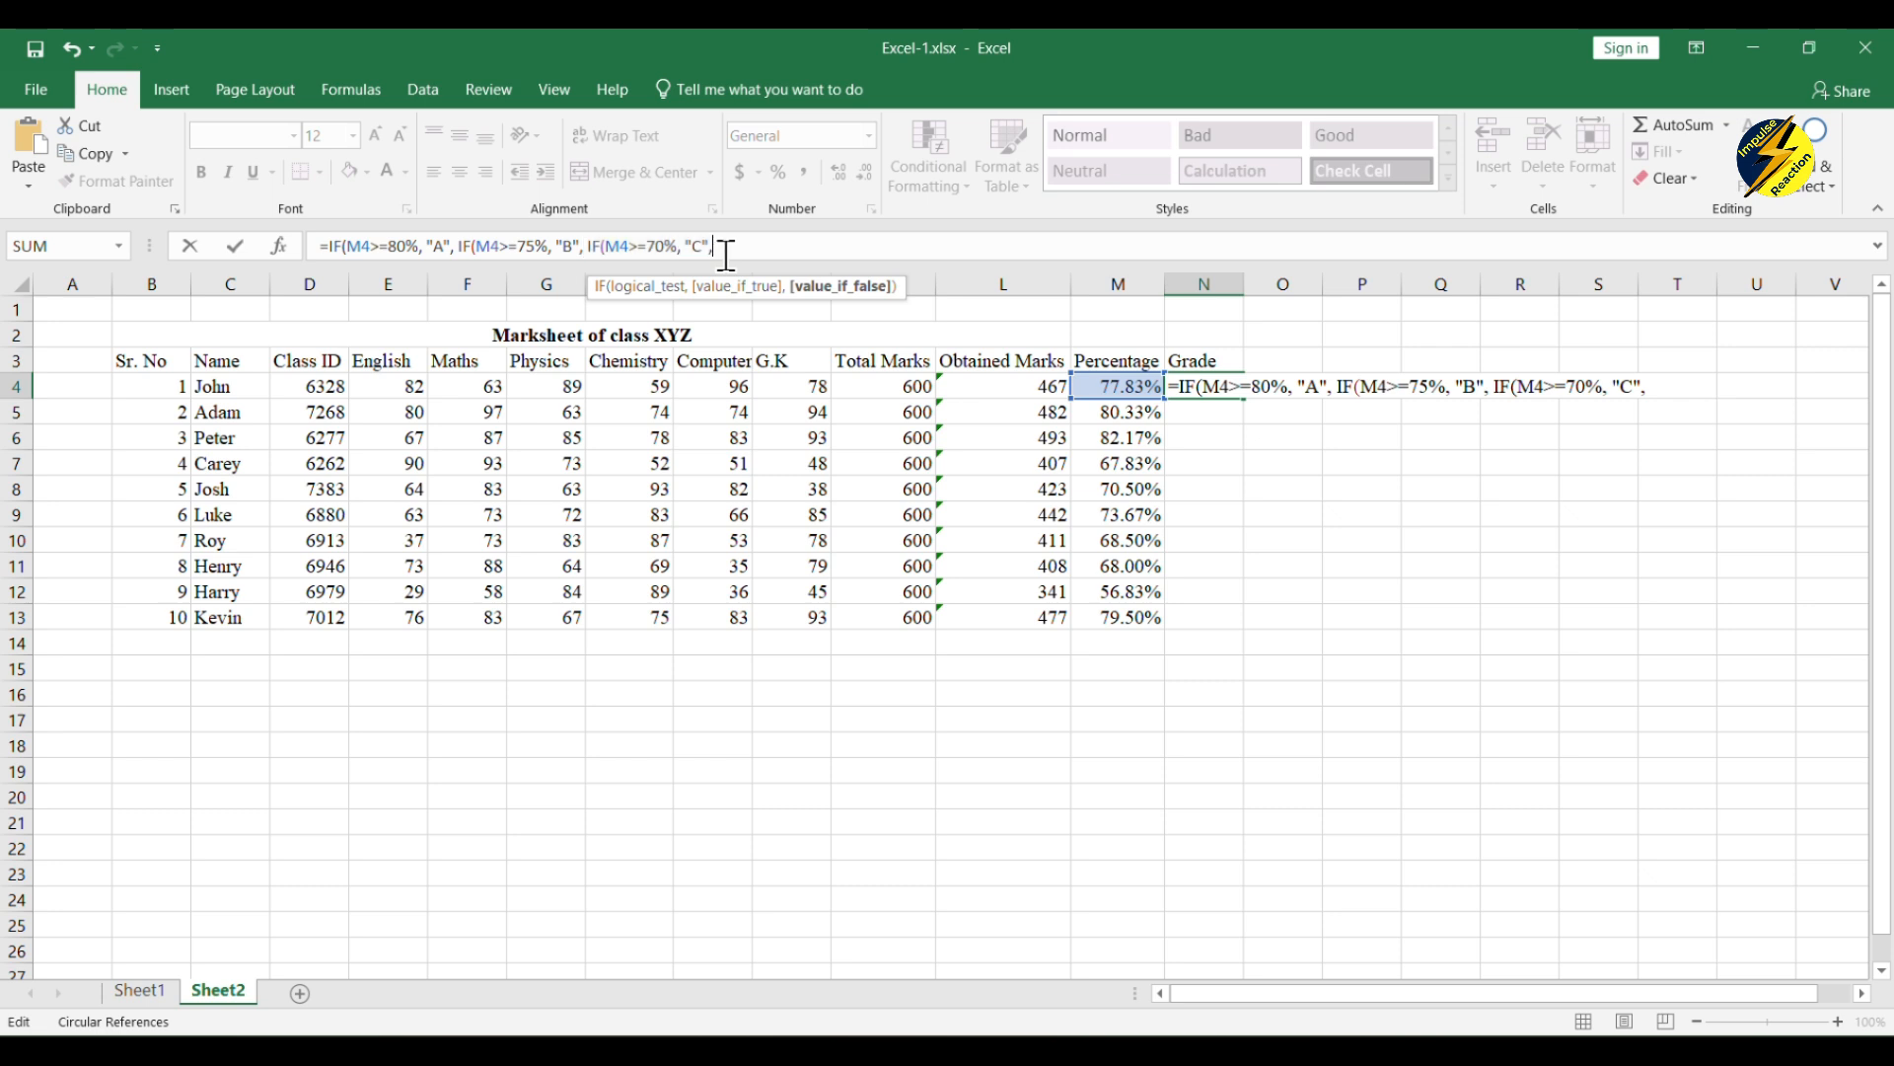
key("ctrl+v")
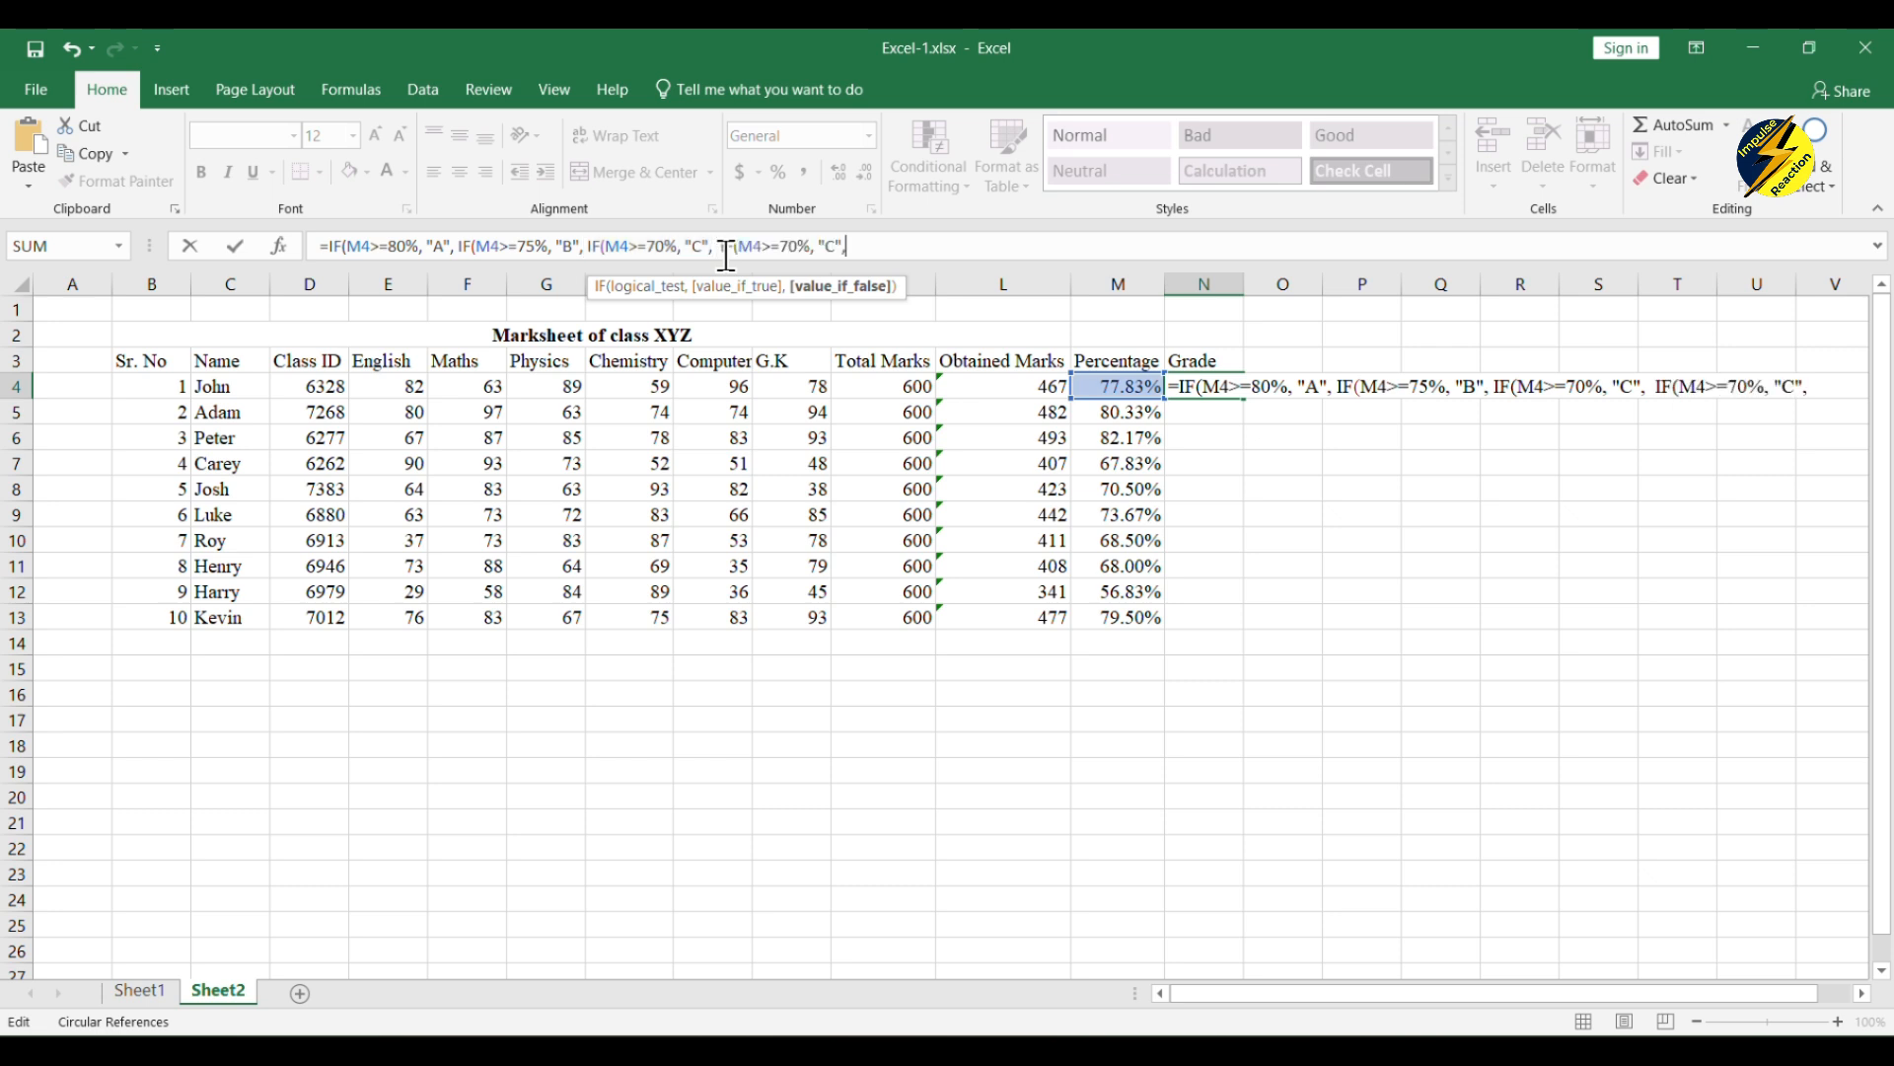
left_click(797, 243)
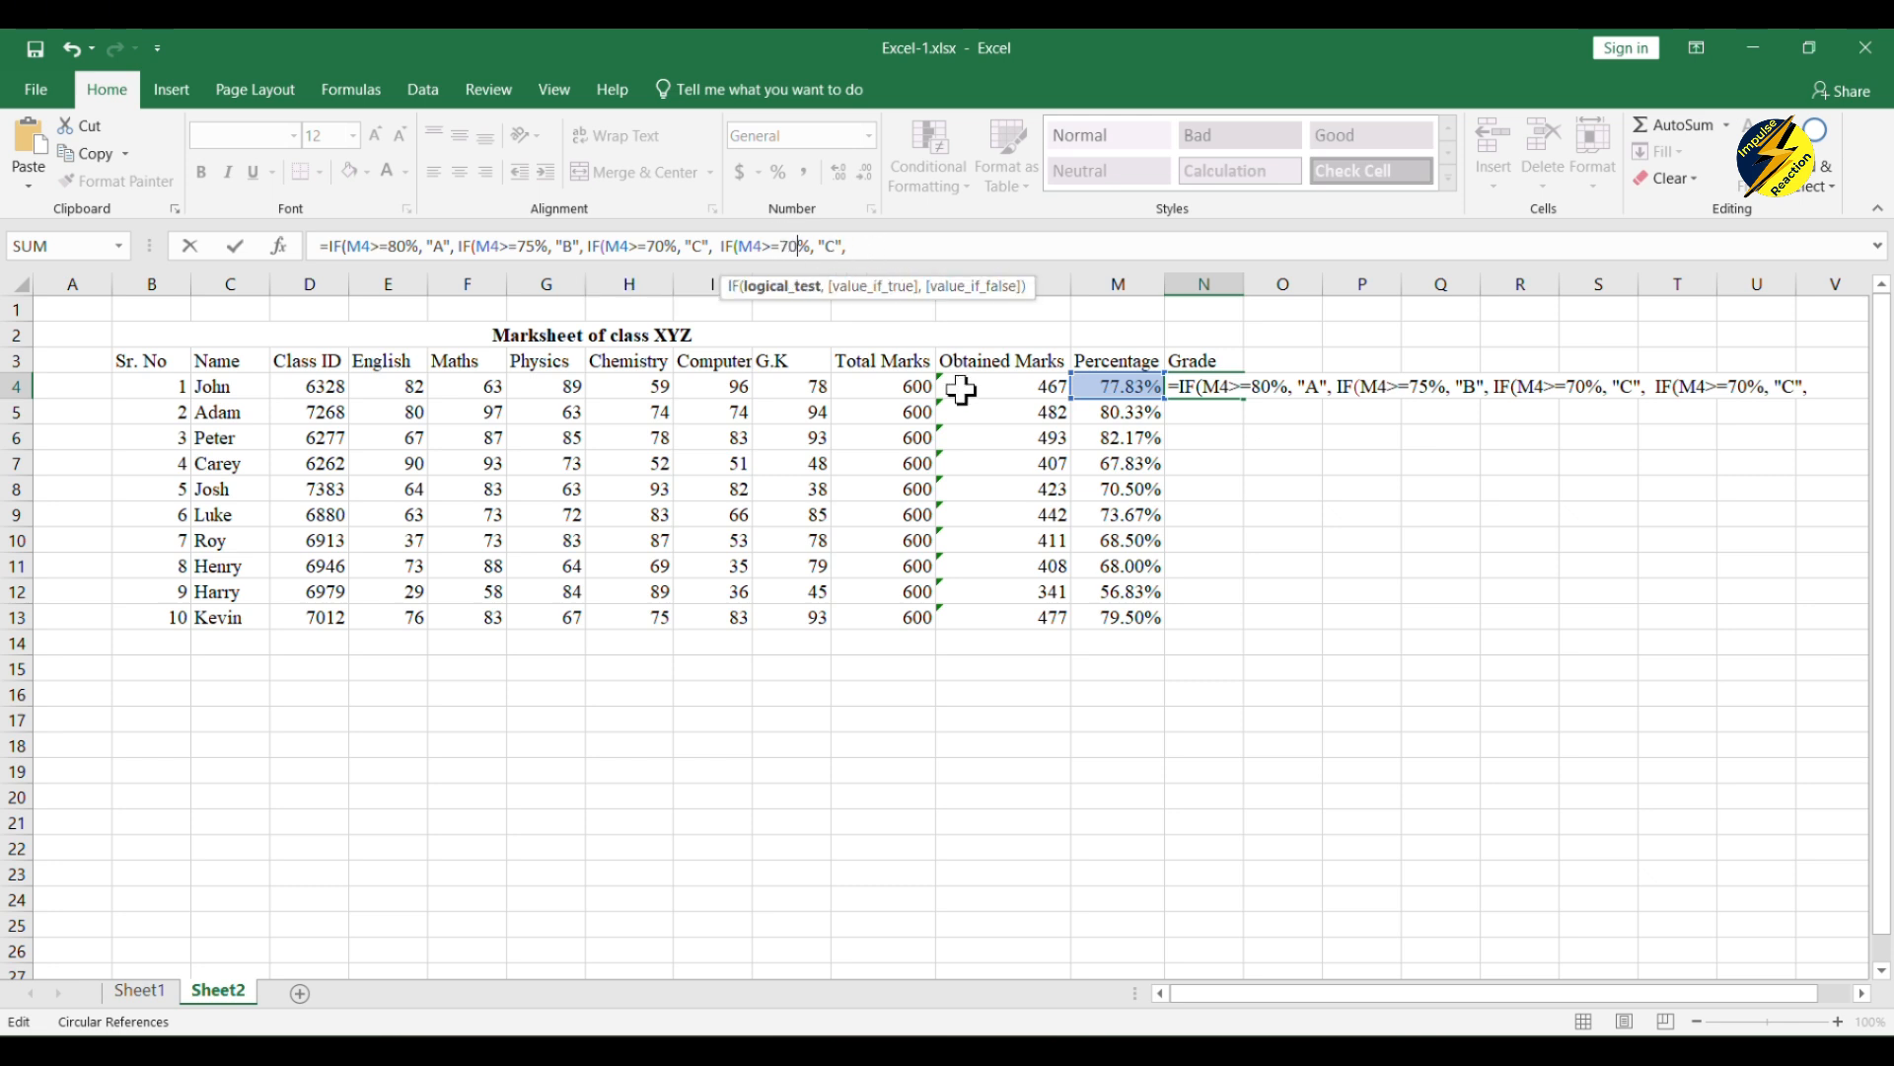
key("BackSpace")
type("6")
left_click(838, 246)
key("BackSpace")
type("D")
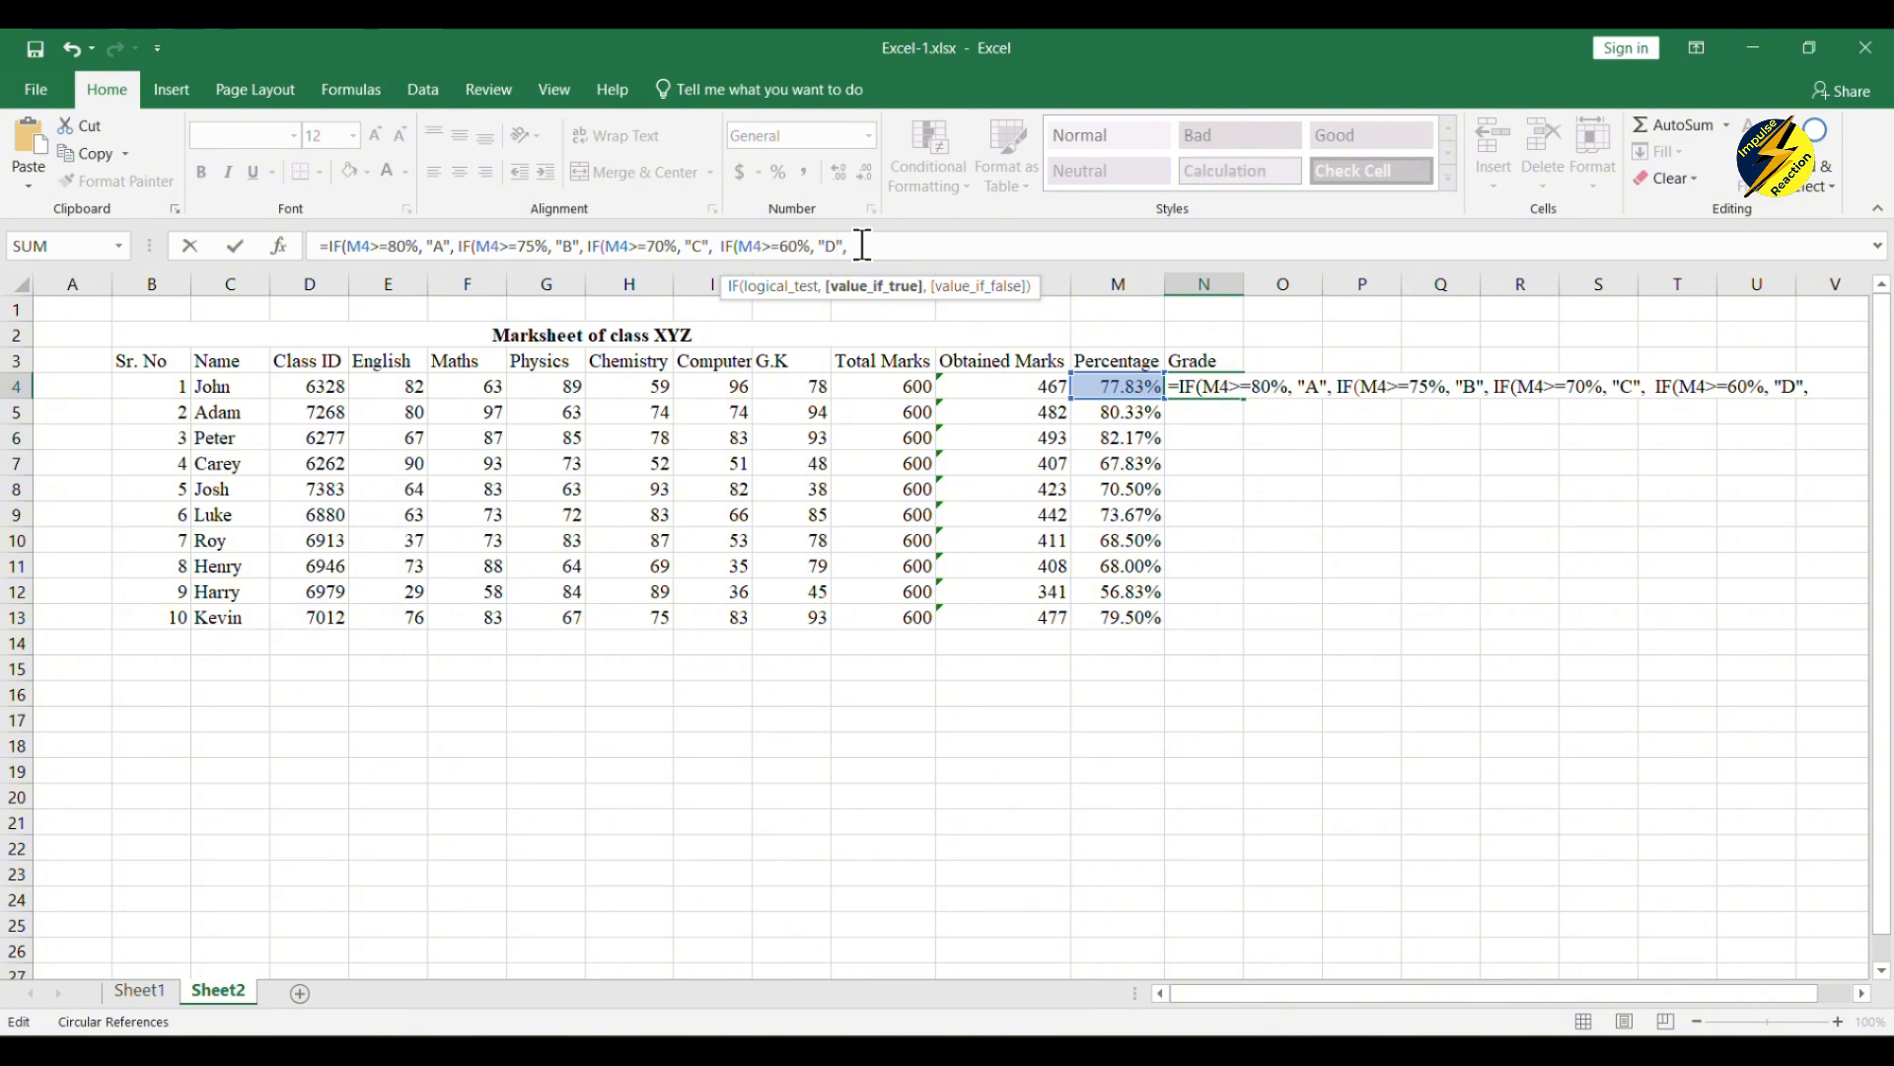
Step: Add "F" as the grade formula's final result when none of the conditions is met
left_click(863, 246)
type("\"")
type("F")
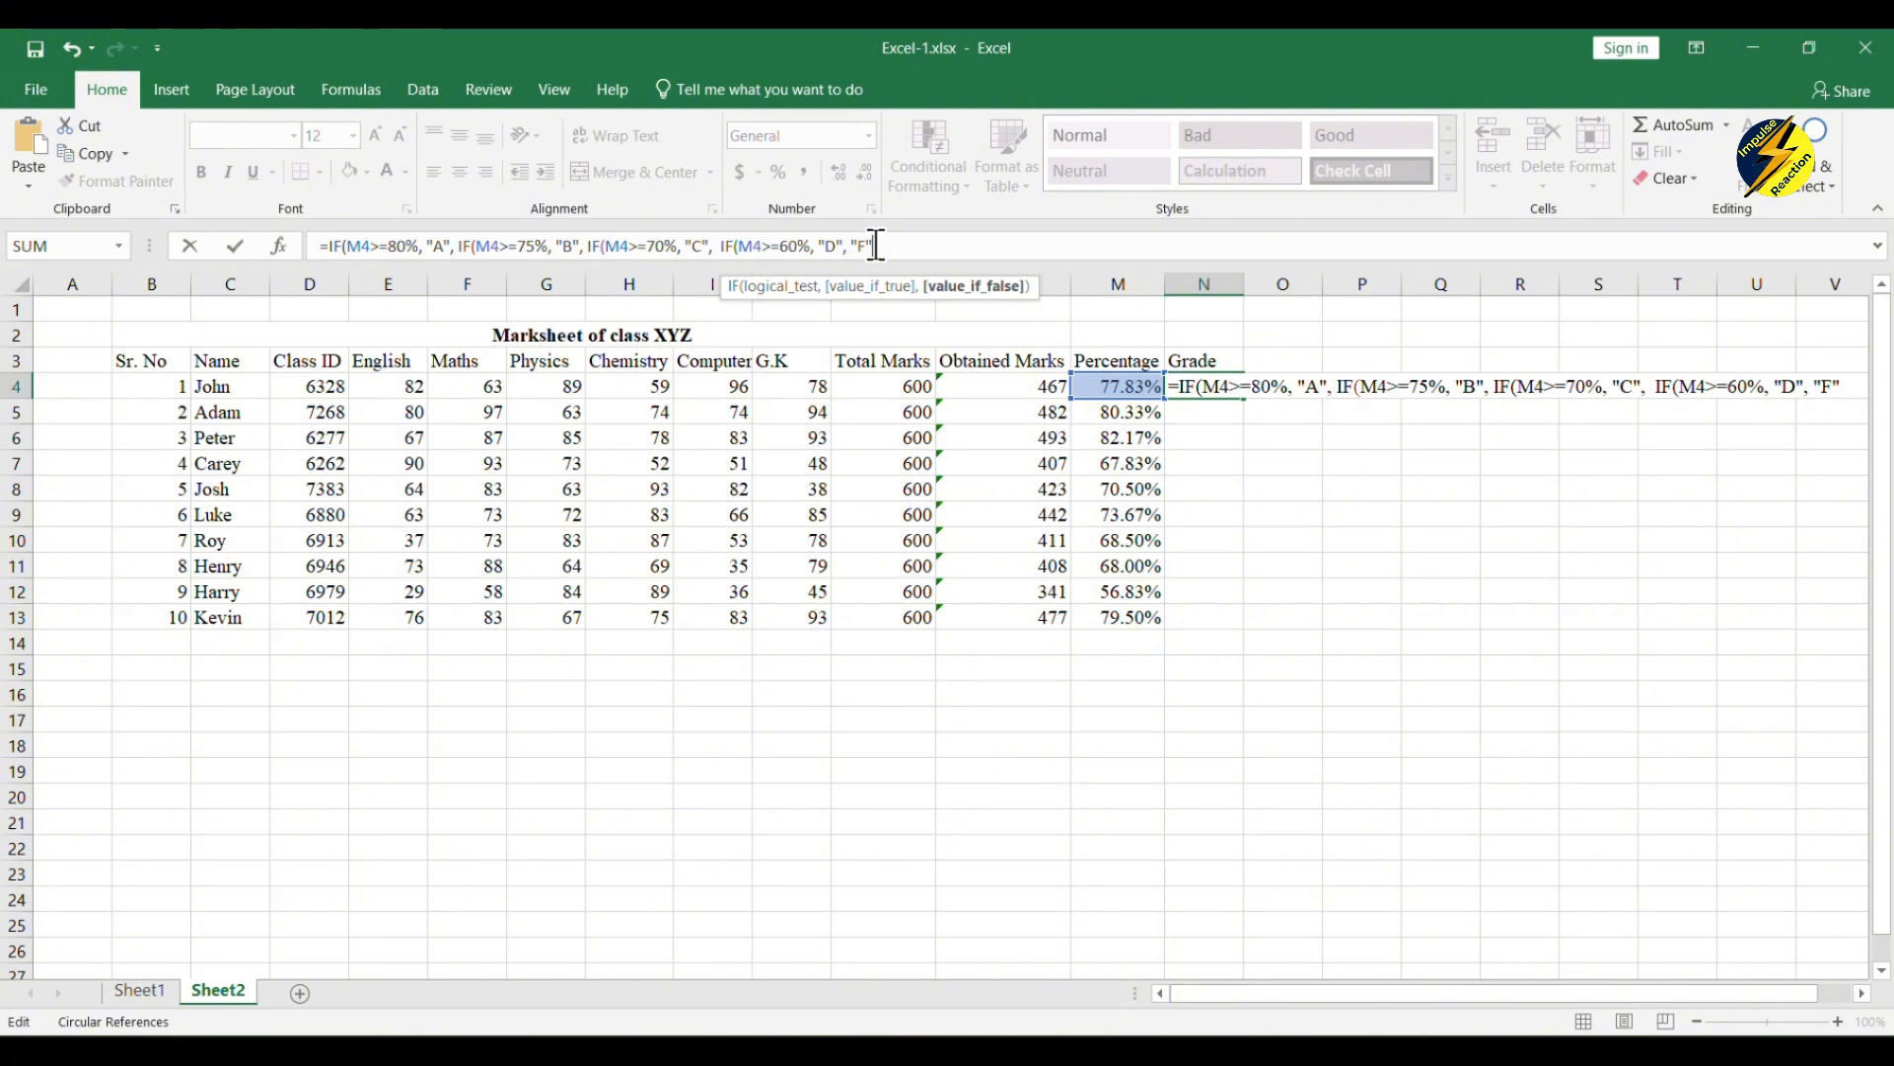
type("\"")
type(")")
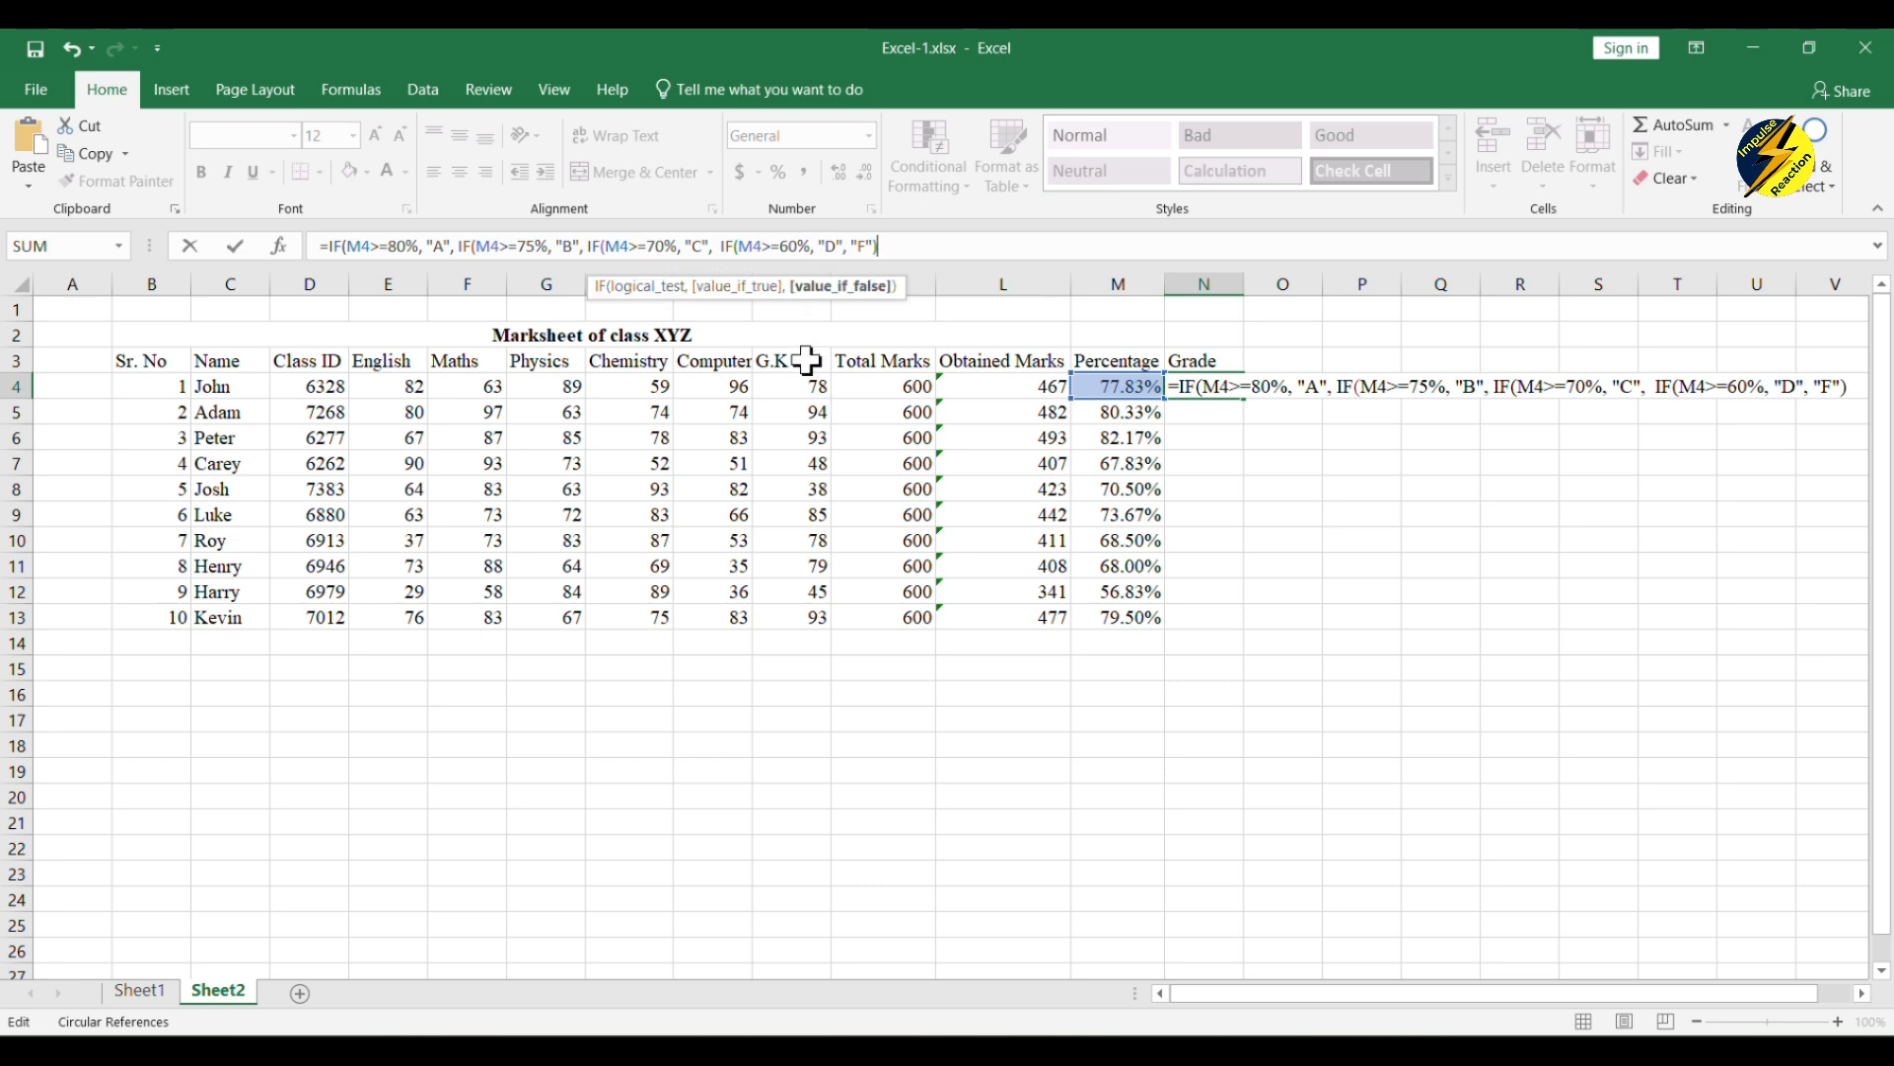
type(")))")
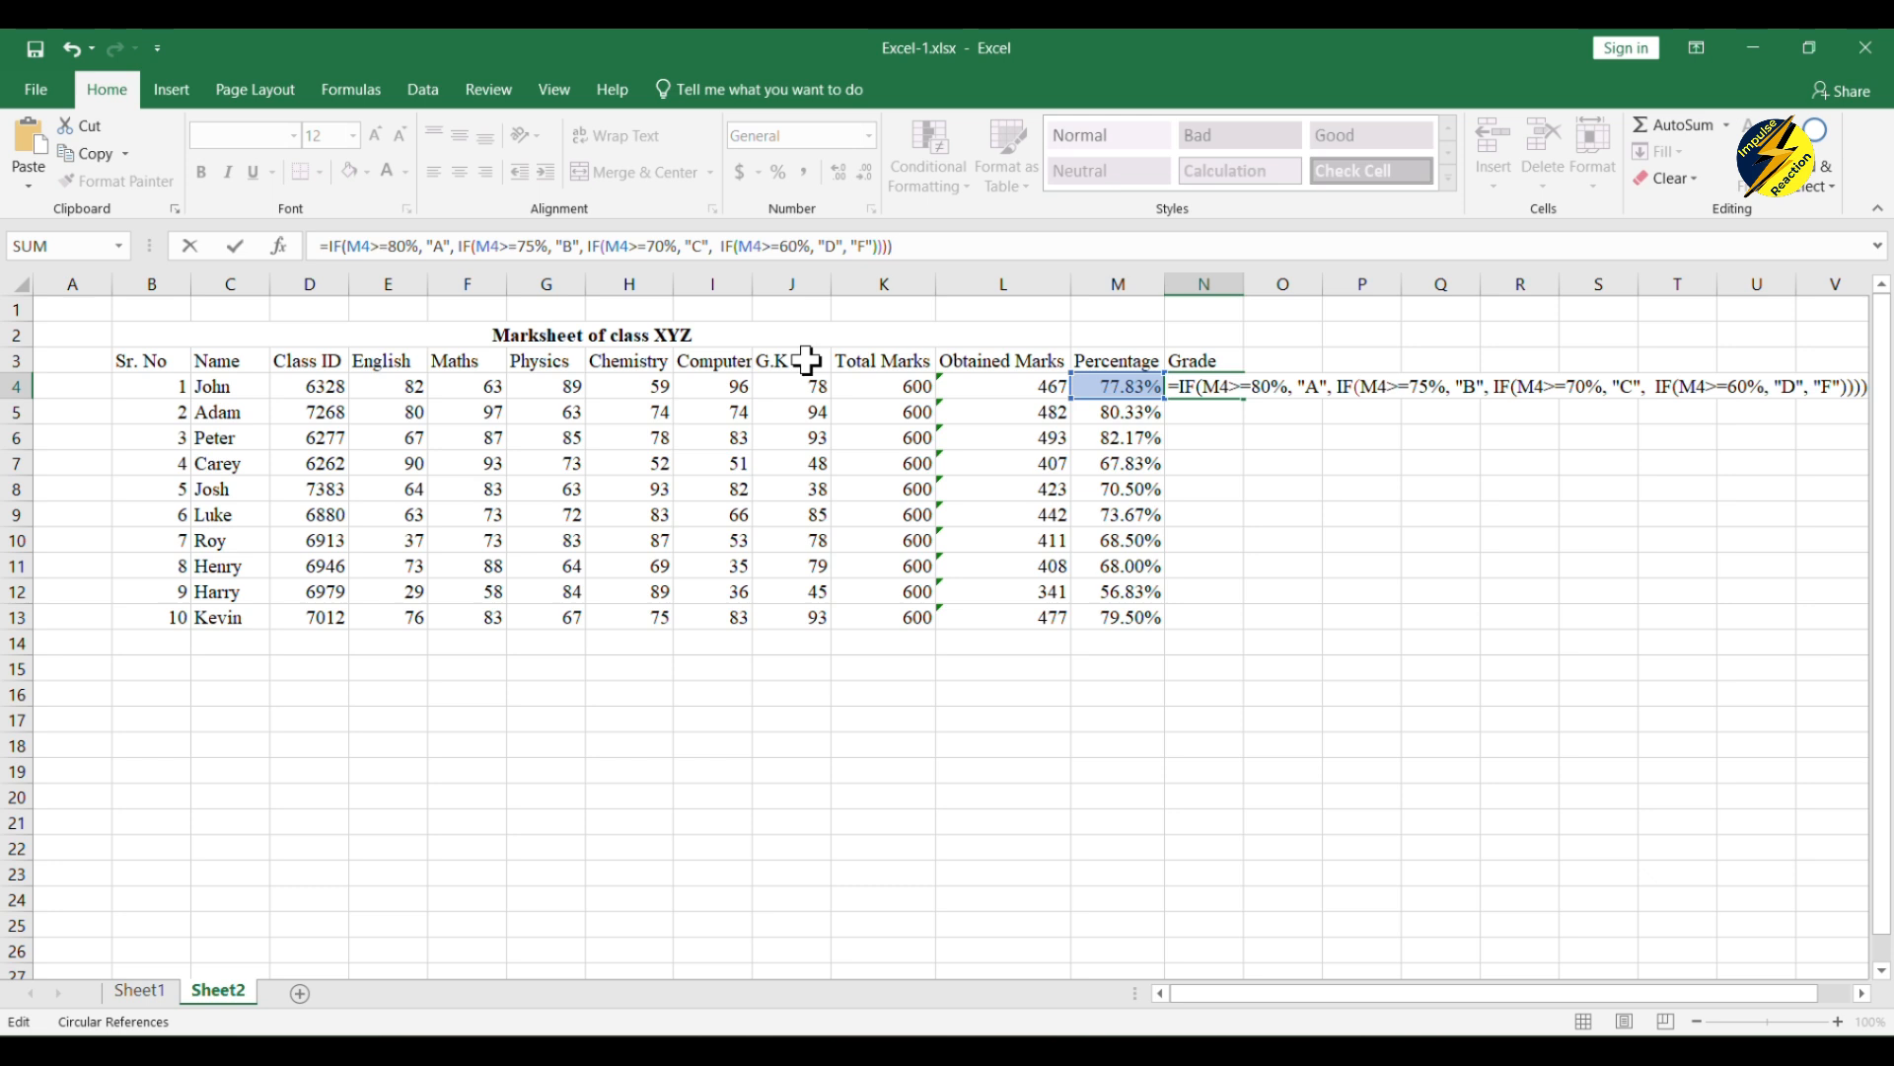
Step: Close all four nested IFs of the grade formula with parentheses, enter it in N4 and reselect that cell
key("Return")
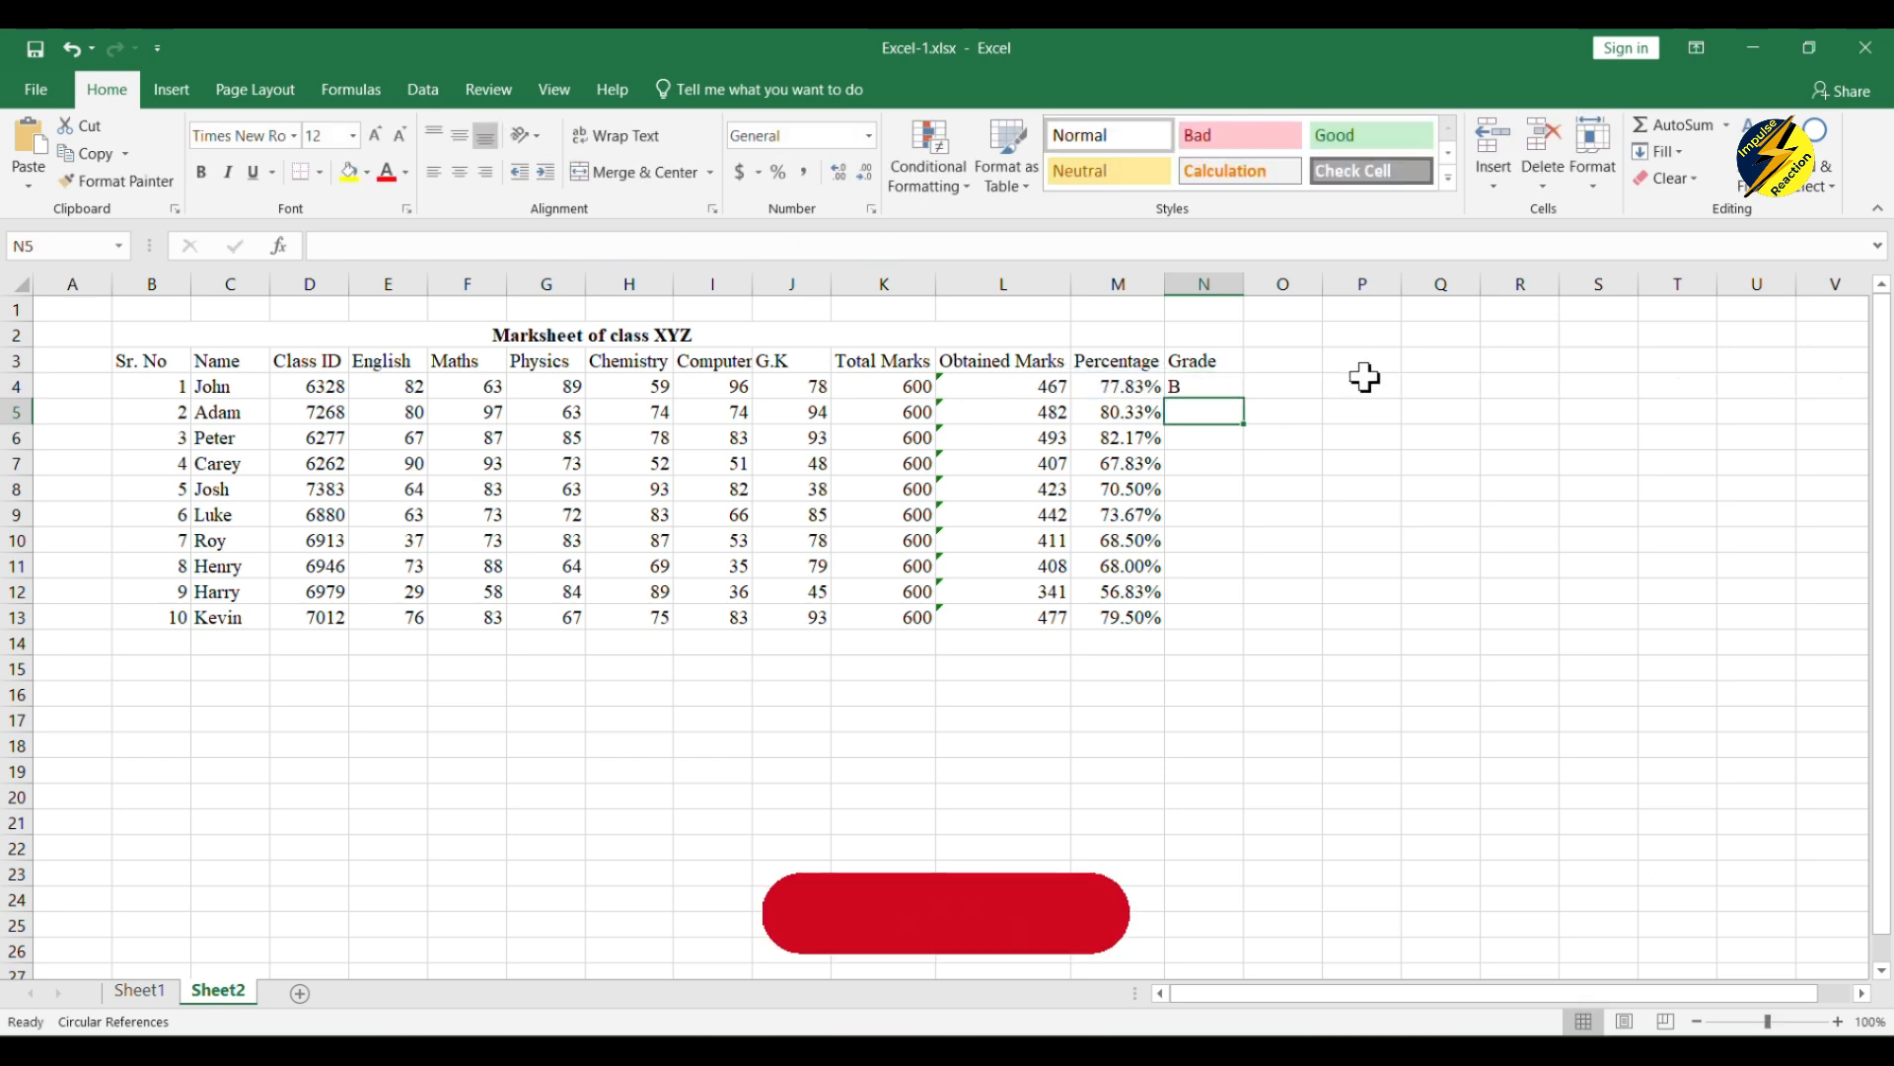
left_click(1203, 387)
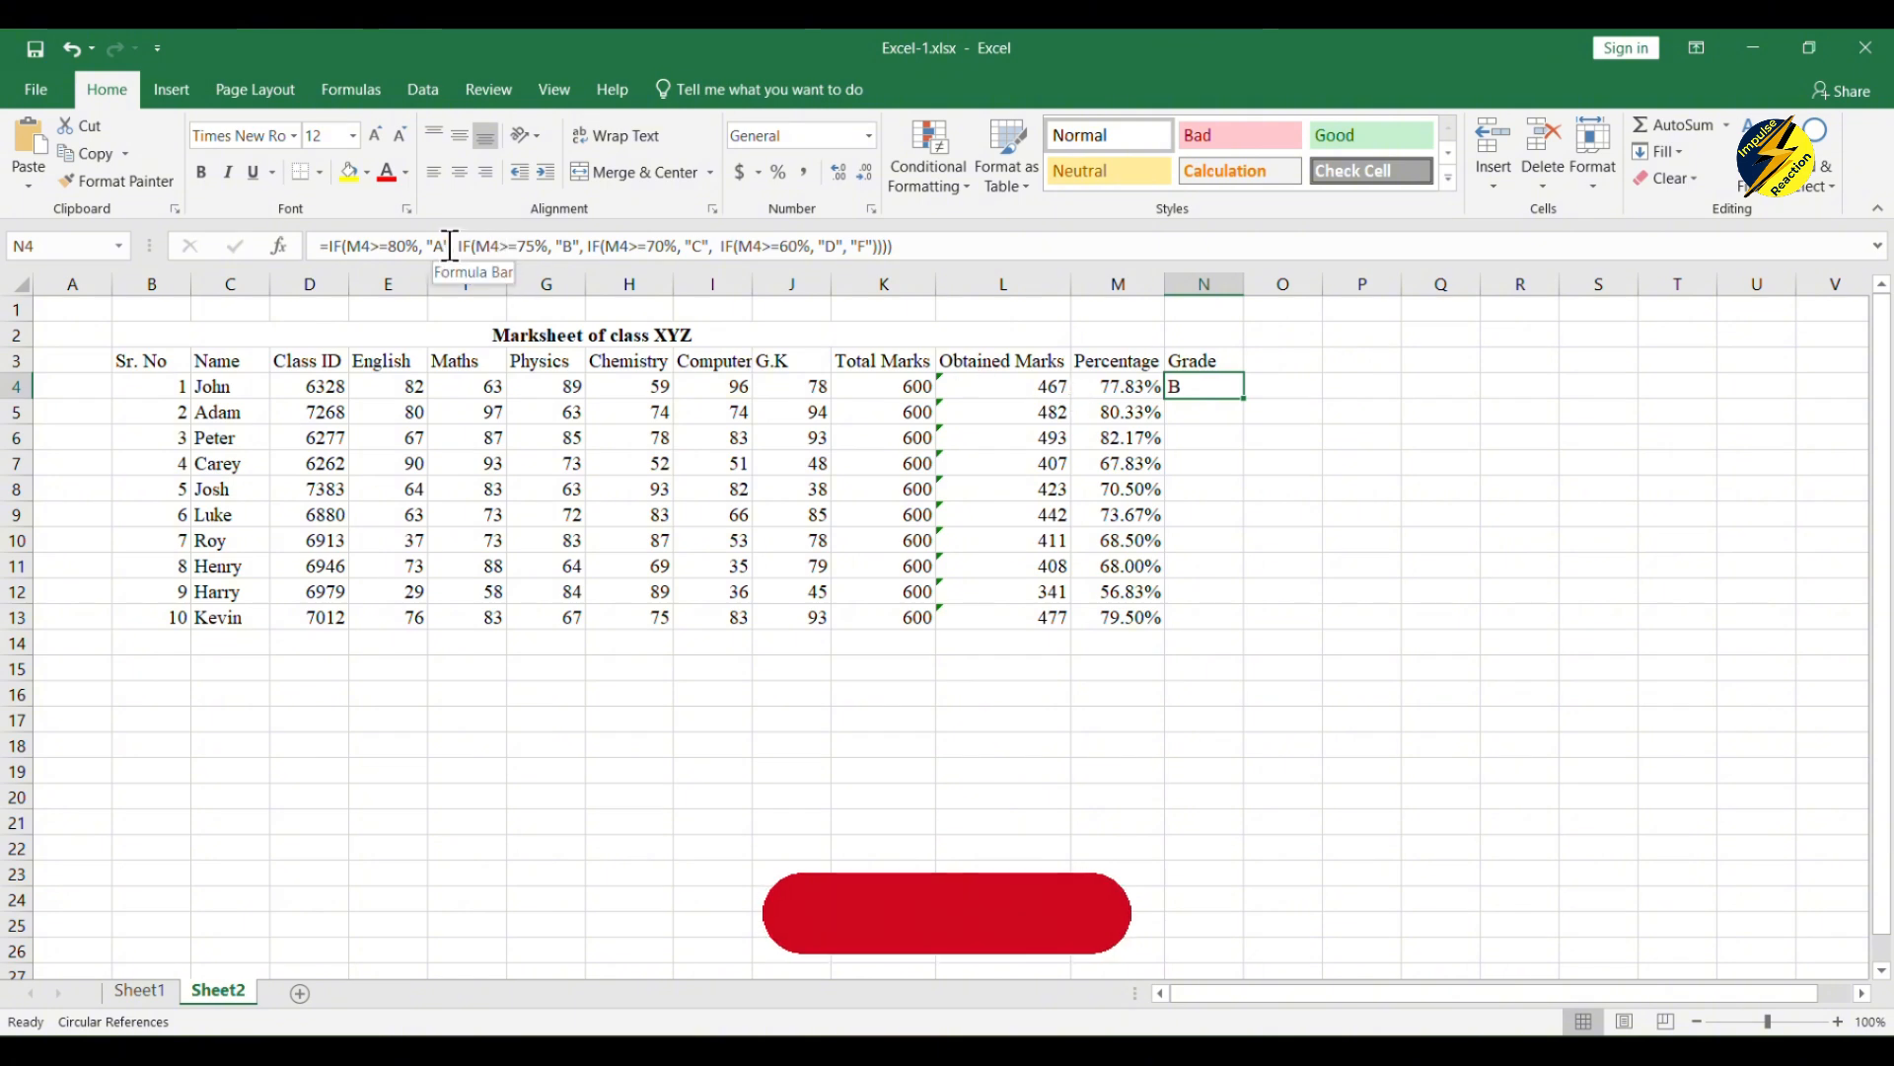
left_click_drag(457, 246, 576, 250)
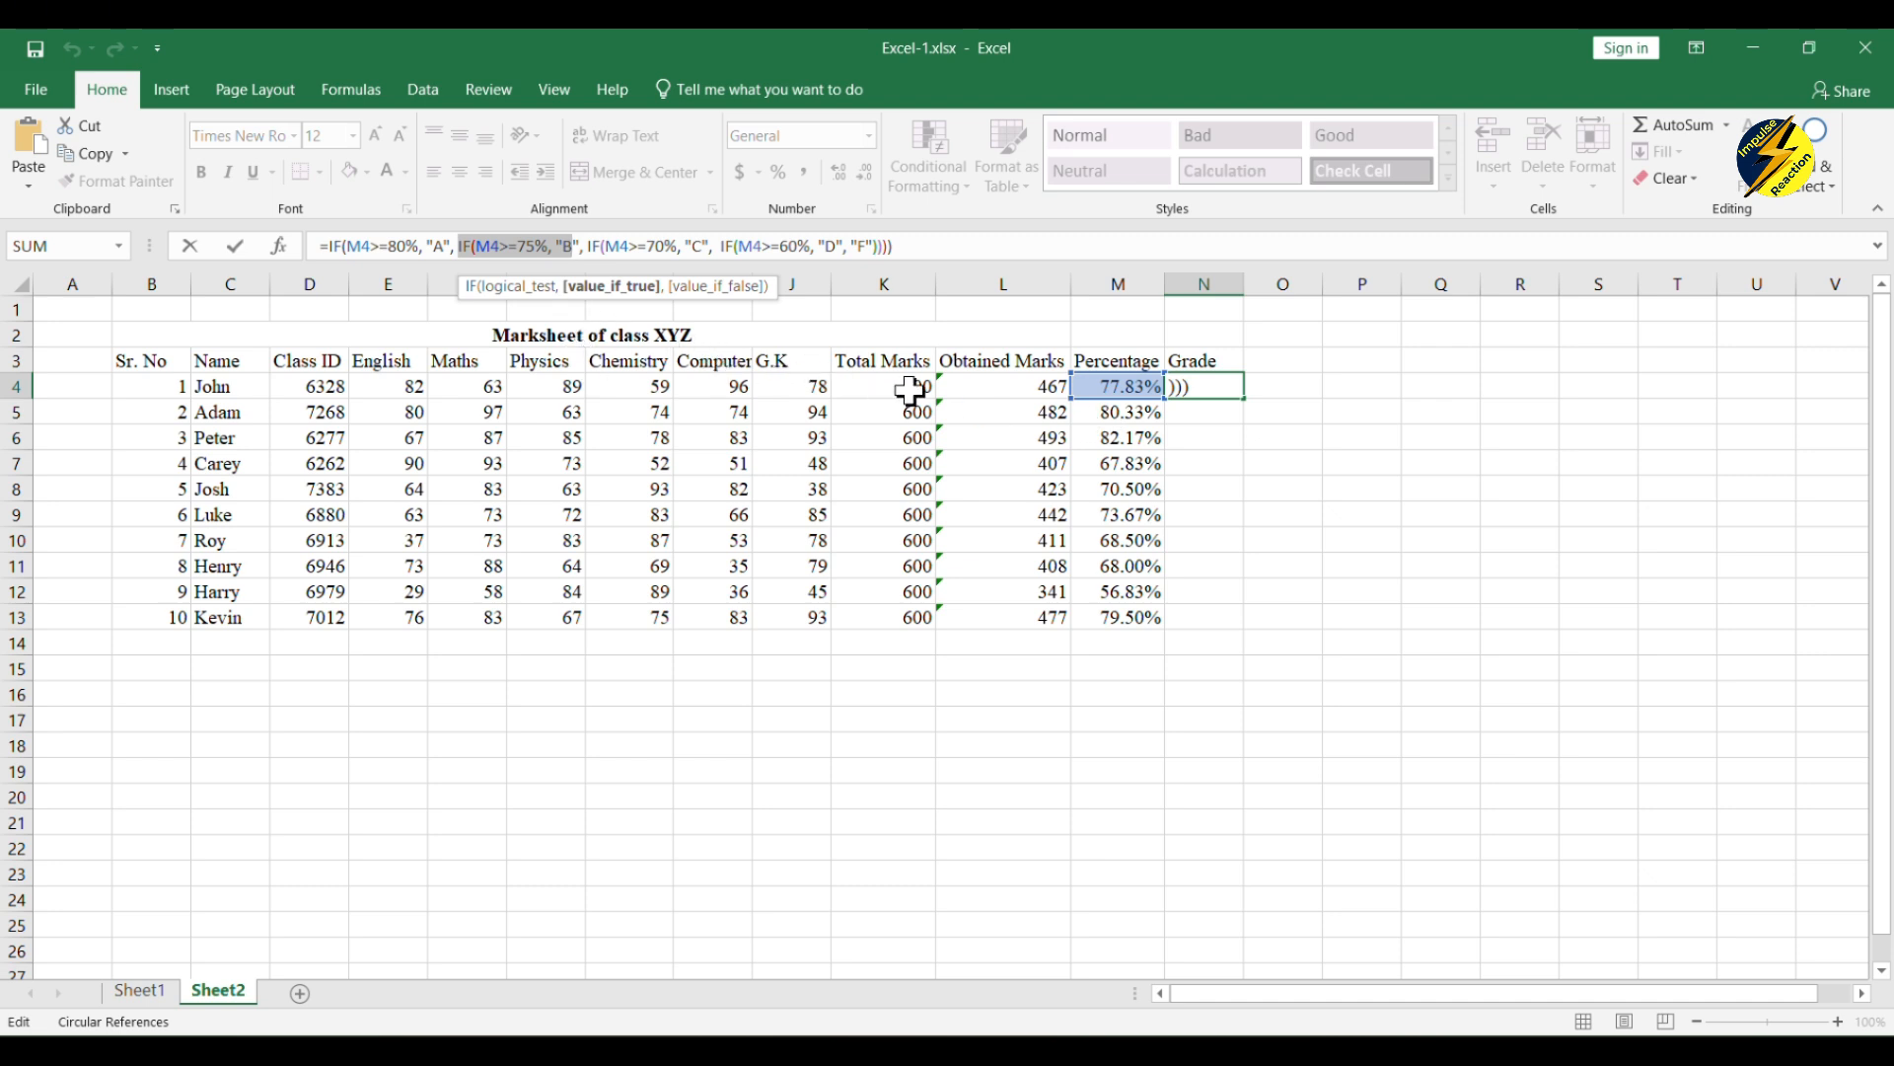
left_click(1273, 485)
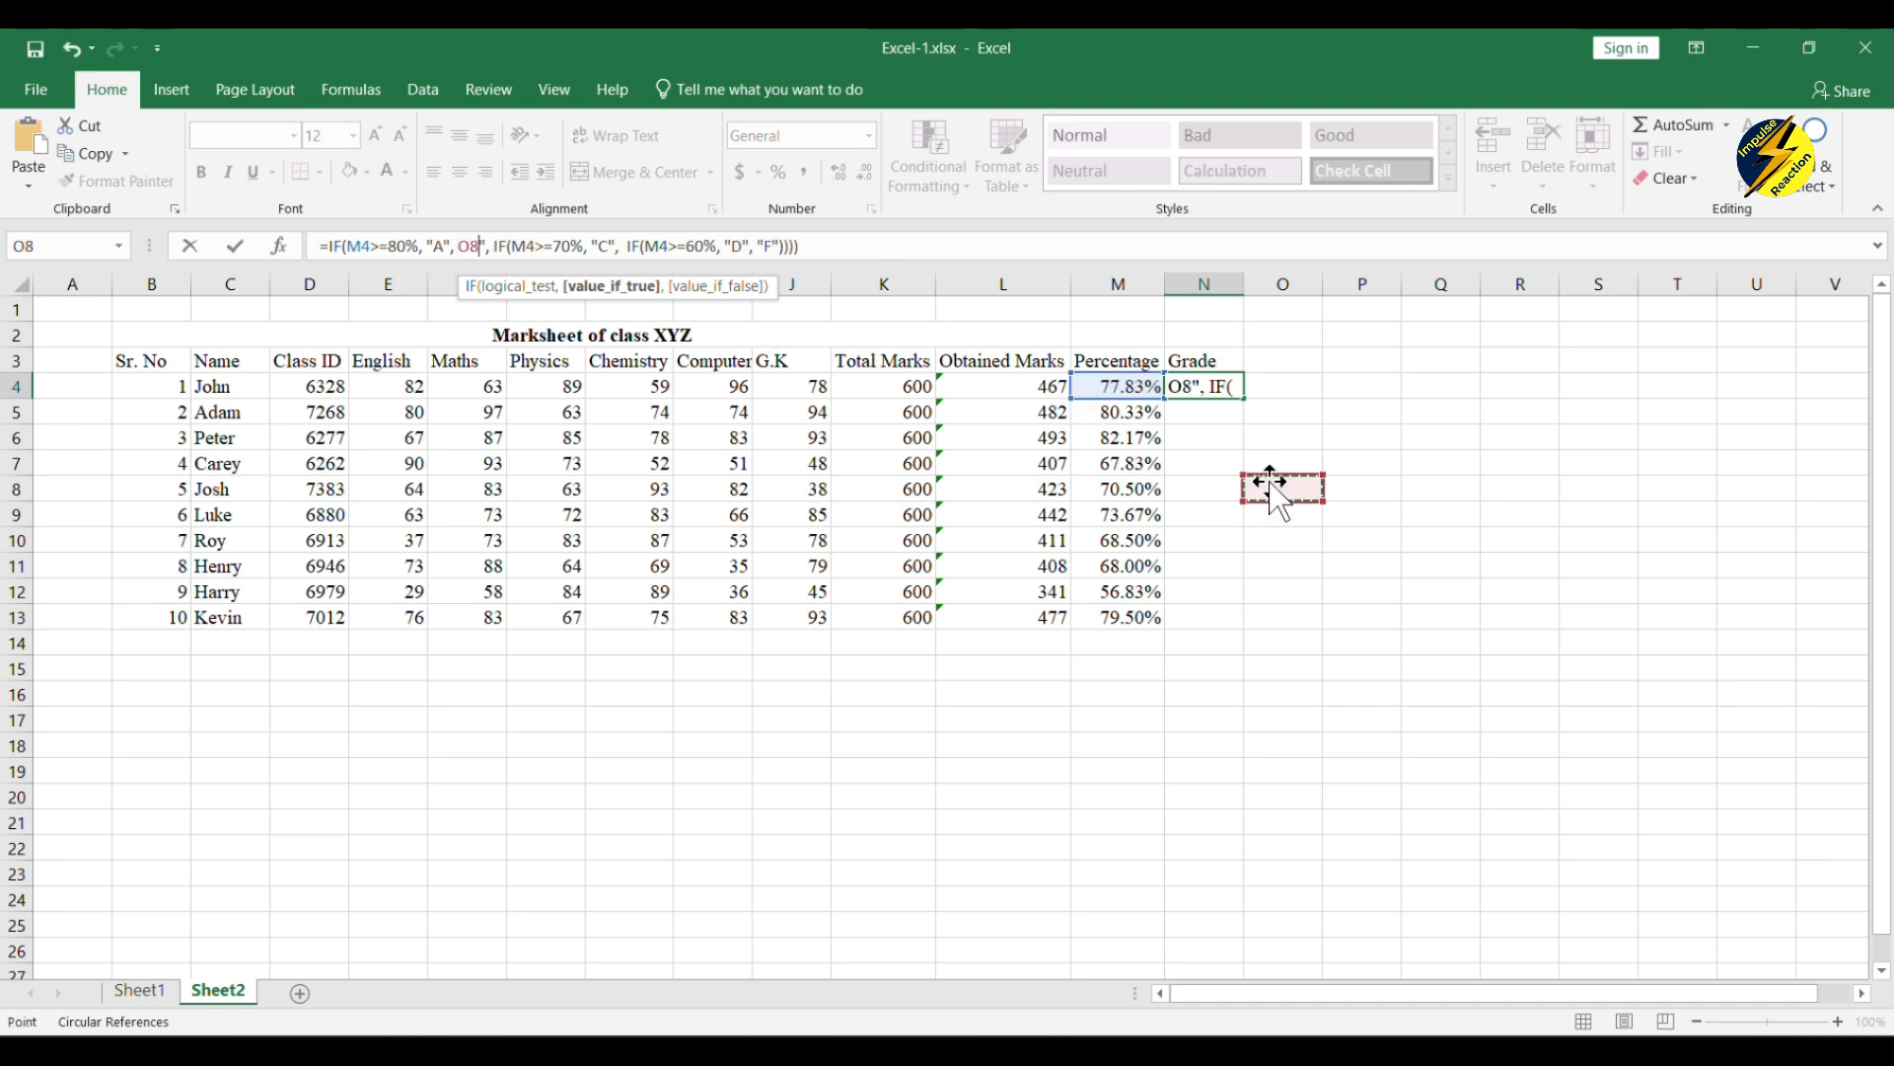
key("Escape")
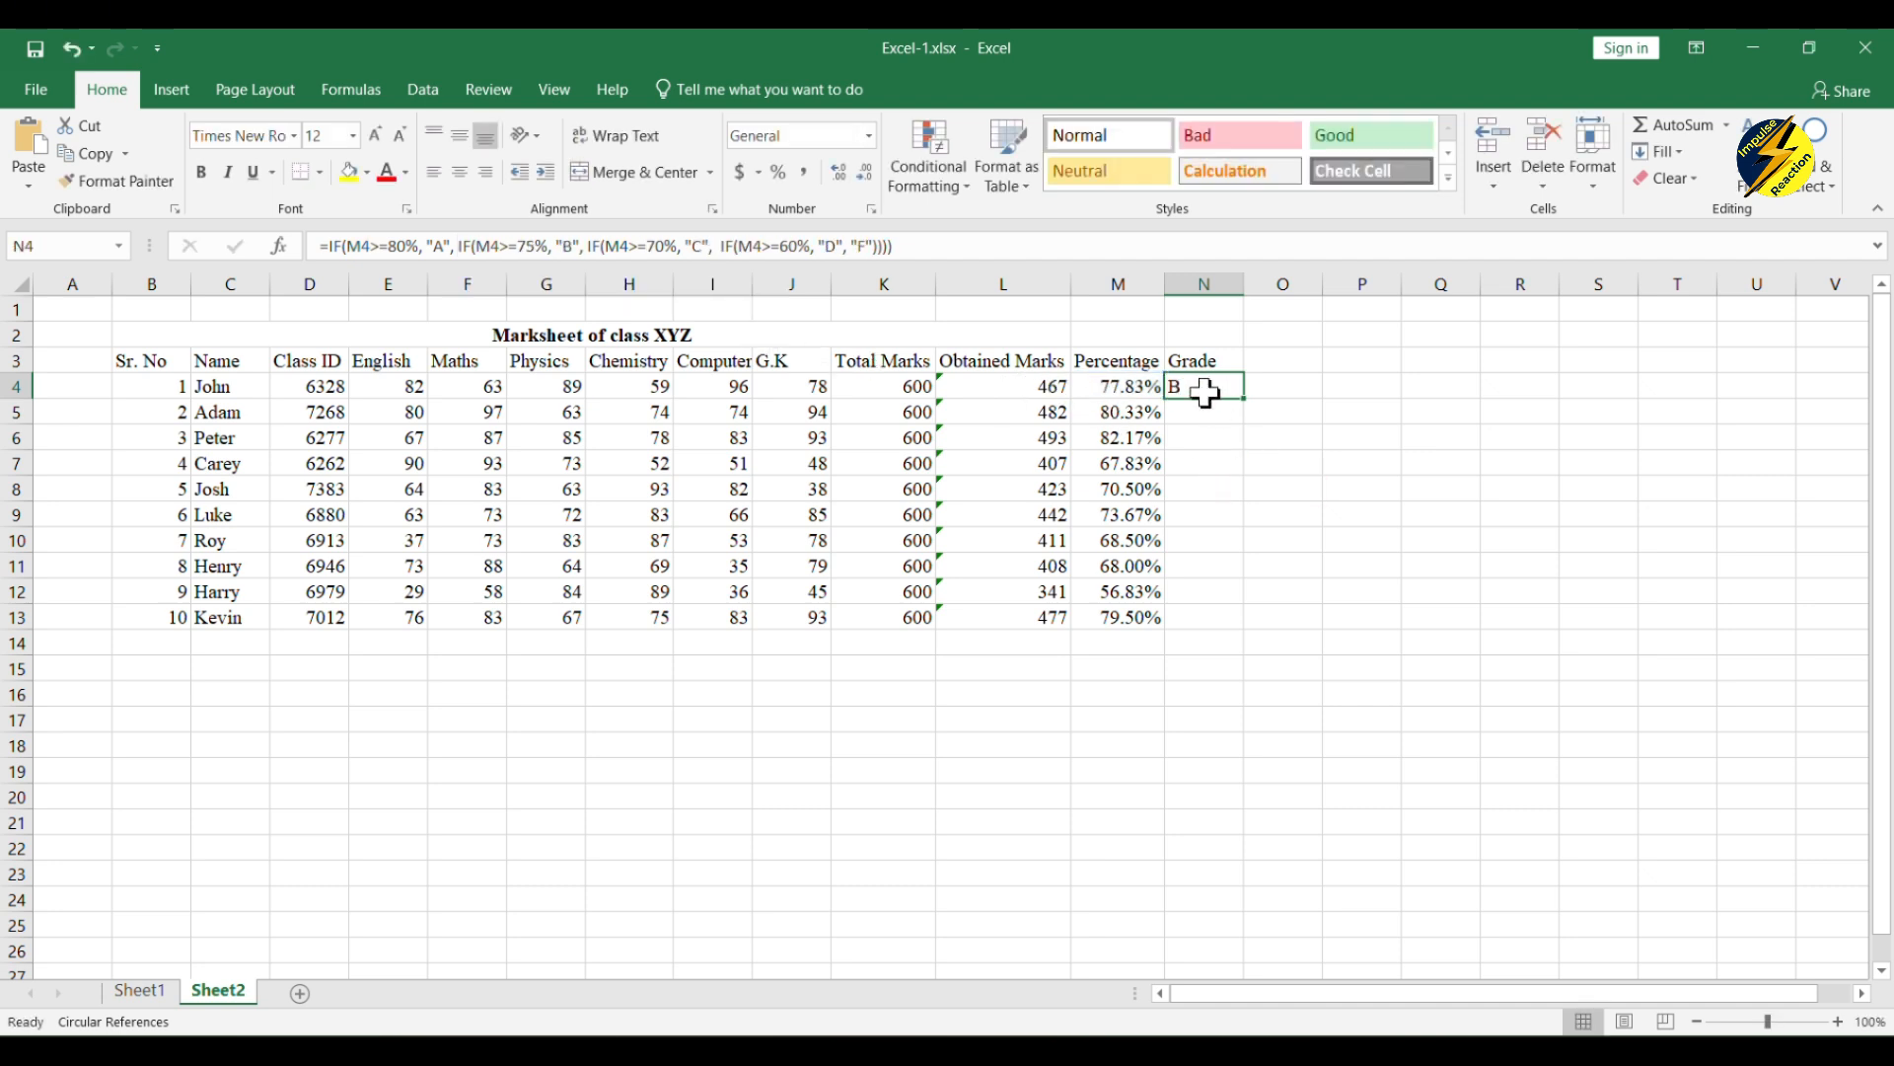
Step: Fill the grade formula from N4 down to N13 for all the remaining students
left_click_drag(1243, 398, 1239, 626)
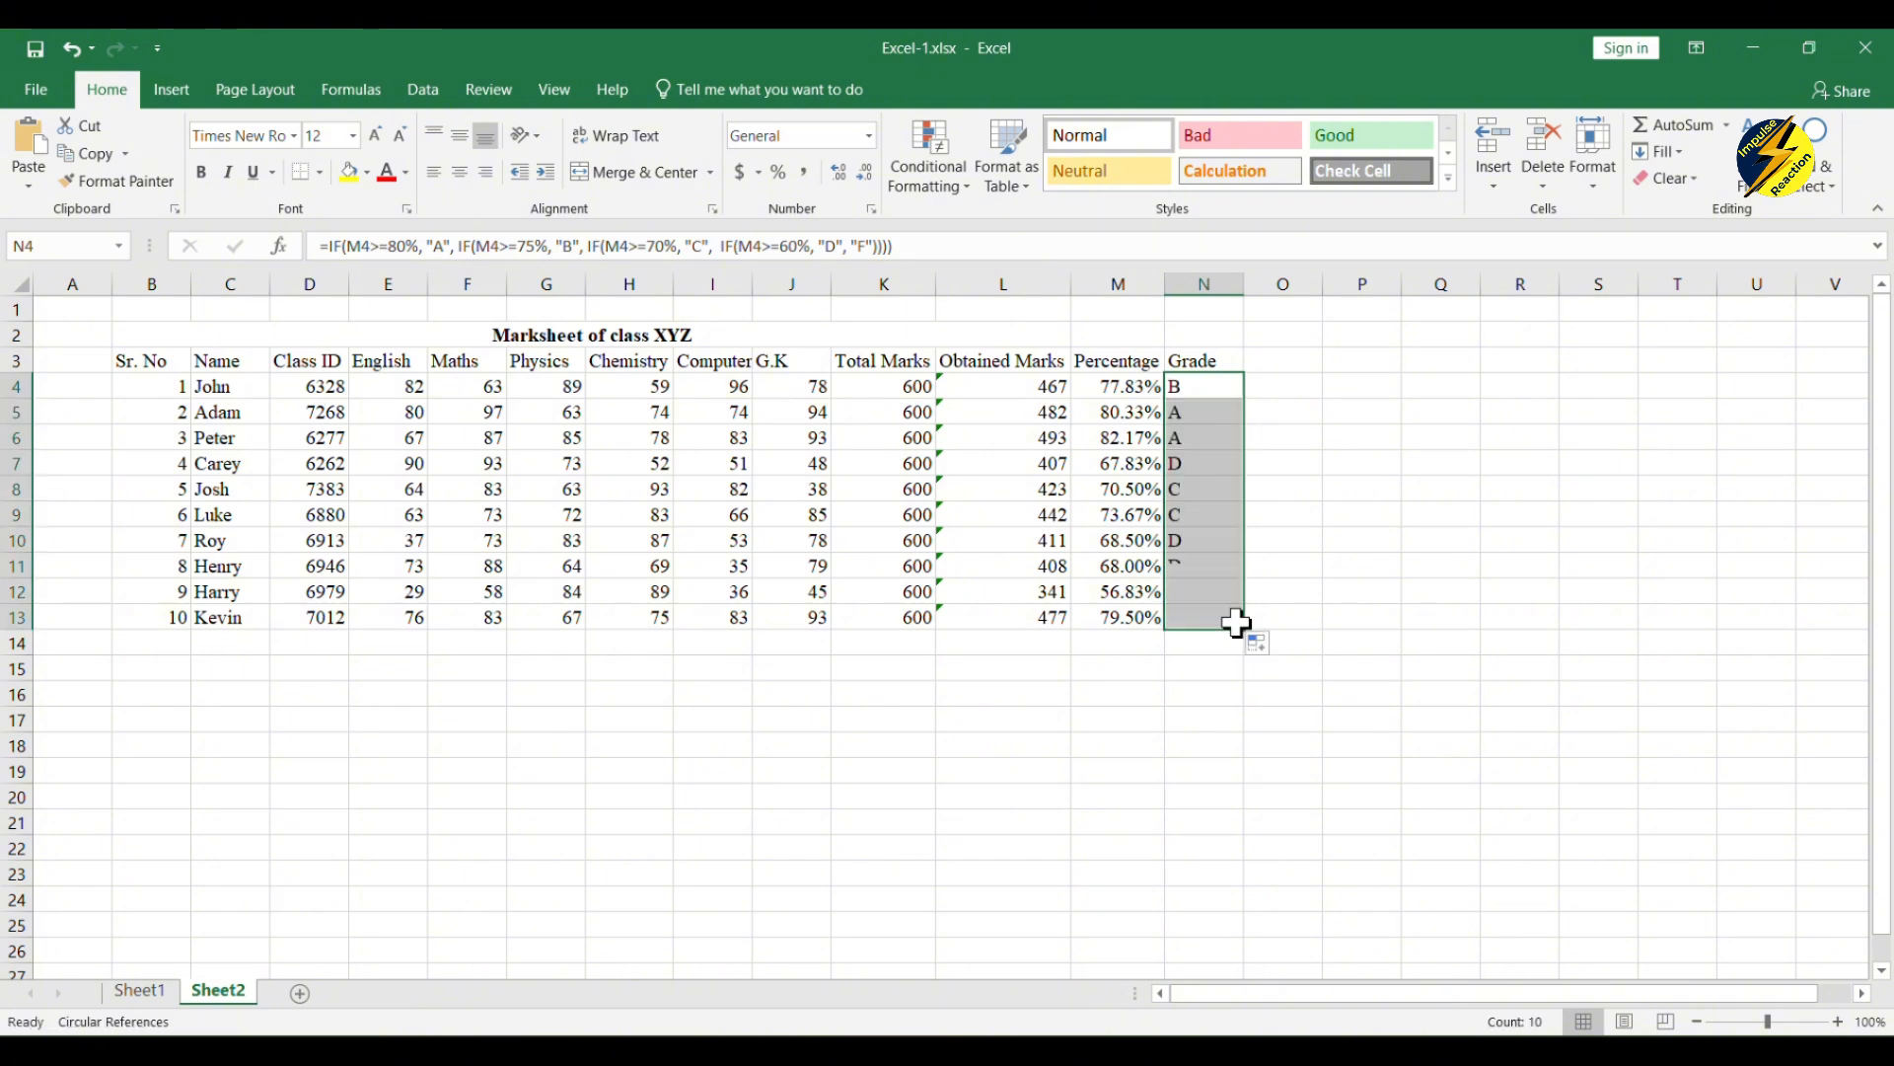
left_click(1305, 452)
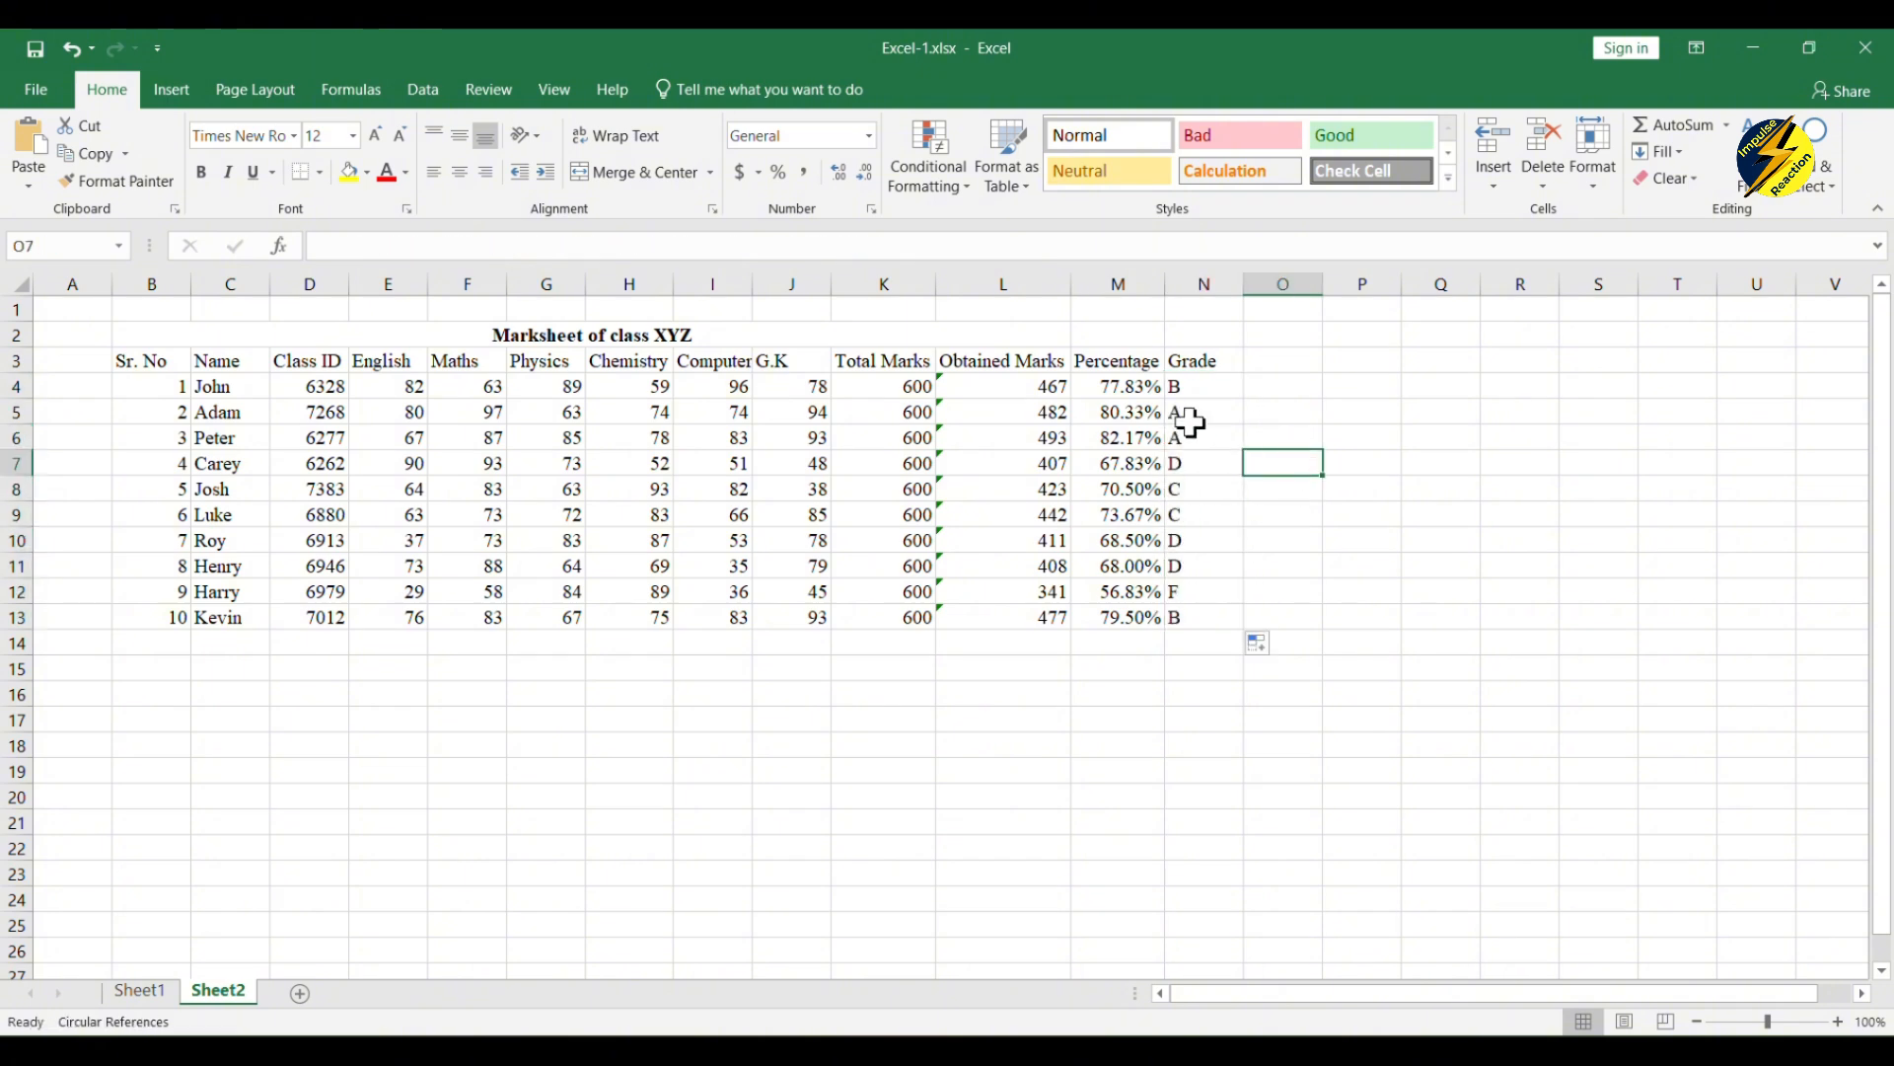
Step: Add the column heading "Position" in O3, next to the Grade heading
left_click(1259, 366)
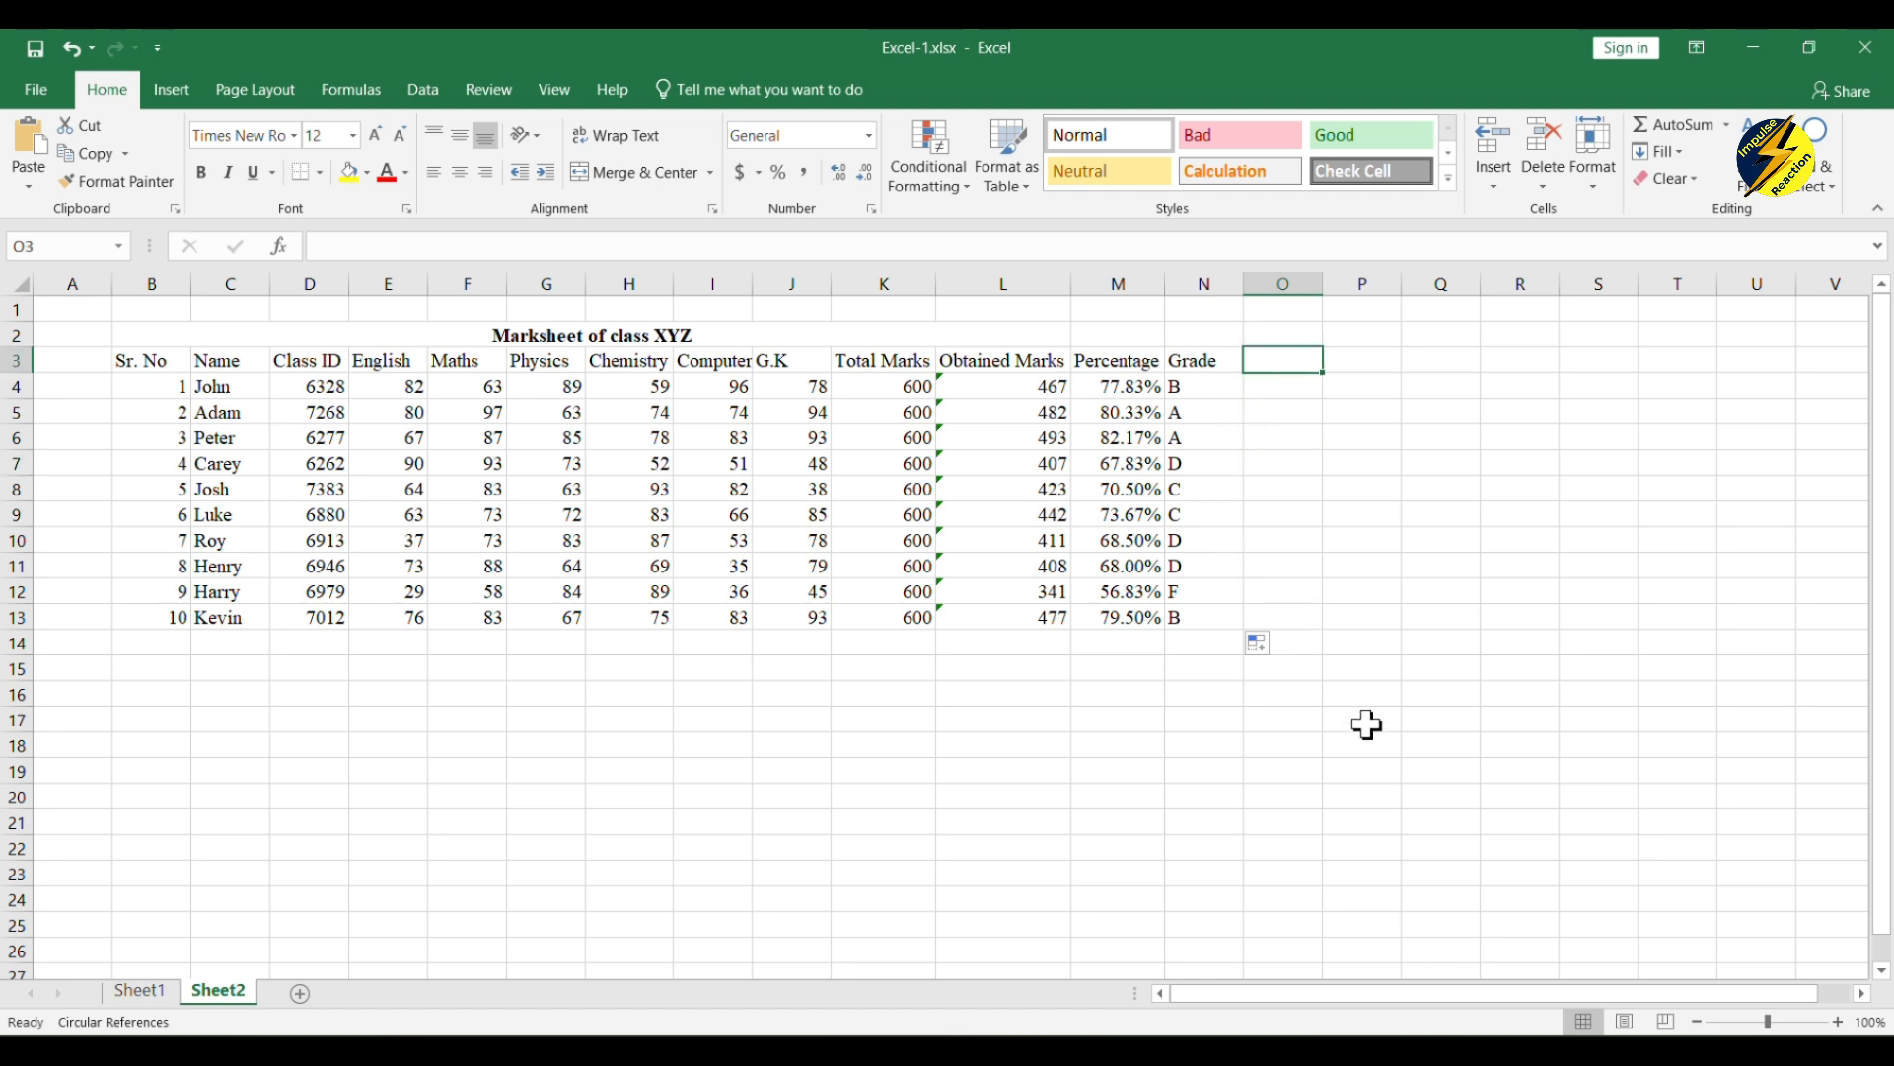
type("pOS")
key("BackSpace")
key("BackSpace")
key("BackSpace")
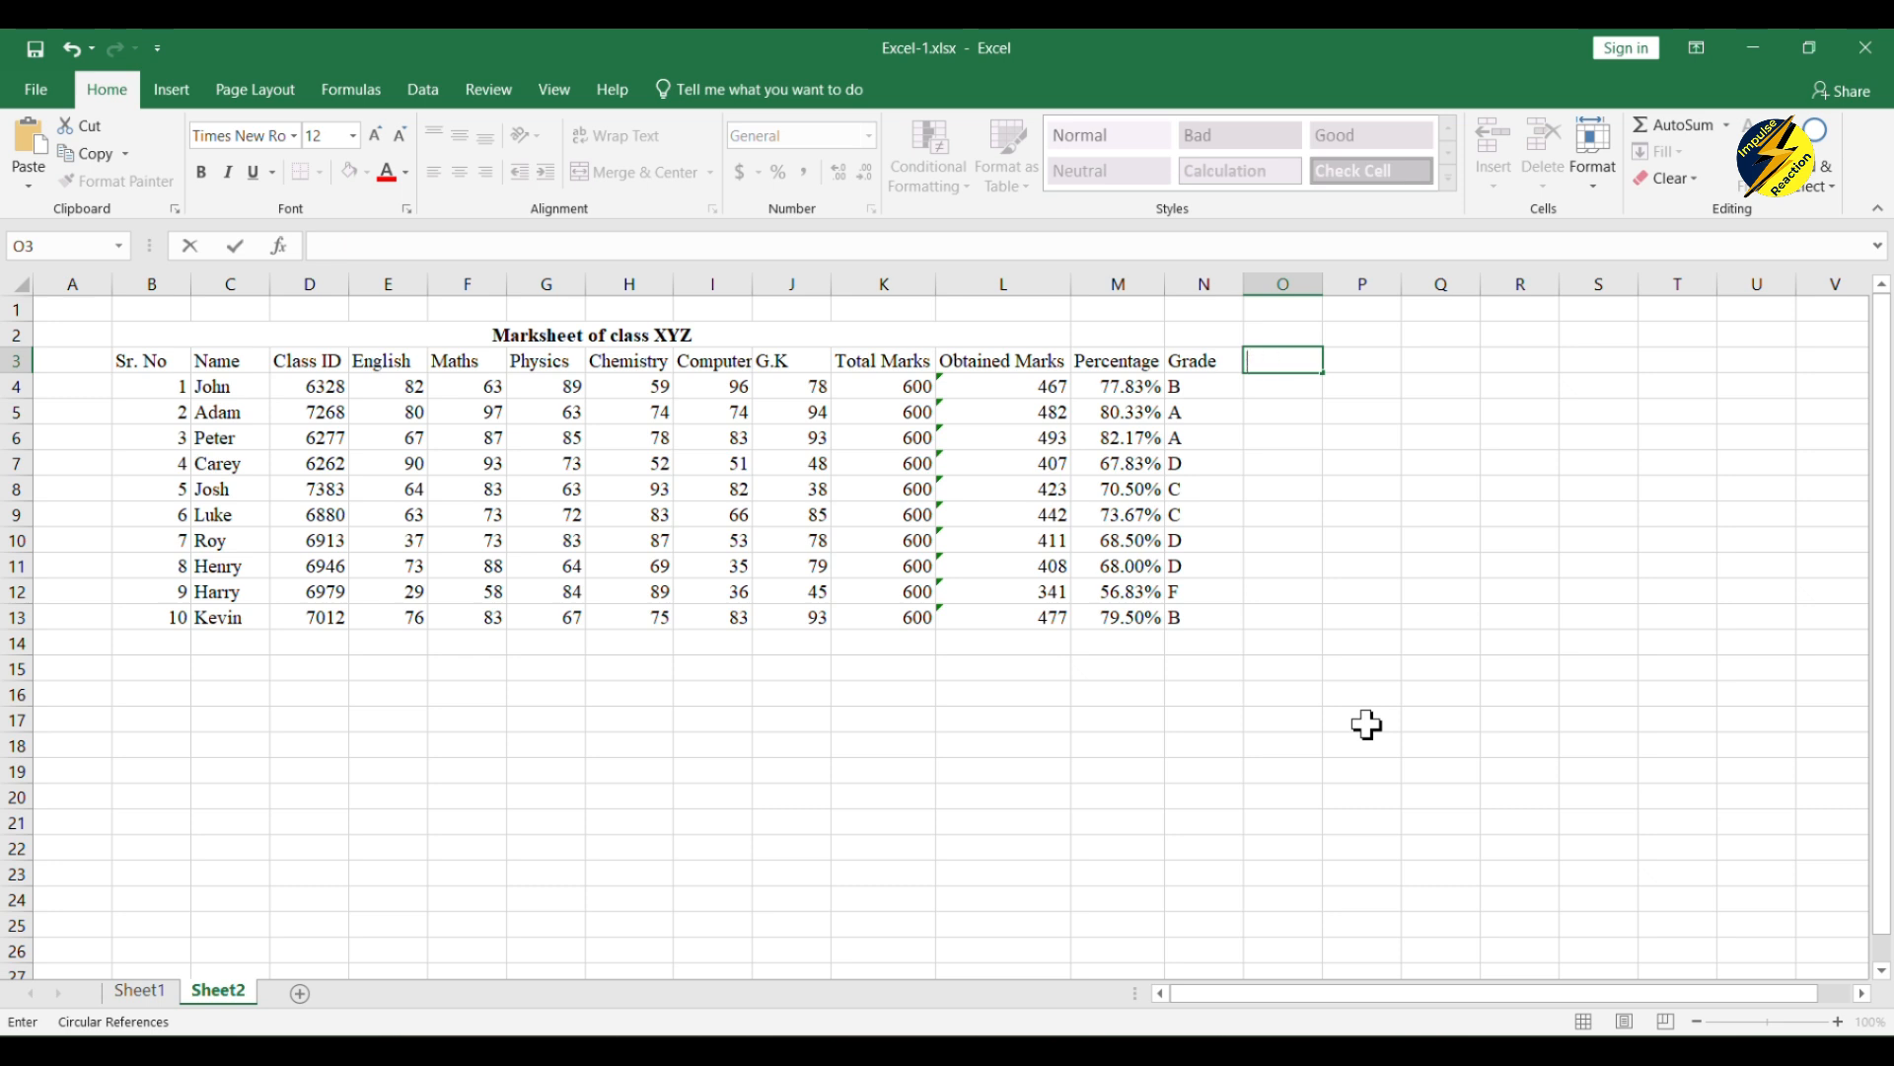
type("Position")
left_click(1292, 396)
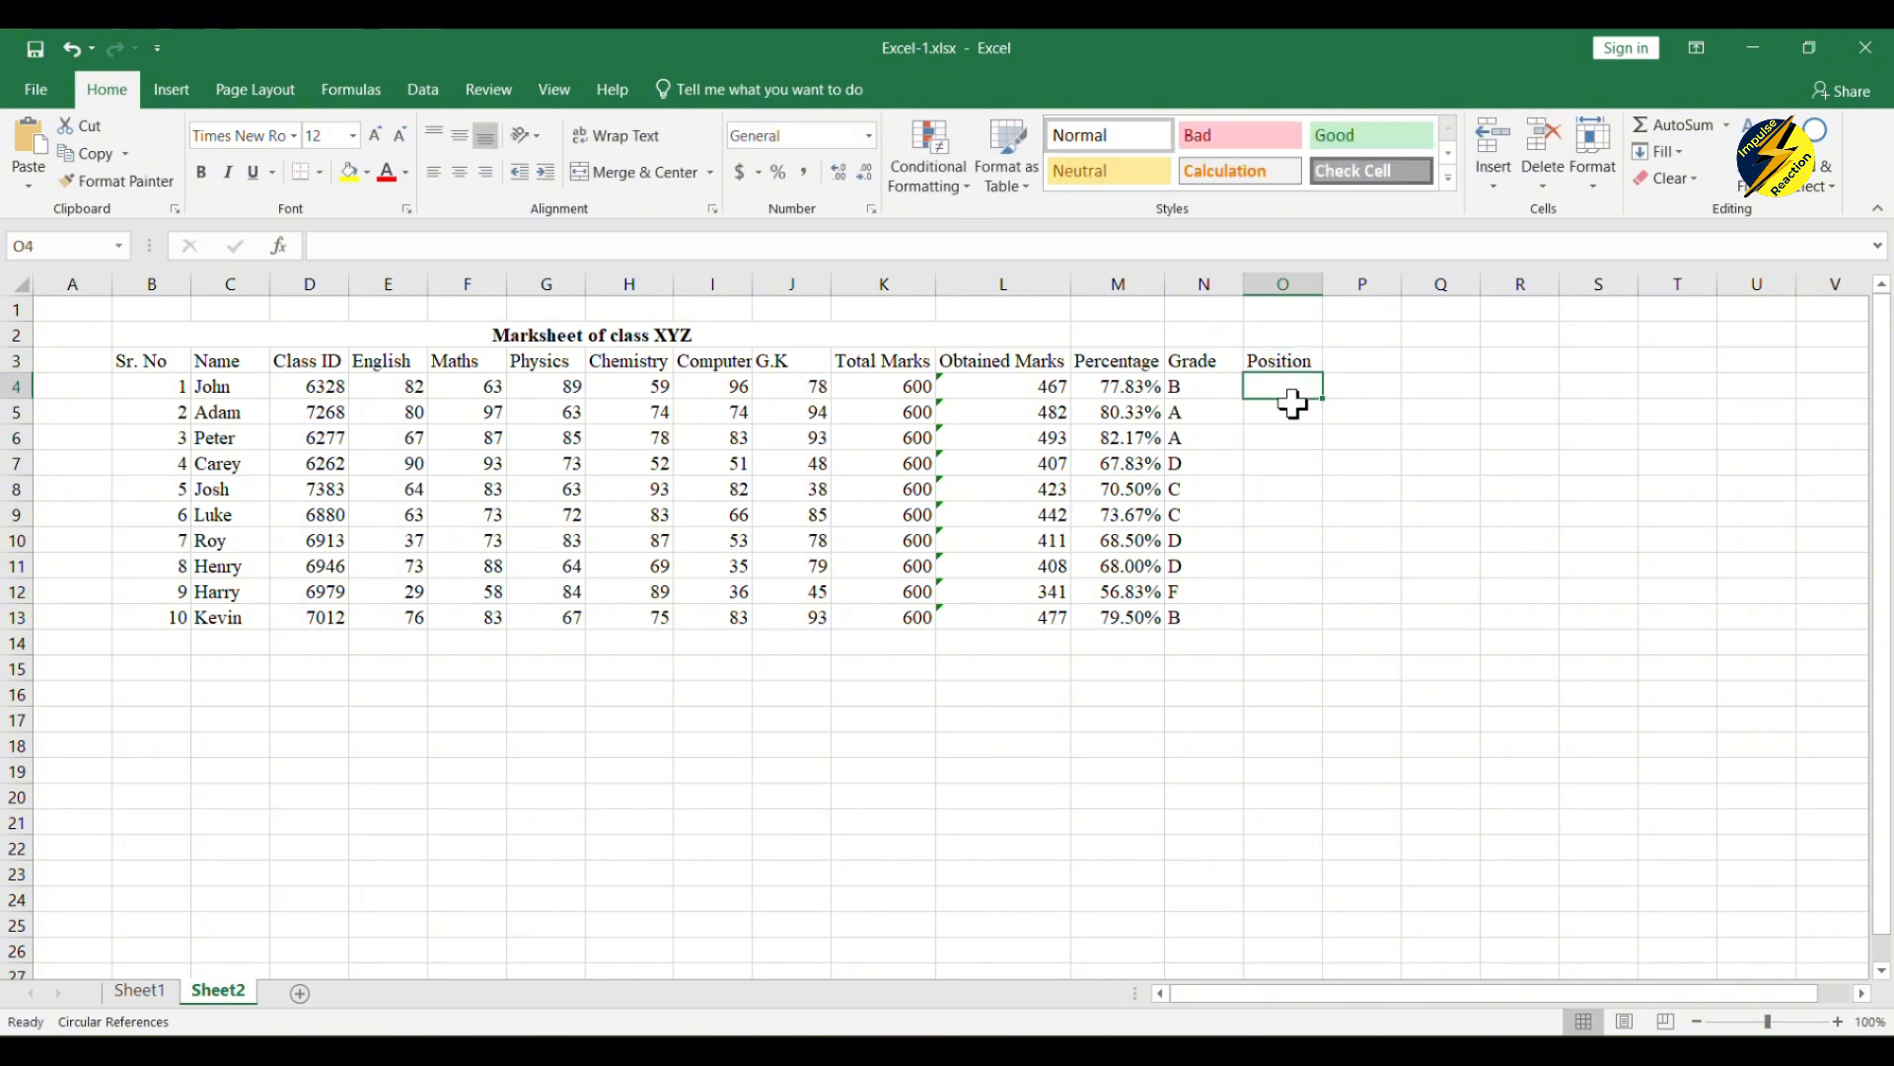
Step: Begin a RANK formula in O4 that takes the first student's percentage, M4, as the number to rank
left_click(470, 246)
type("=")
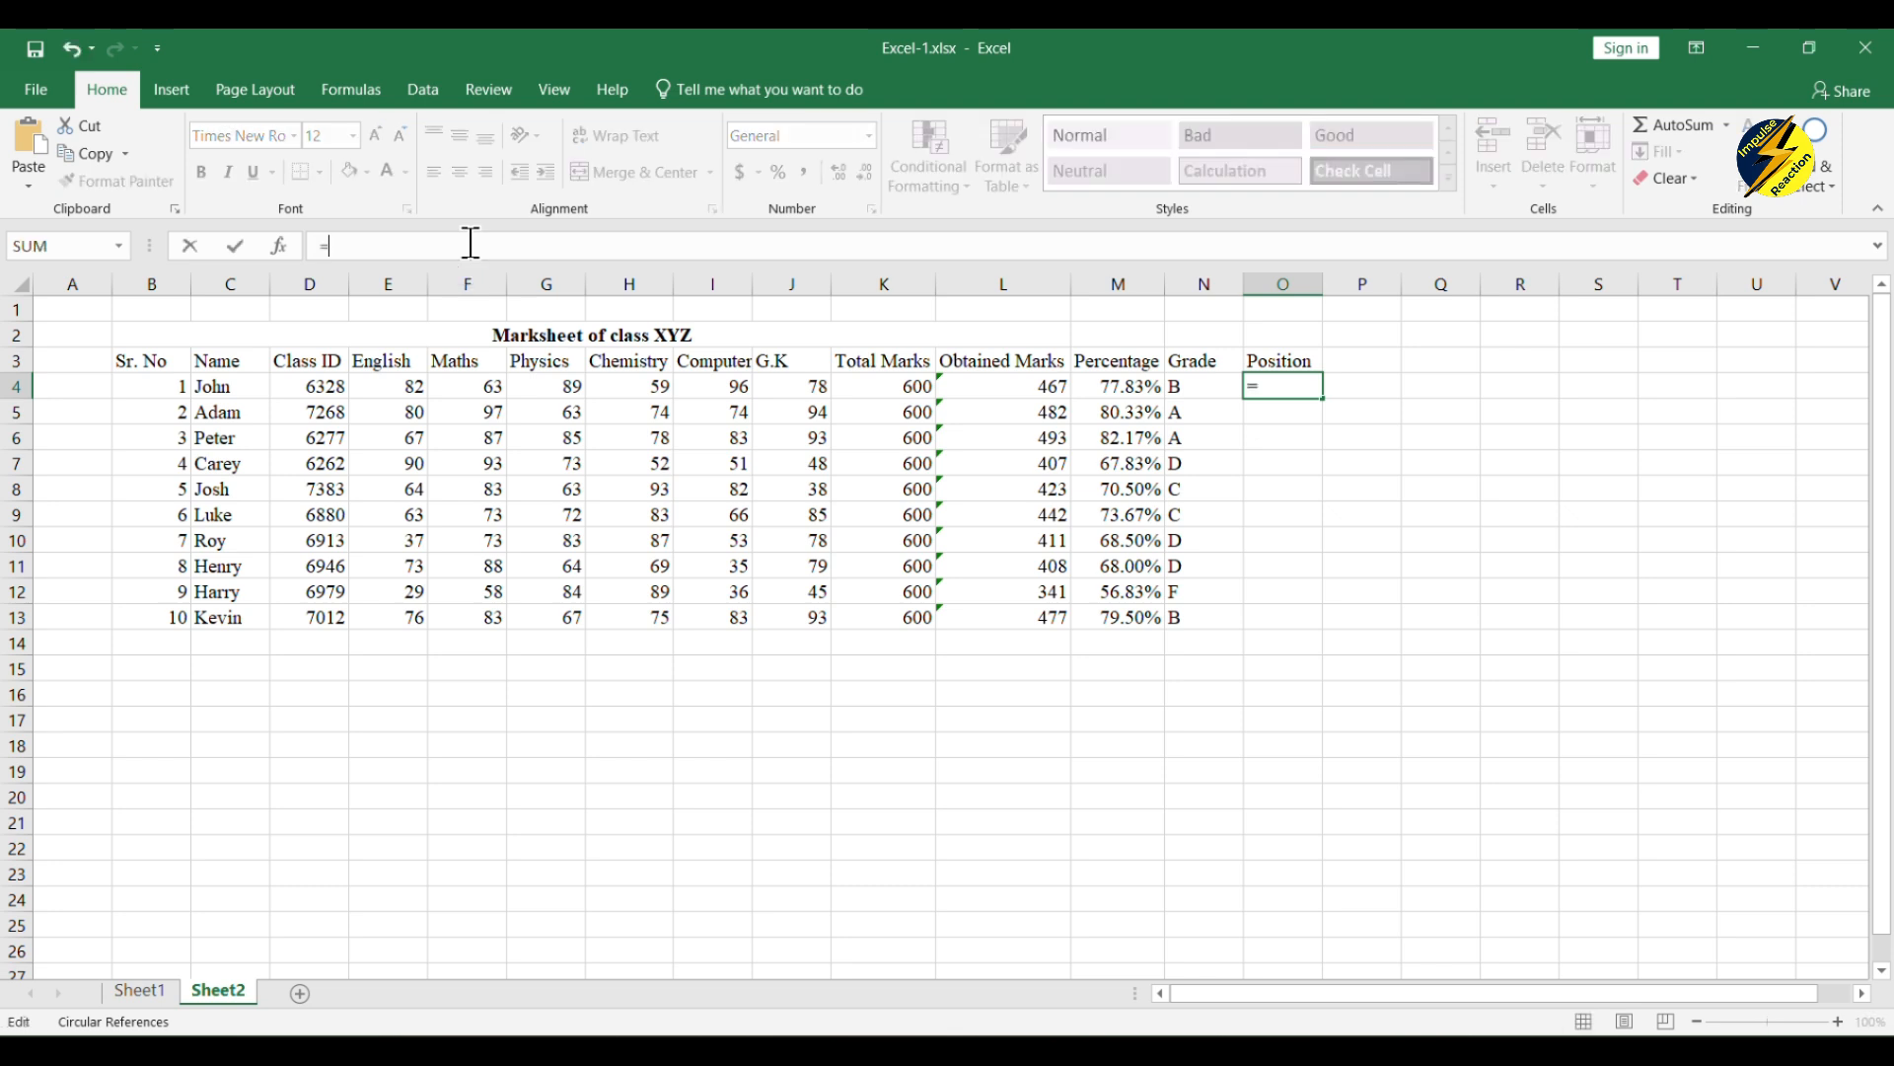
type("Rank")
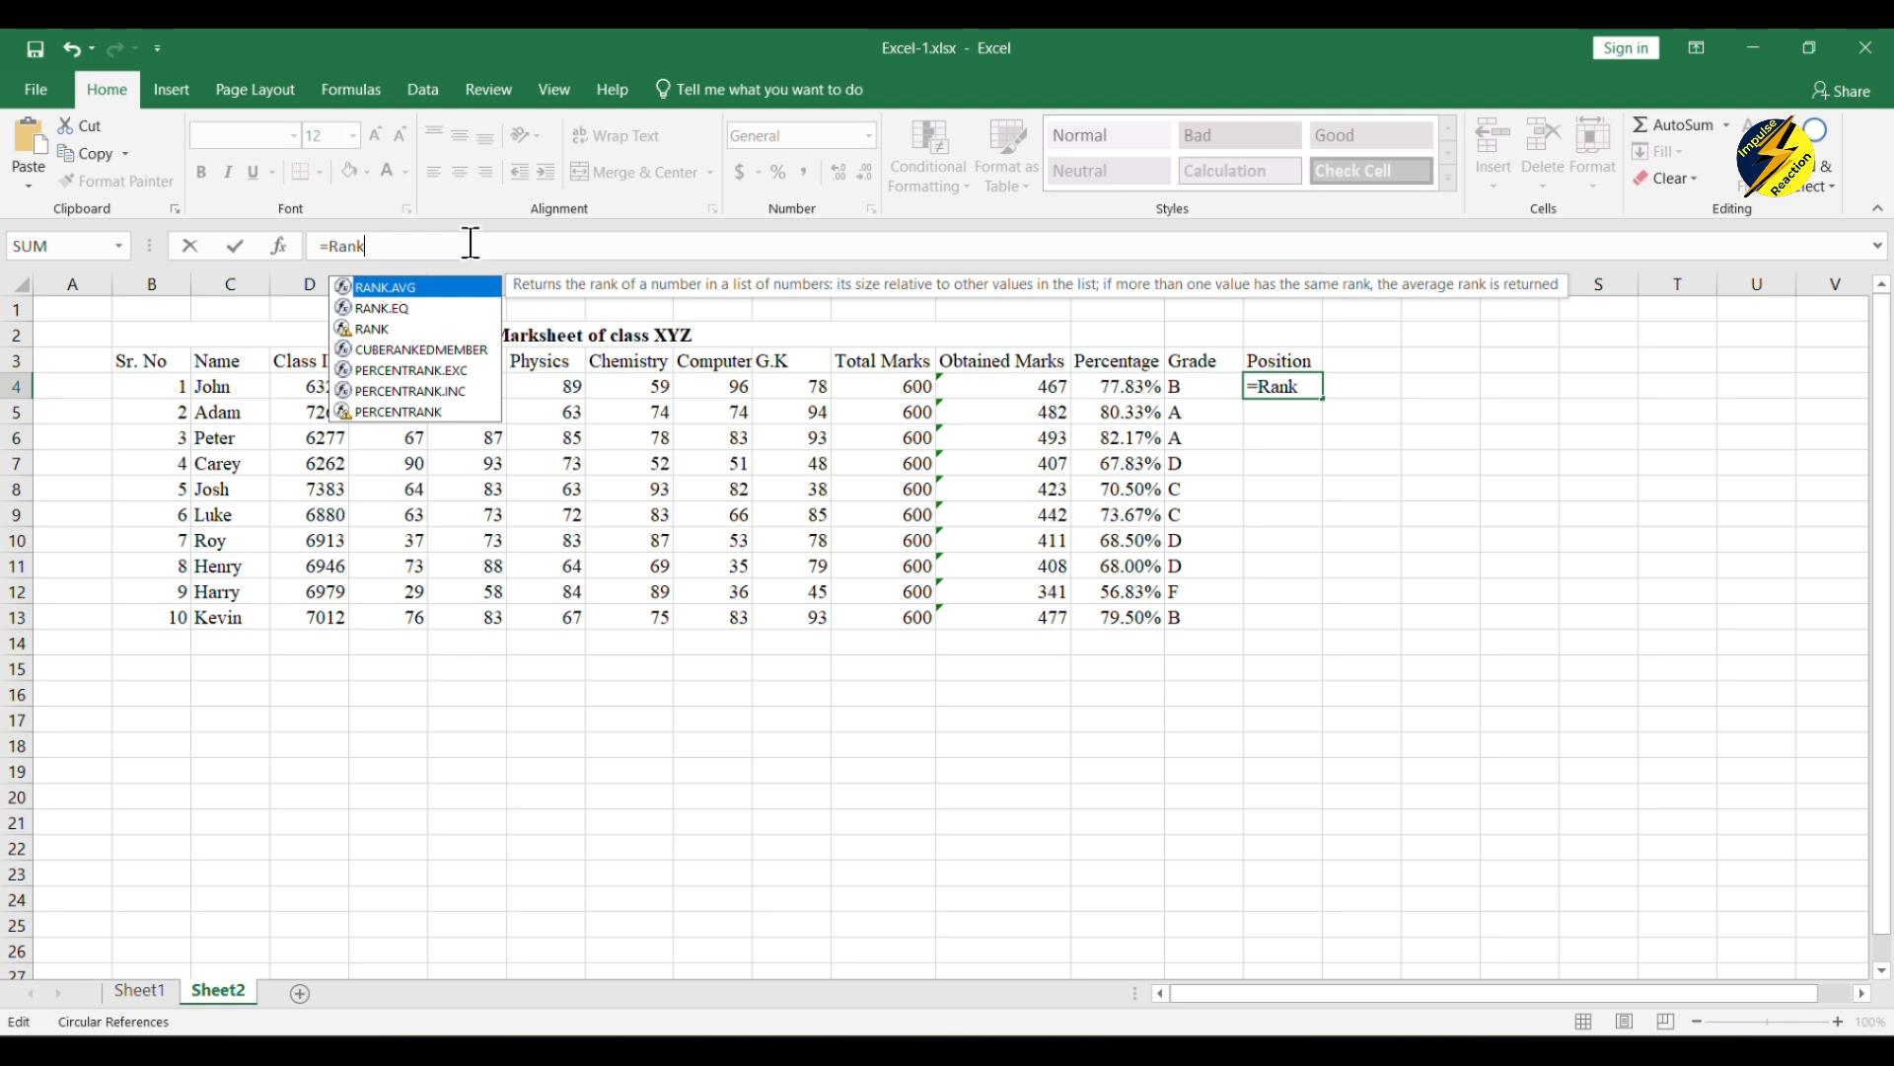
key("BackSpace")
key("BackSpace")
key("BackSpace")
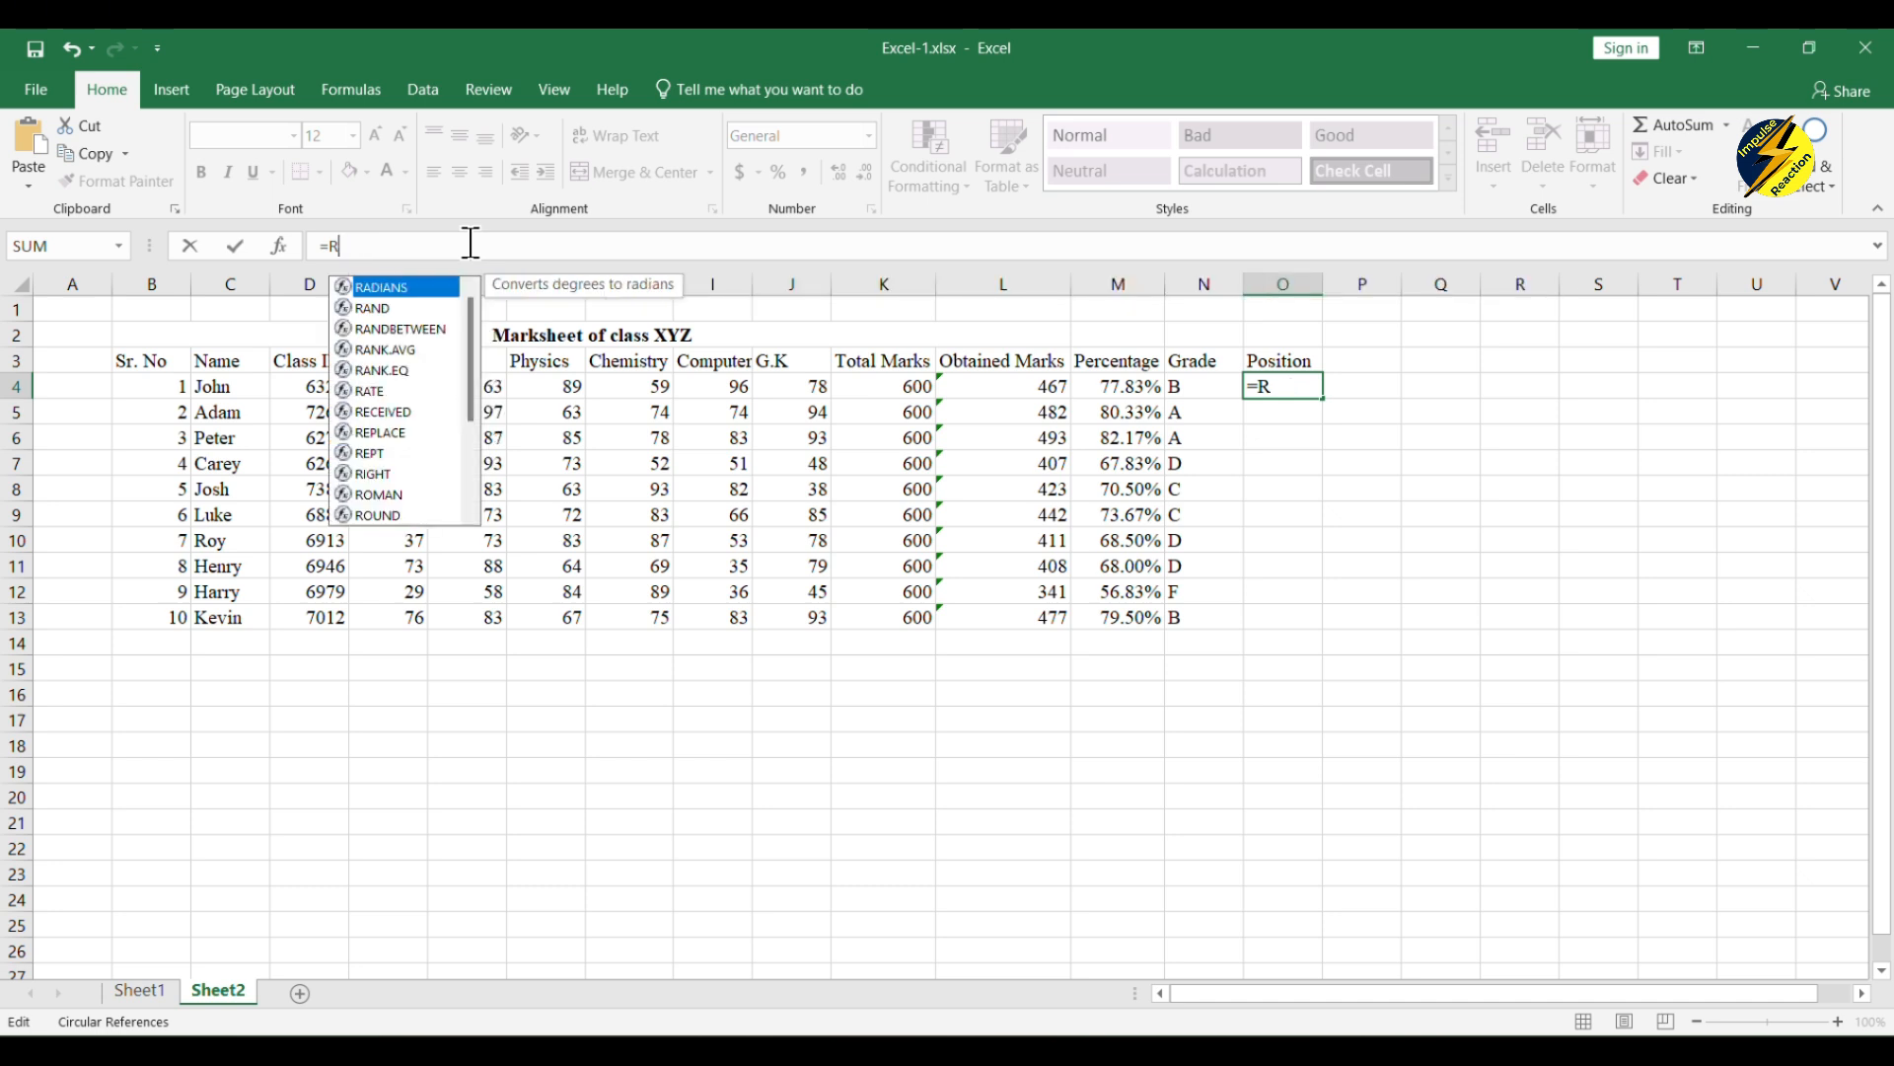
type("ANK")
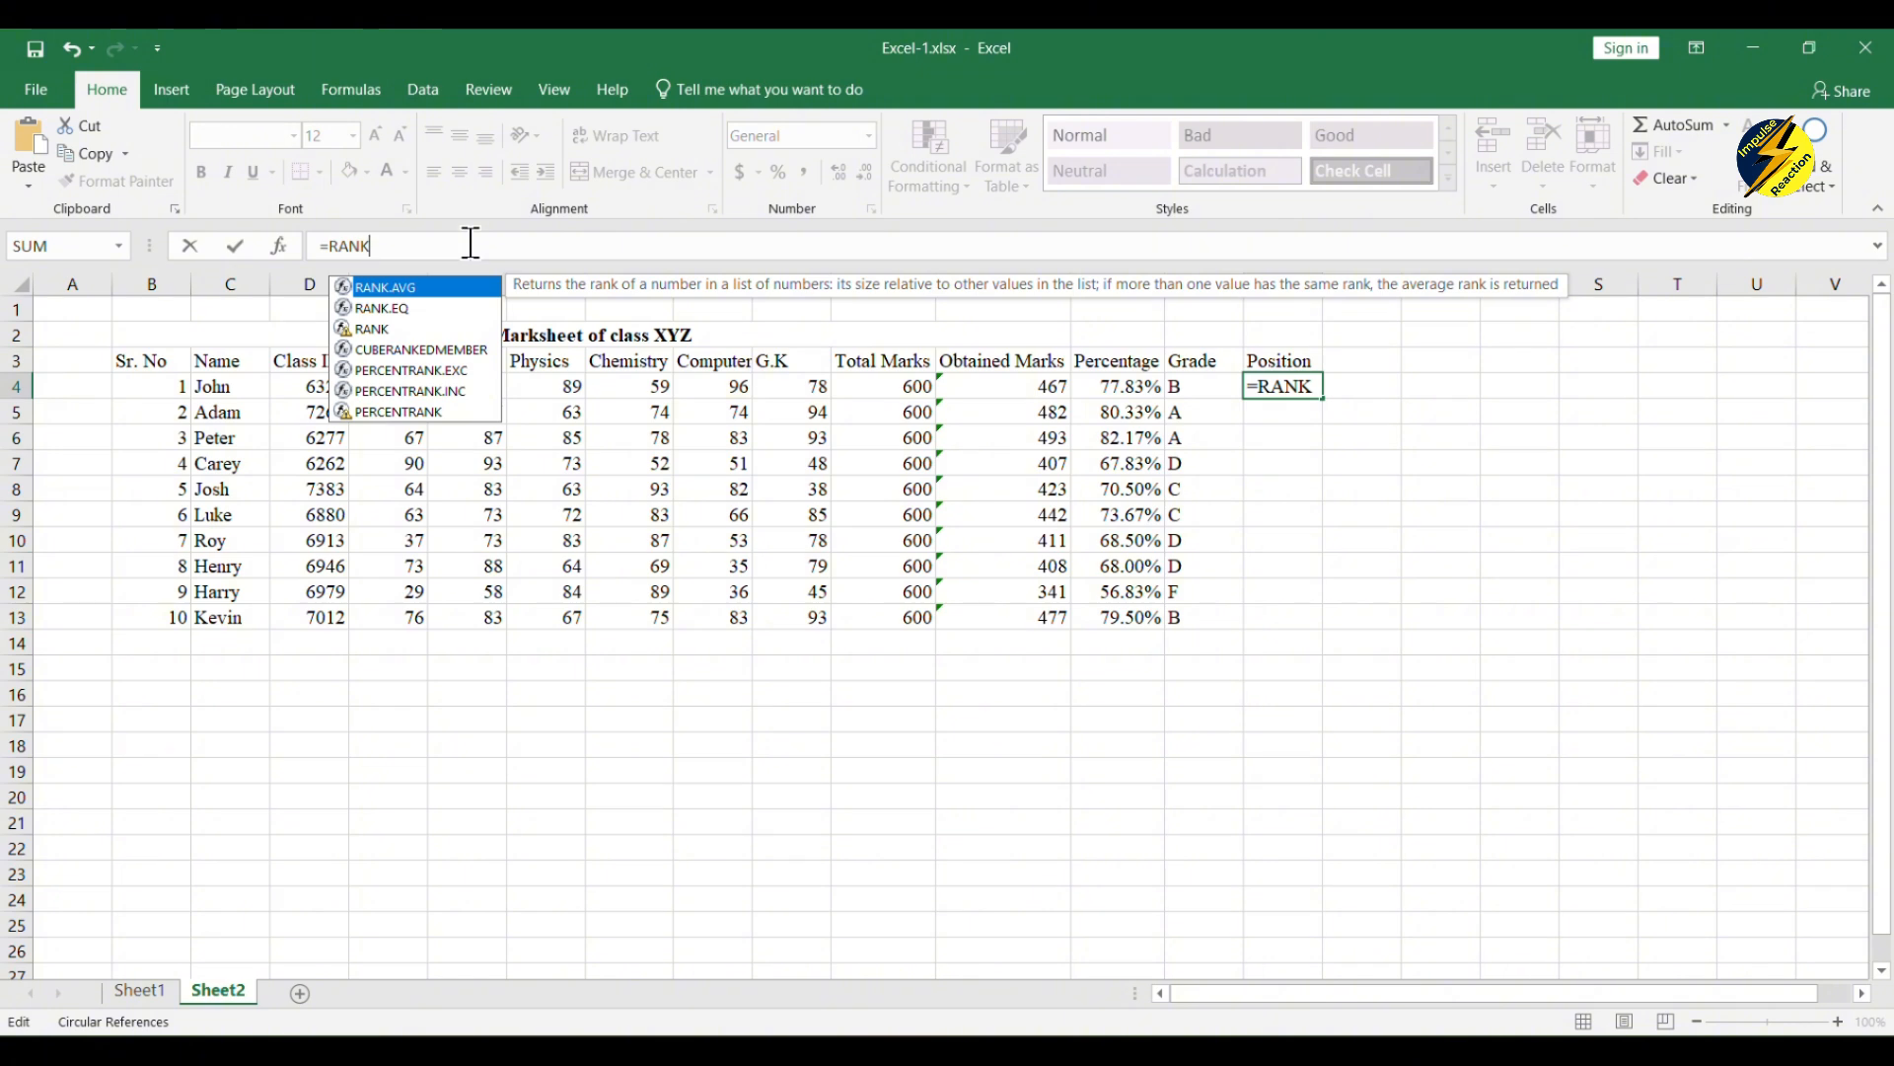
type("(")
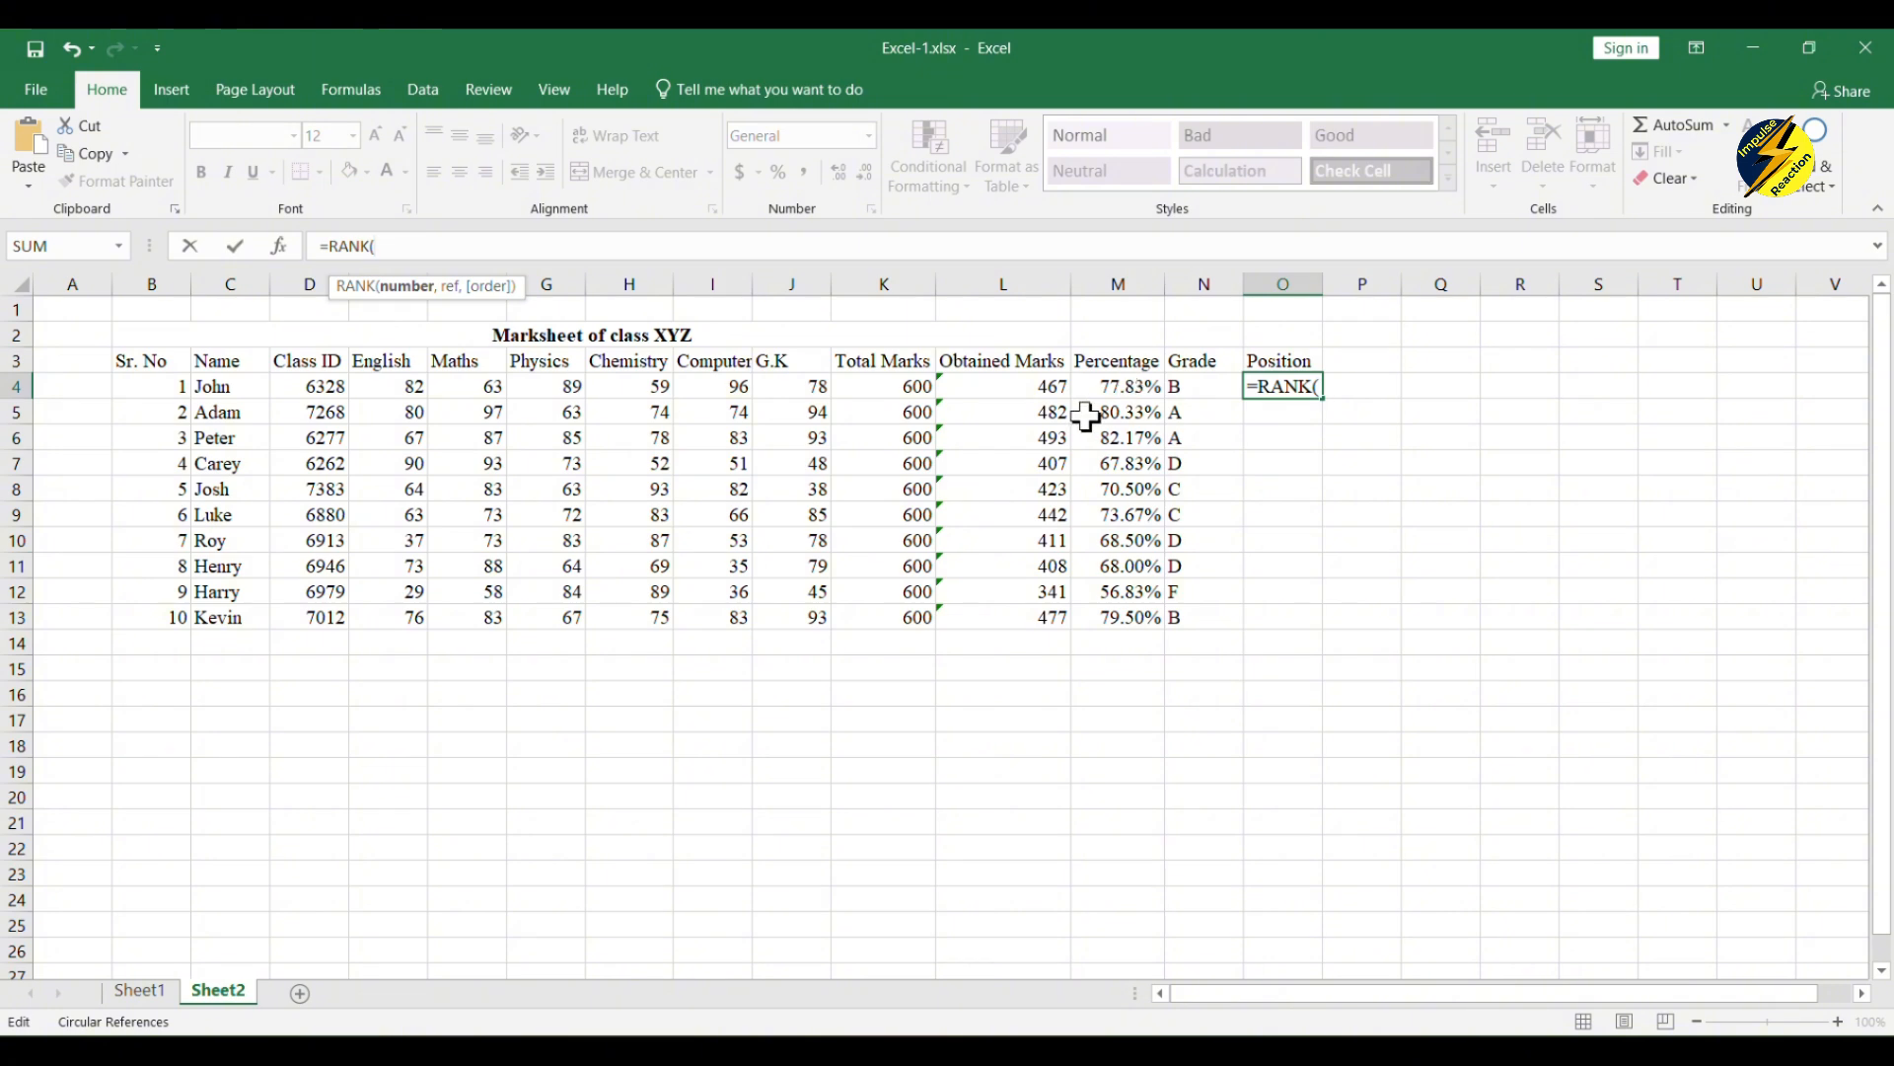
type("M4")
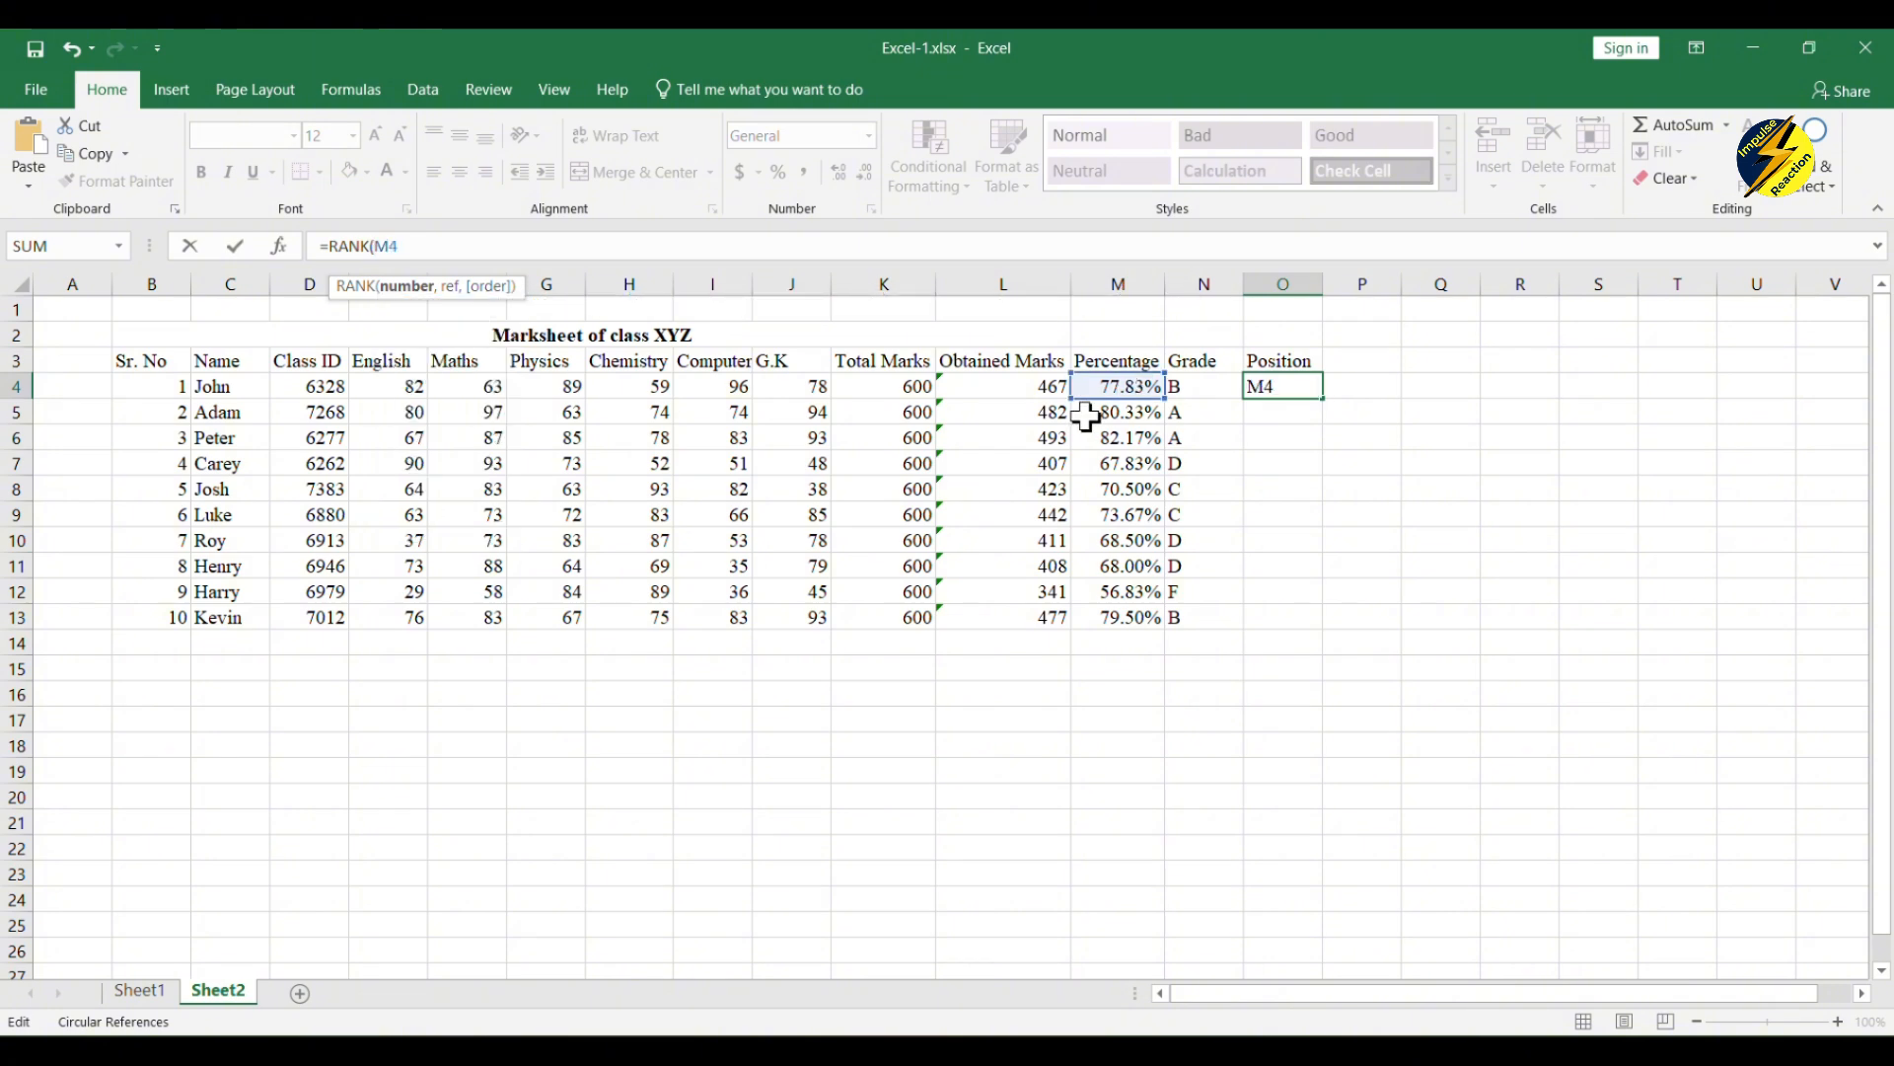
type(",")
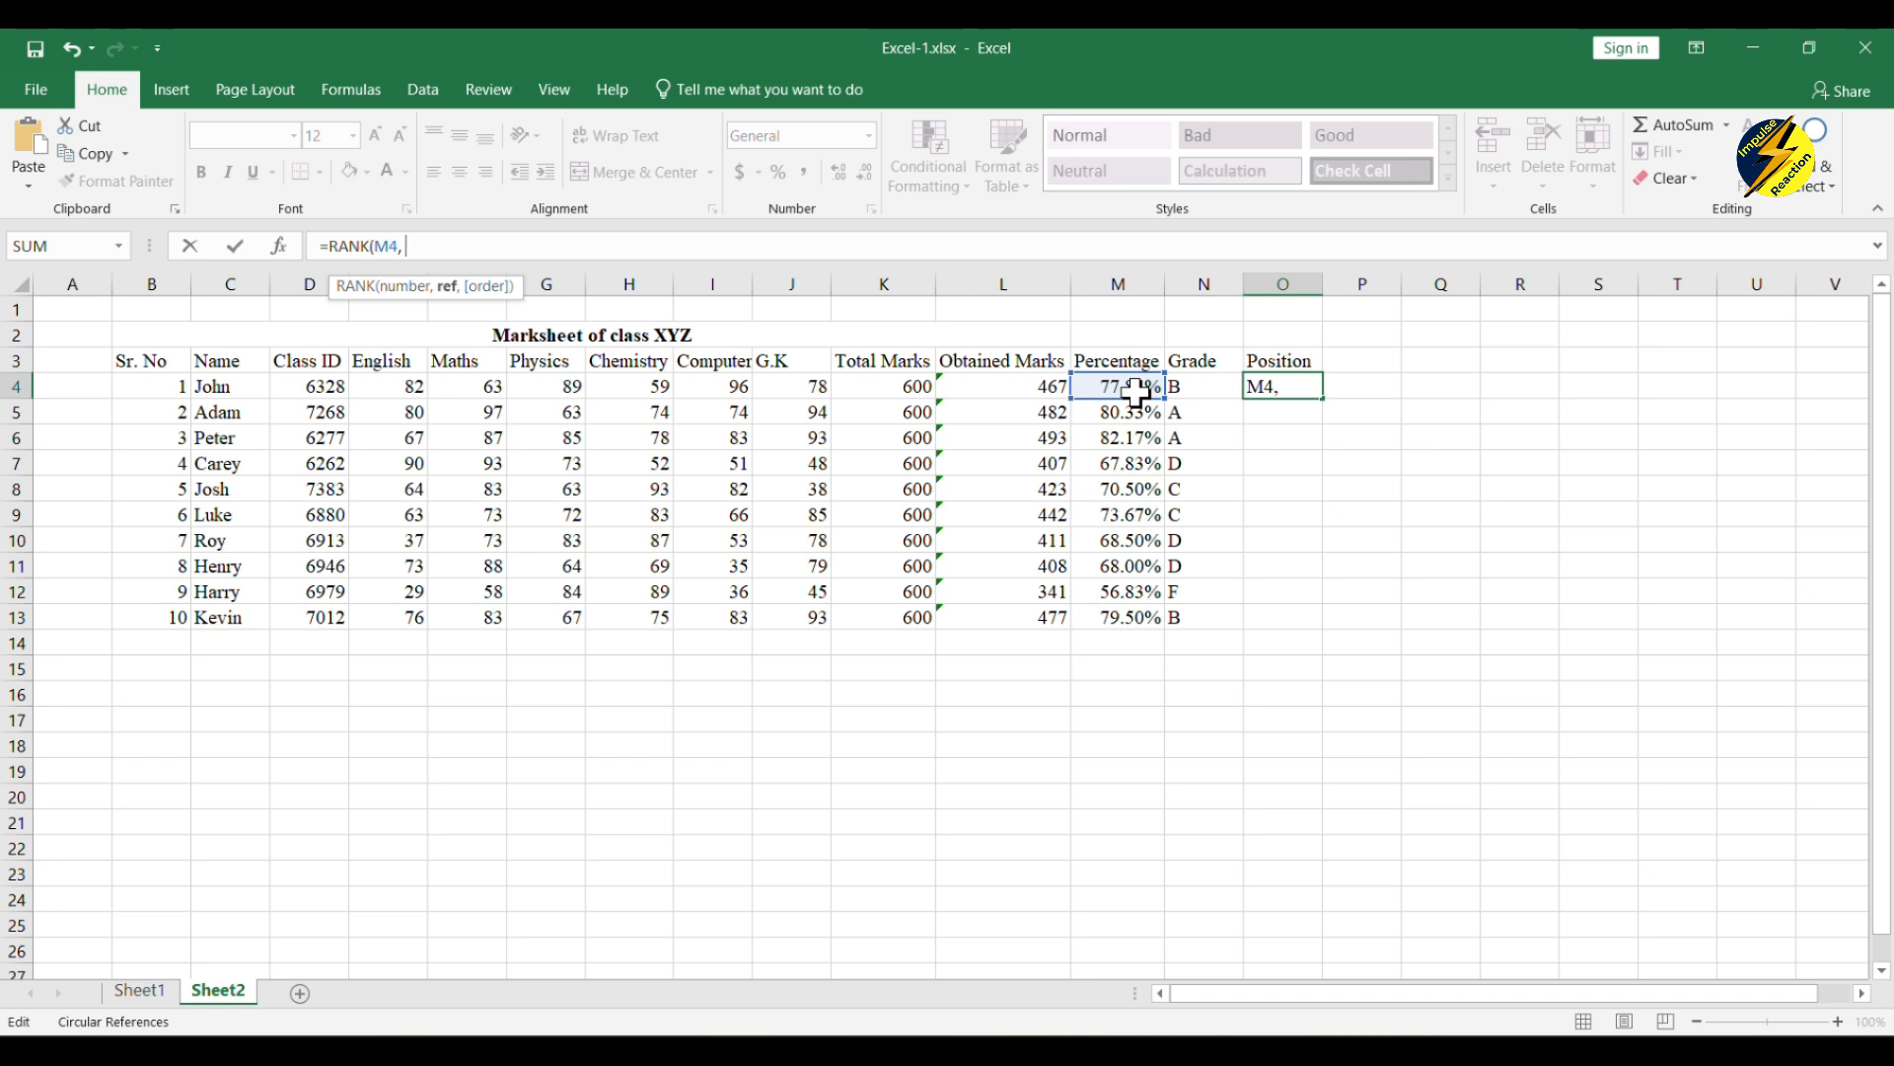
Step: Give the RANK formula the percentages M4:M13 as its reference and make that range absolute as $M$4:$M$13
left_click_drag(1138, 392, 1125, 617)
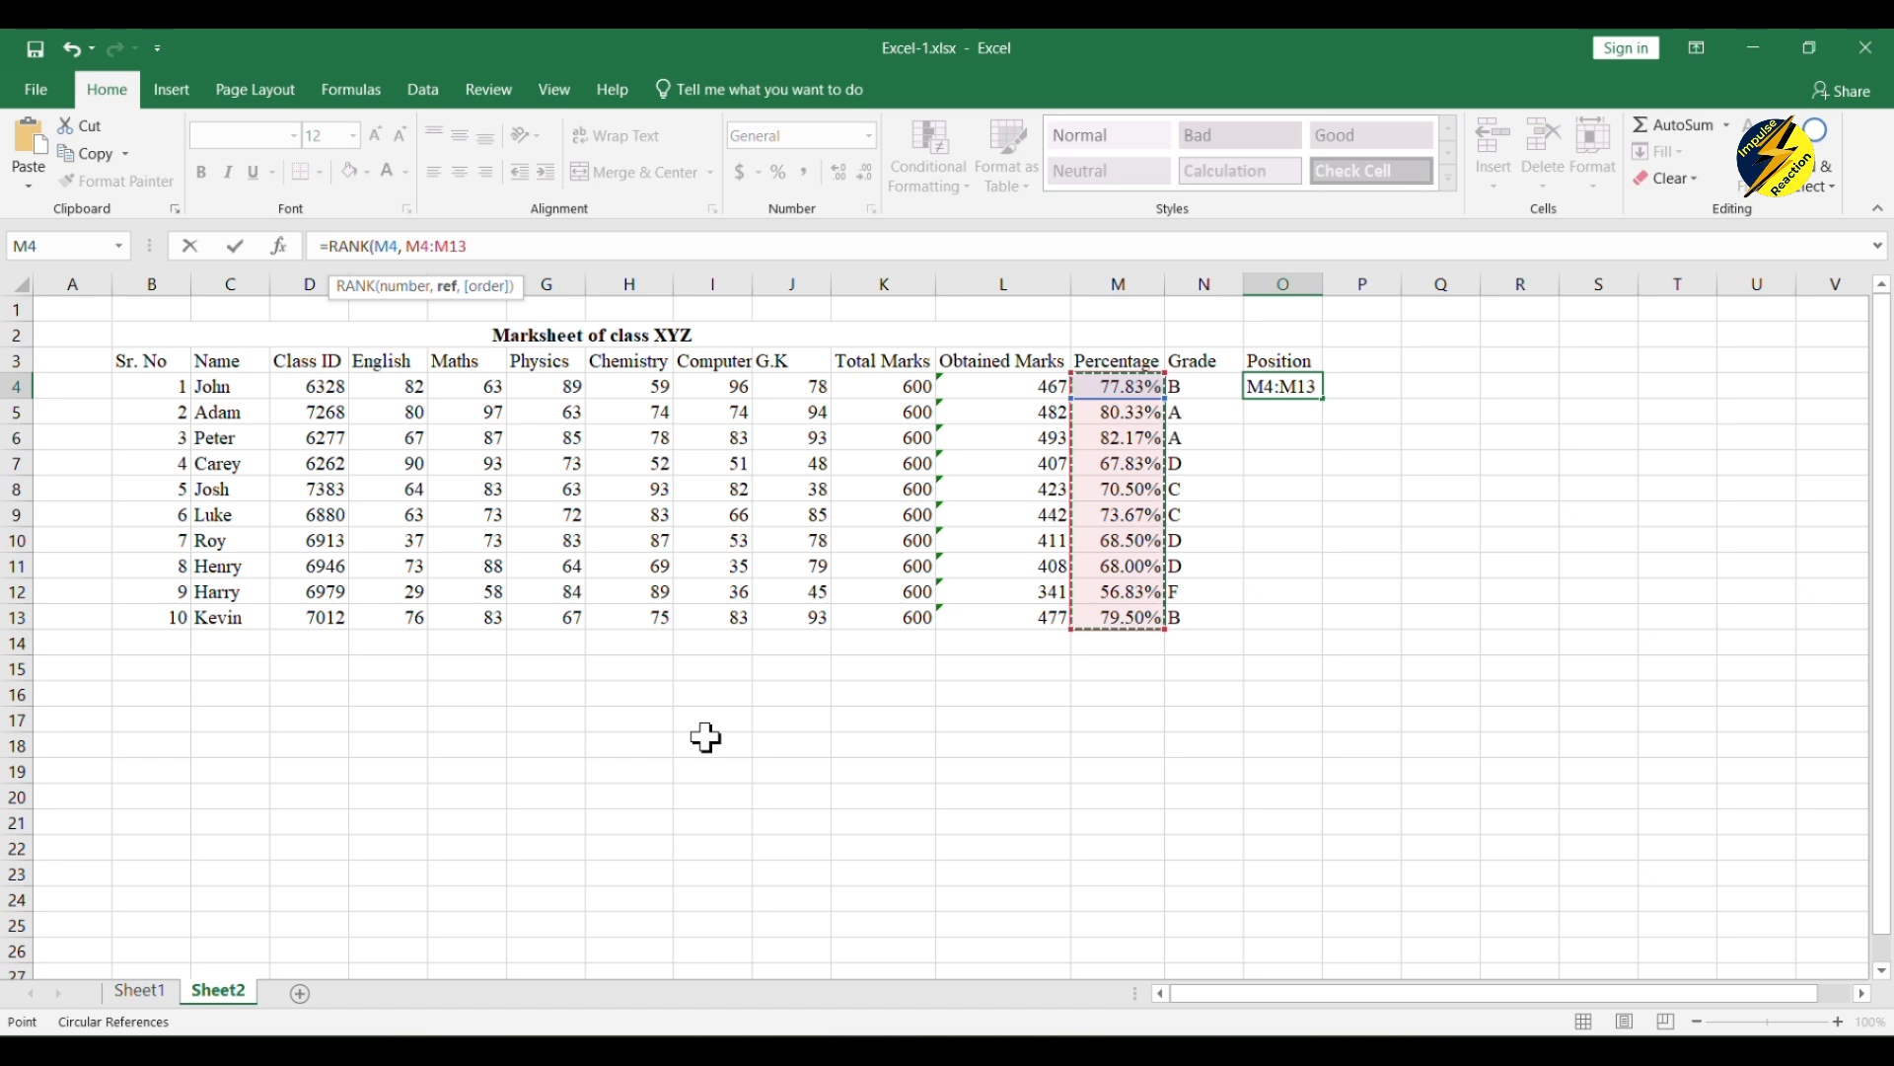
key("shift+Left")
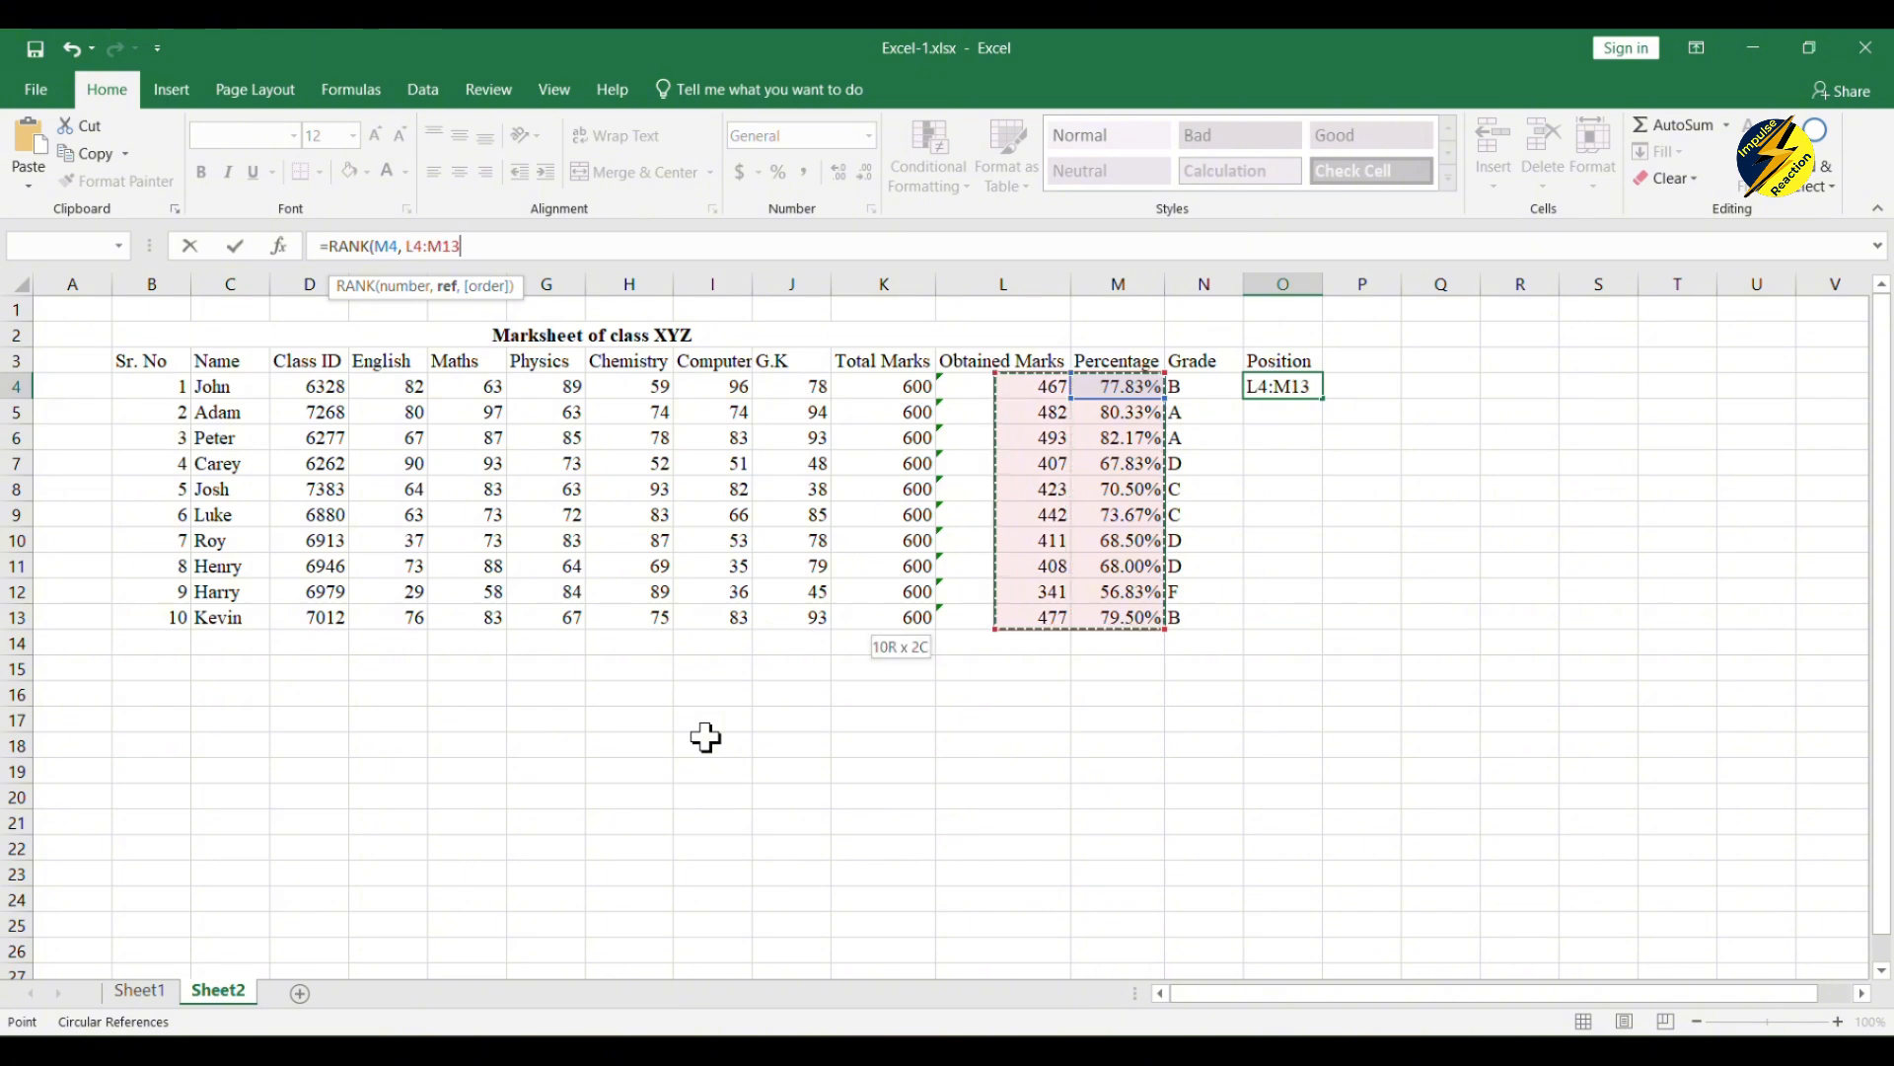
key("shift+Left")
key("shift+Right")
key("shift+Right")
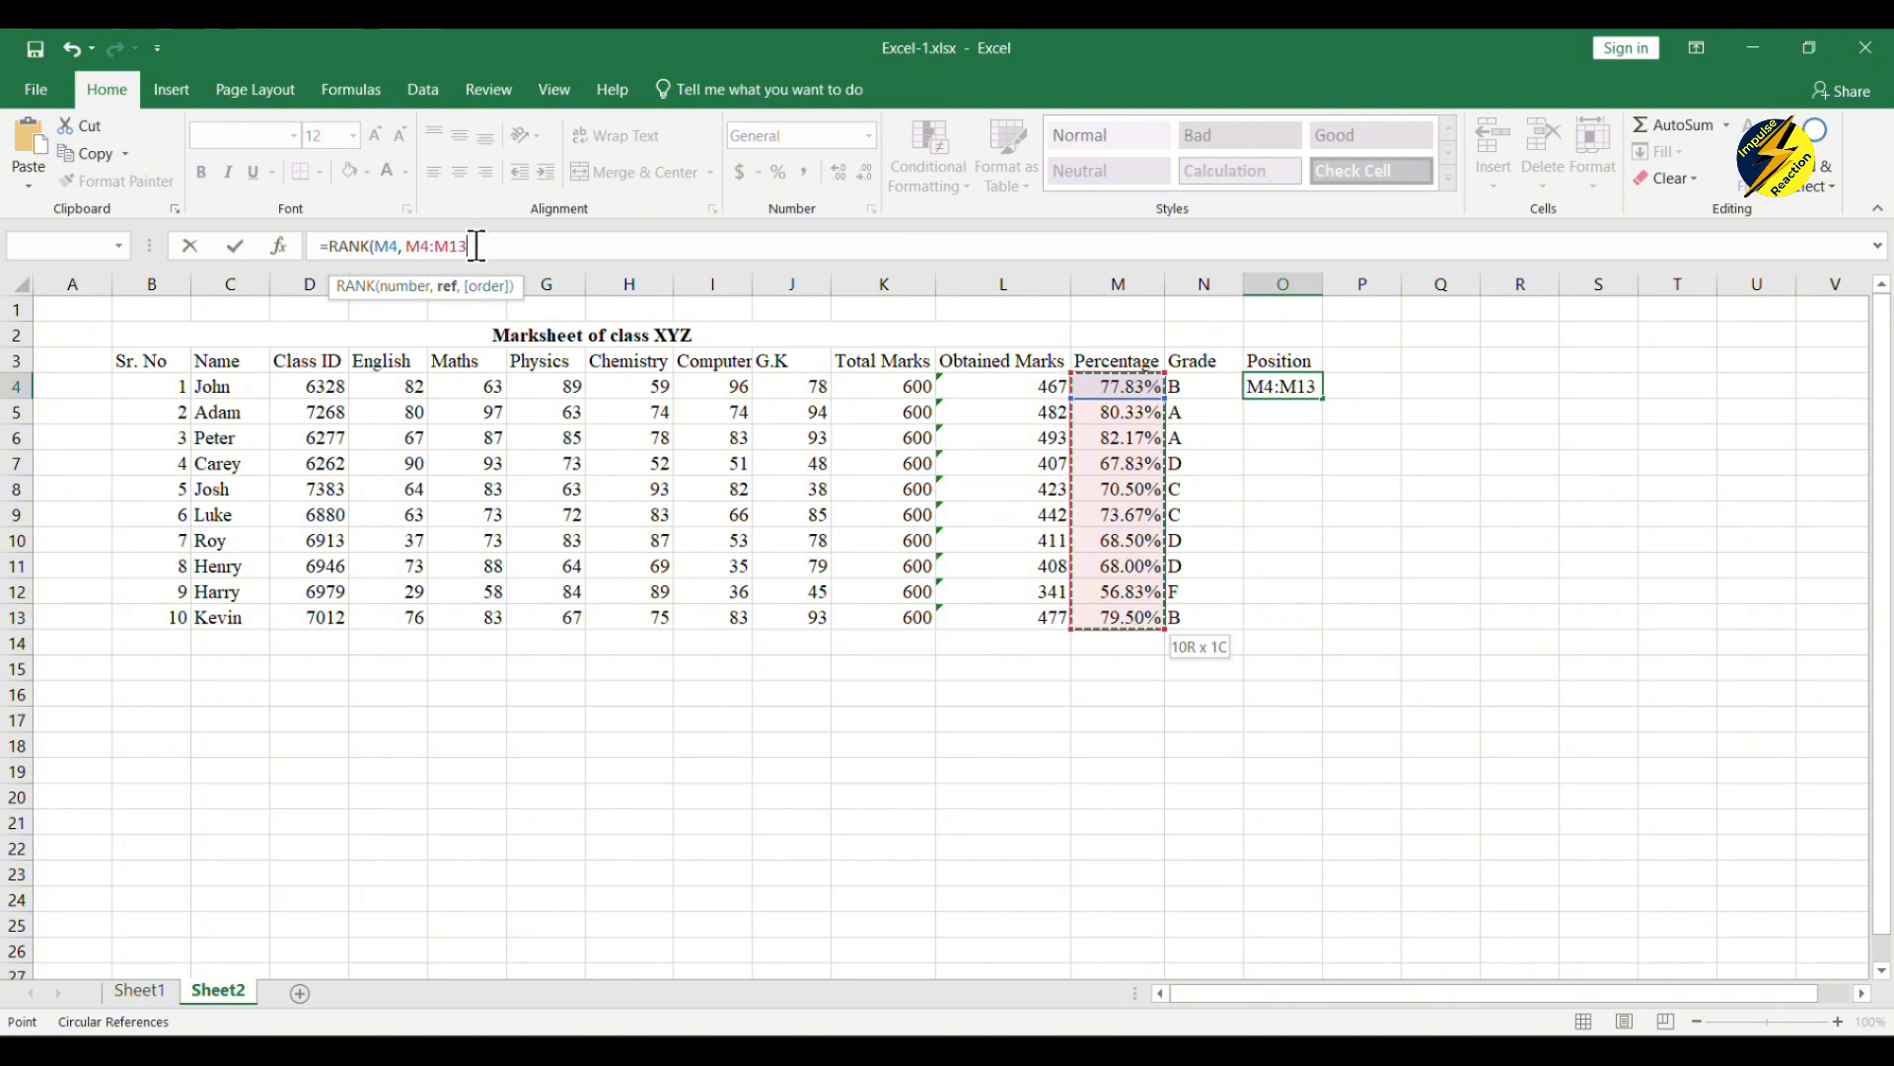
left_click_drag(476, 245, 406, 246)
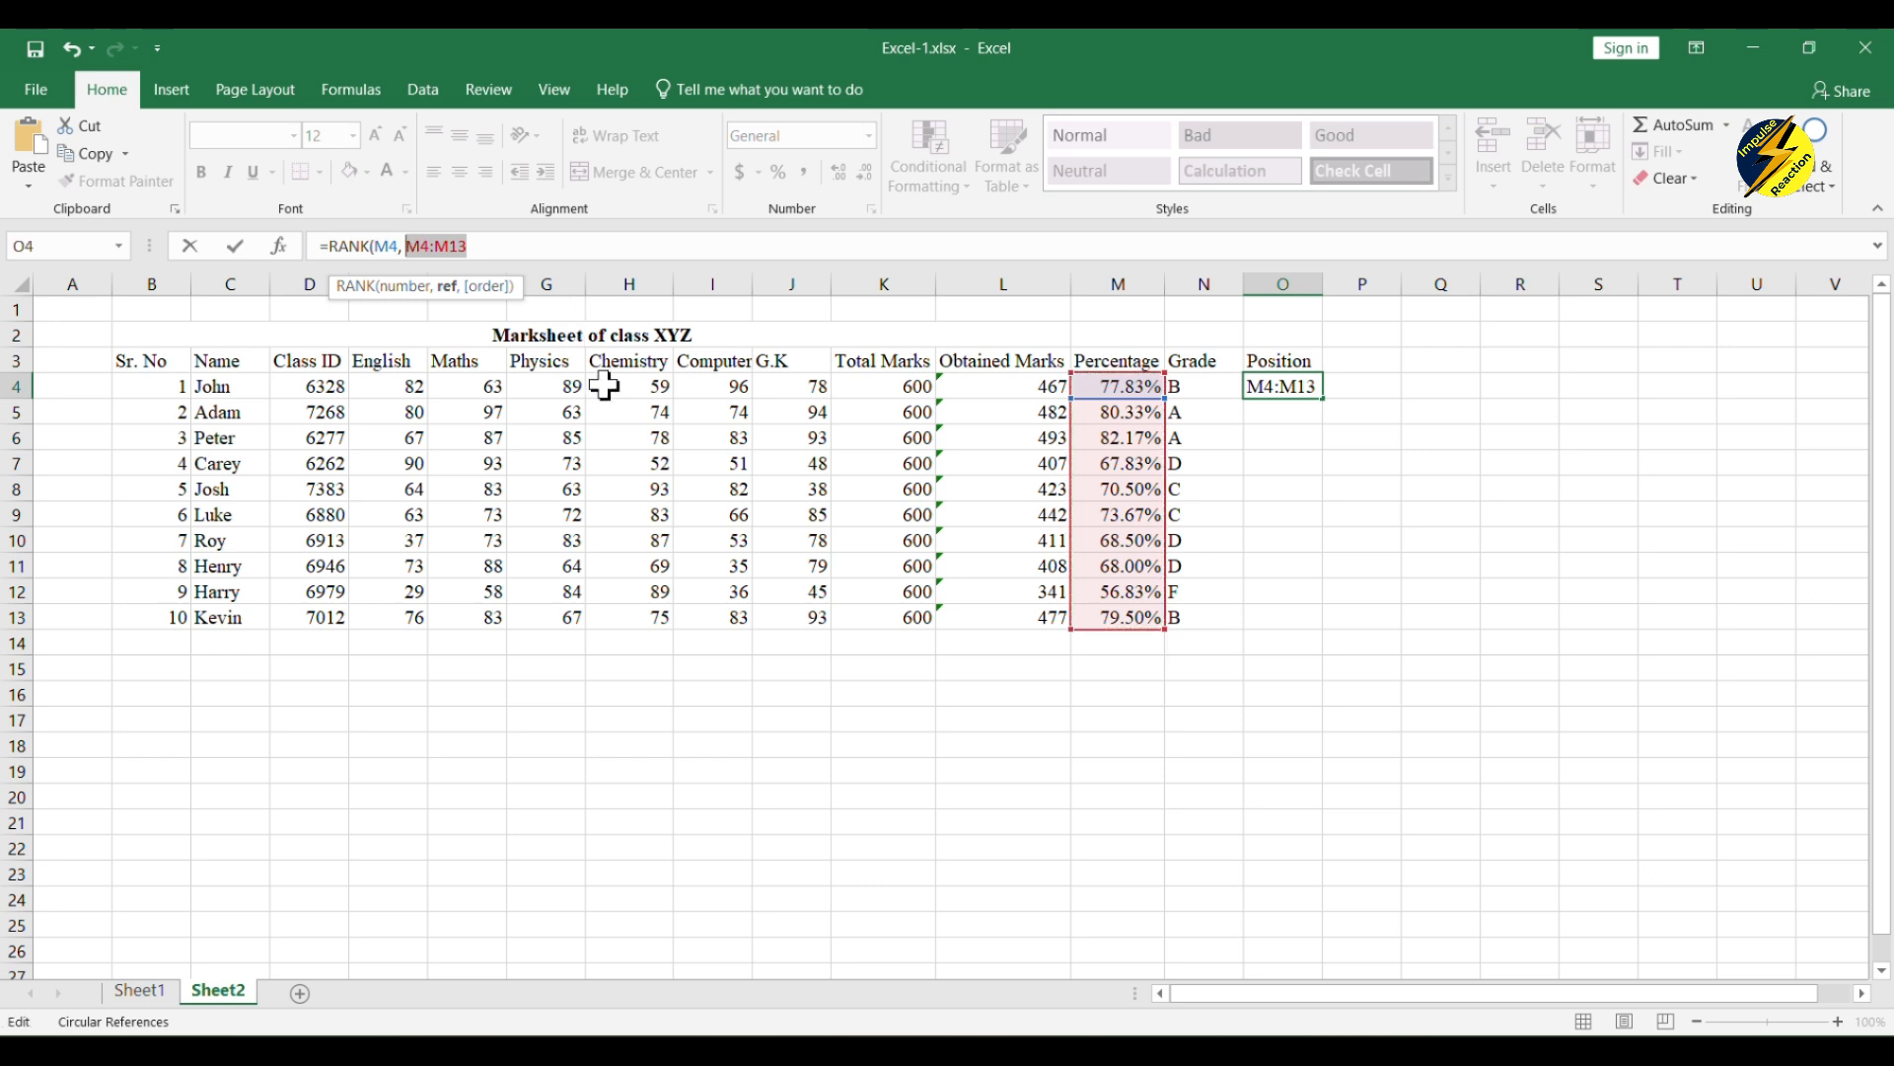
key("F4")
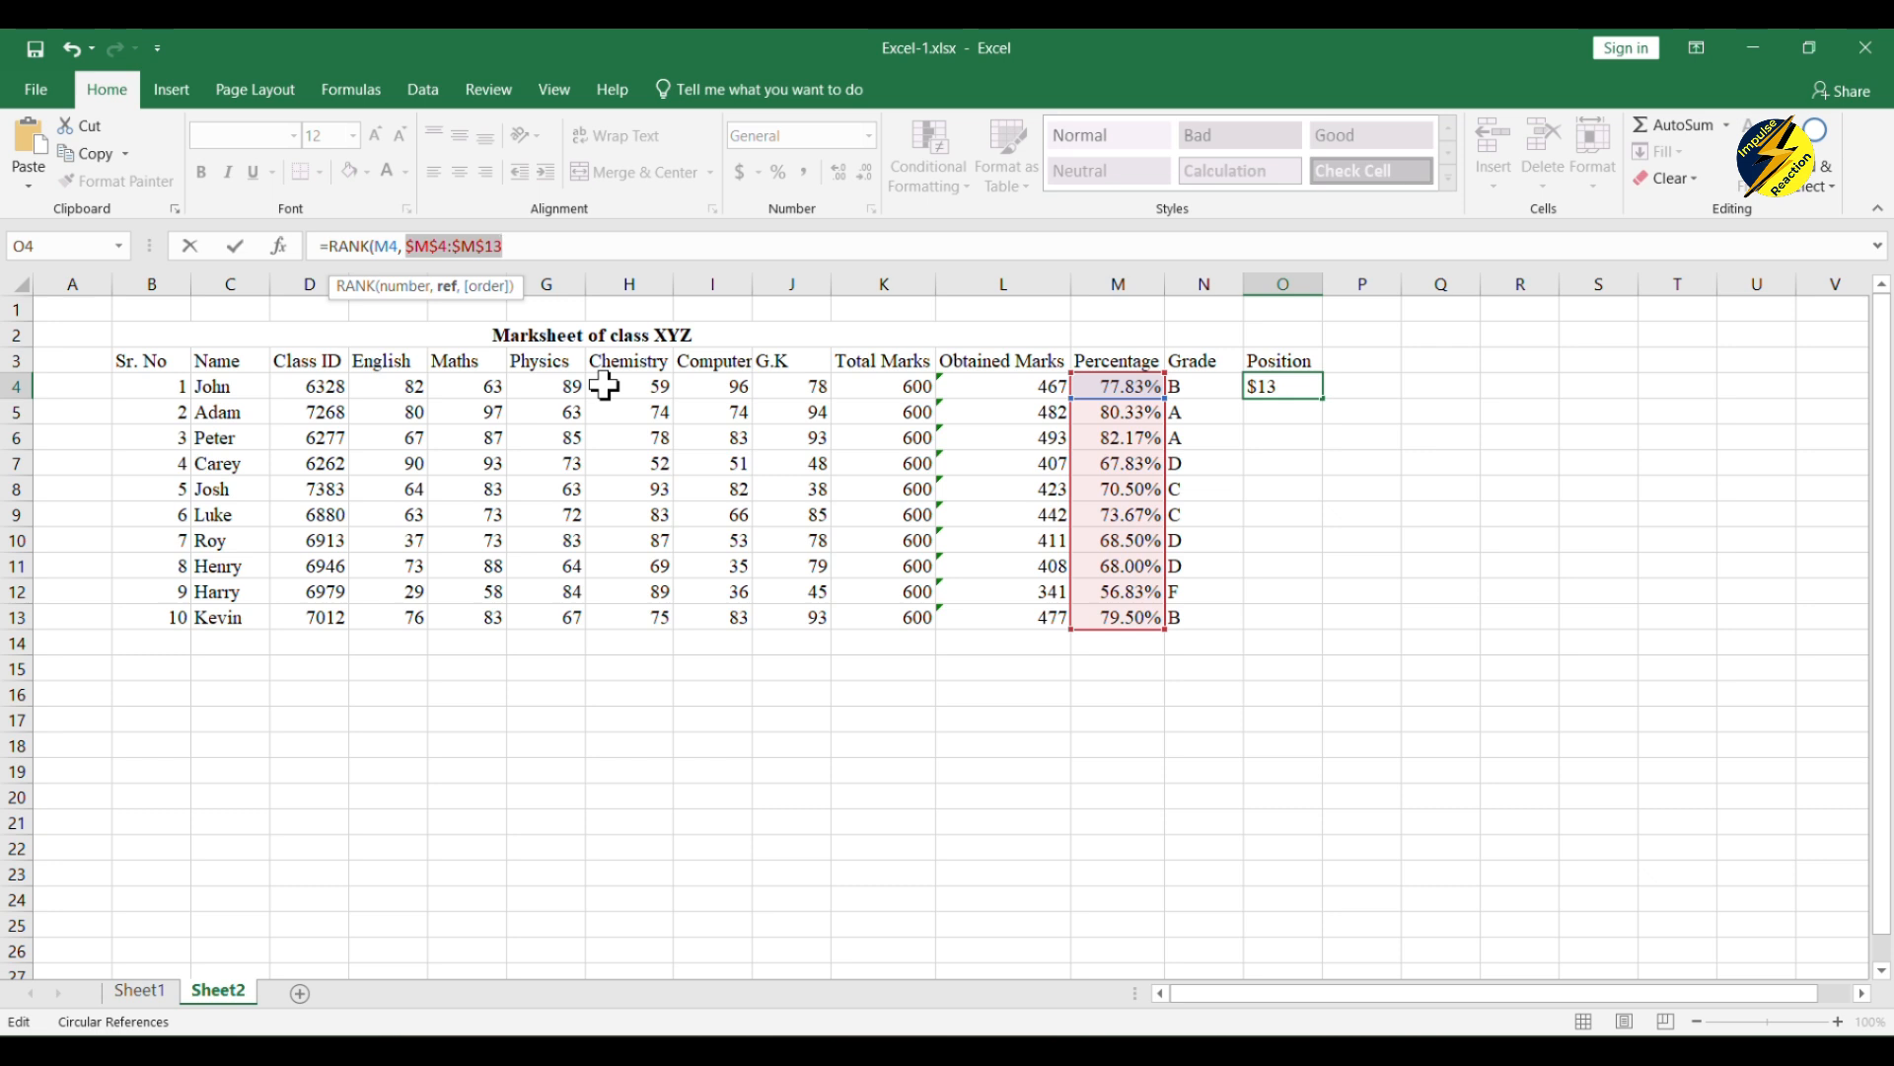
left_click(545, 254)
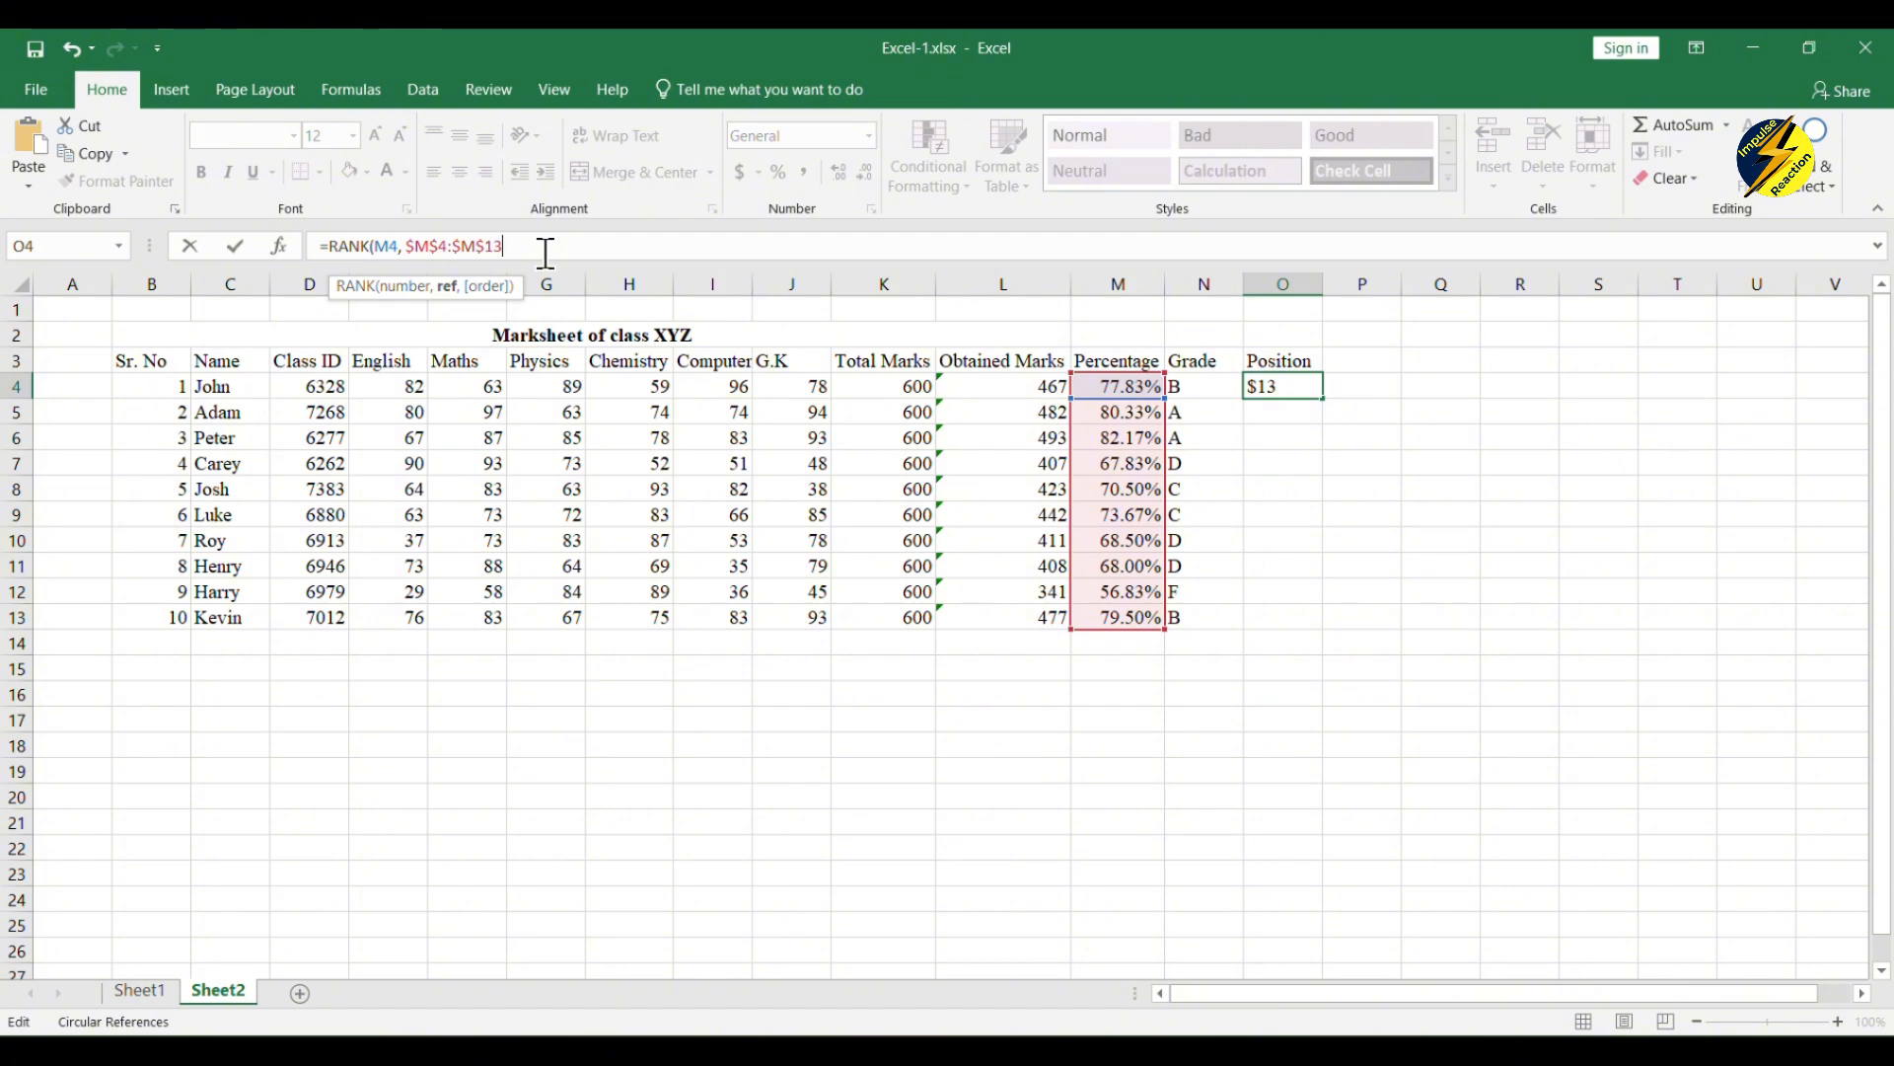
Step: Set the RANK order to 0 for descending, close the parenthesis and enter the formula
type(",")
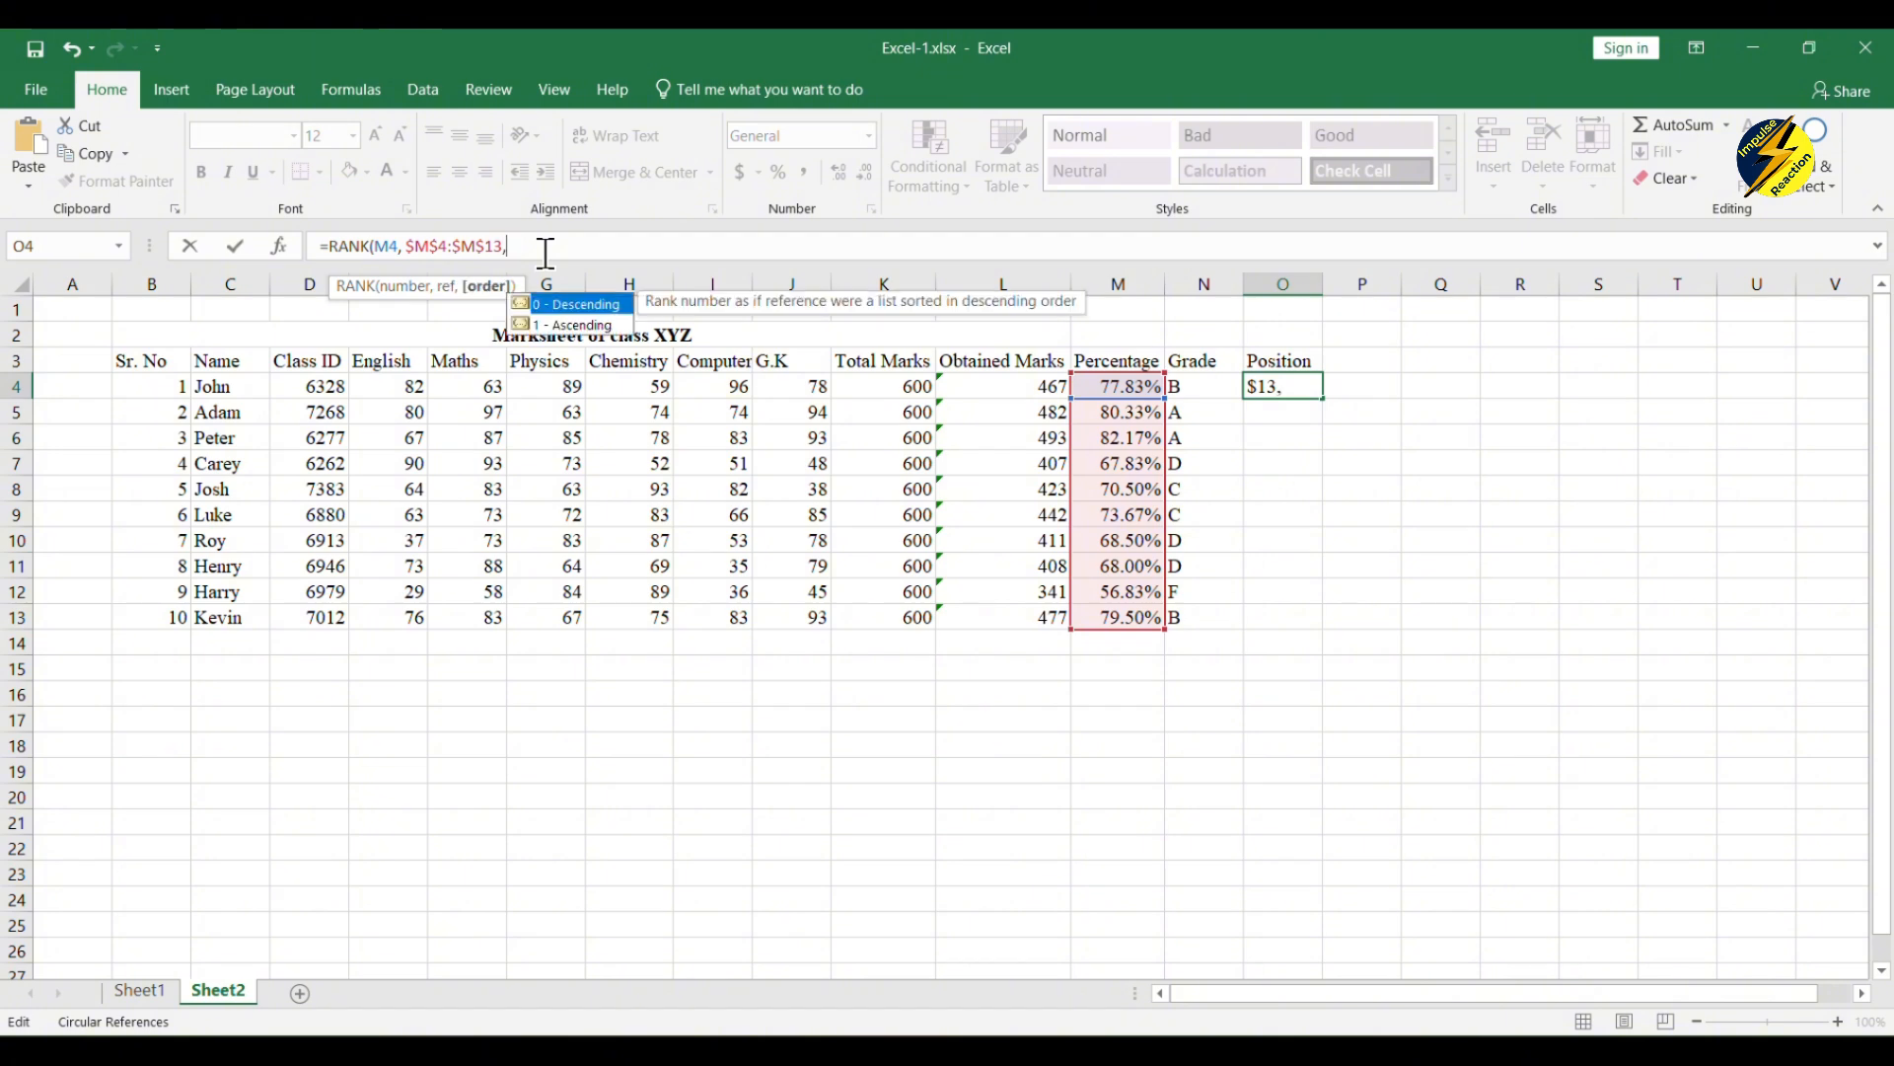
type("0")
type(")")
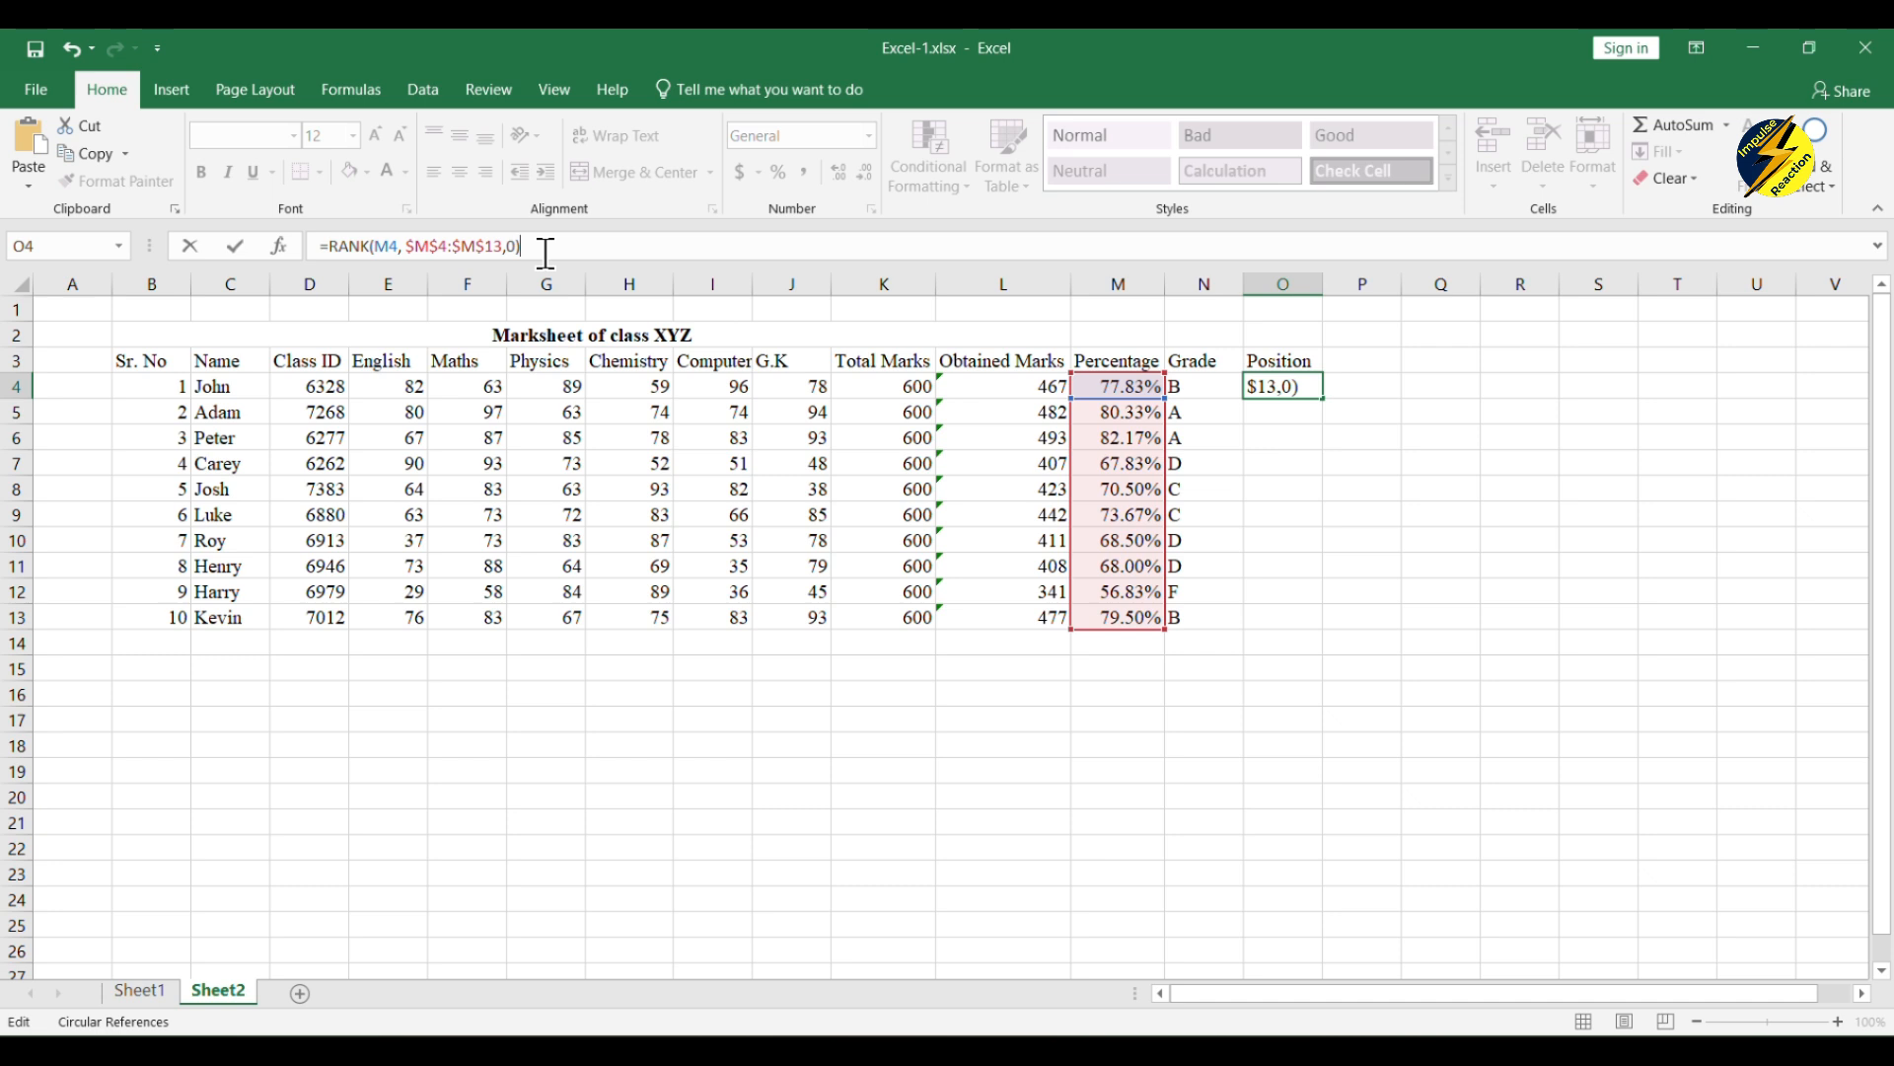
key("Return")
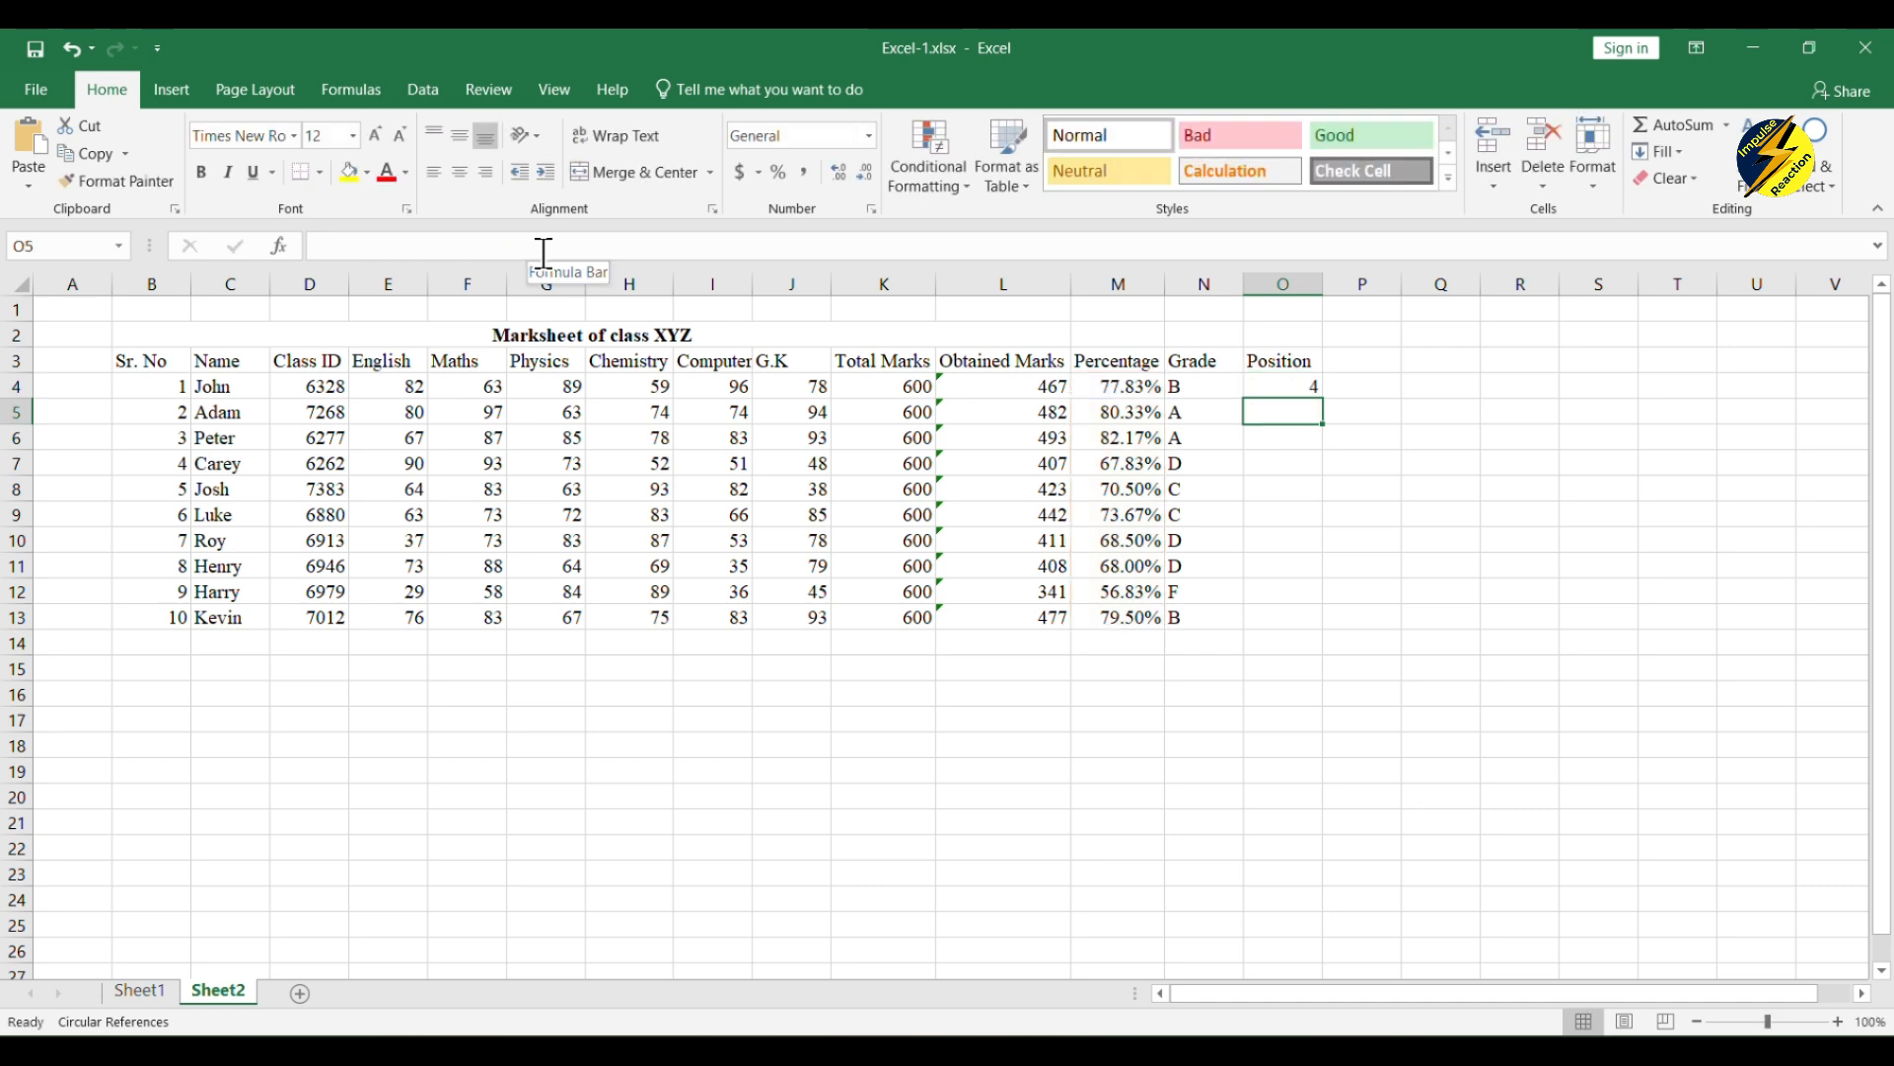
Step: Fill the RANK formula from O4 down to O13 and check the first-placed student's row
left_click(1293, 388)
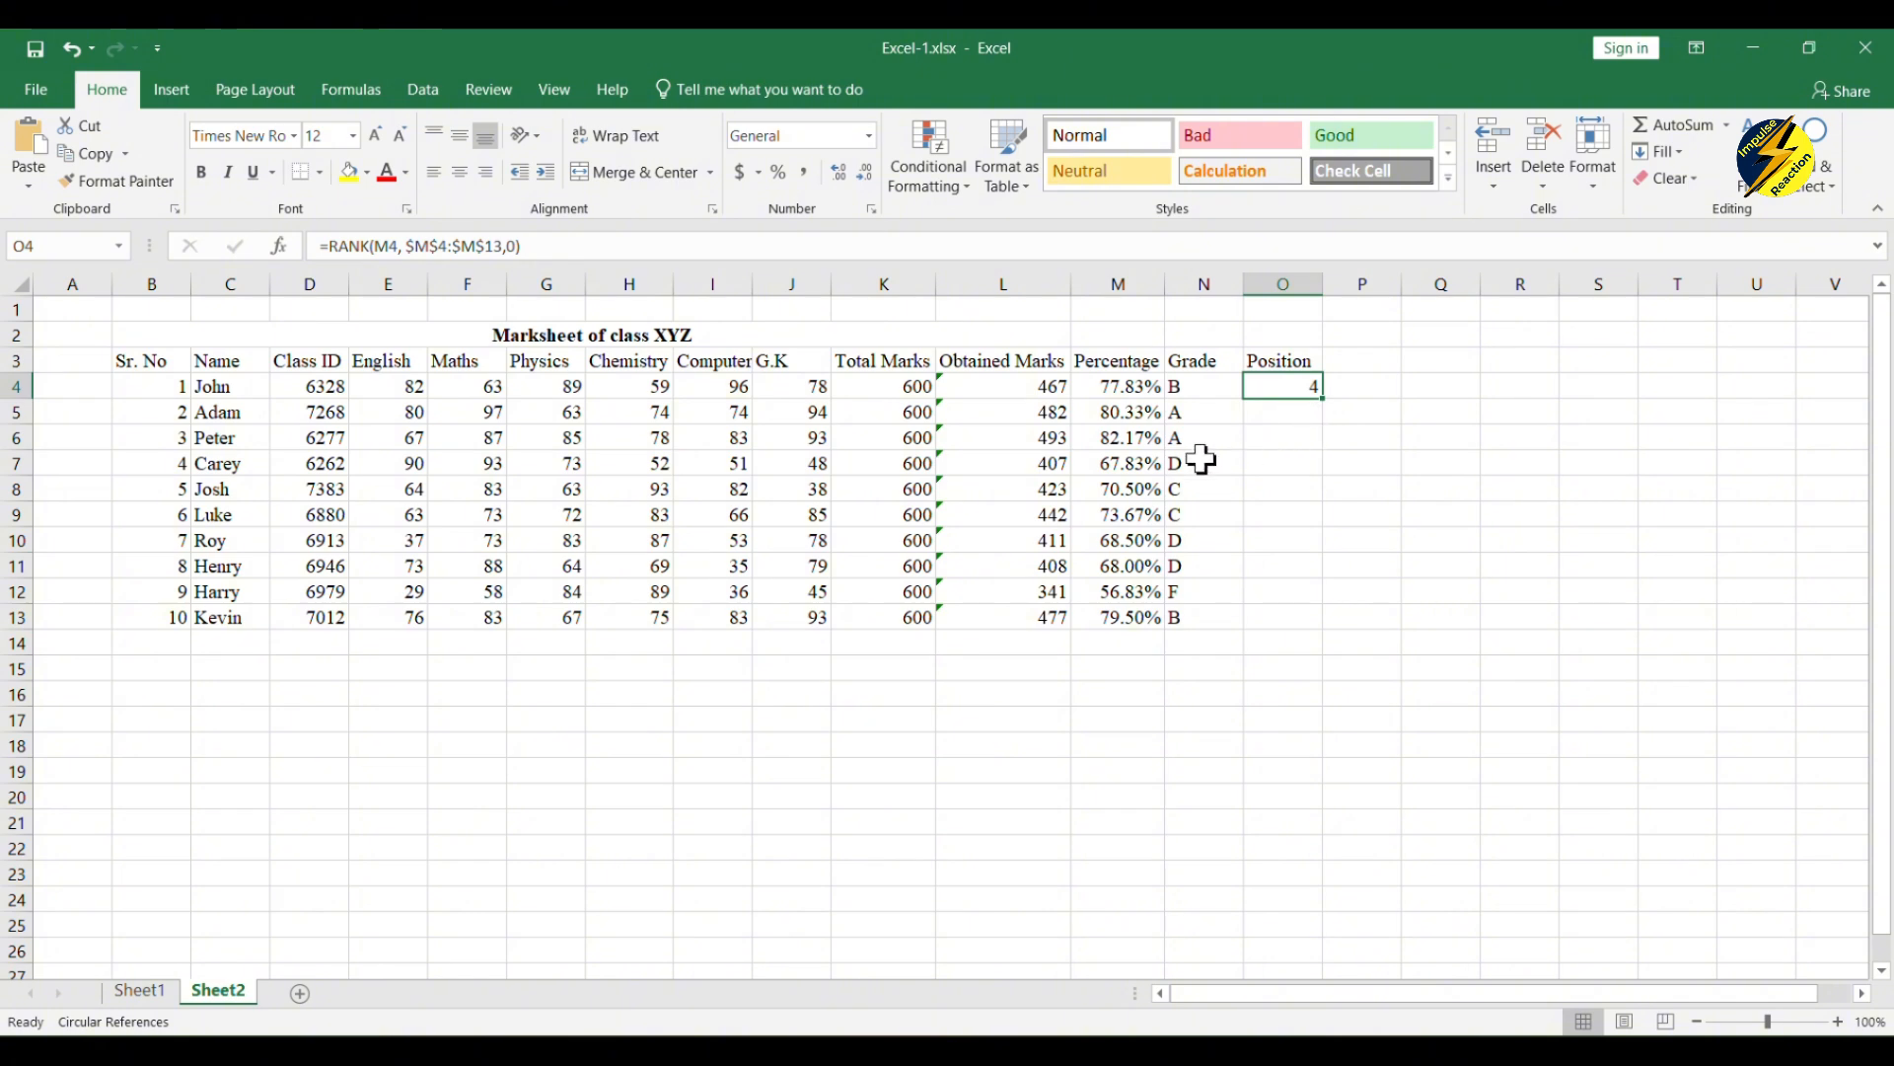
left_click(227, 411)
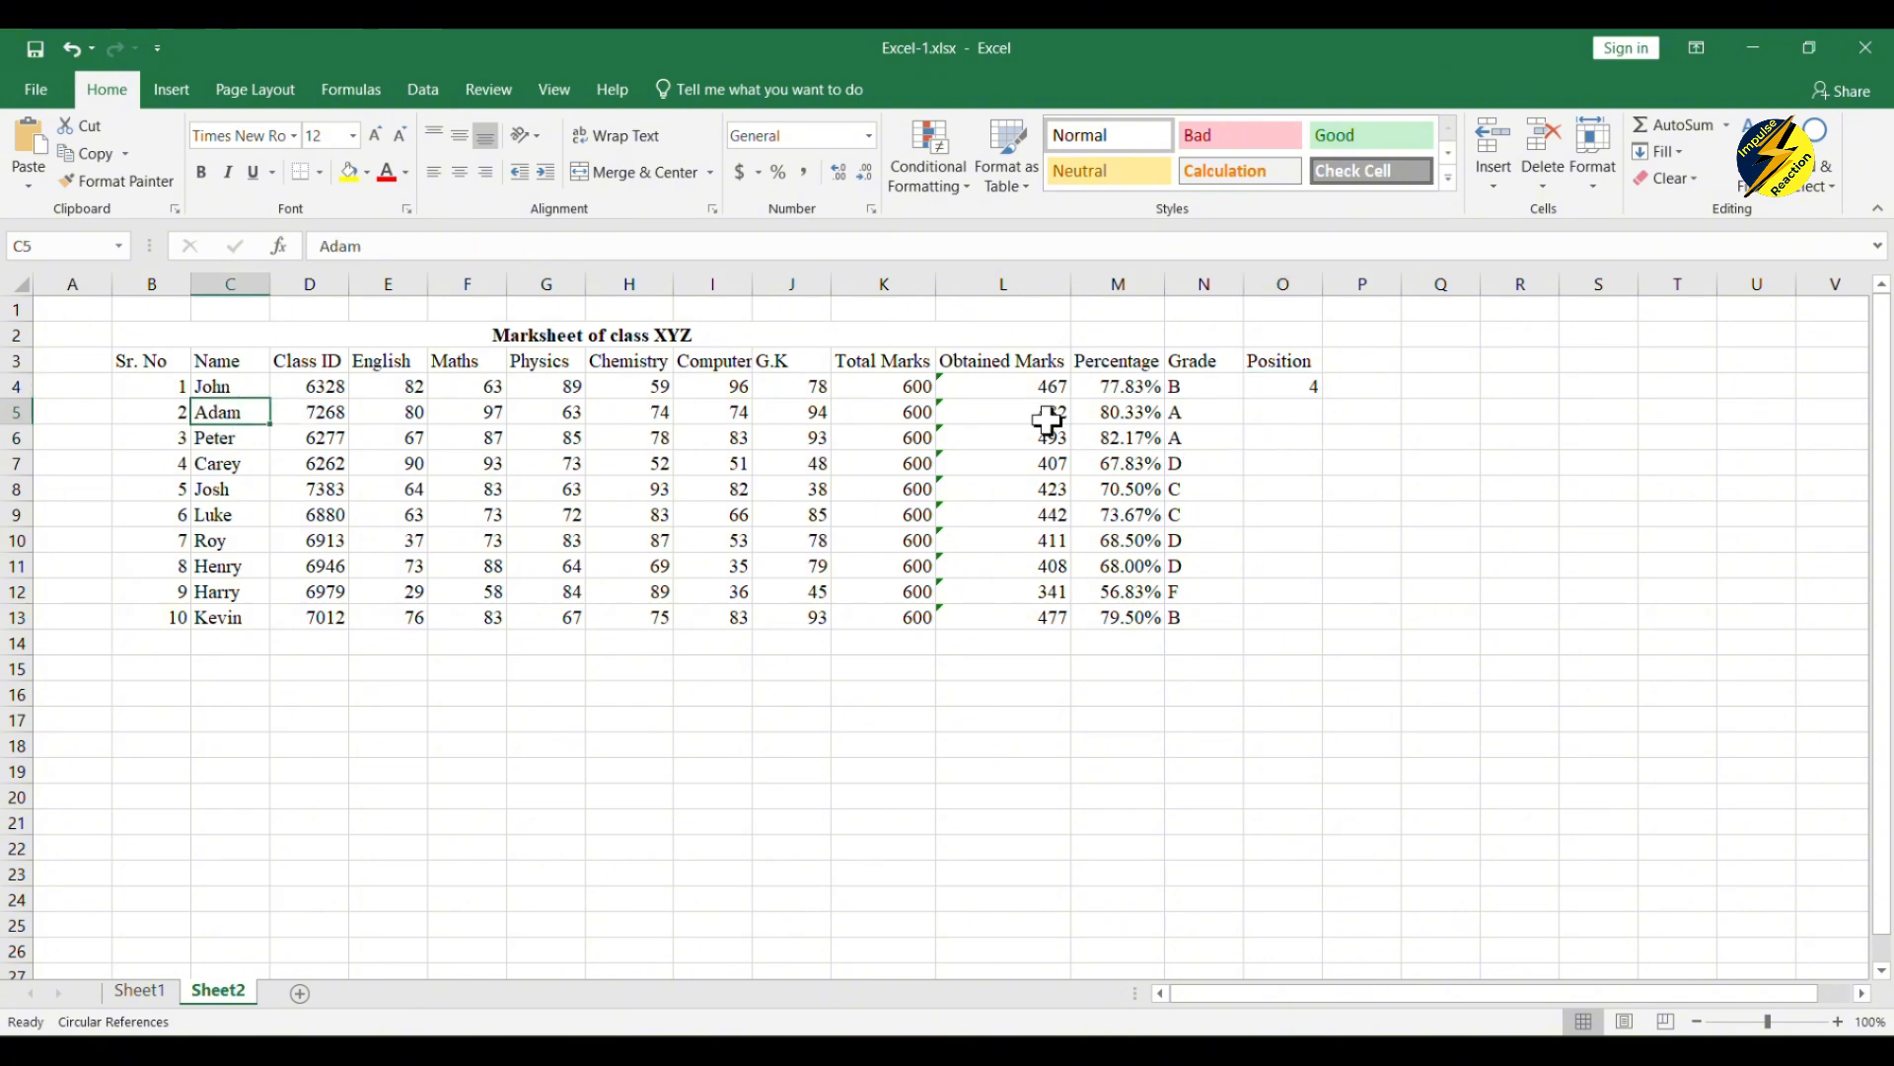
left_click(1299, 367)
left_click(1300, 390)
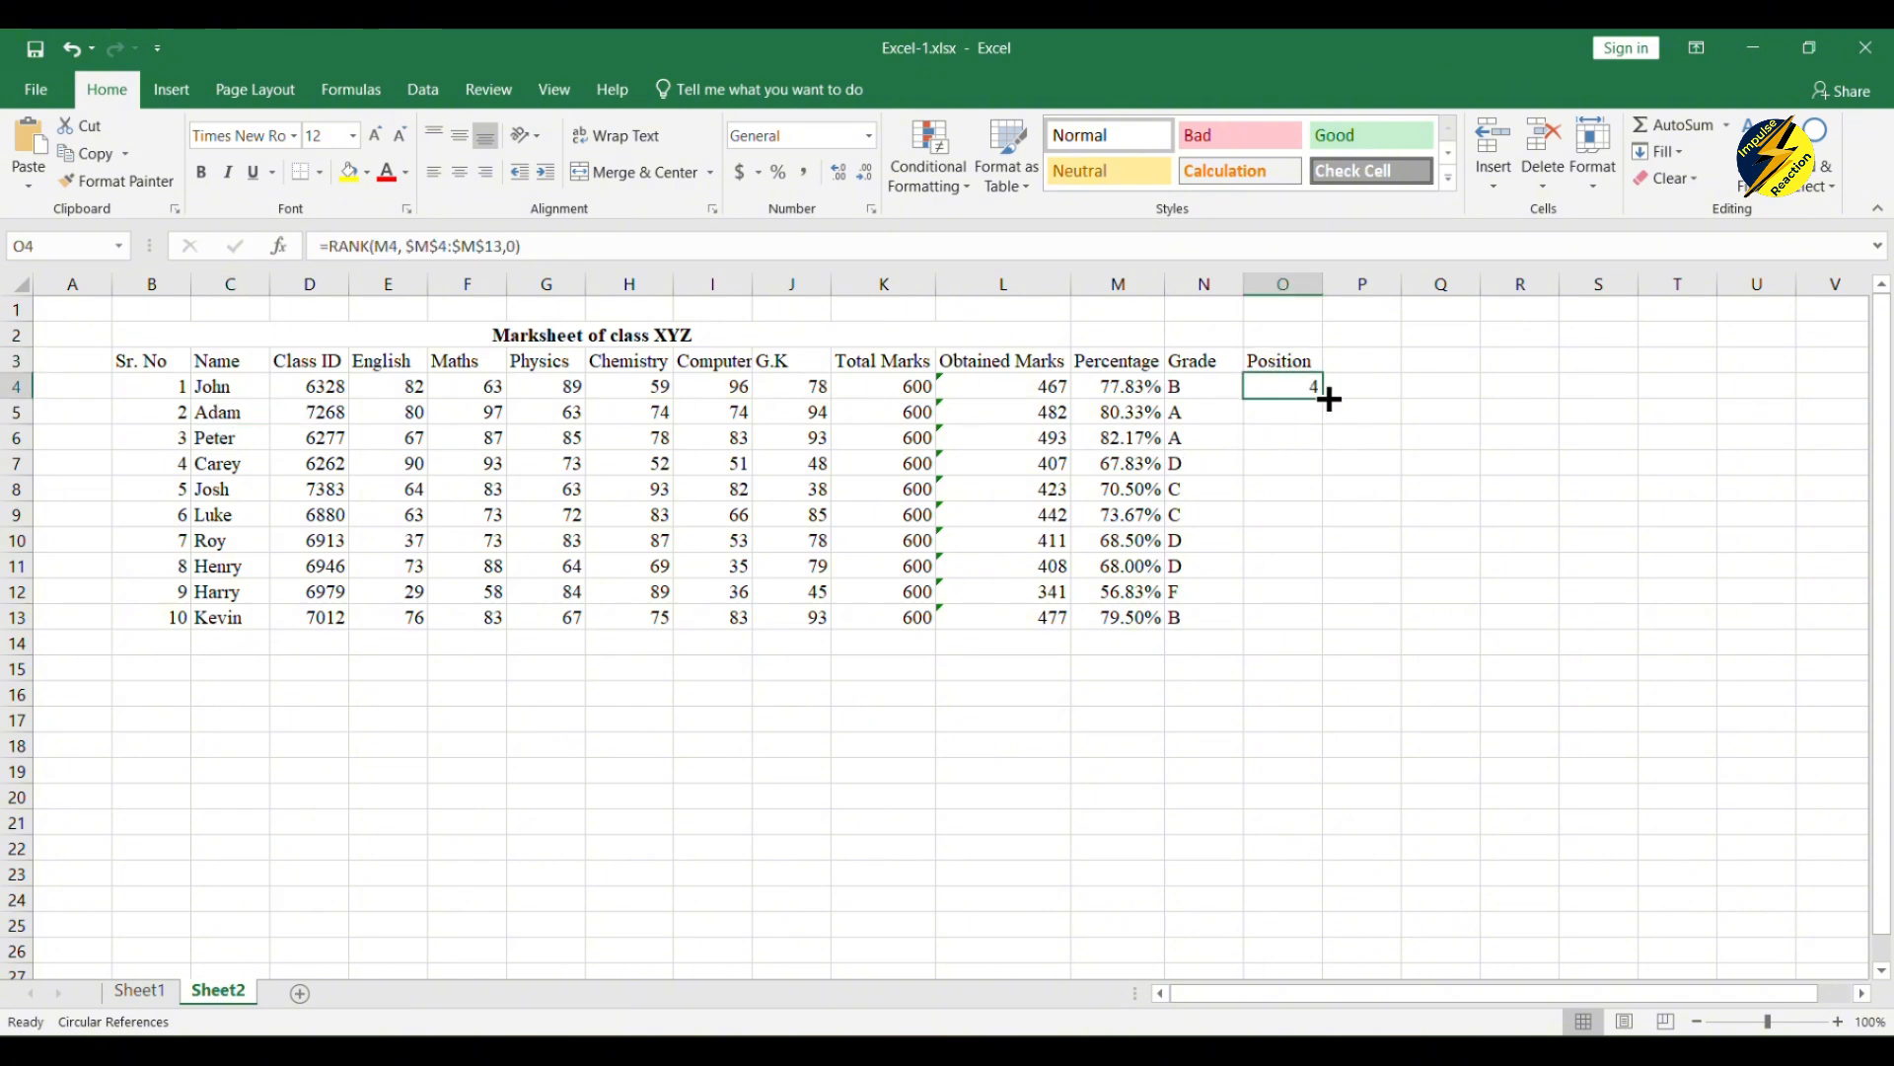
left_click_drag(1322, 398, 1312, 640)
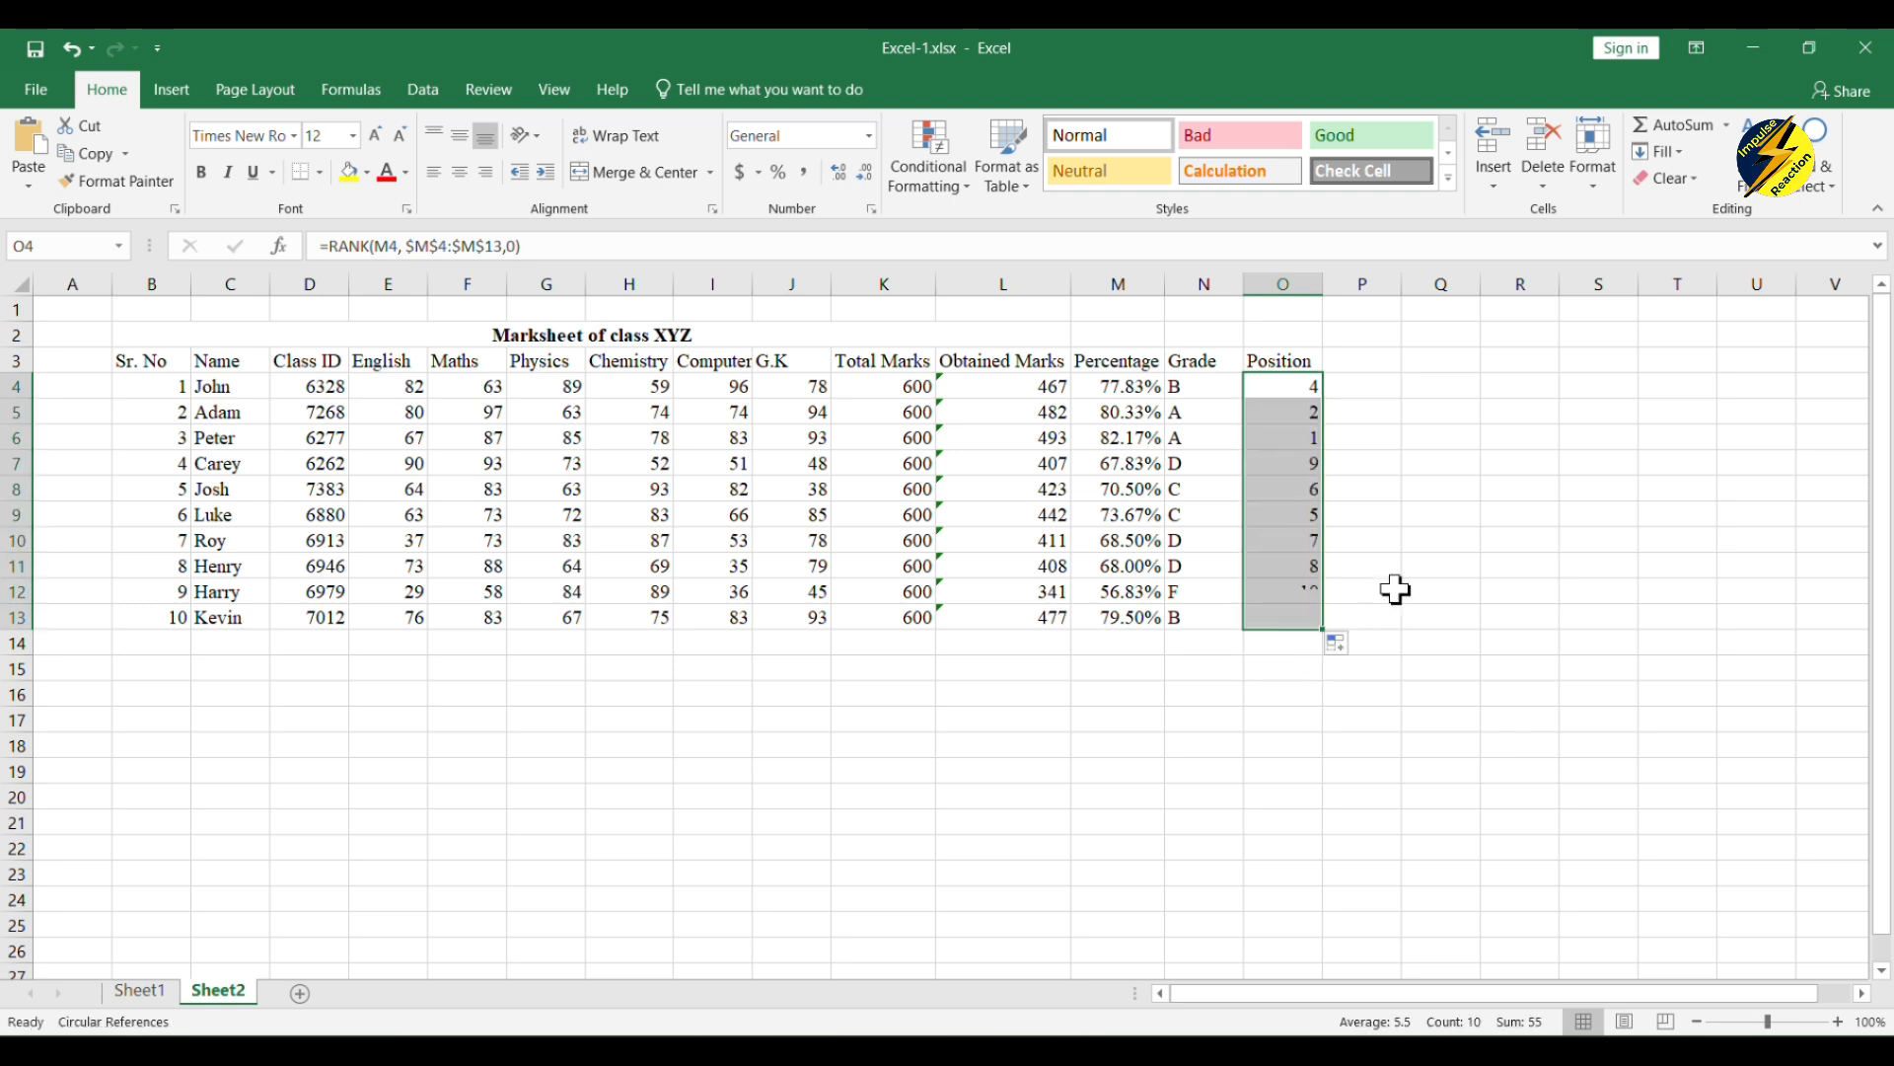
left_click(1396, 588)
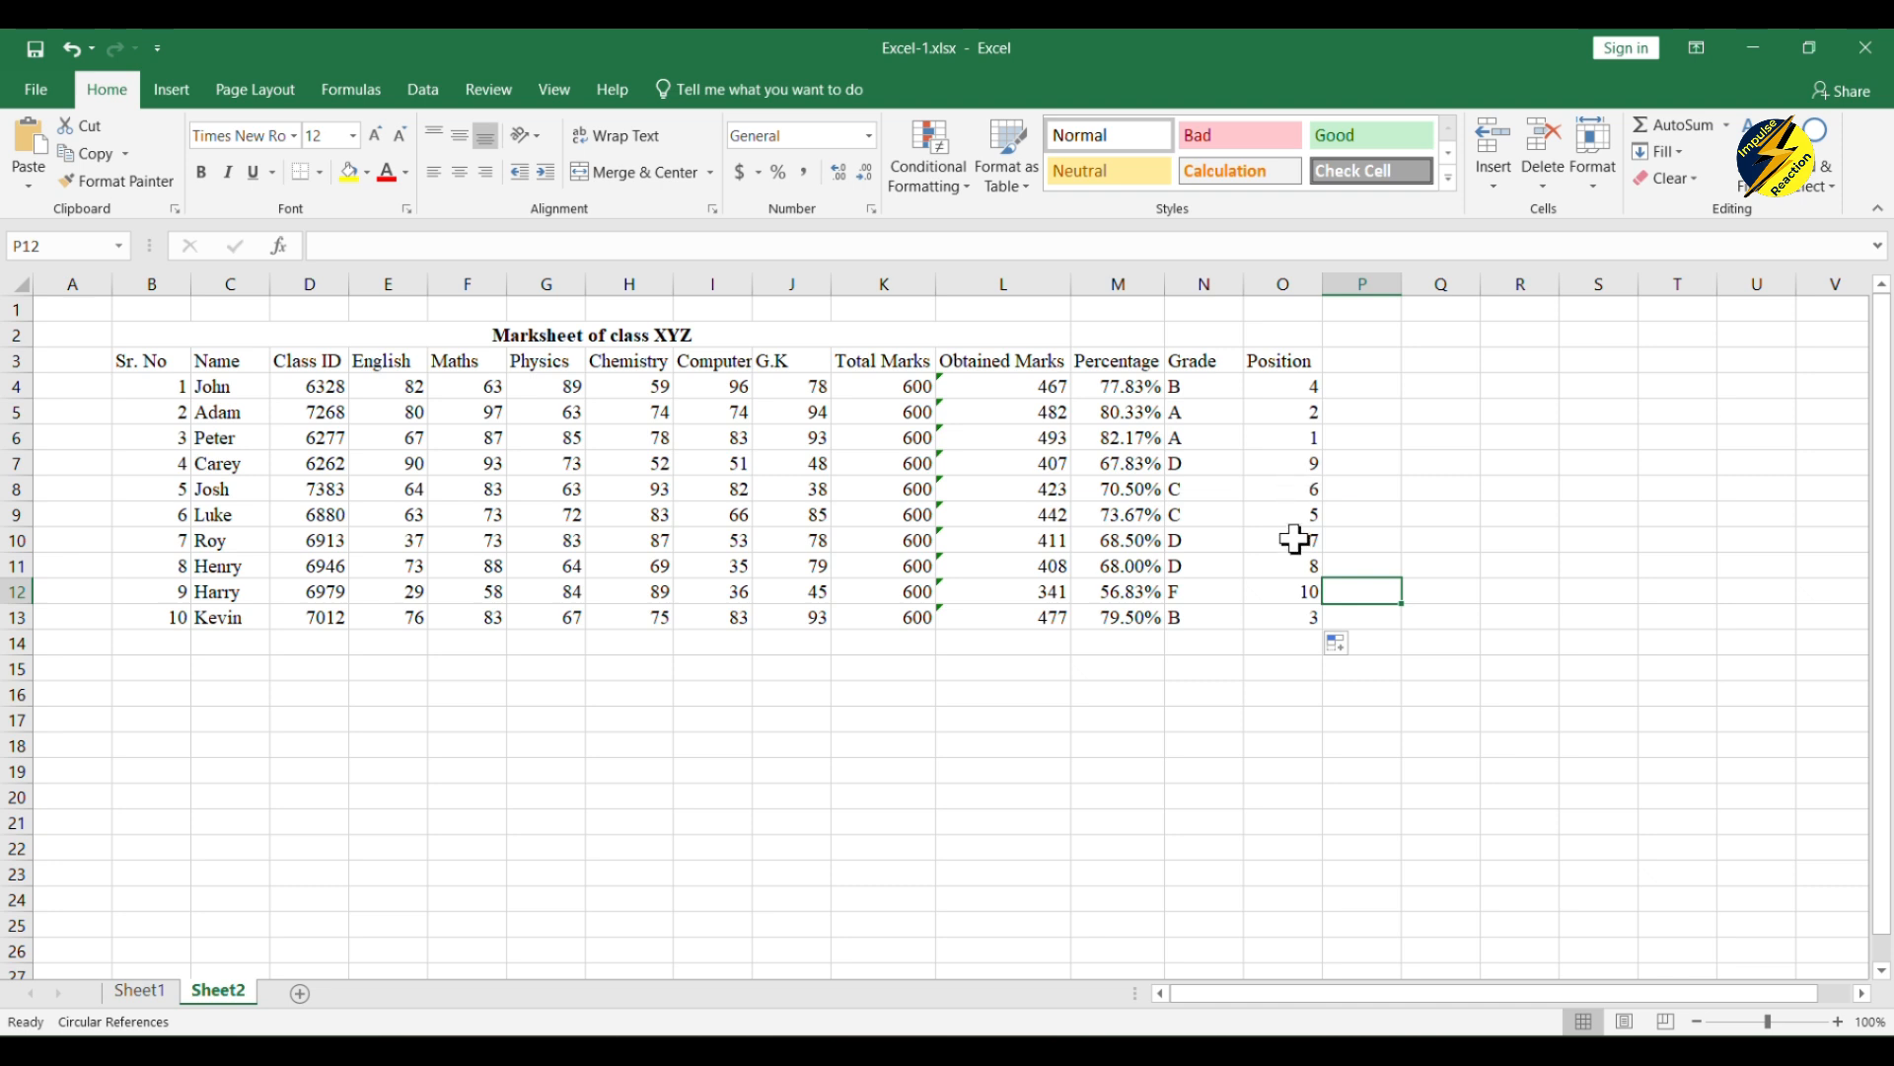
left_click(1295, 438)
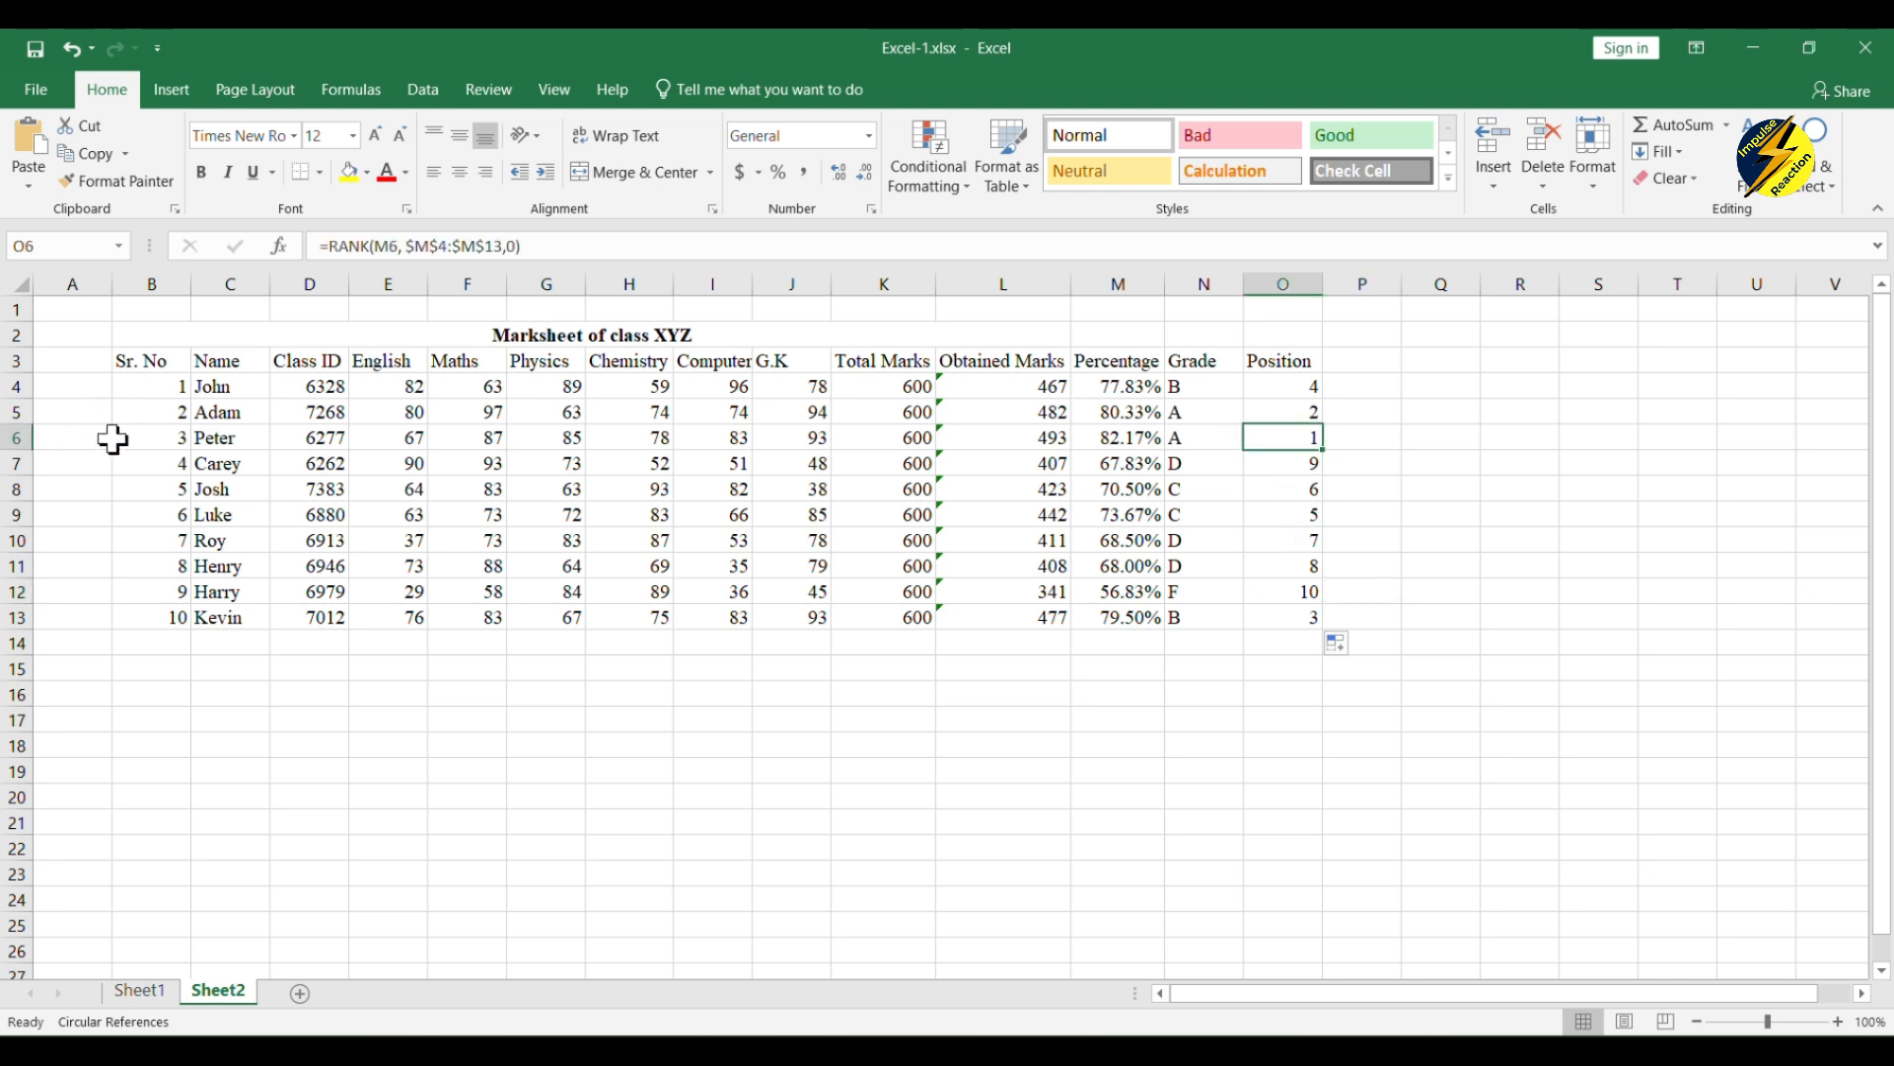
left_click(243, 437)
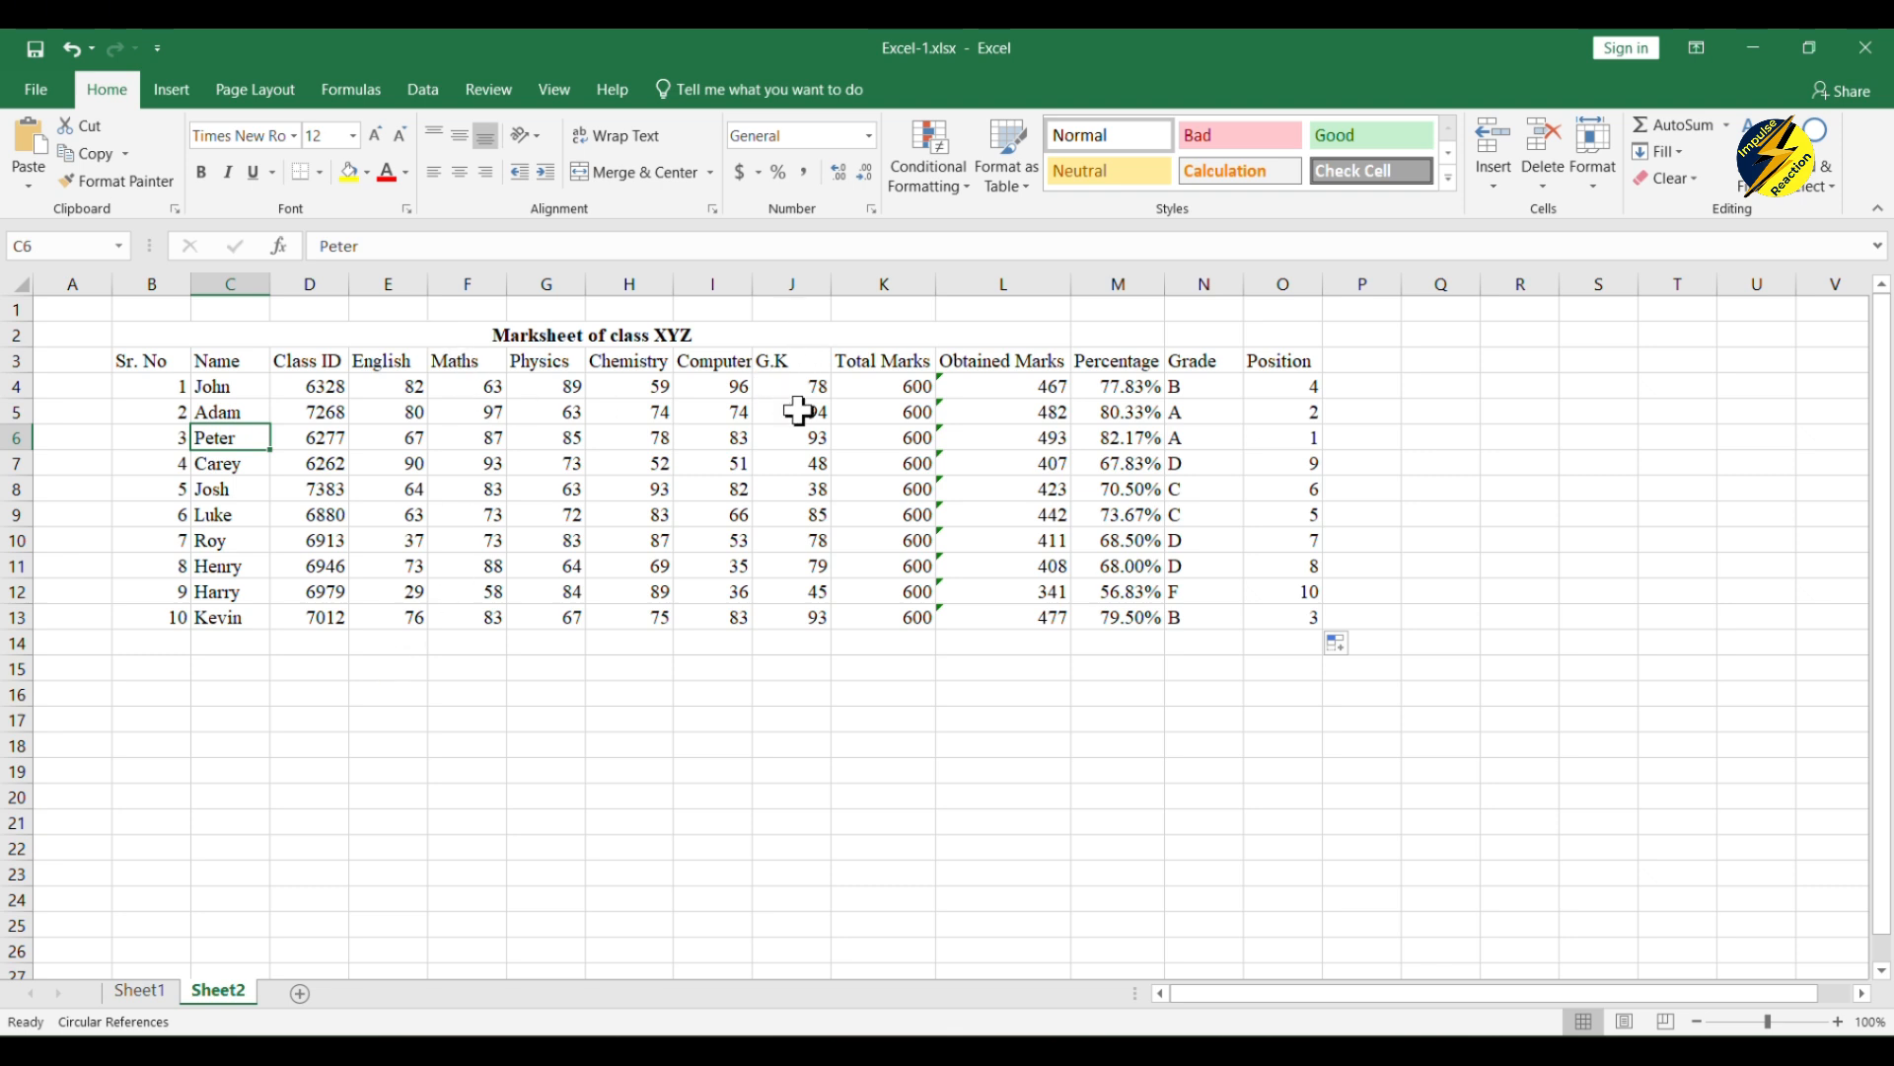
Step: Enter the heading "Average Marks of Each Subject" in E15, below the marksheet
left_click(397, 667)
type("Ave")
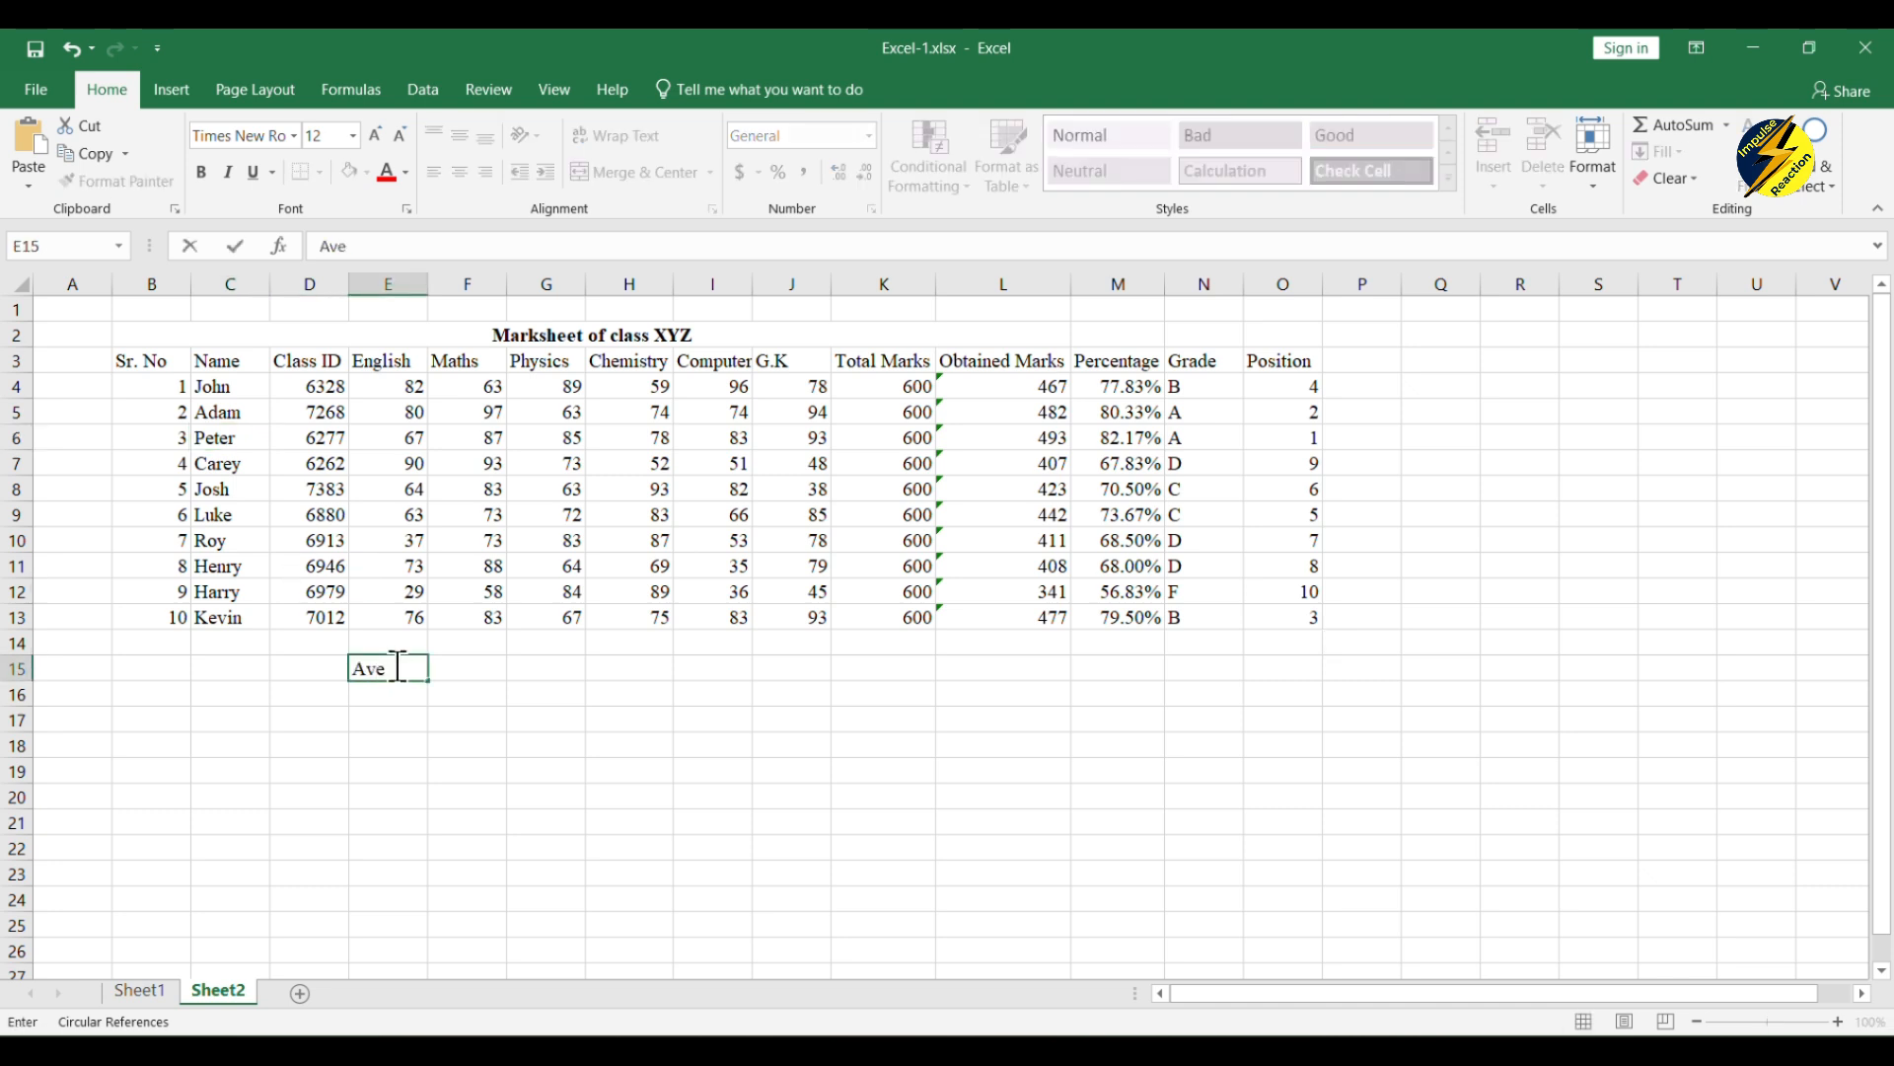
type("rage Marks of E")
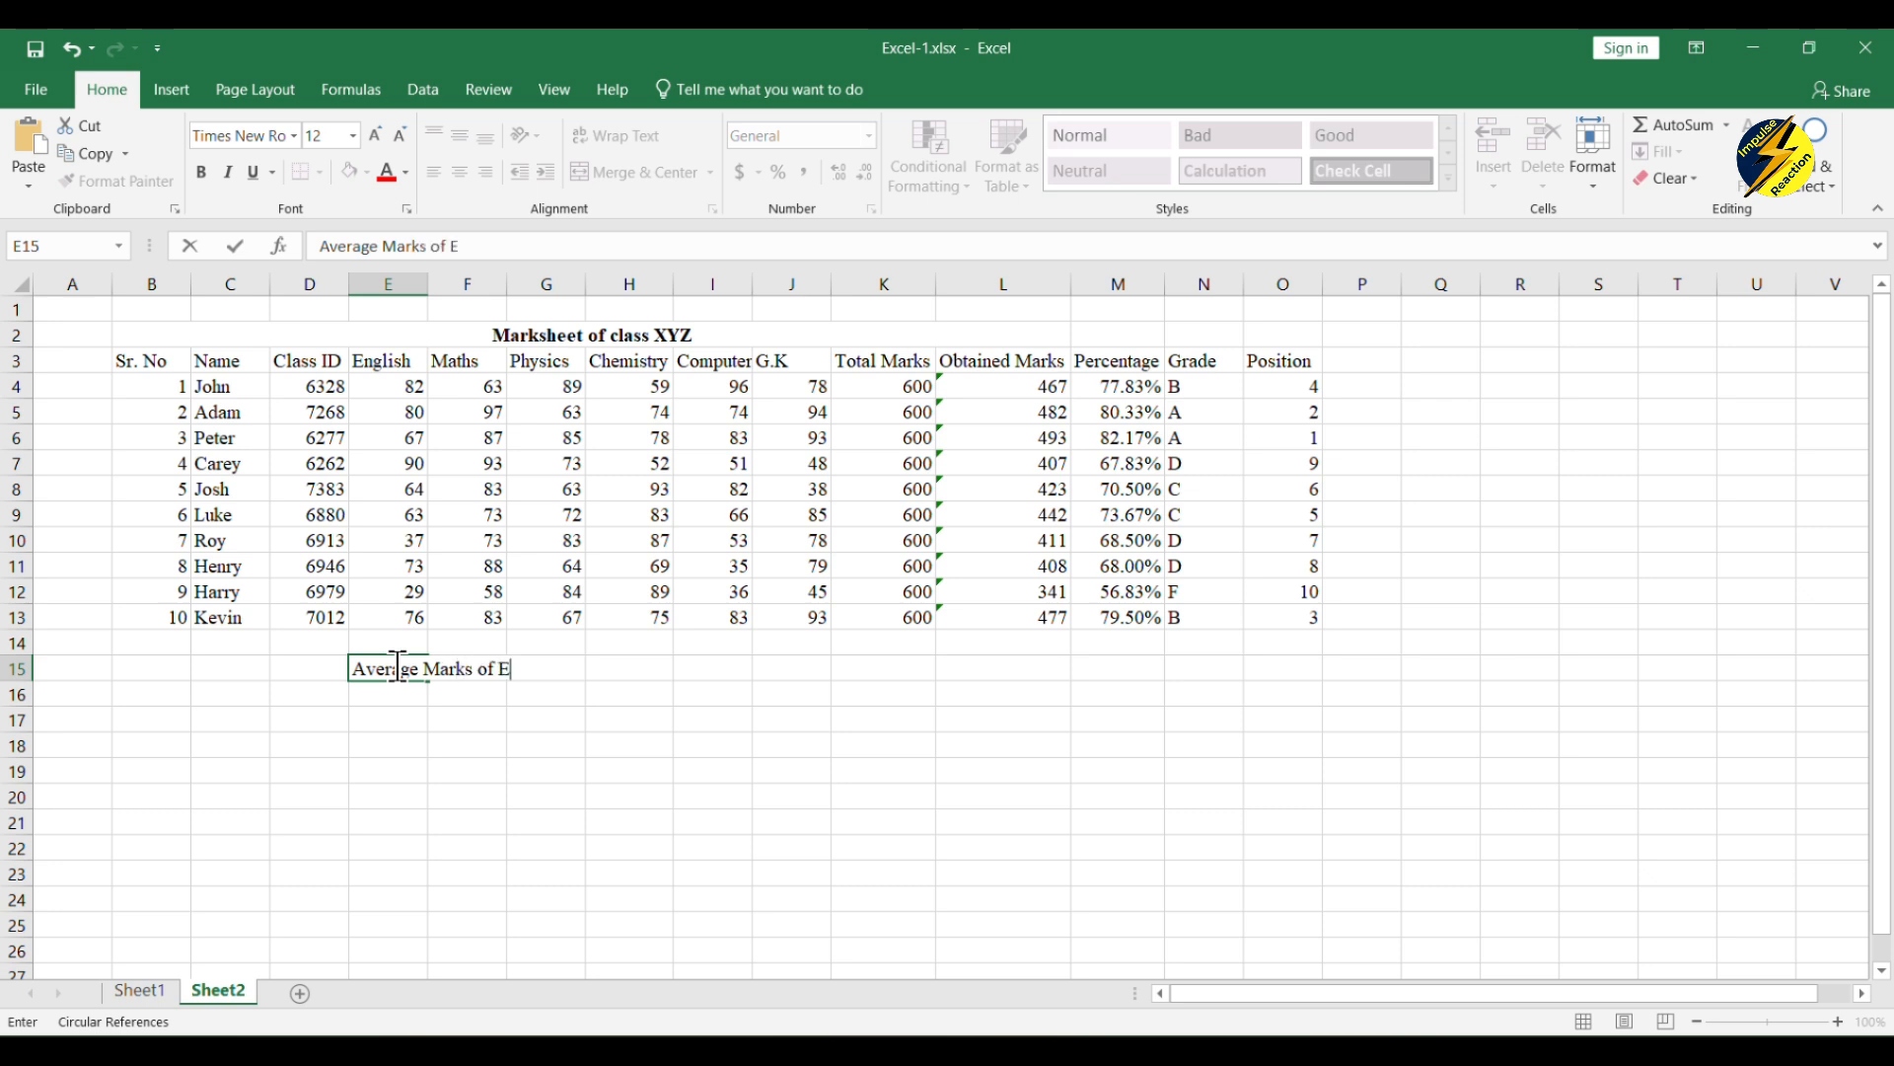
type("ach Subject")
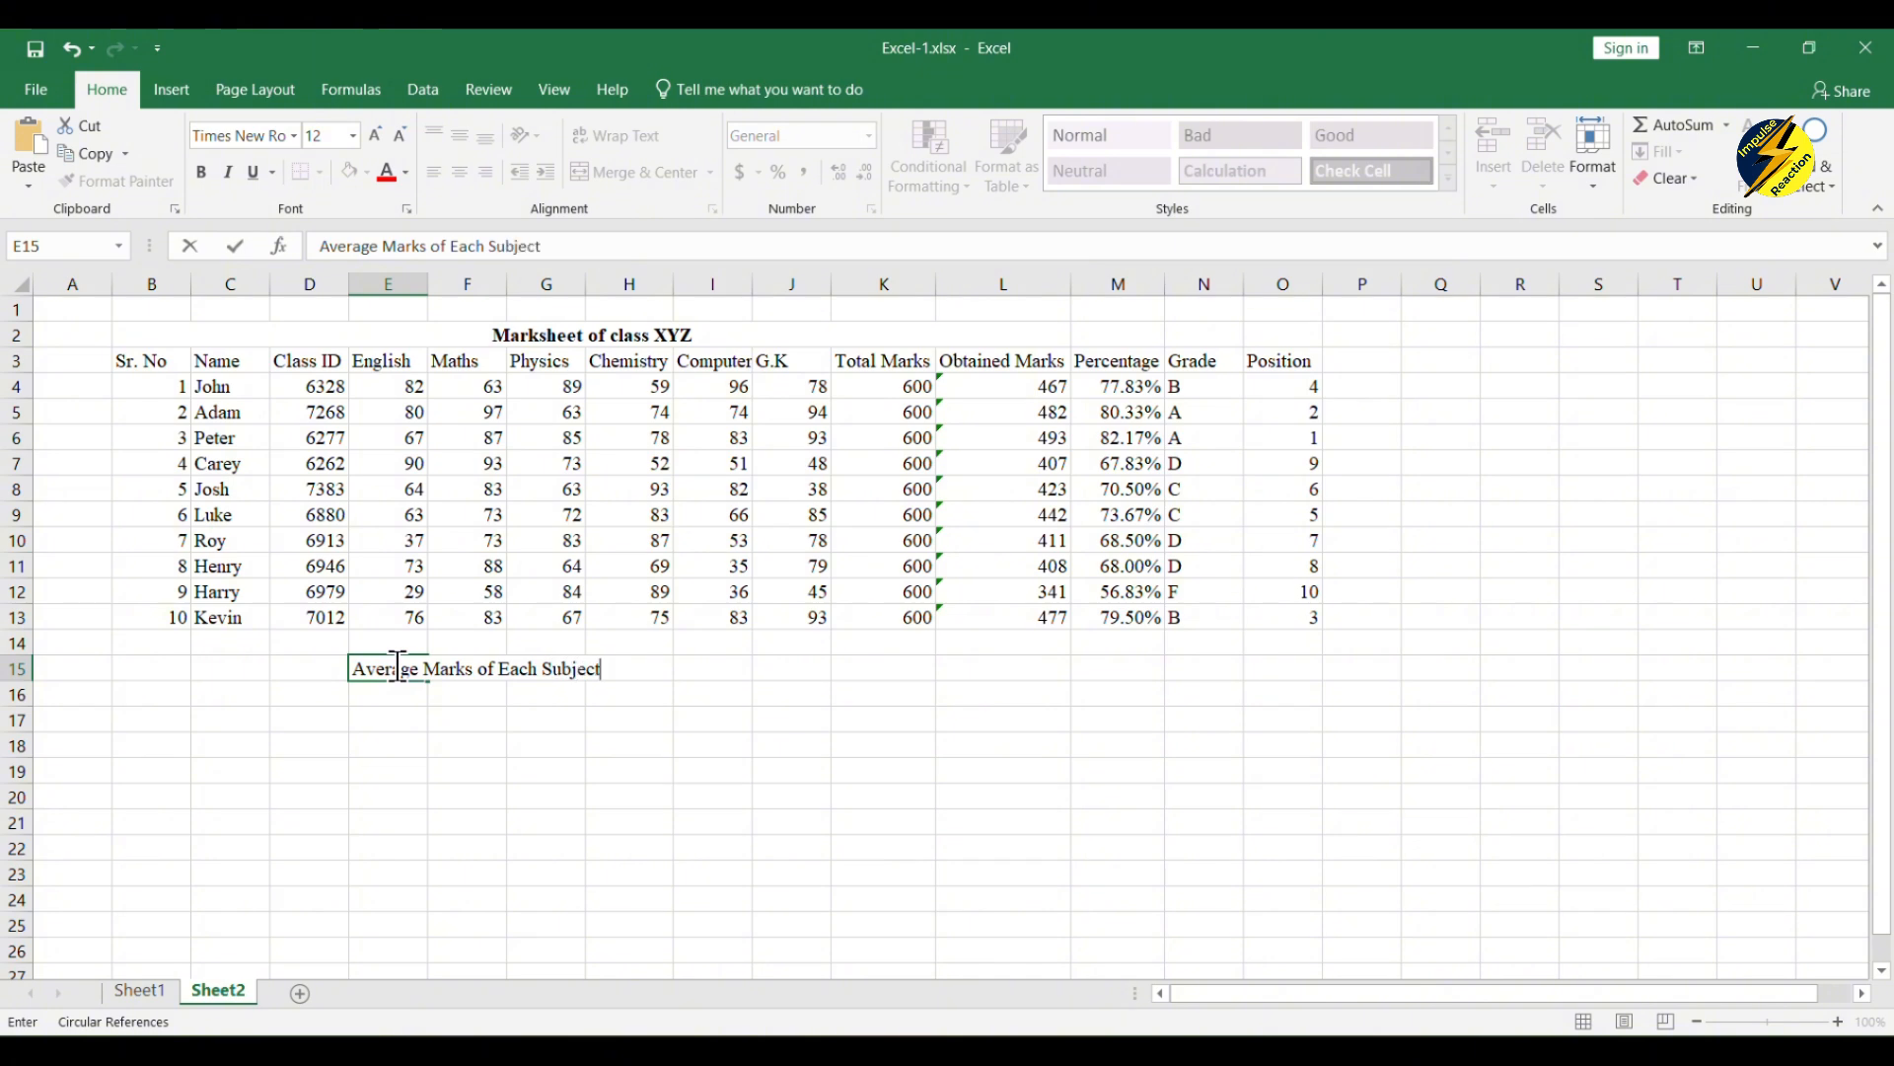
Step: Enter the subject labels Eng, Maths, Phy, Chem, Comp and G.K across E16:J16
left_click(409, 722)
left_click(411, 699)
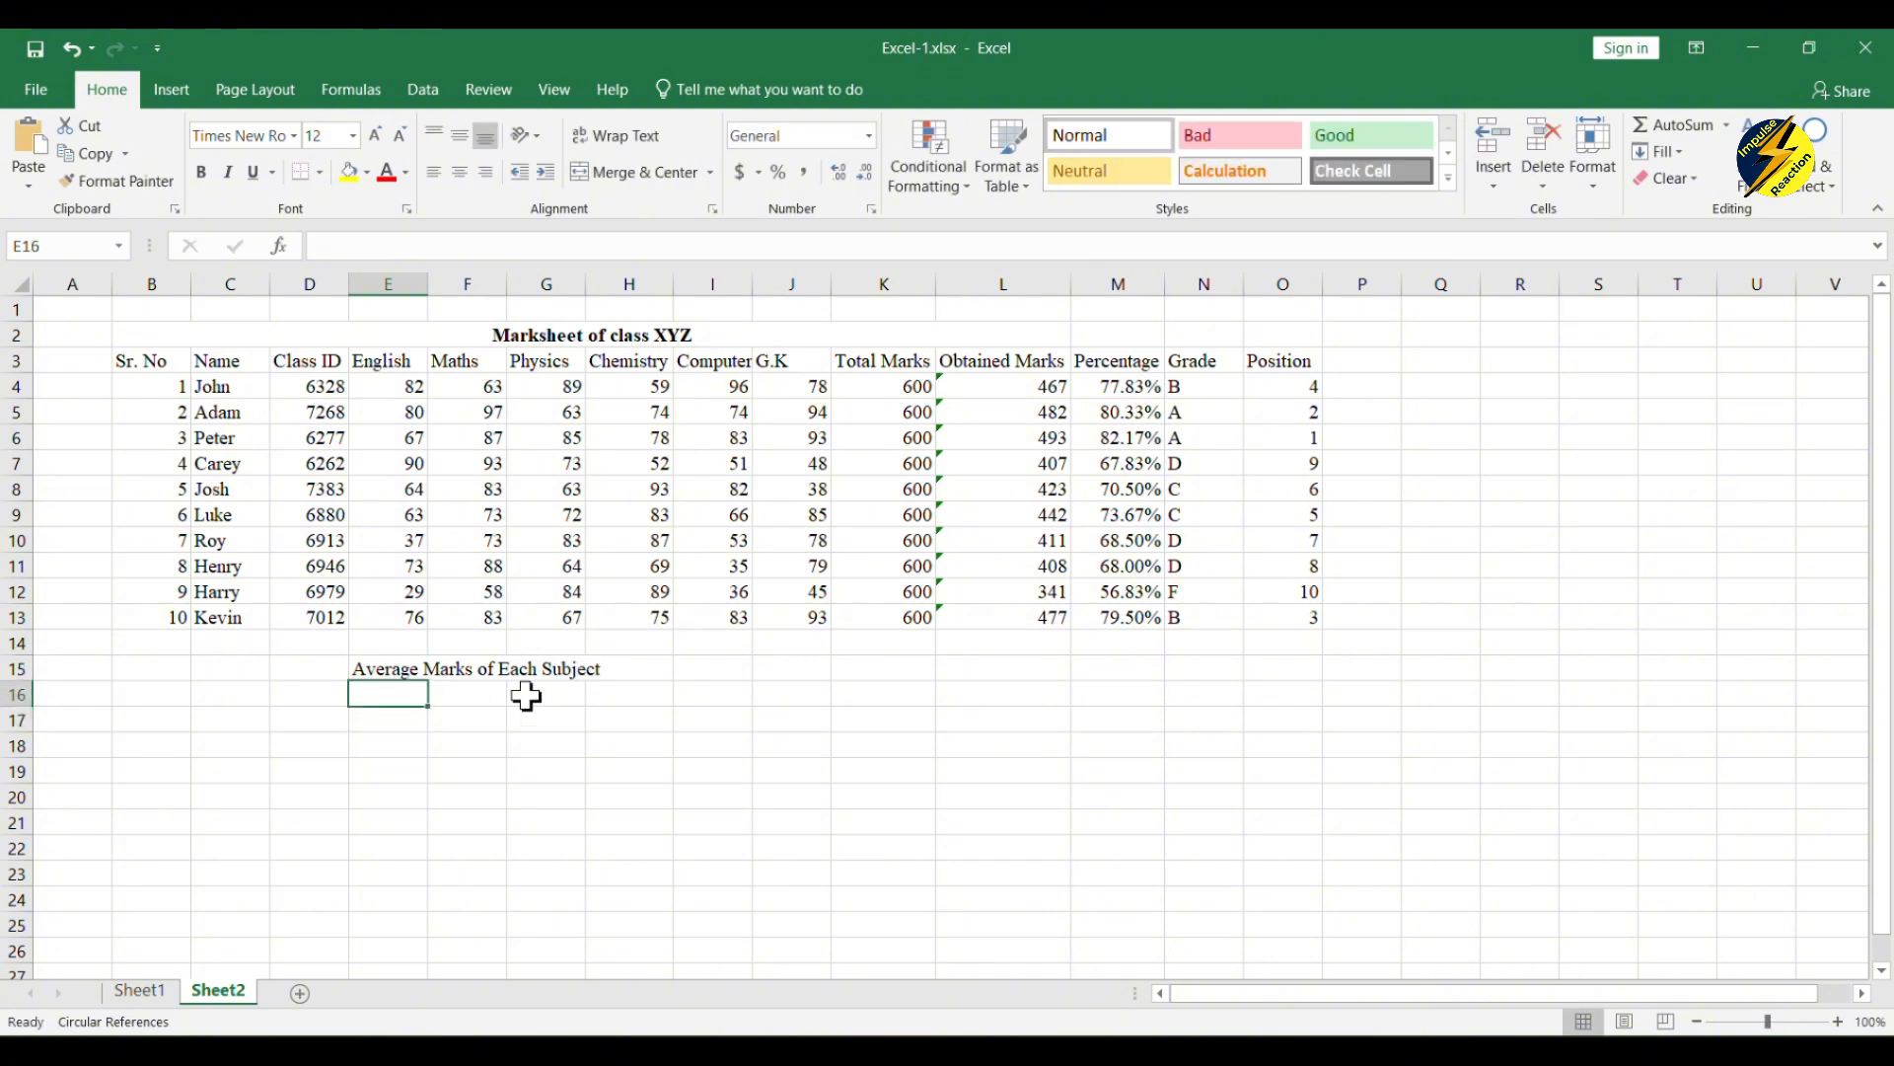
type("Eng")
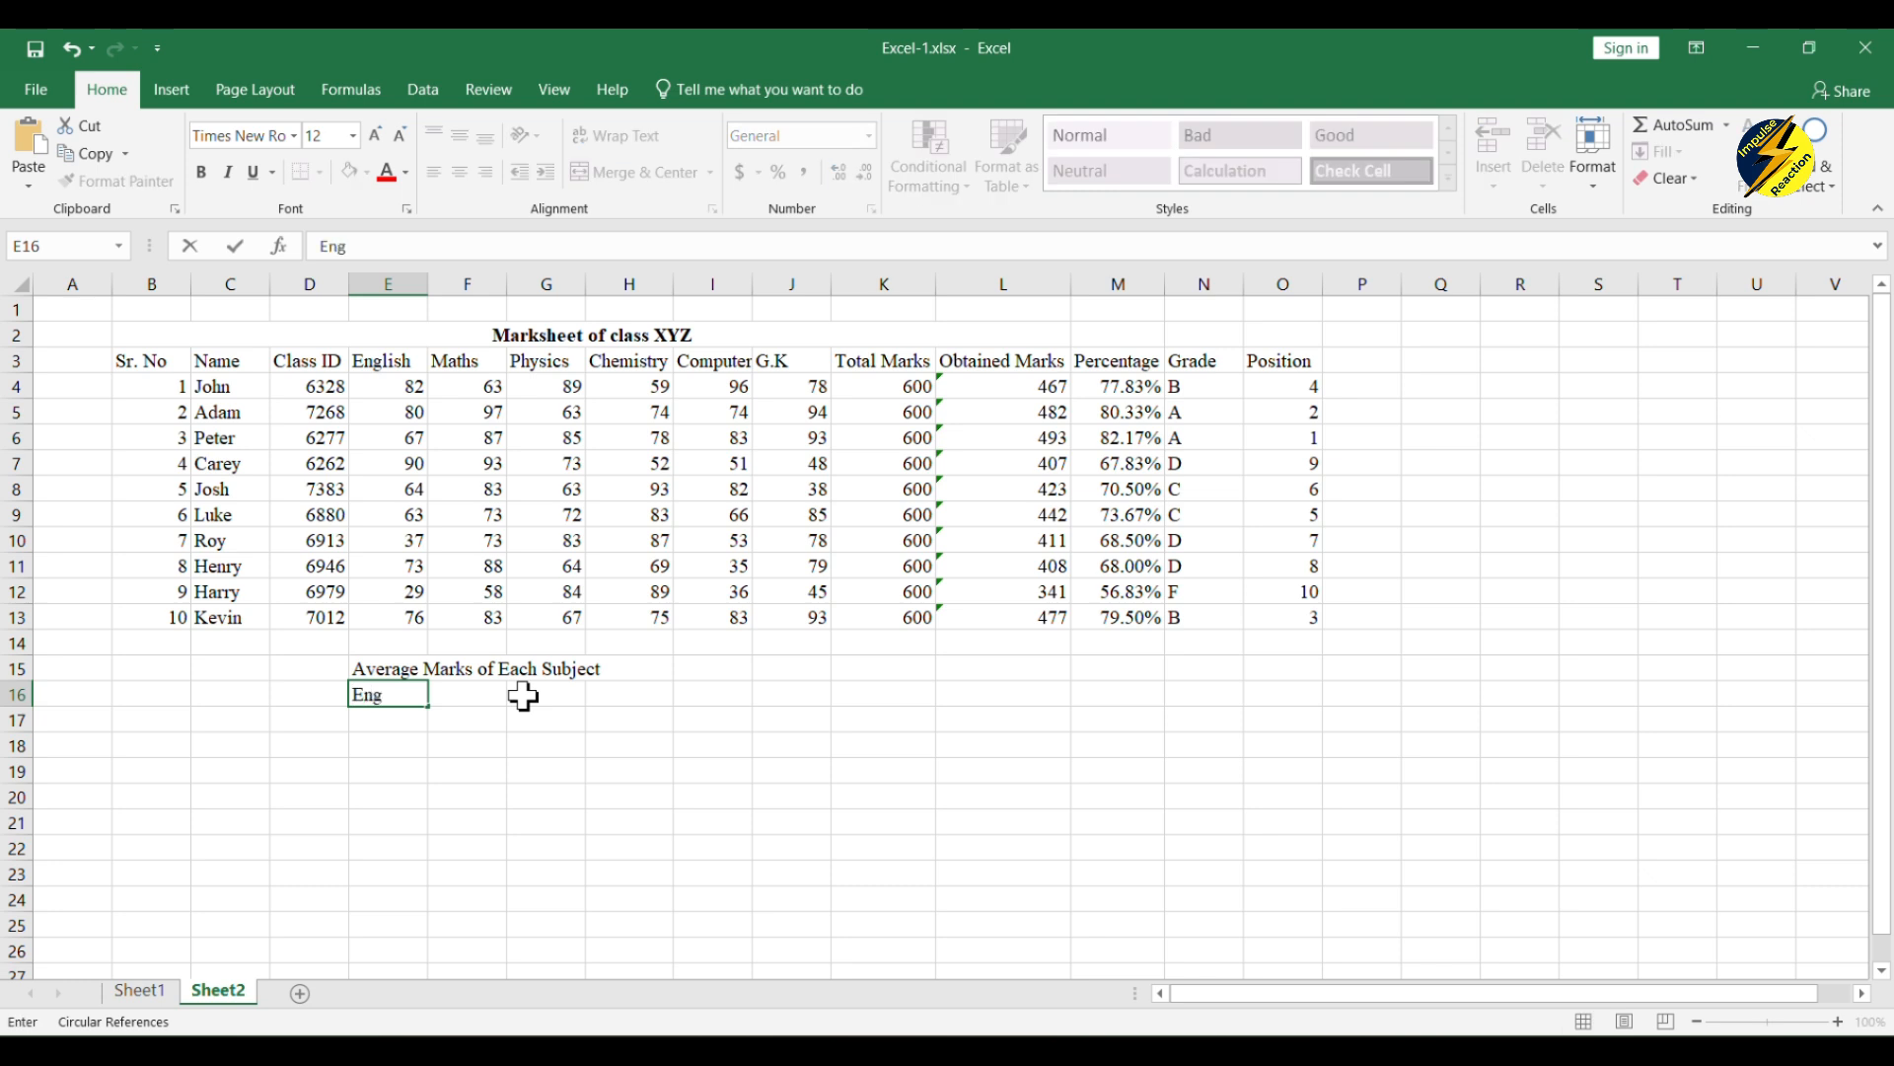
key("Tab")
type("Maths")
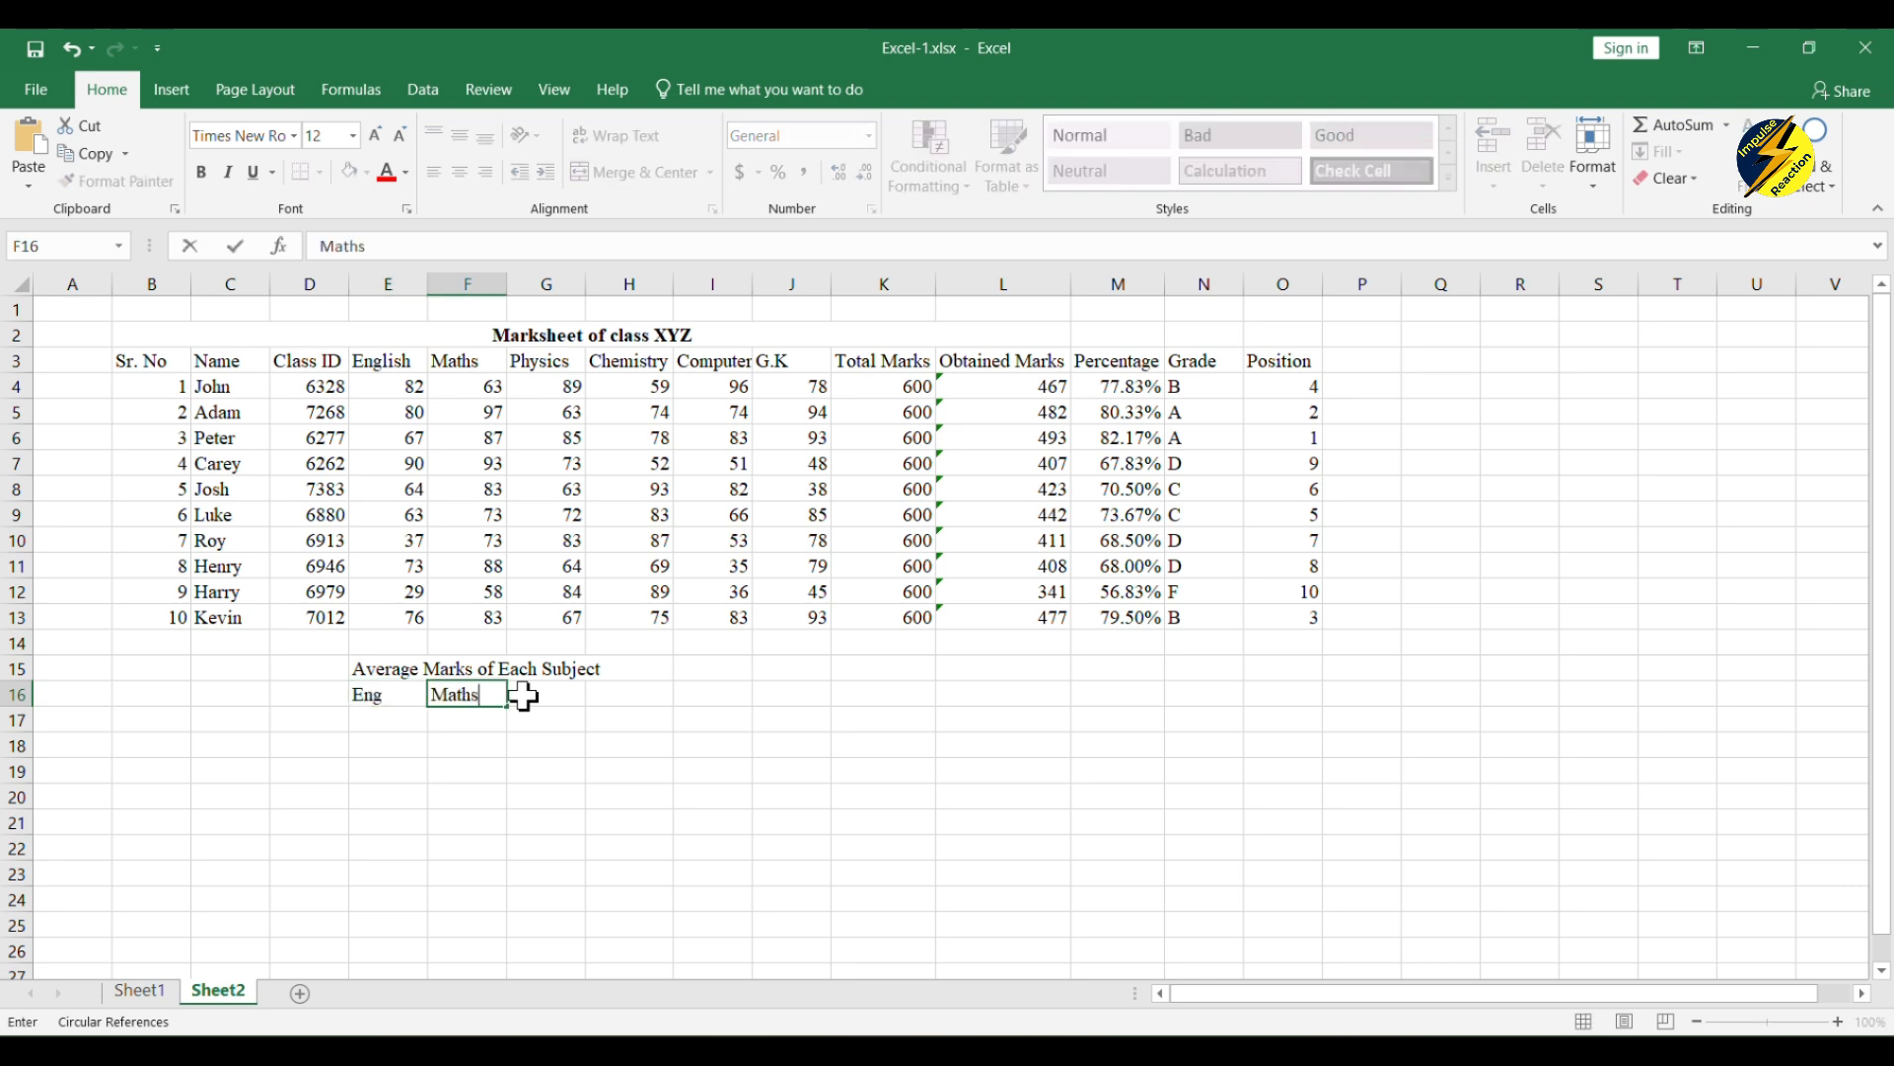
key("Tab")
type("Phy")
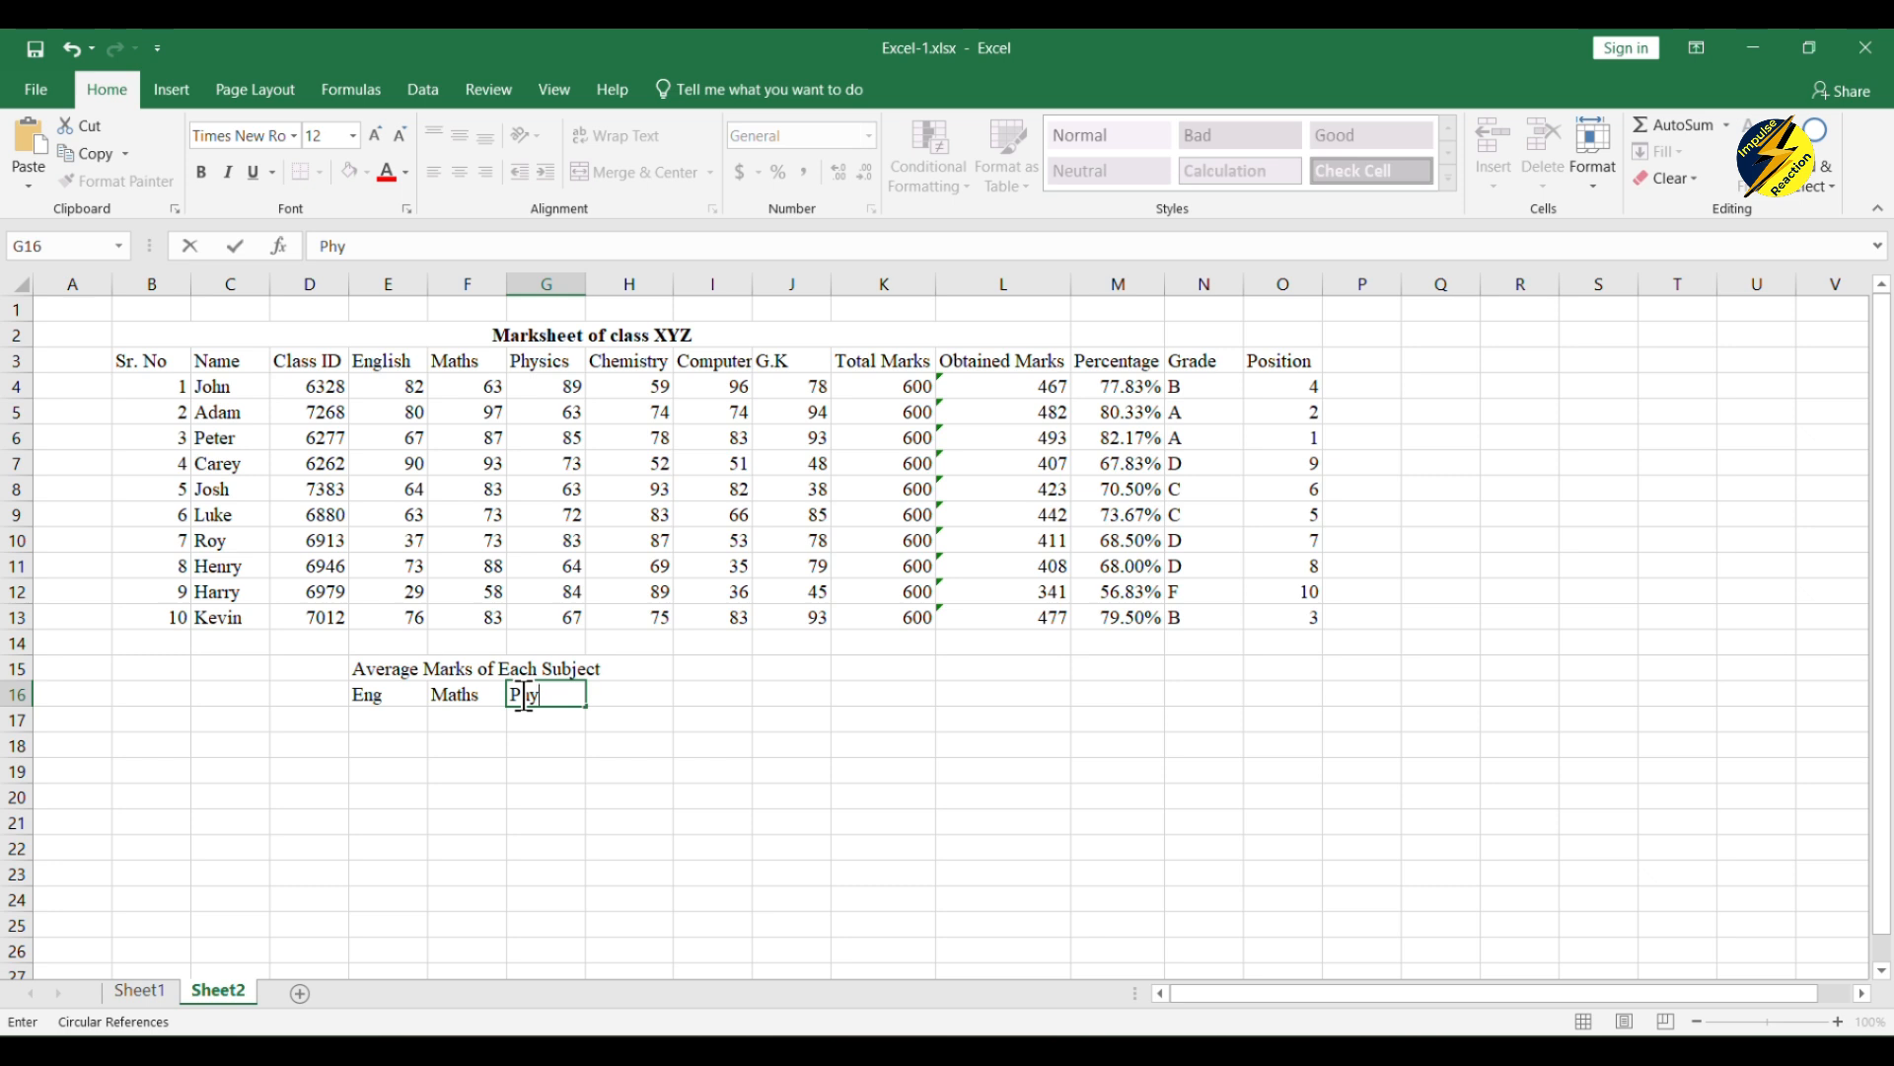
key("Tab")
type("Chem")
key("Tab")
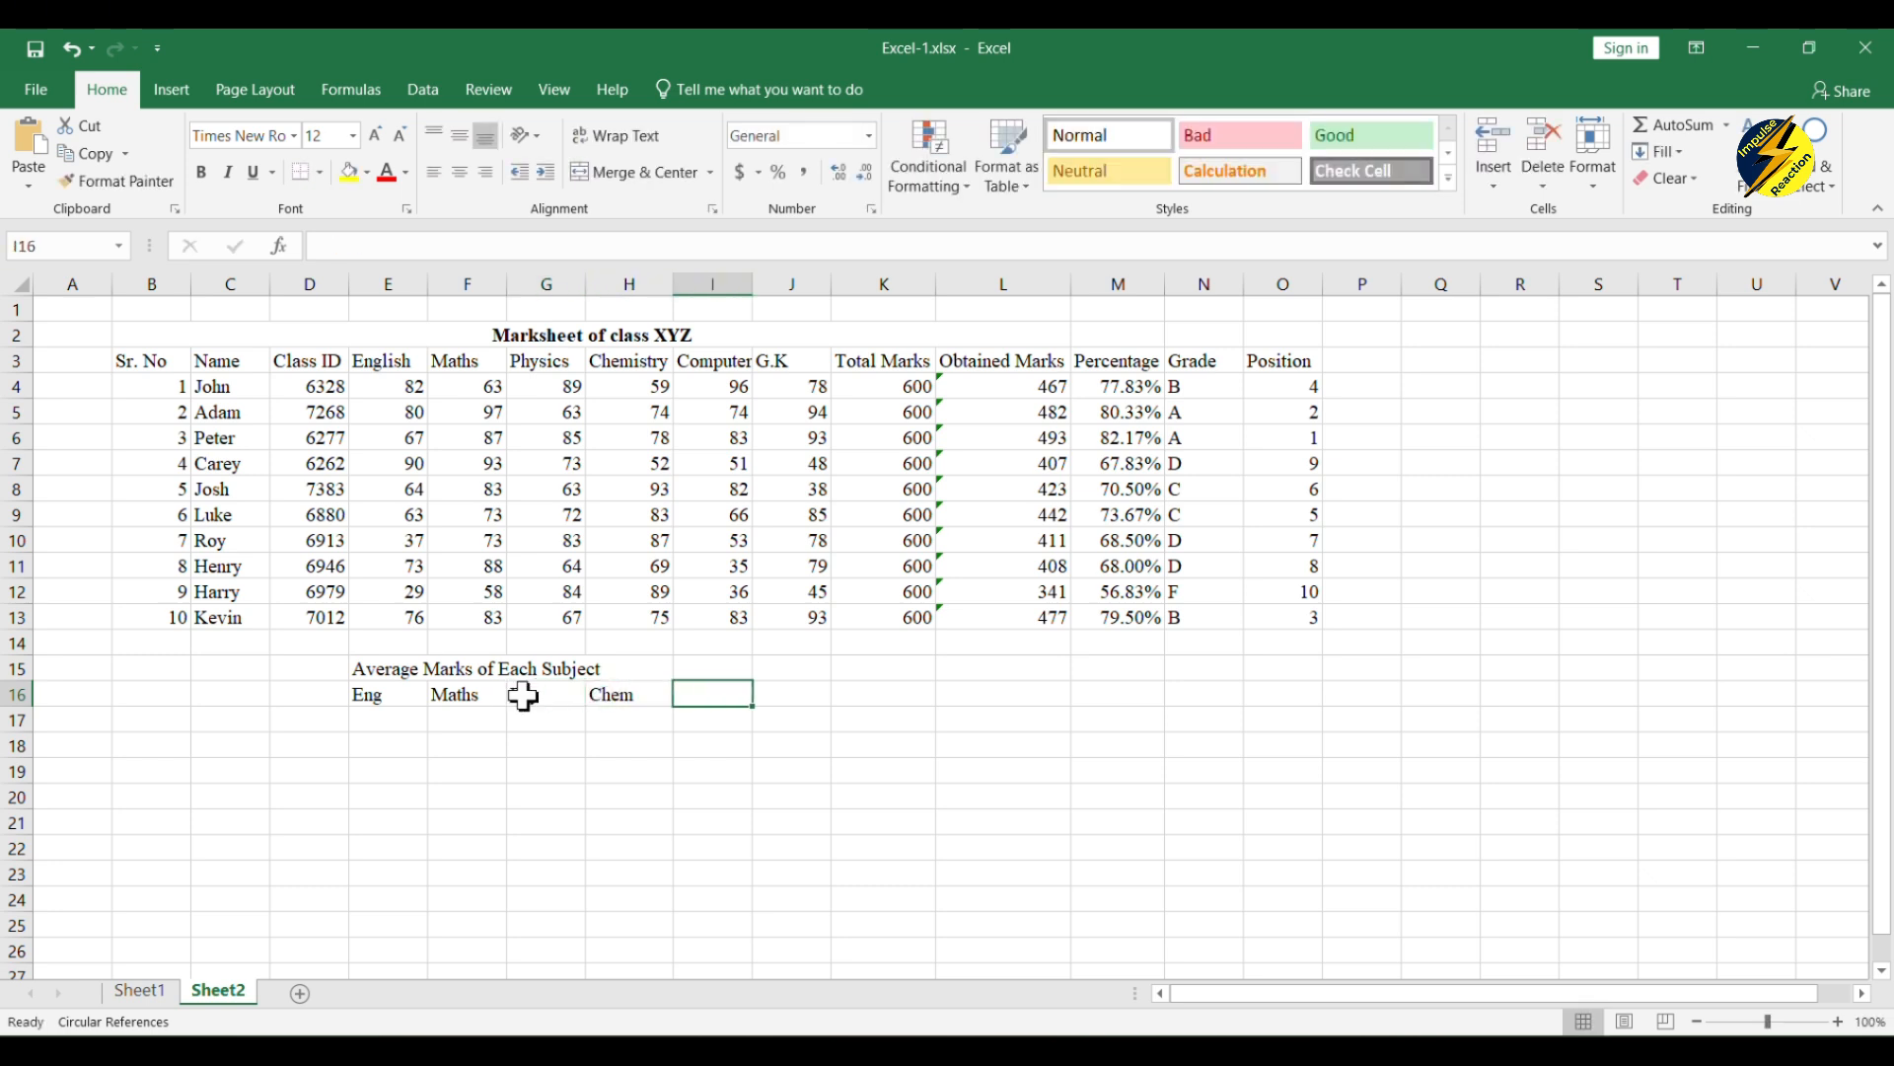
type("Comp")
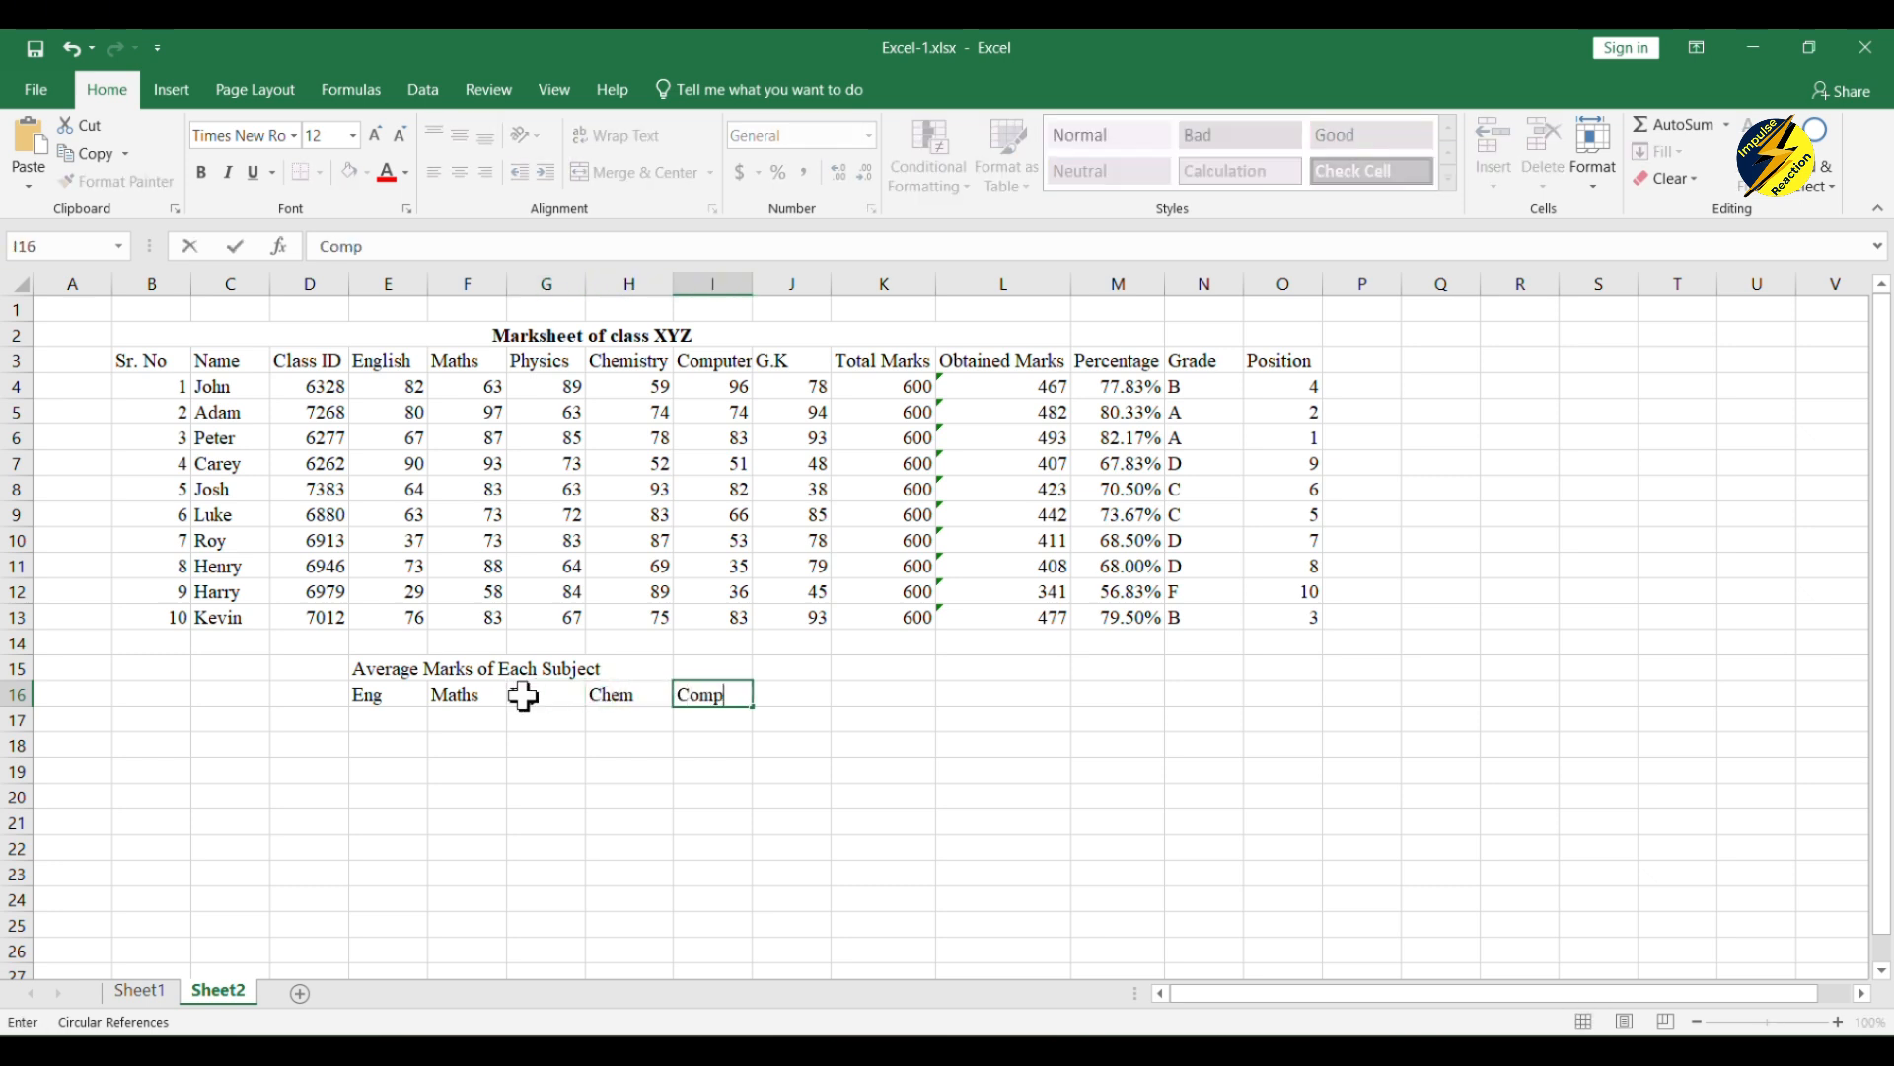
key("Tab")
type("G.K")
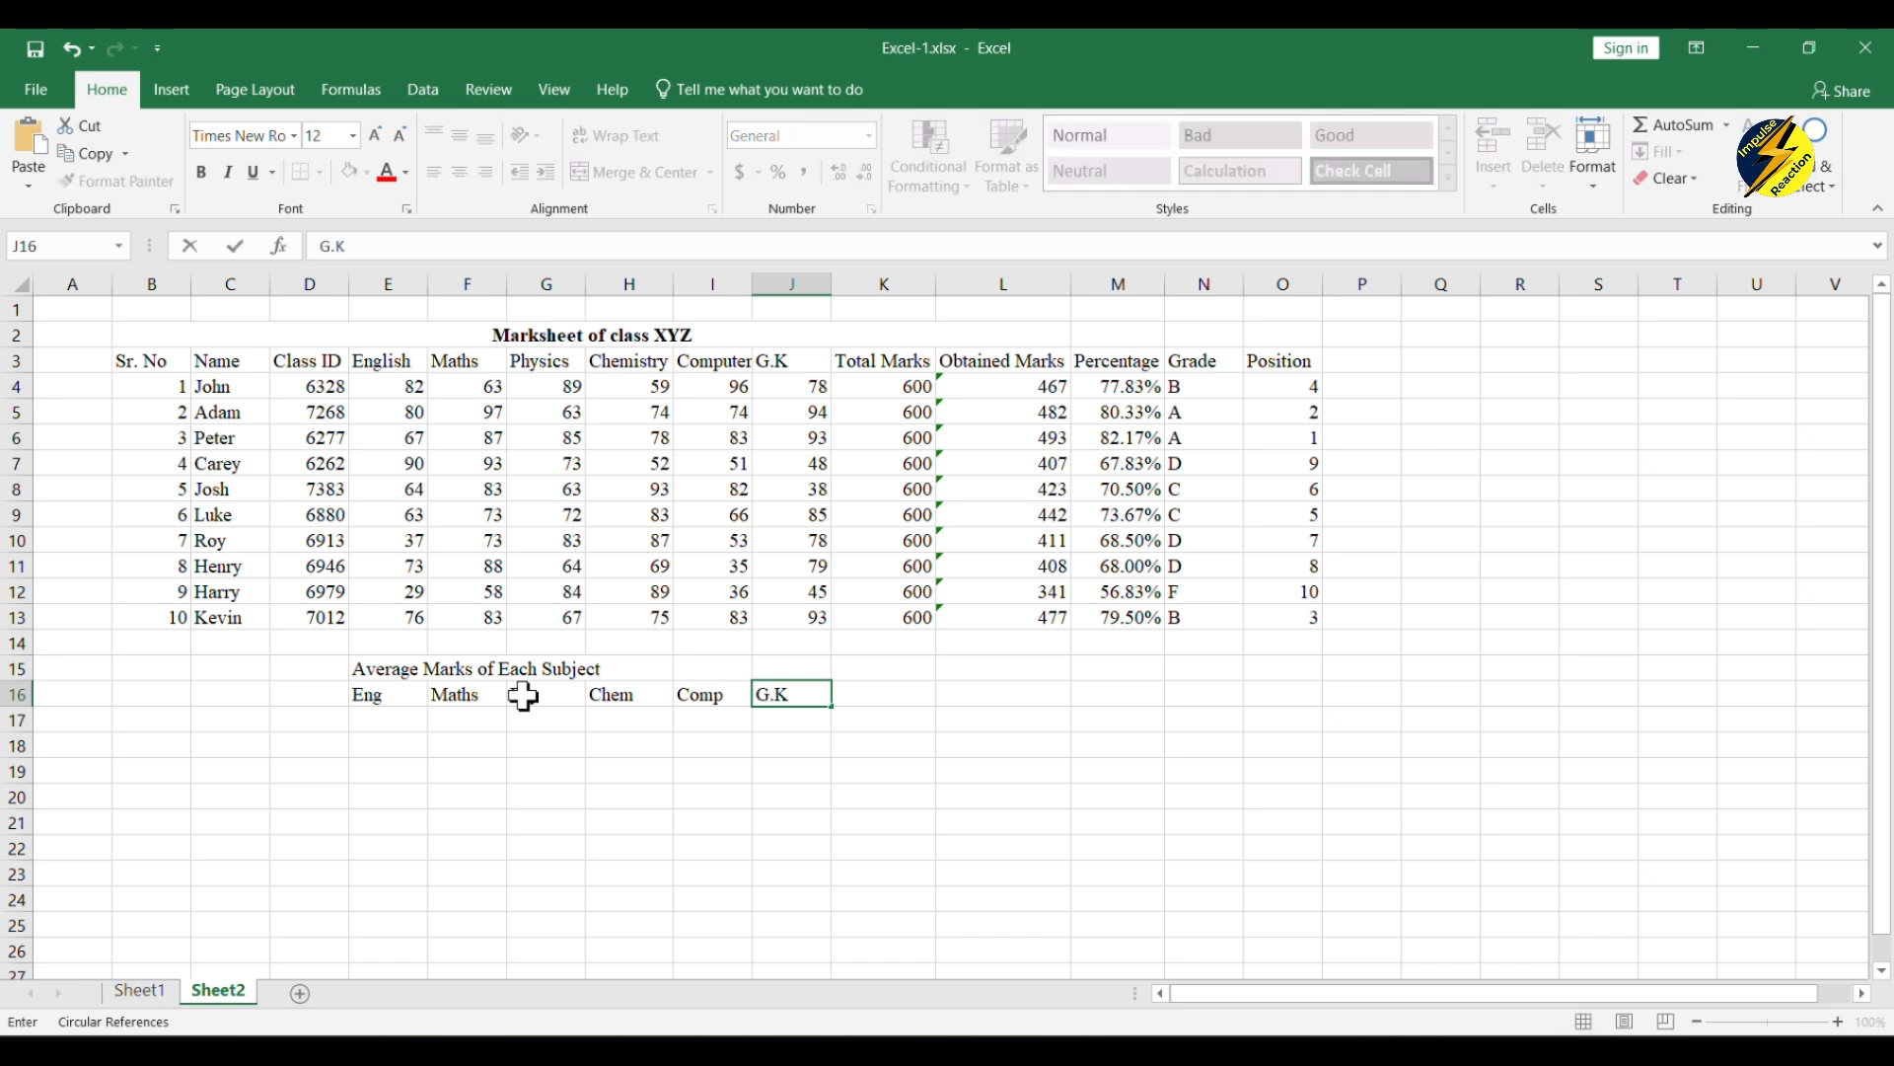
Step: Merge and center the averages heading across E15:J15 and make it bold
left_click_drag(375, 669, 380, 671)
key("shift+Right")
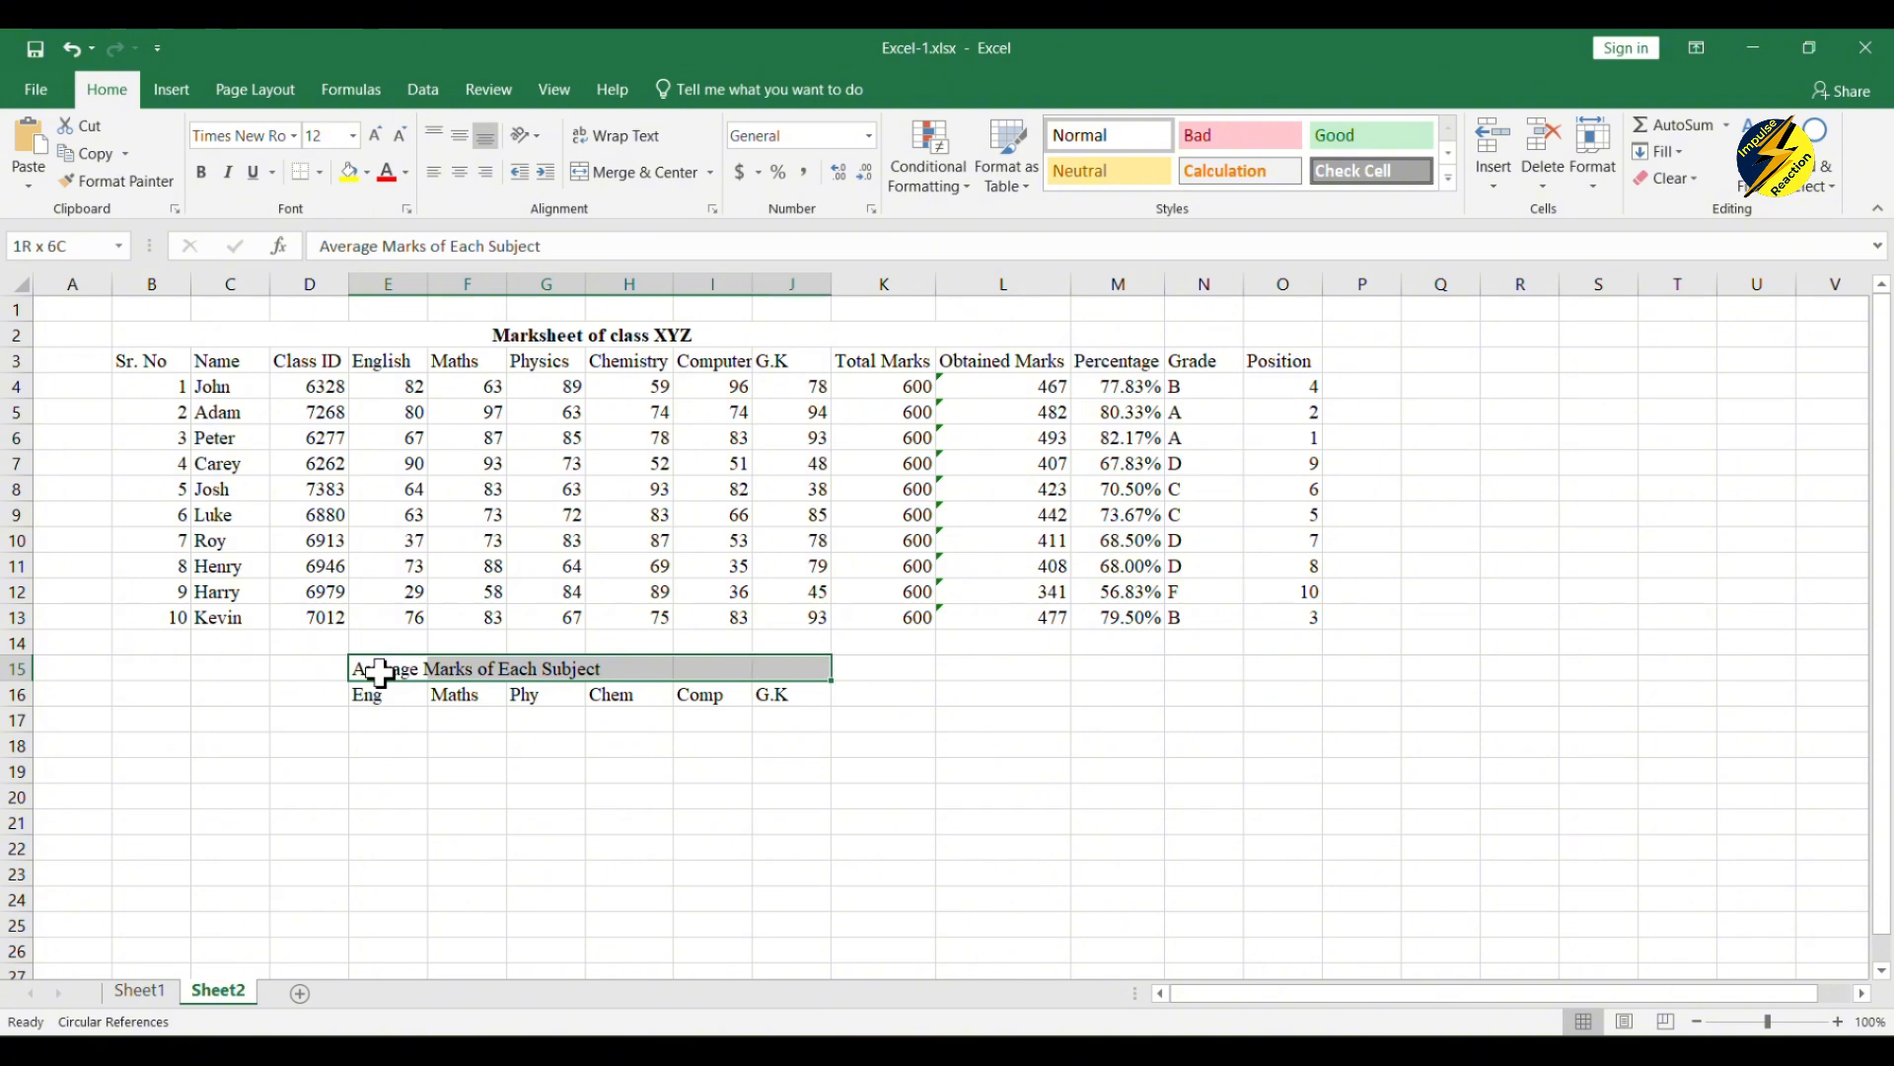
left_click(641, 174)
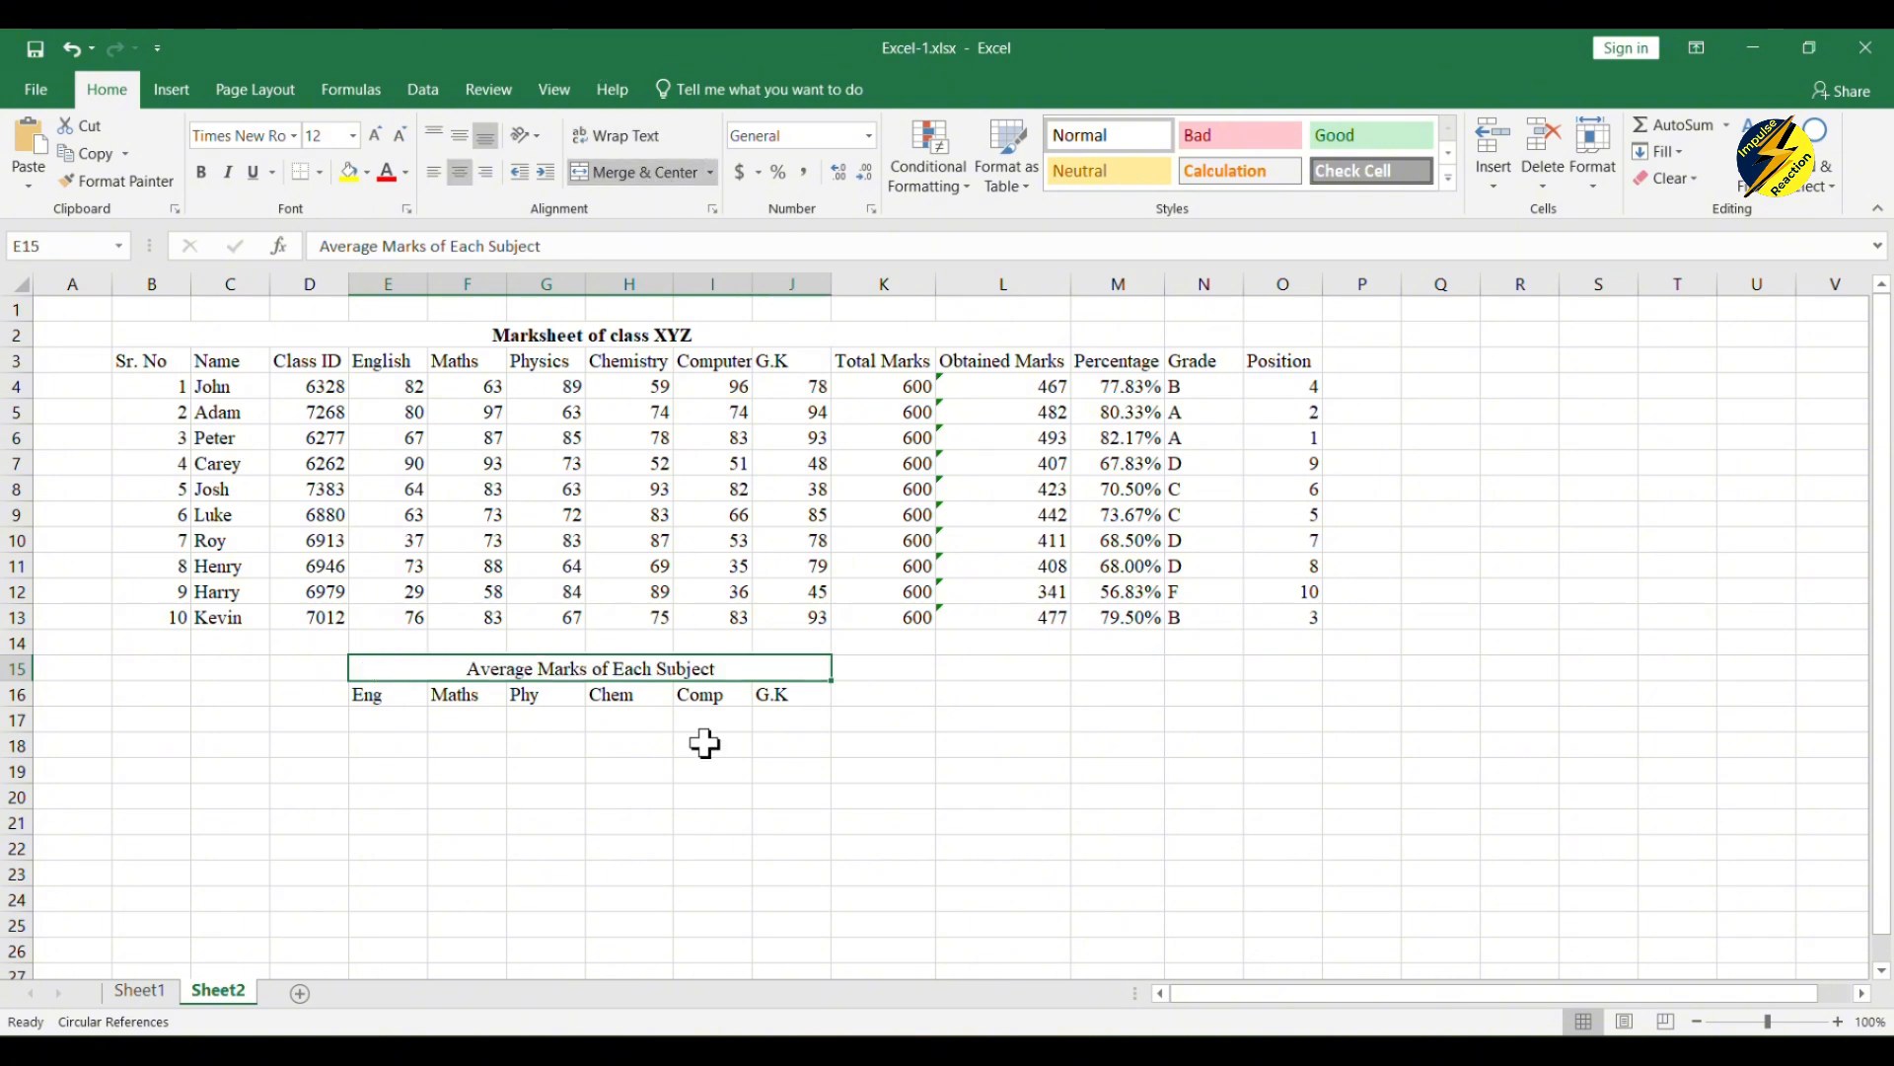
left_click(201, 174)
left_click(487, 795)
Step: Calculate the English average in E17 with the formula =AVERAGE(E4:E13)
left_click(383, 718)
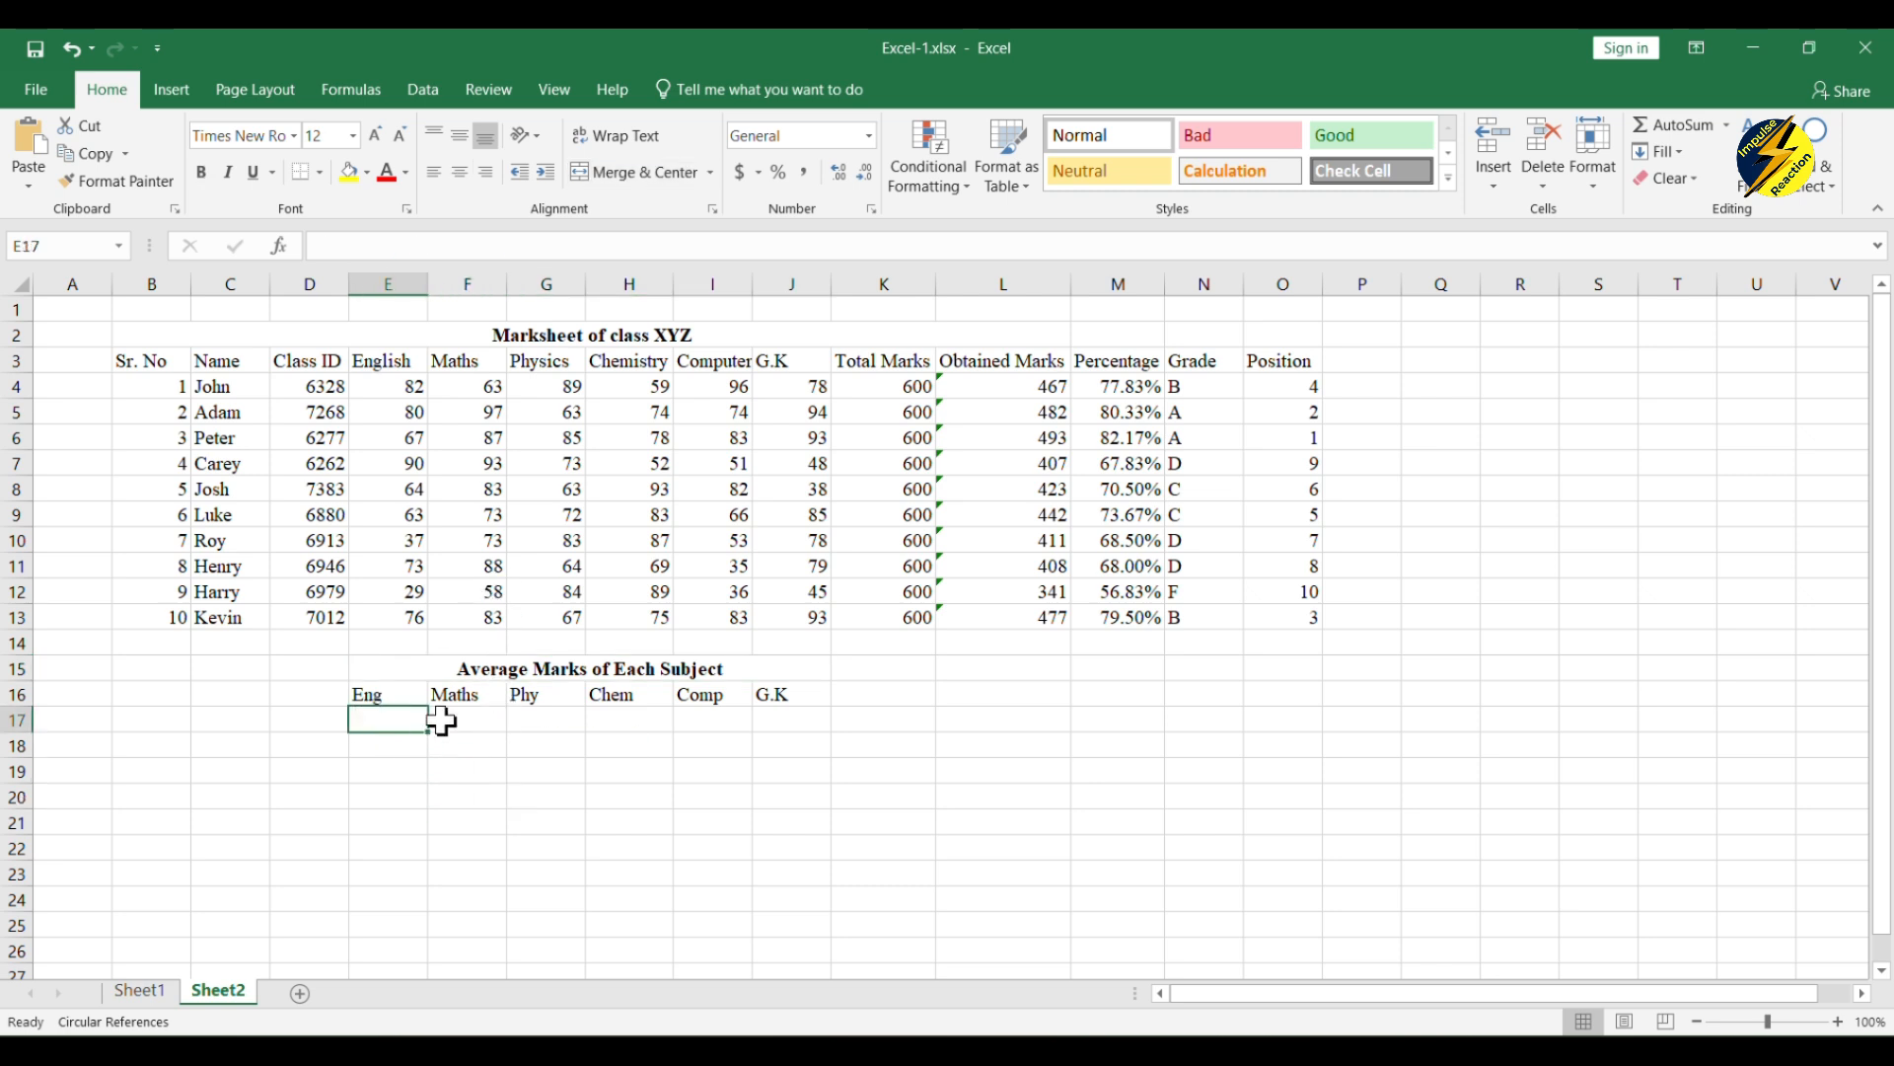
left_click(368, 247)
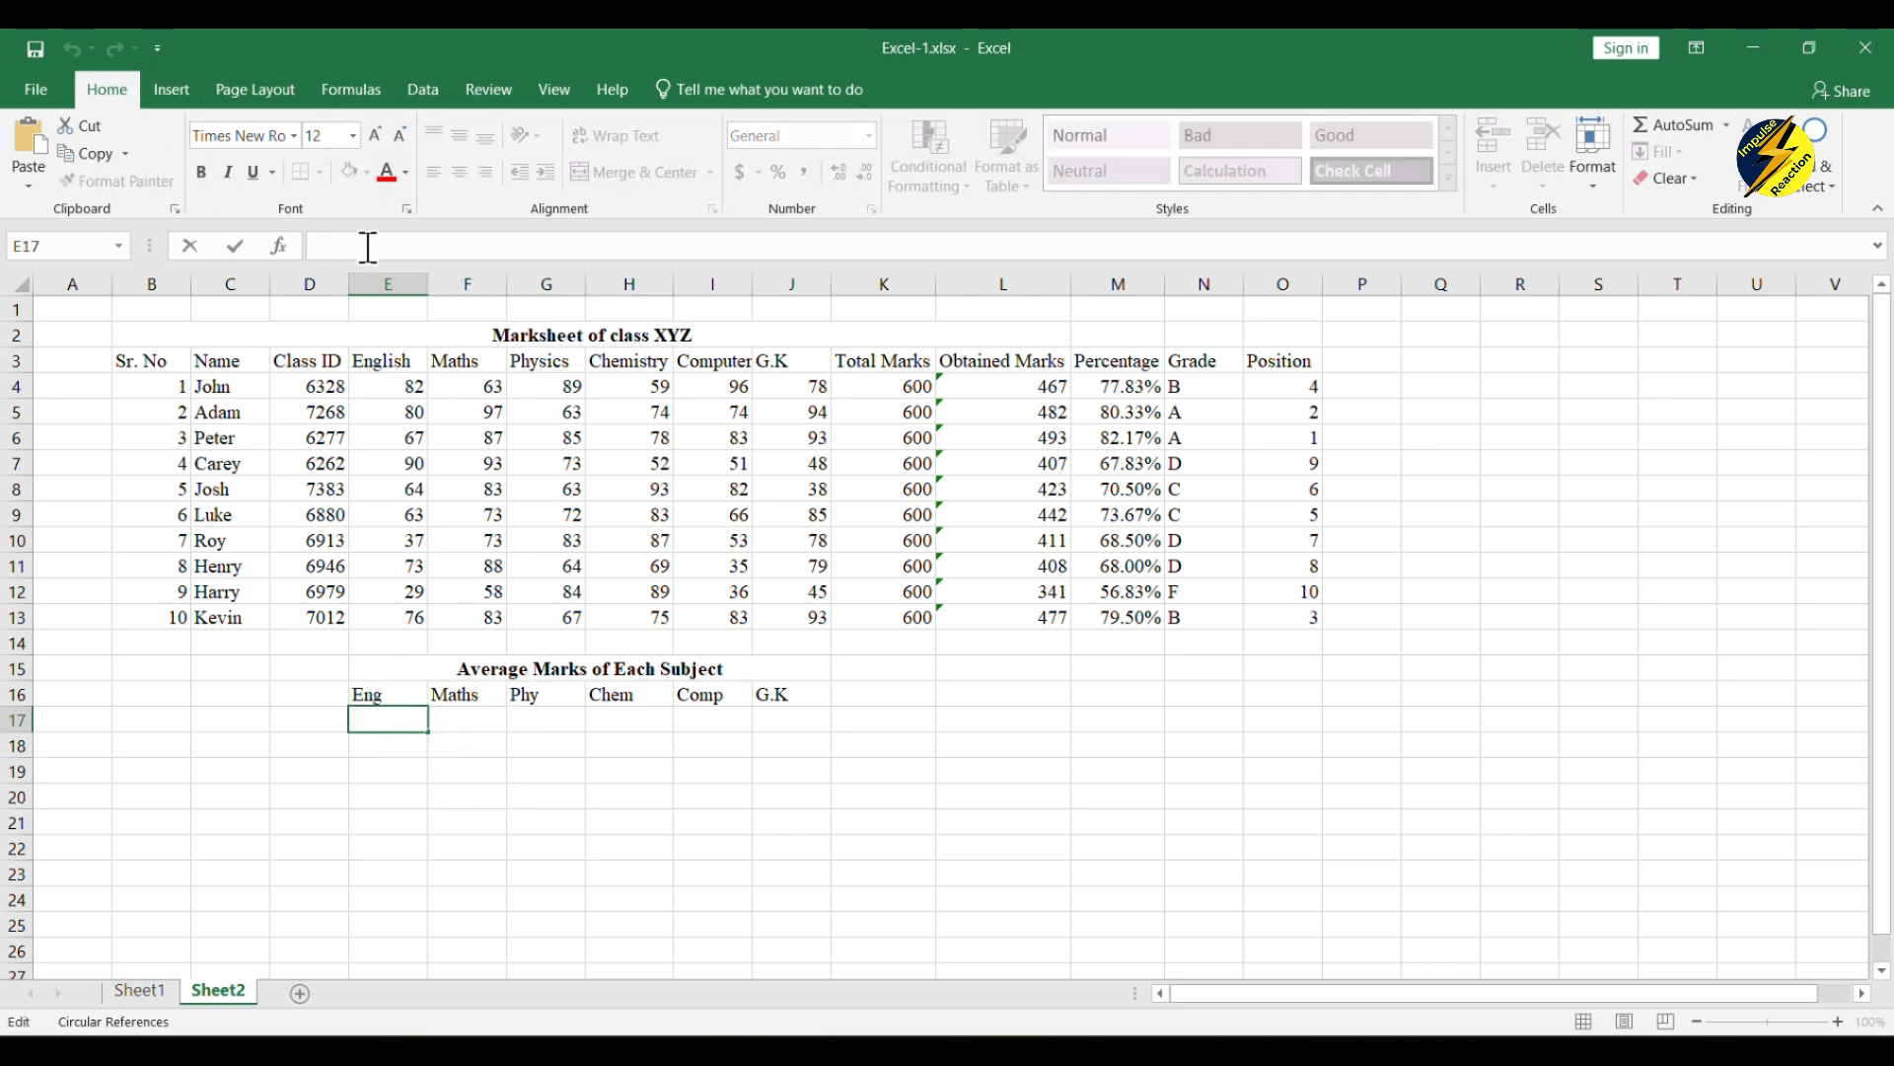
type("=A")
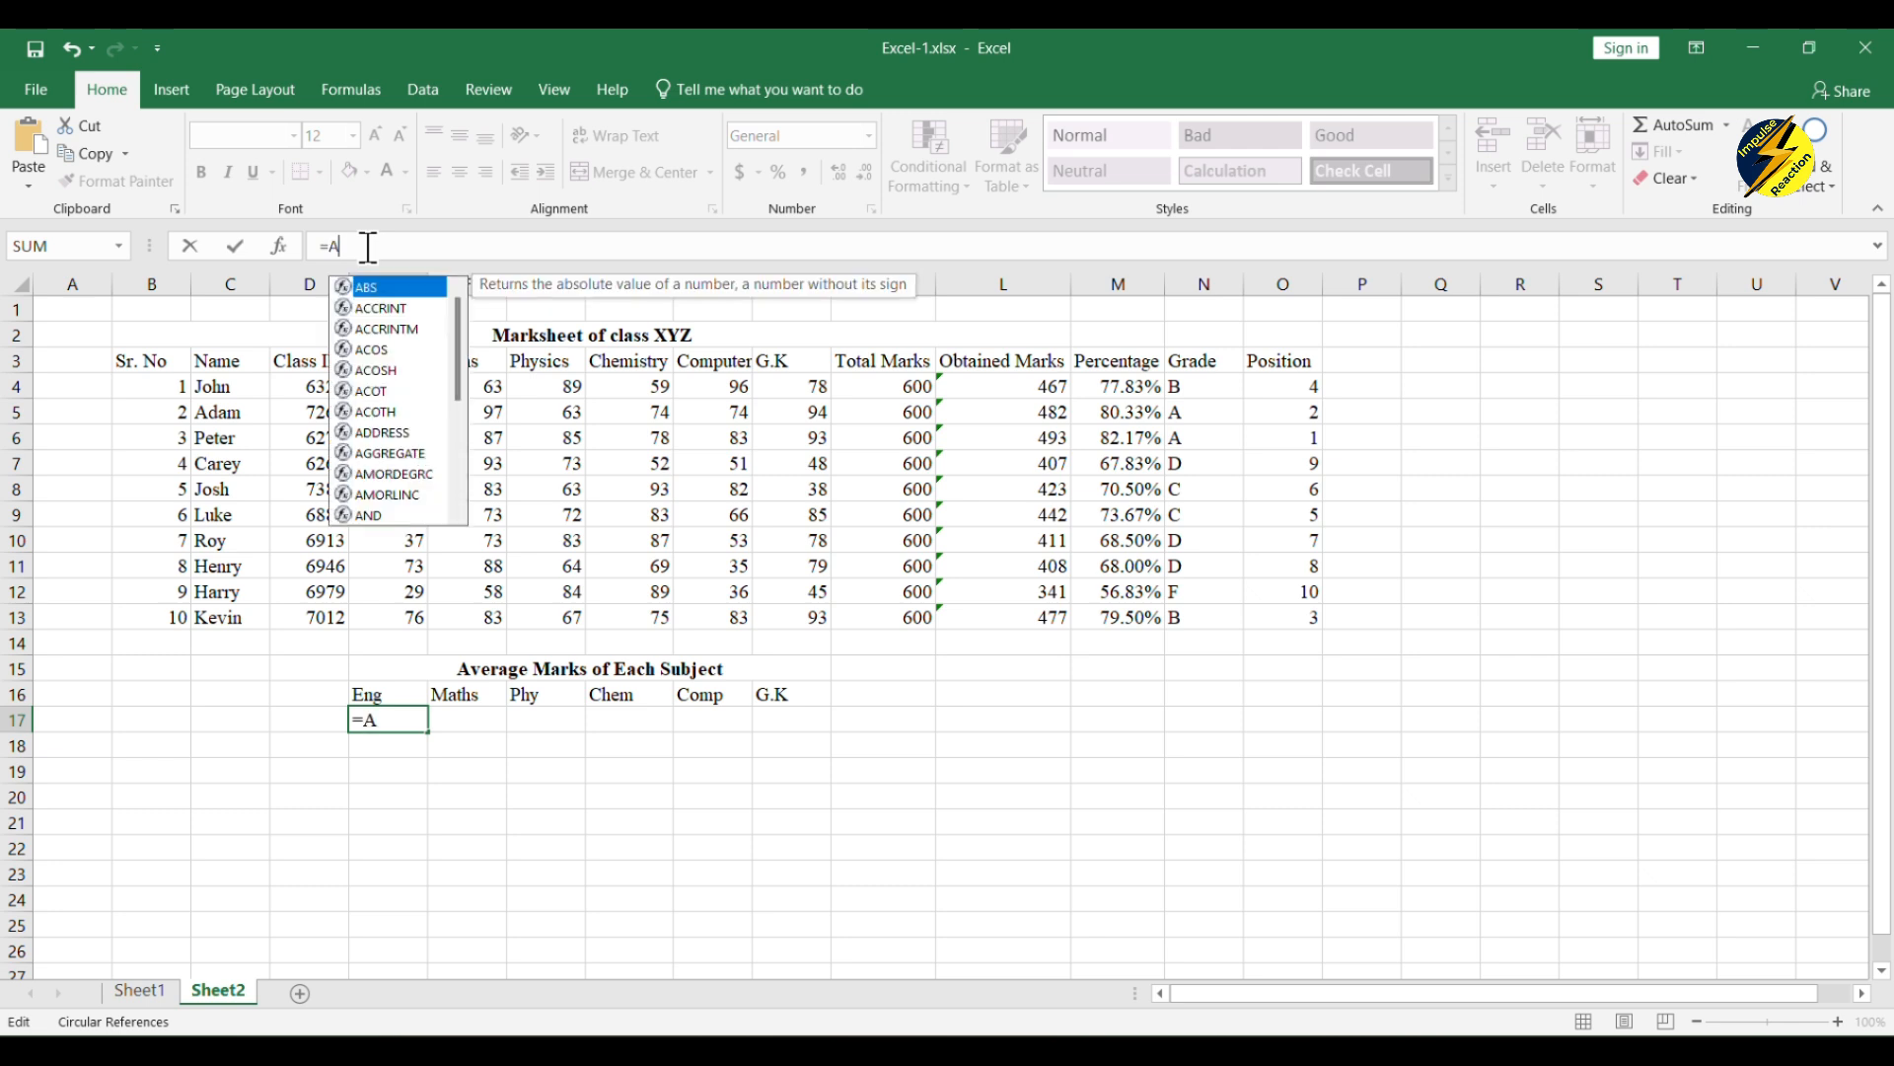
type("VER")
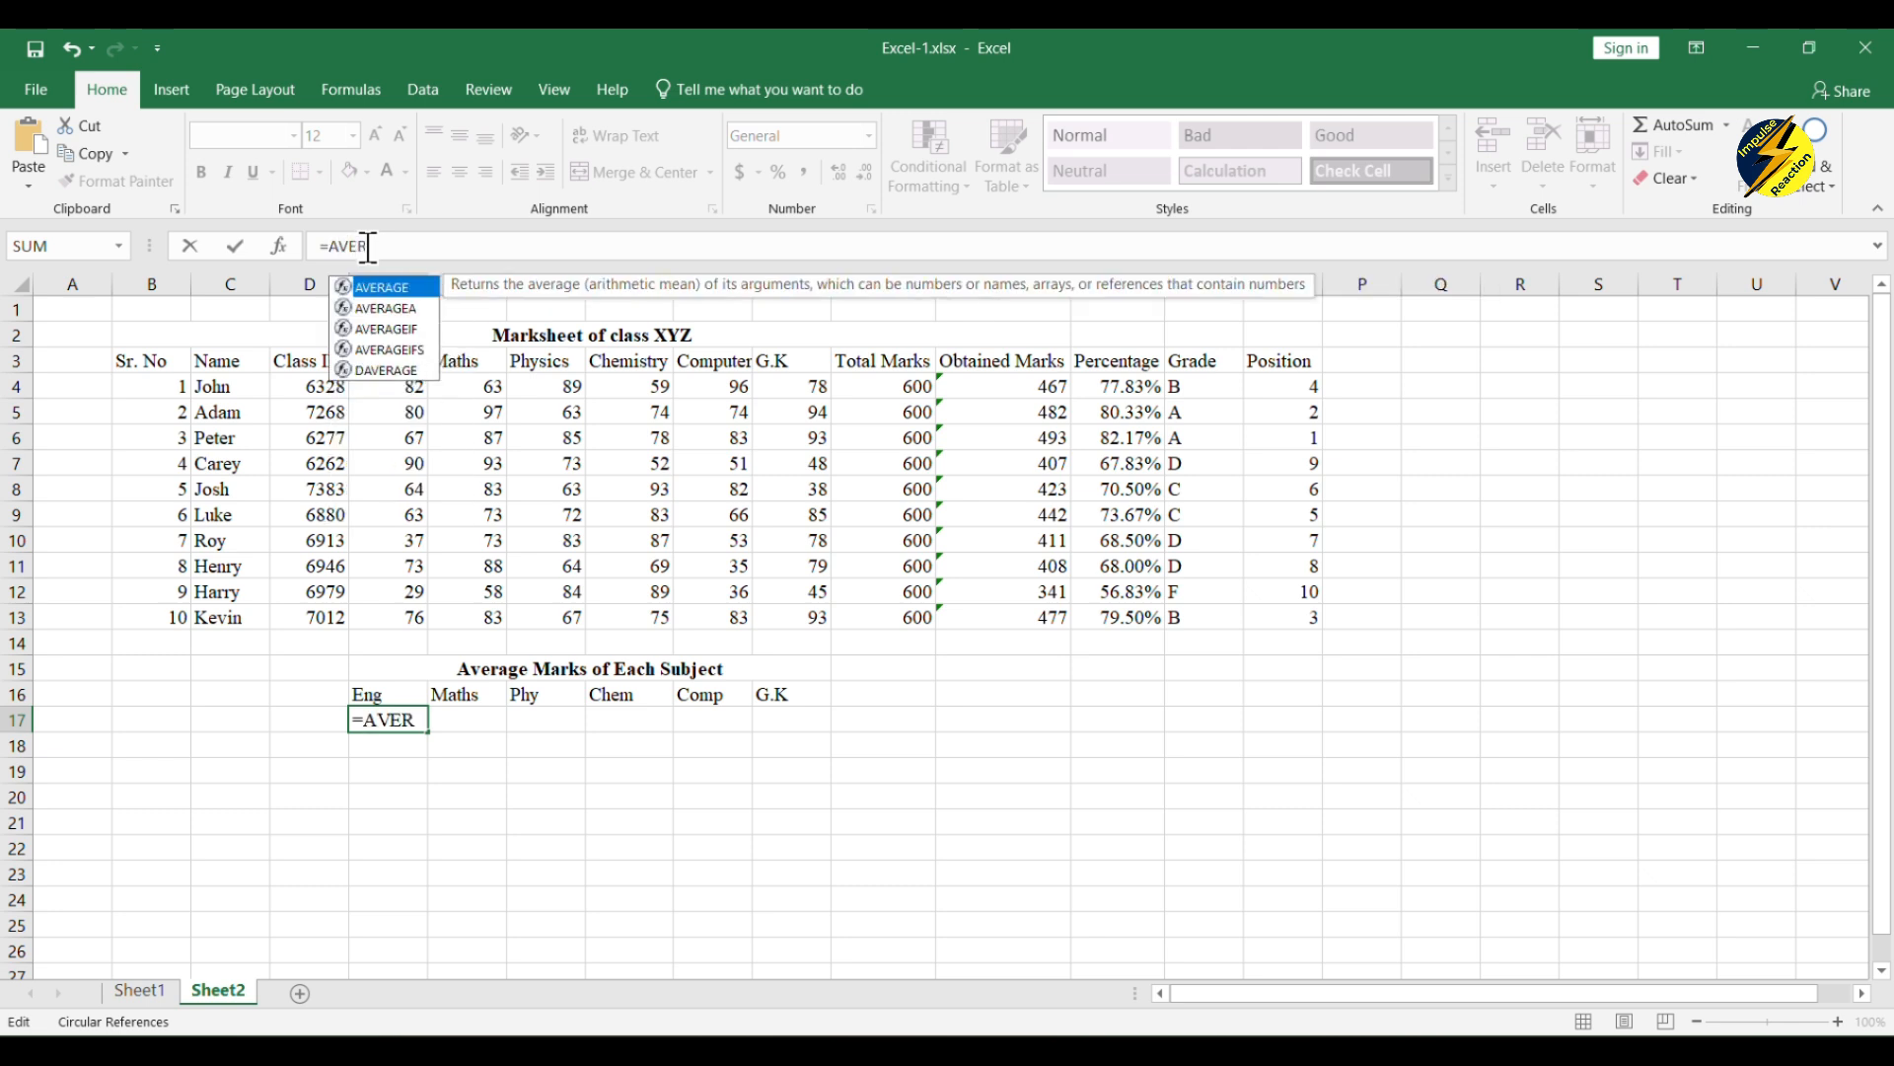
type("AGE(")
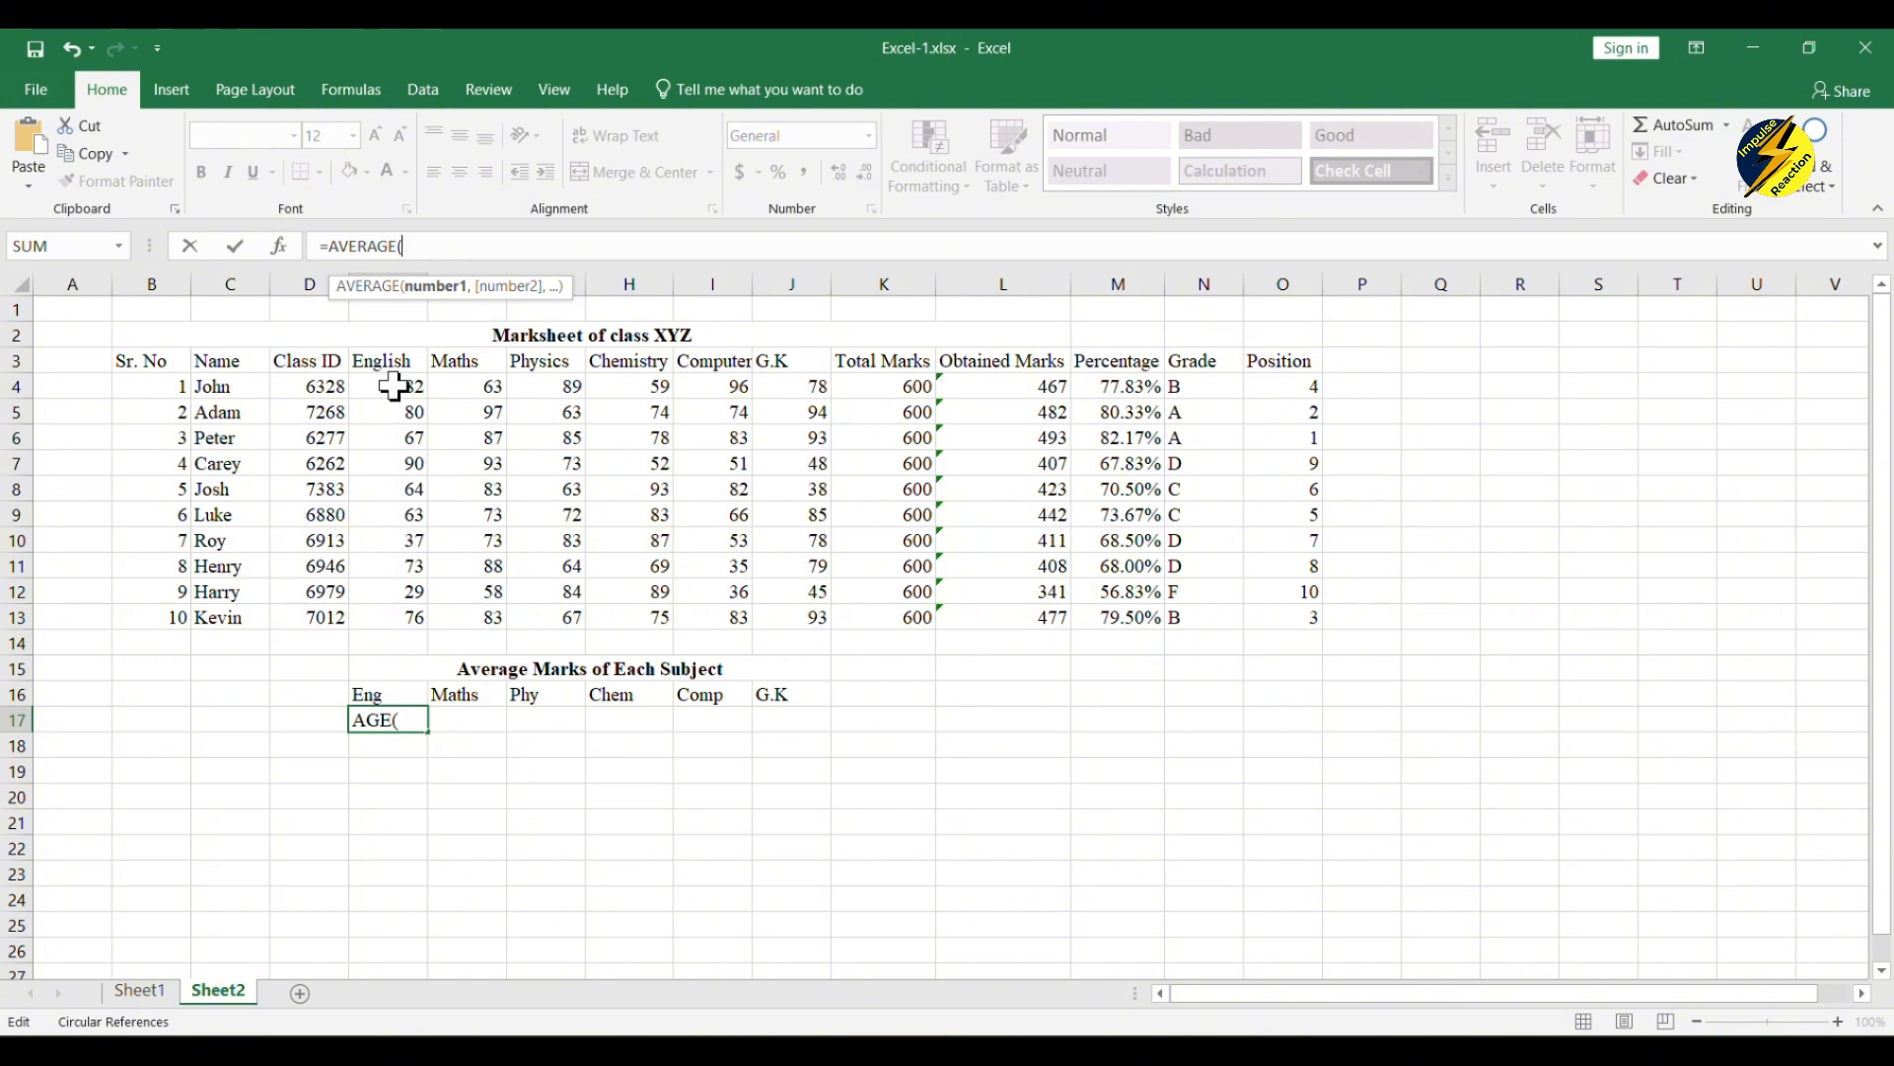
left_click_drag(393, 387, 372, 617)
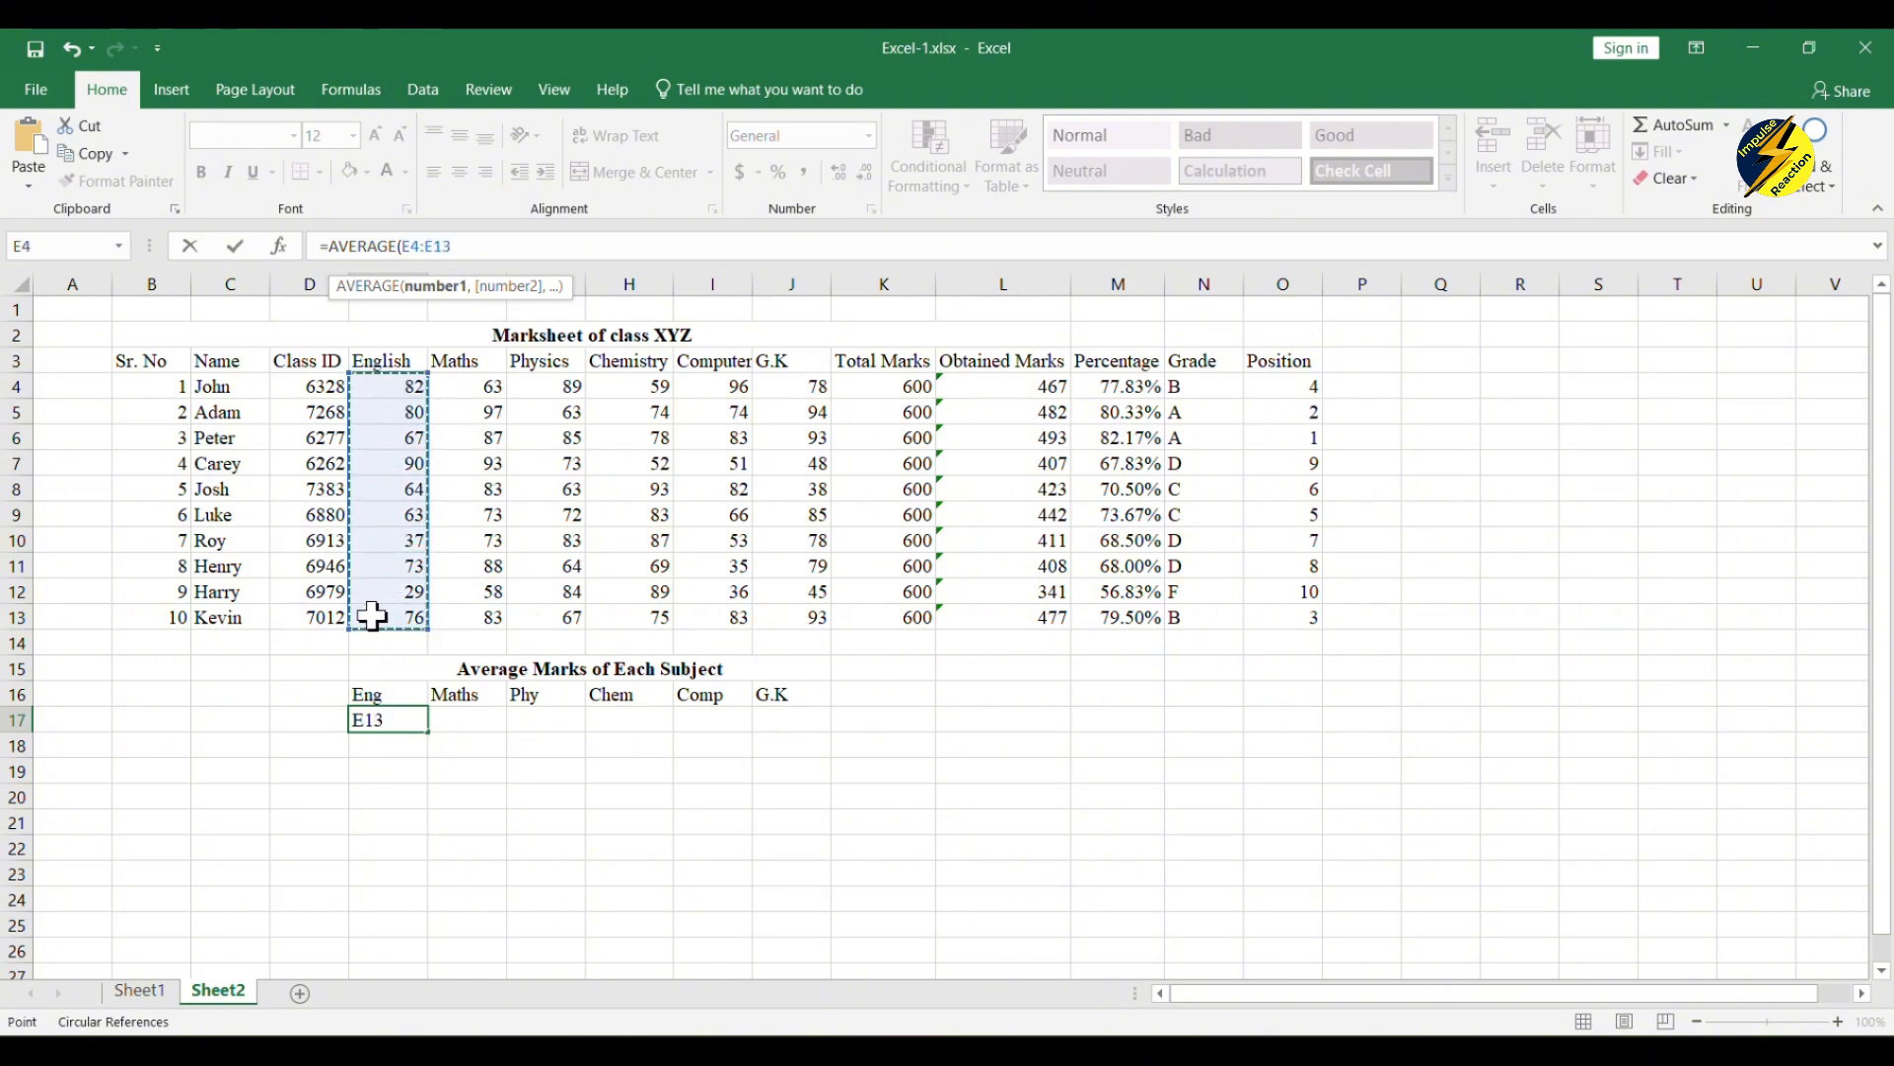
type(")")
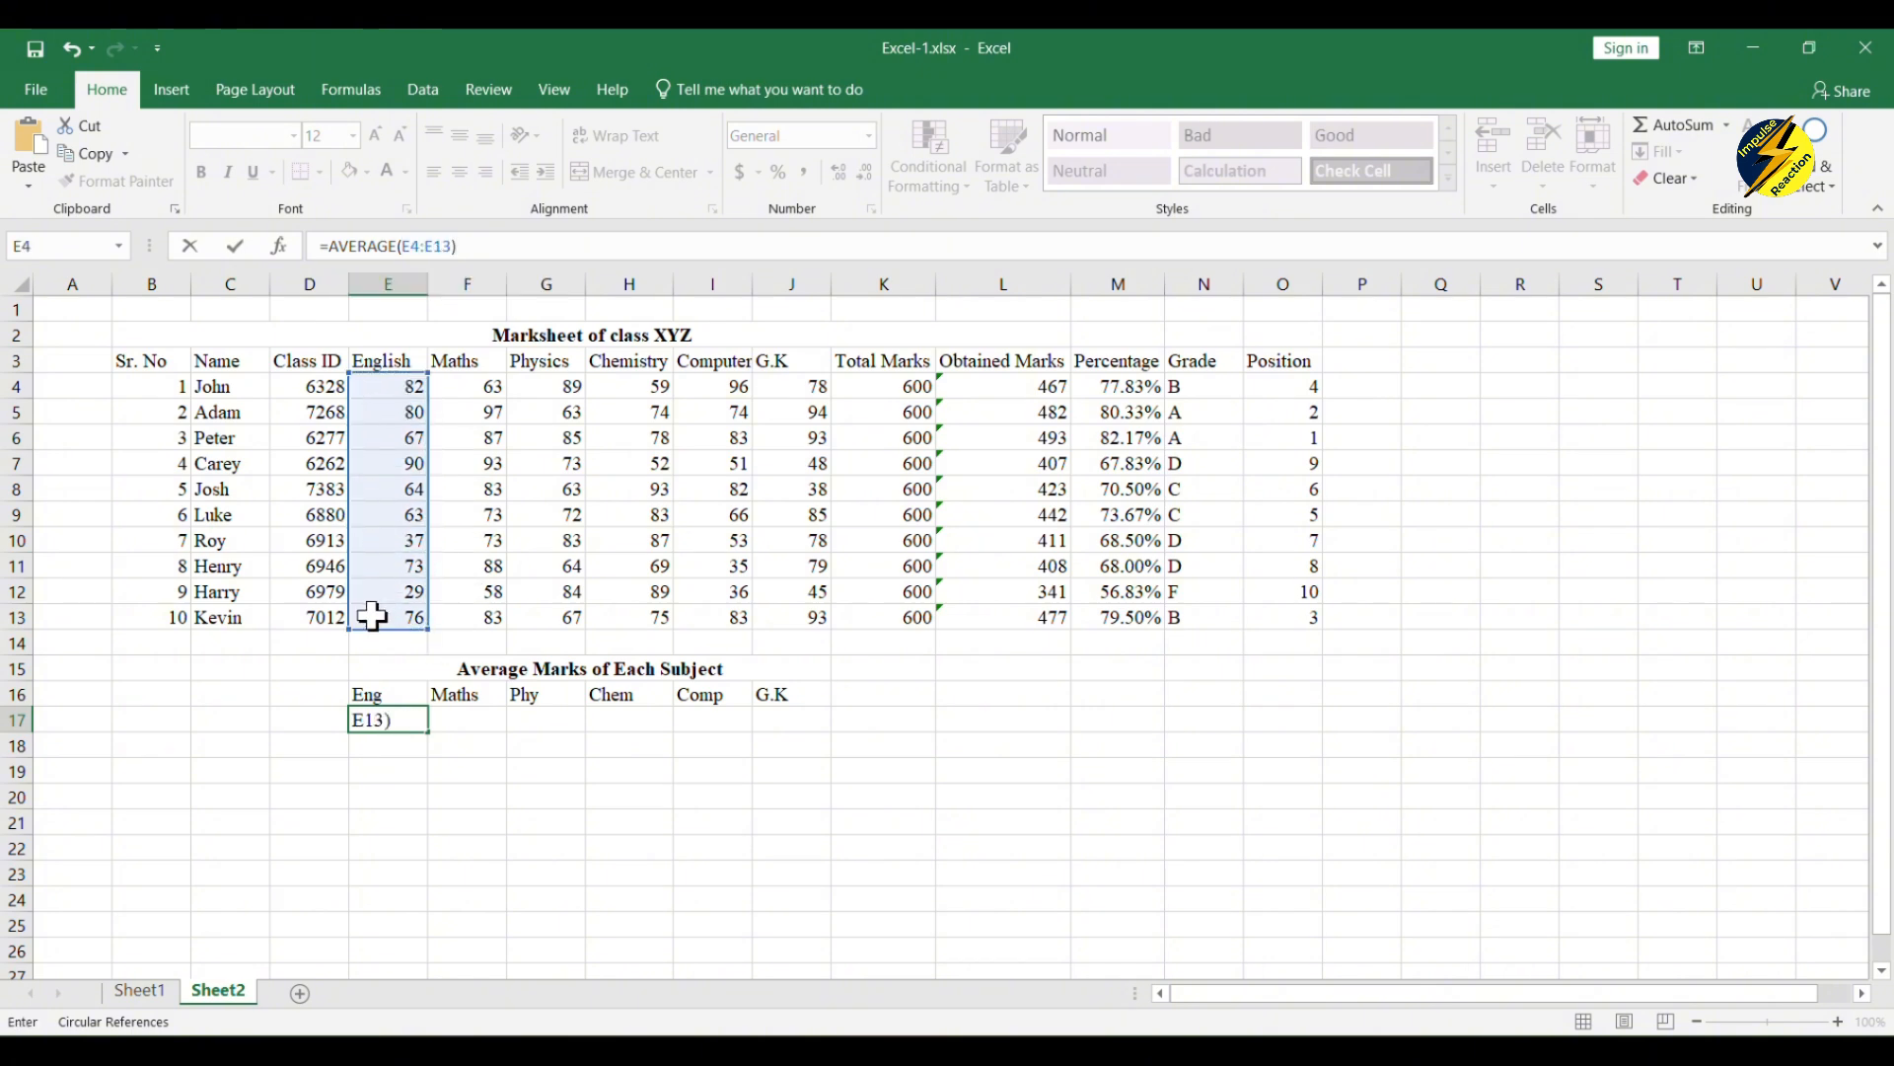
key("Return")
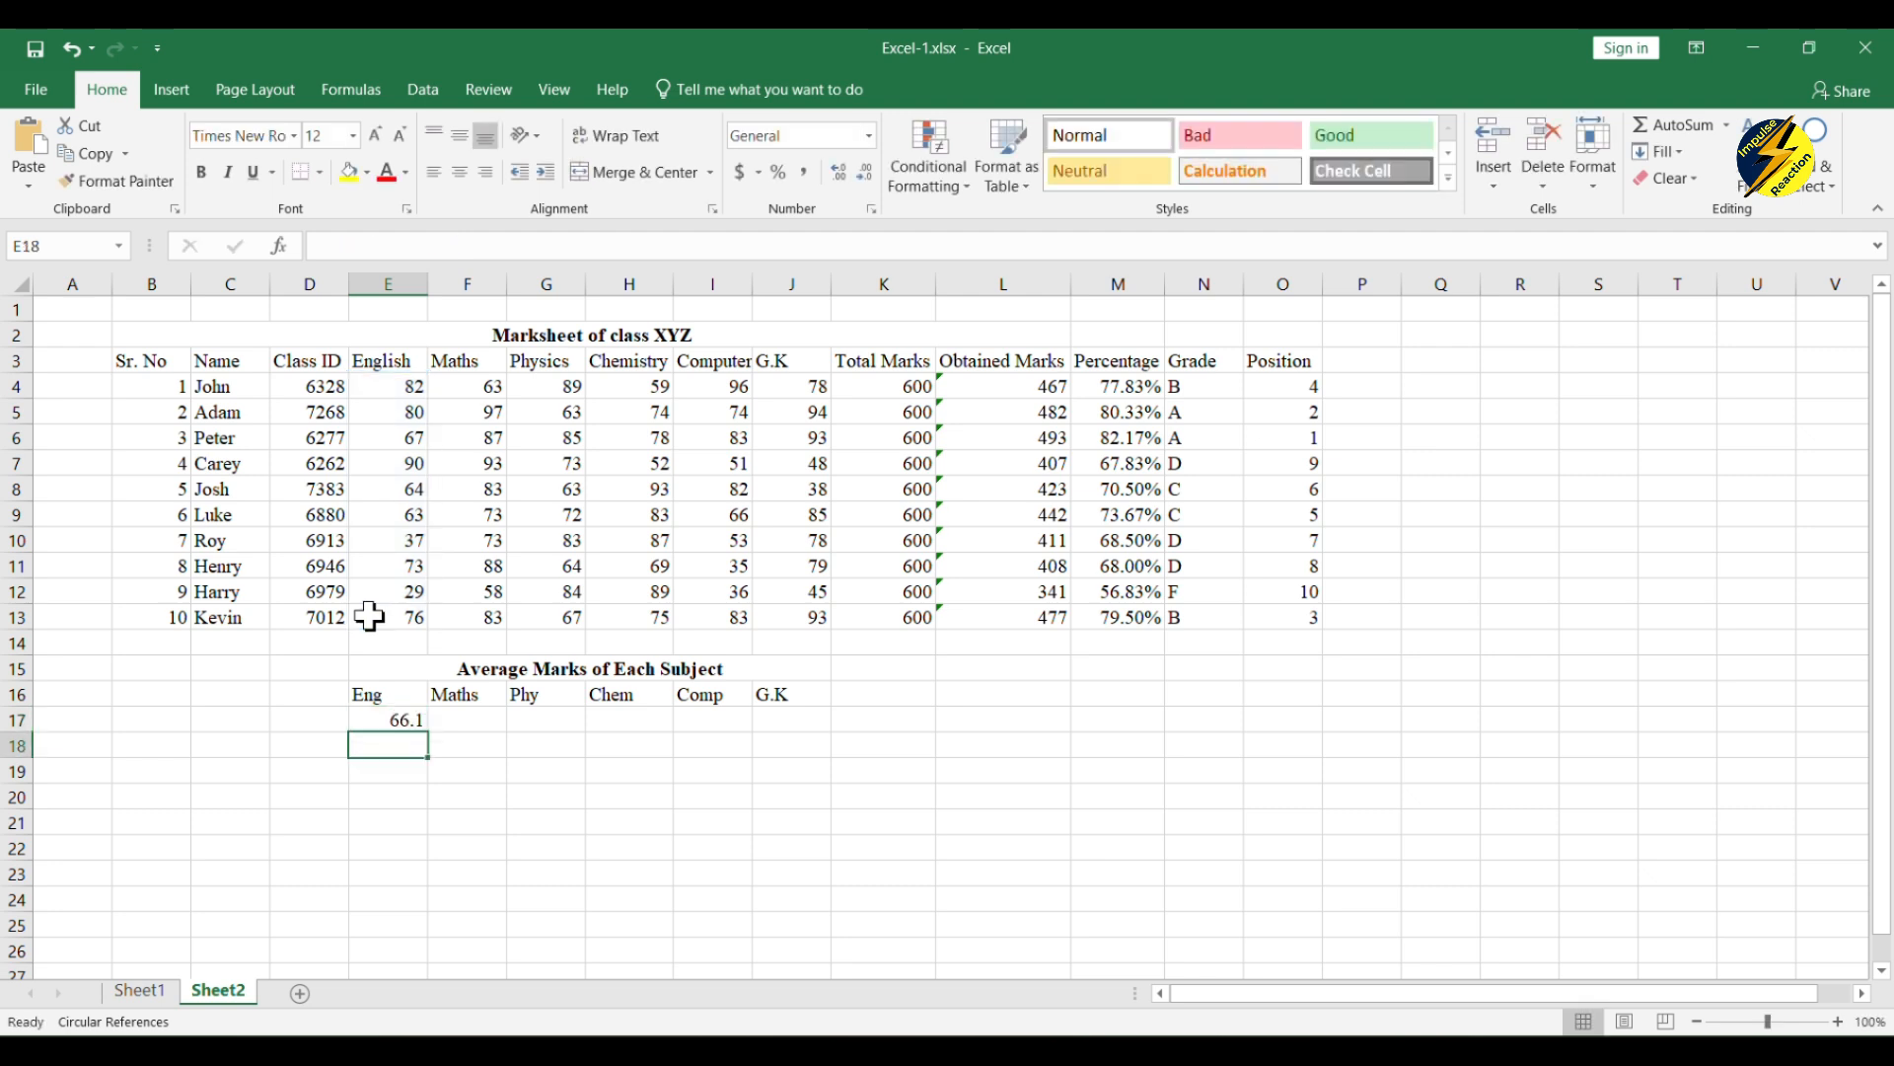
Step: Fill the AVERAGE formula from E17 across to J17 for the remaining subjects
left_click(408, 720)
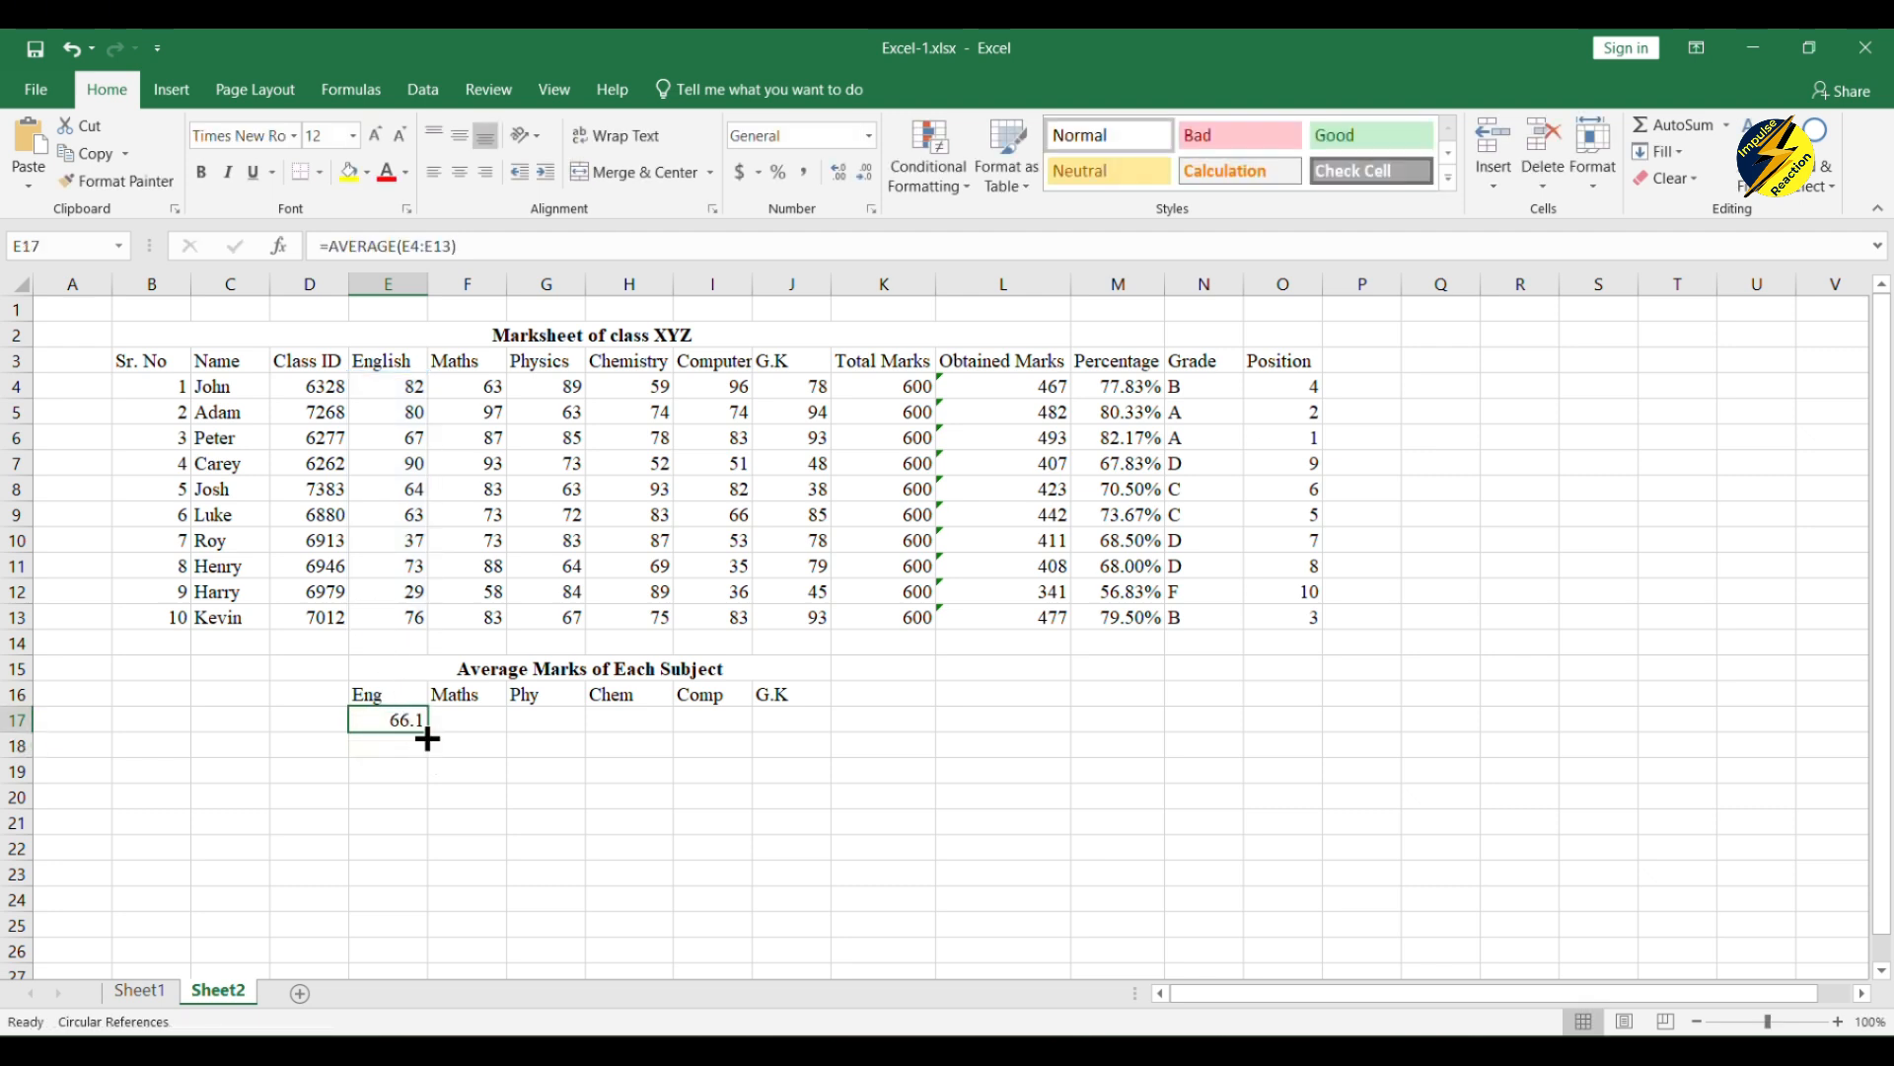
left_click_drag(427, 739, 803, 727)
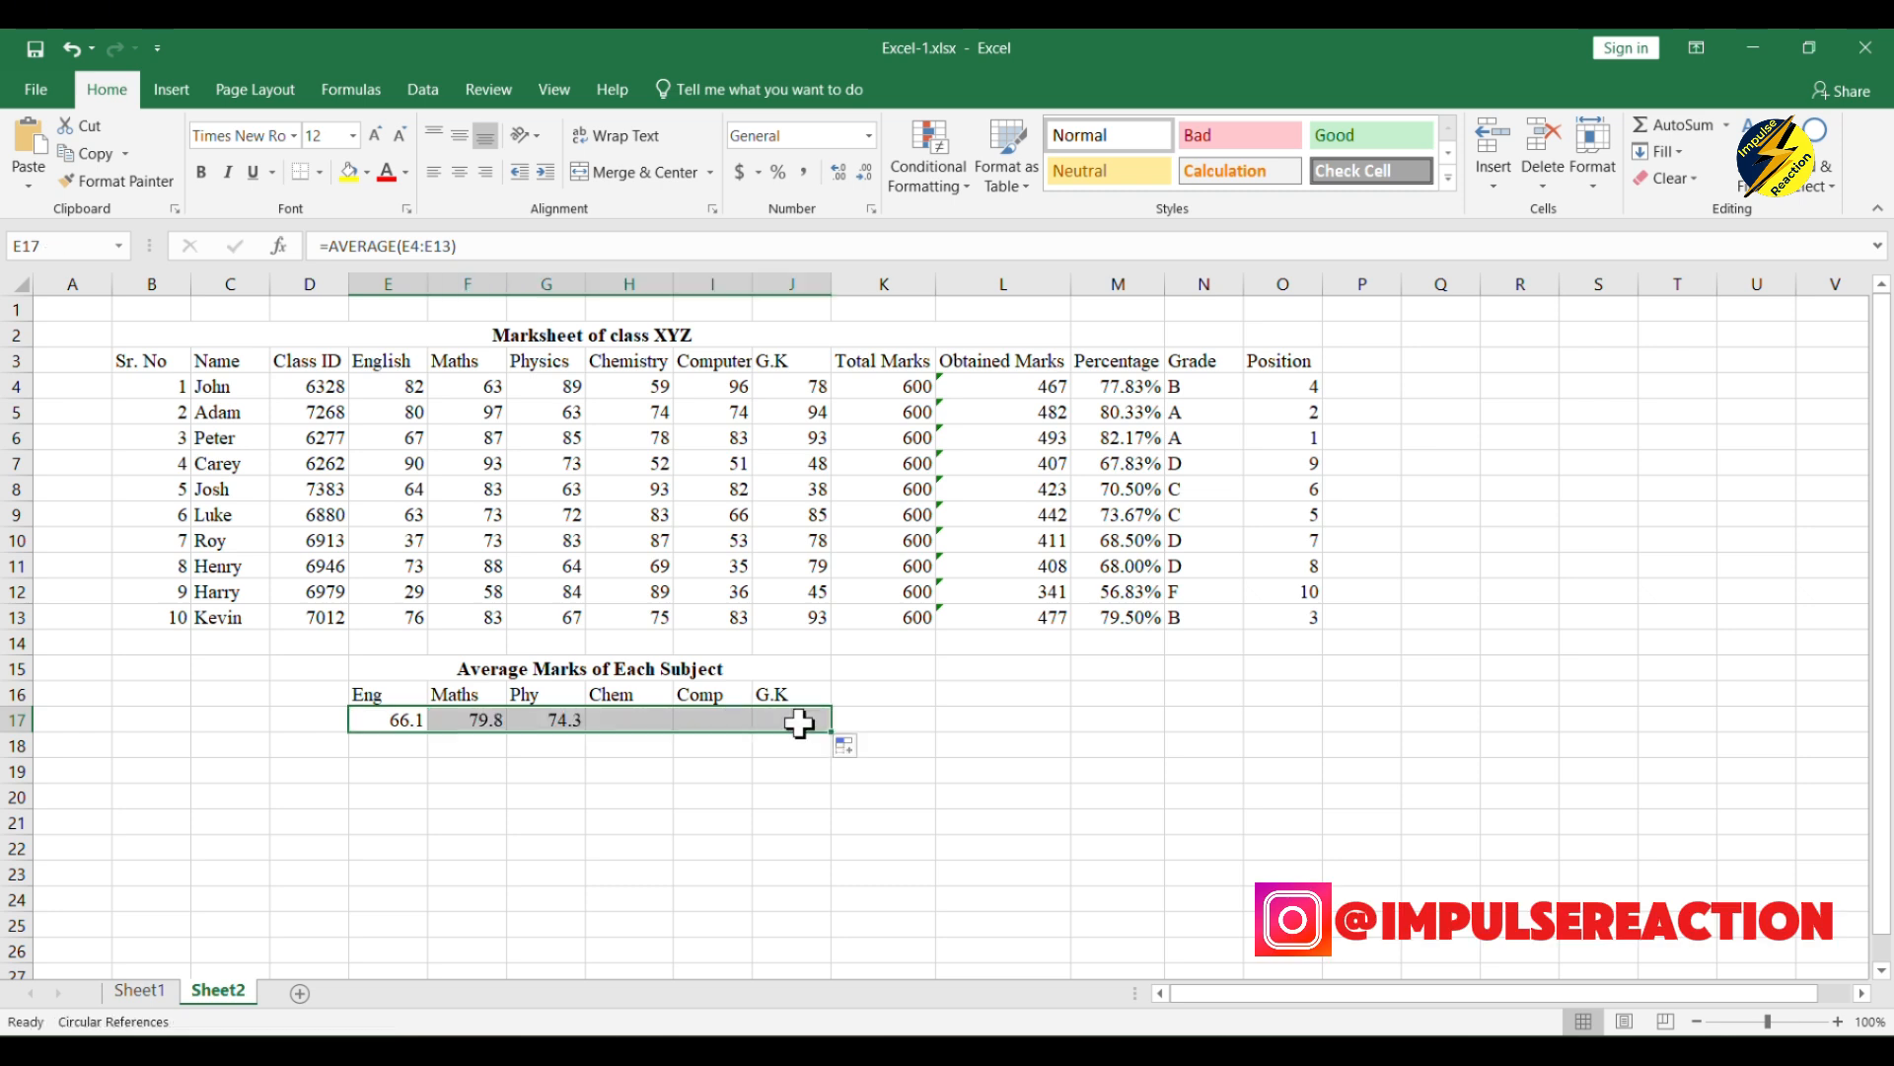
left_click(762, 771)
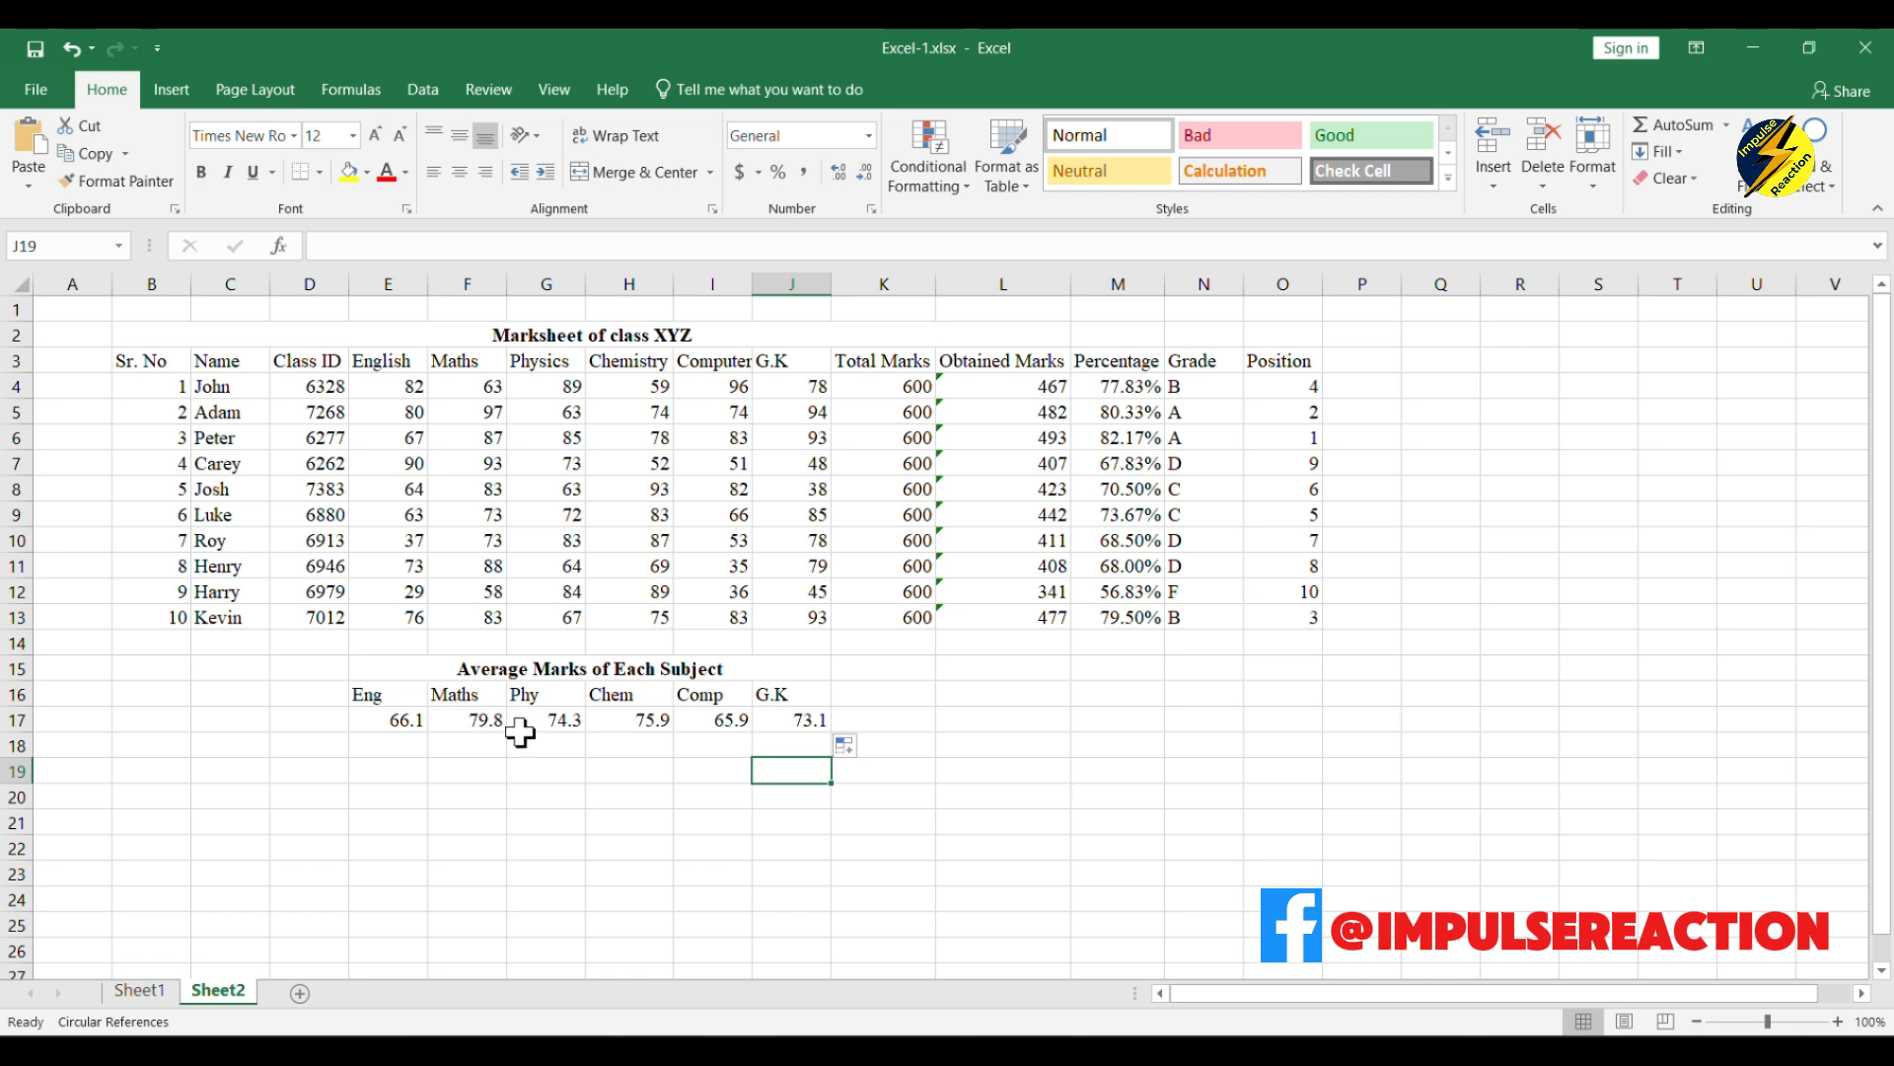
Step: Extend the merged and centered "Marksheet of class XYZ" title across B2:O2 so it spans the Position column
left_click(208, 338)
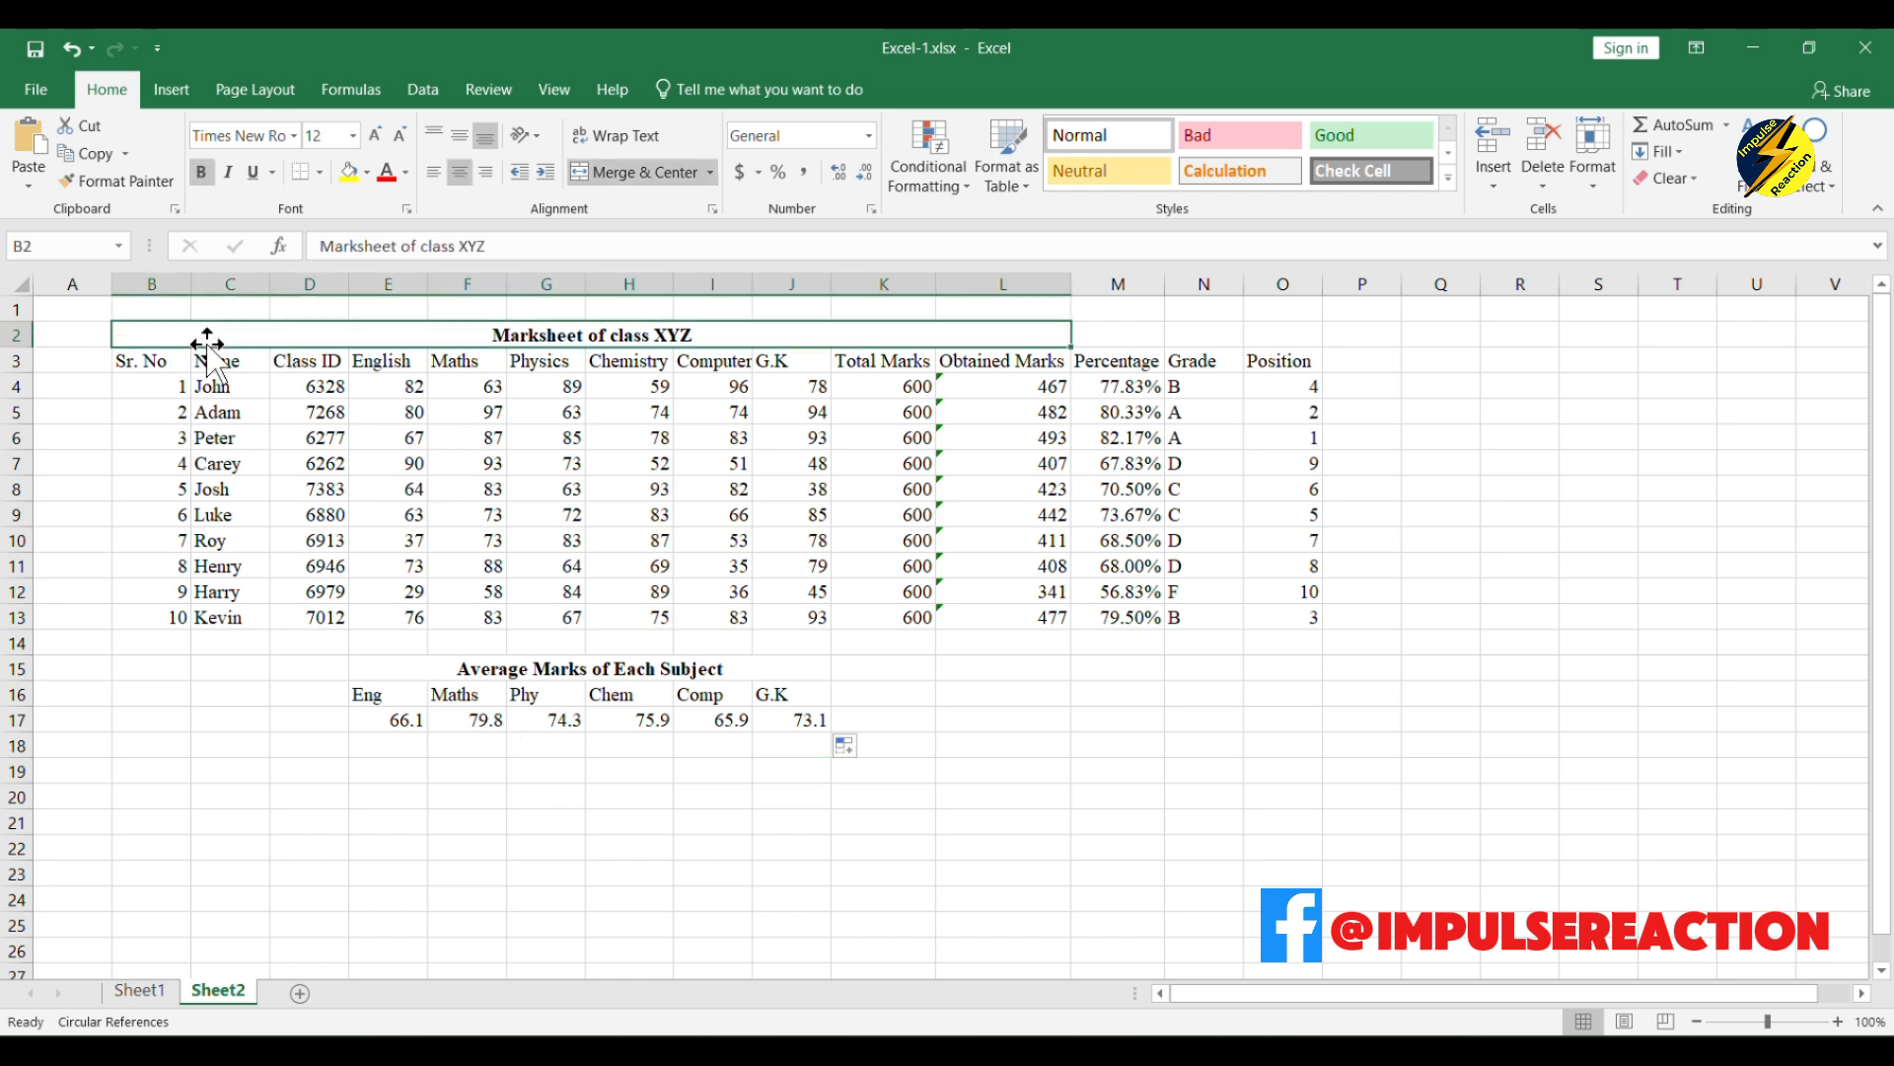
key("shift+Right")
key("shift+Right")
key("shift+Right")
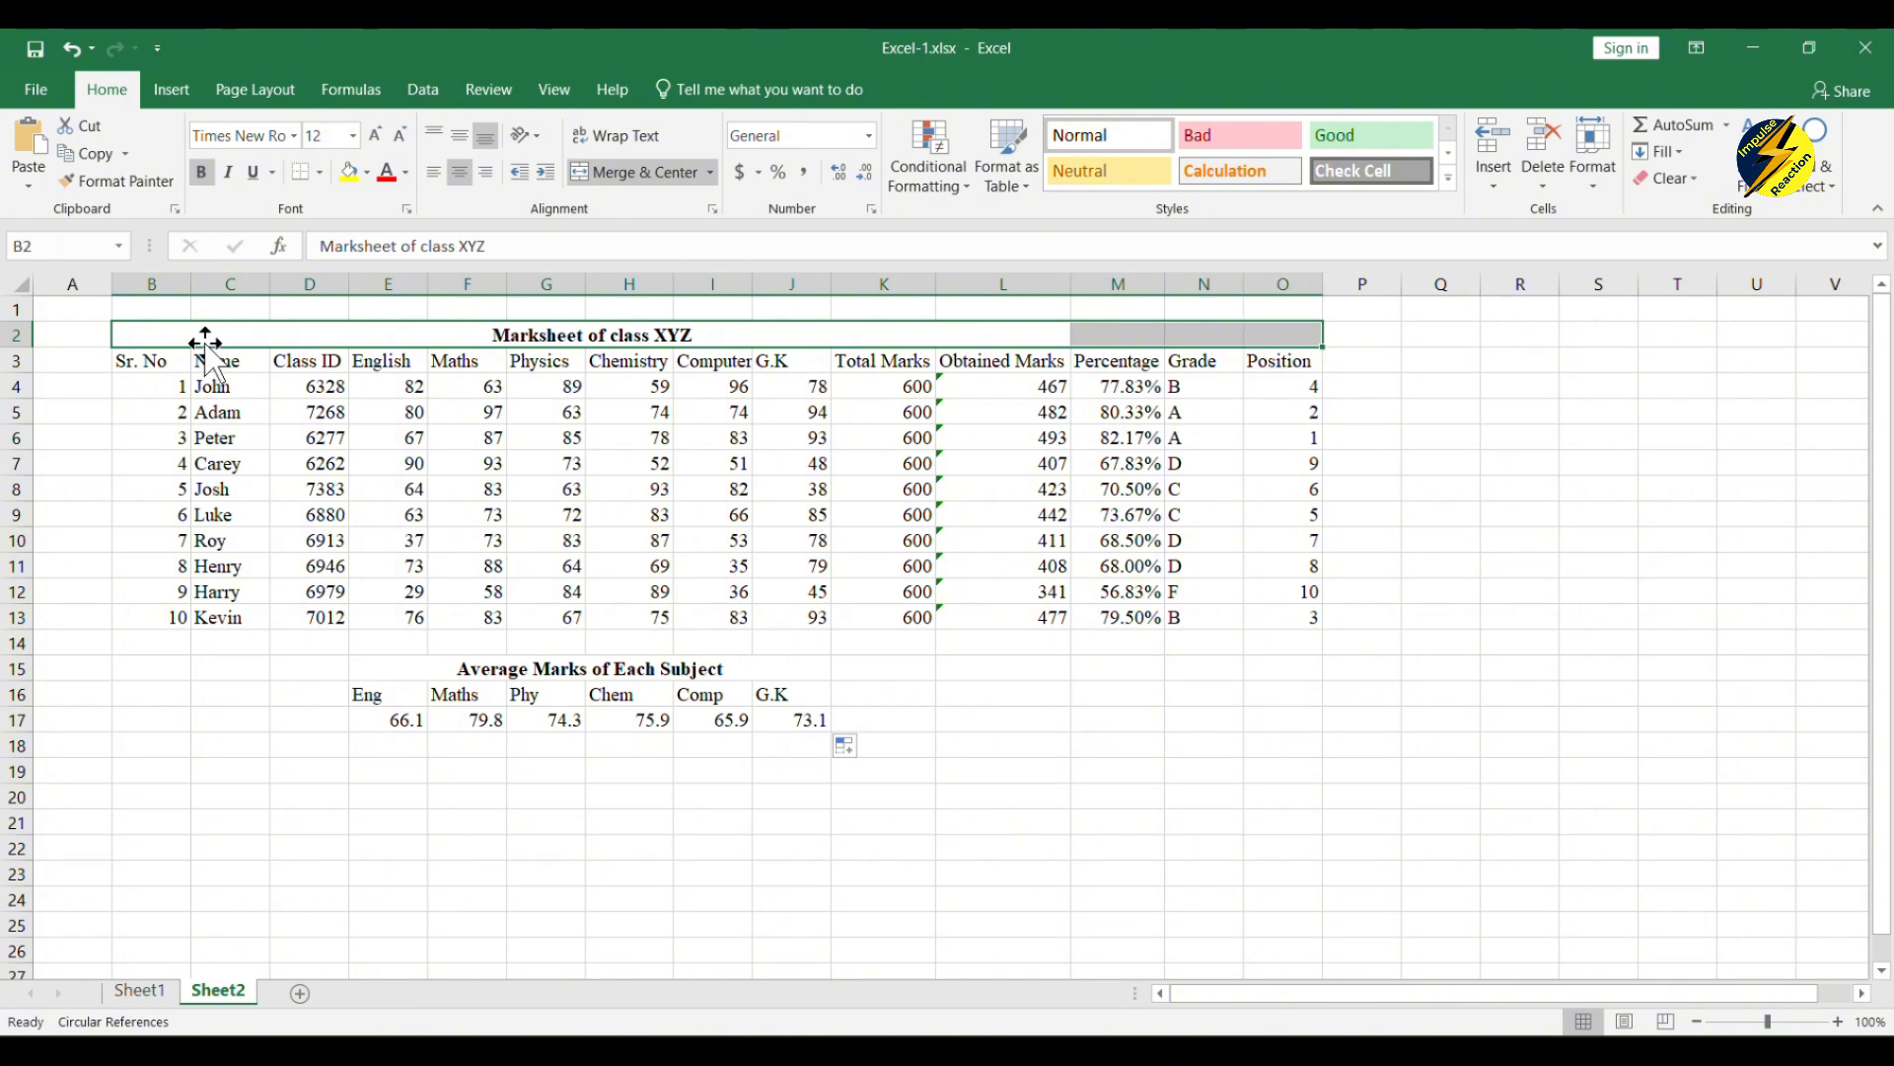
left_click(632, 169)
left_click(633, 181)
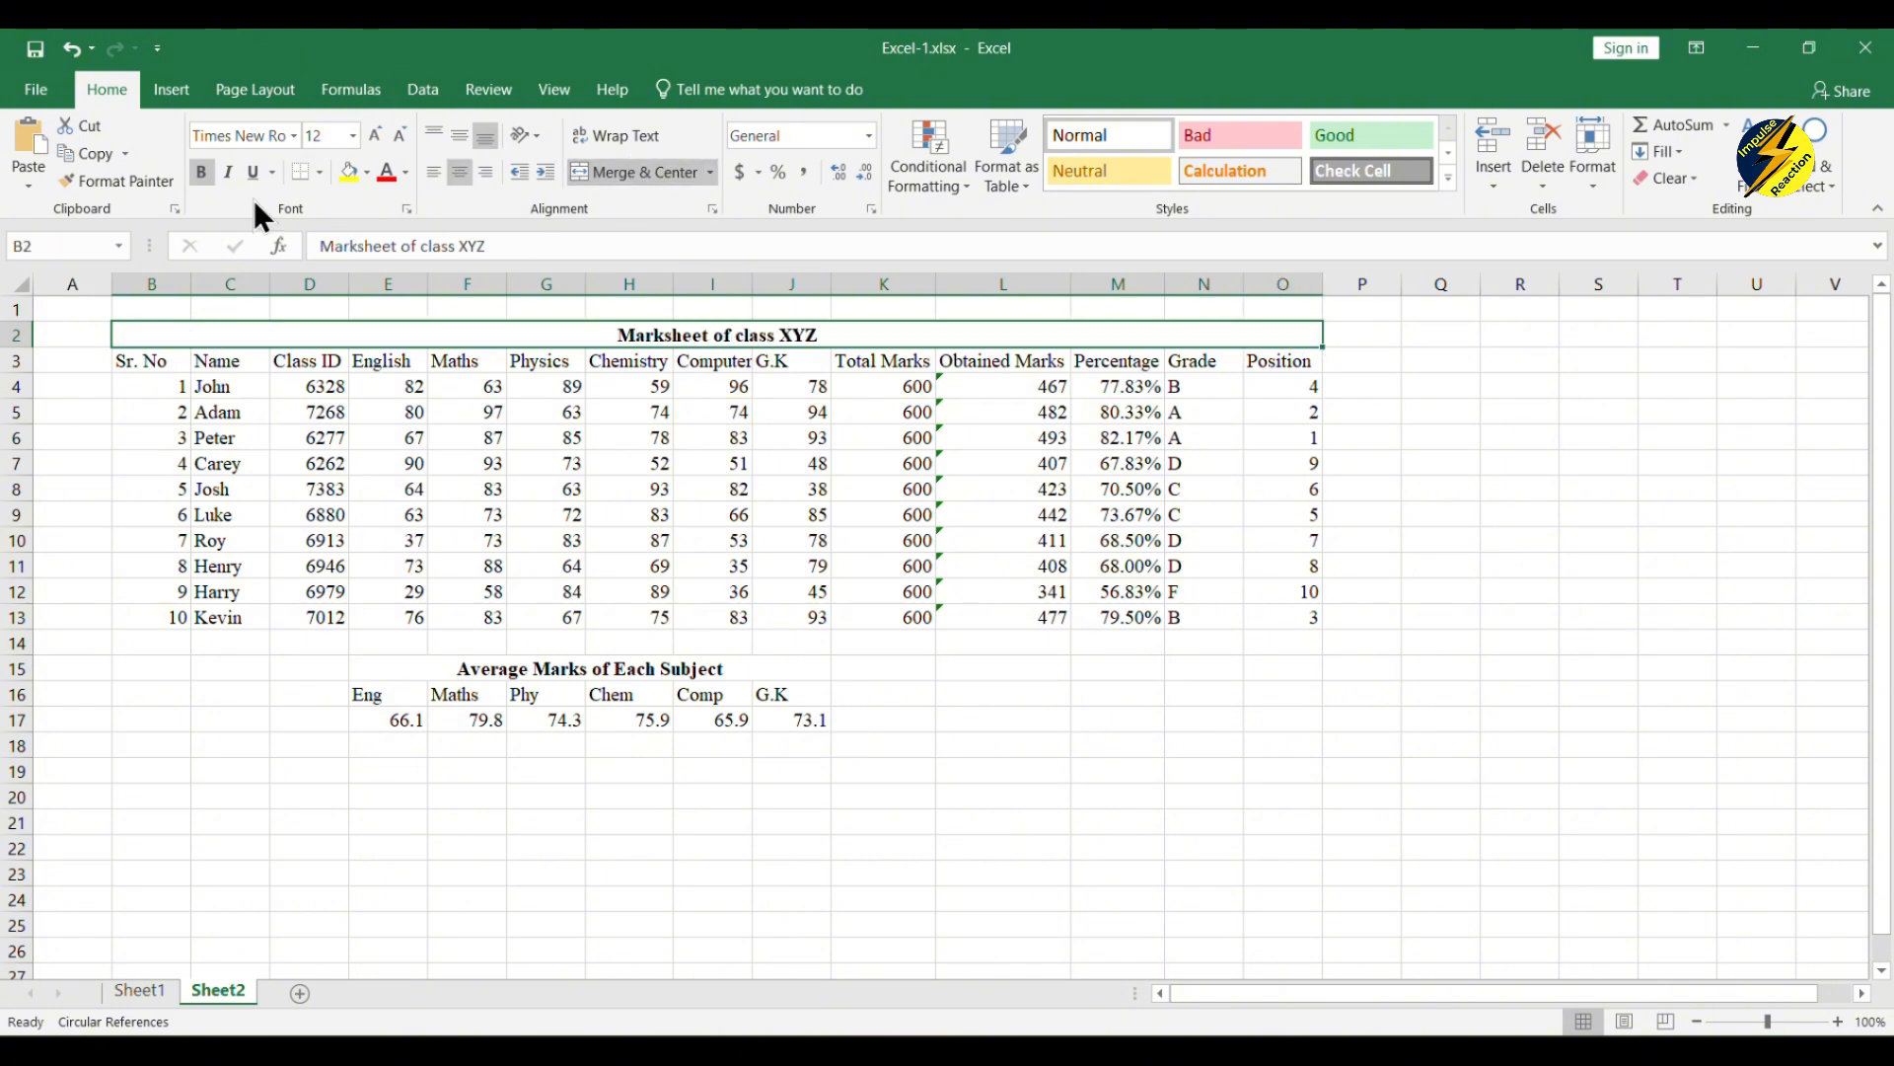
left_click(521, 467)
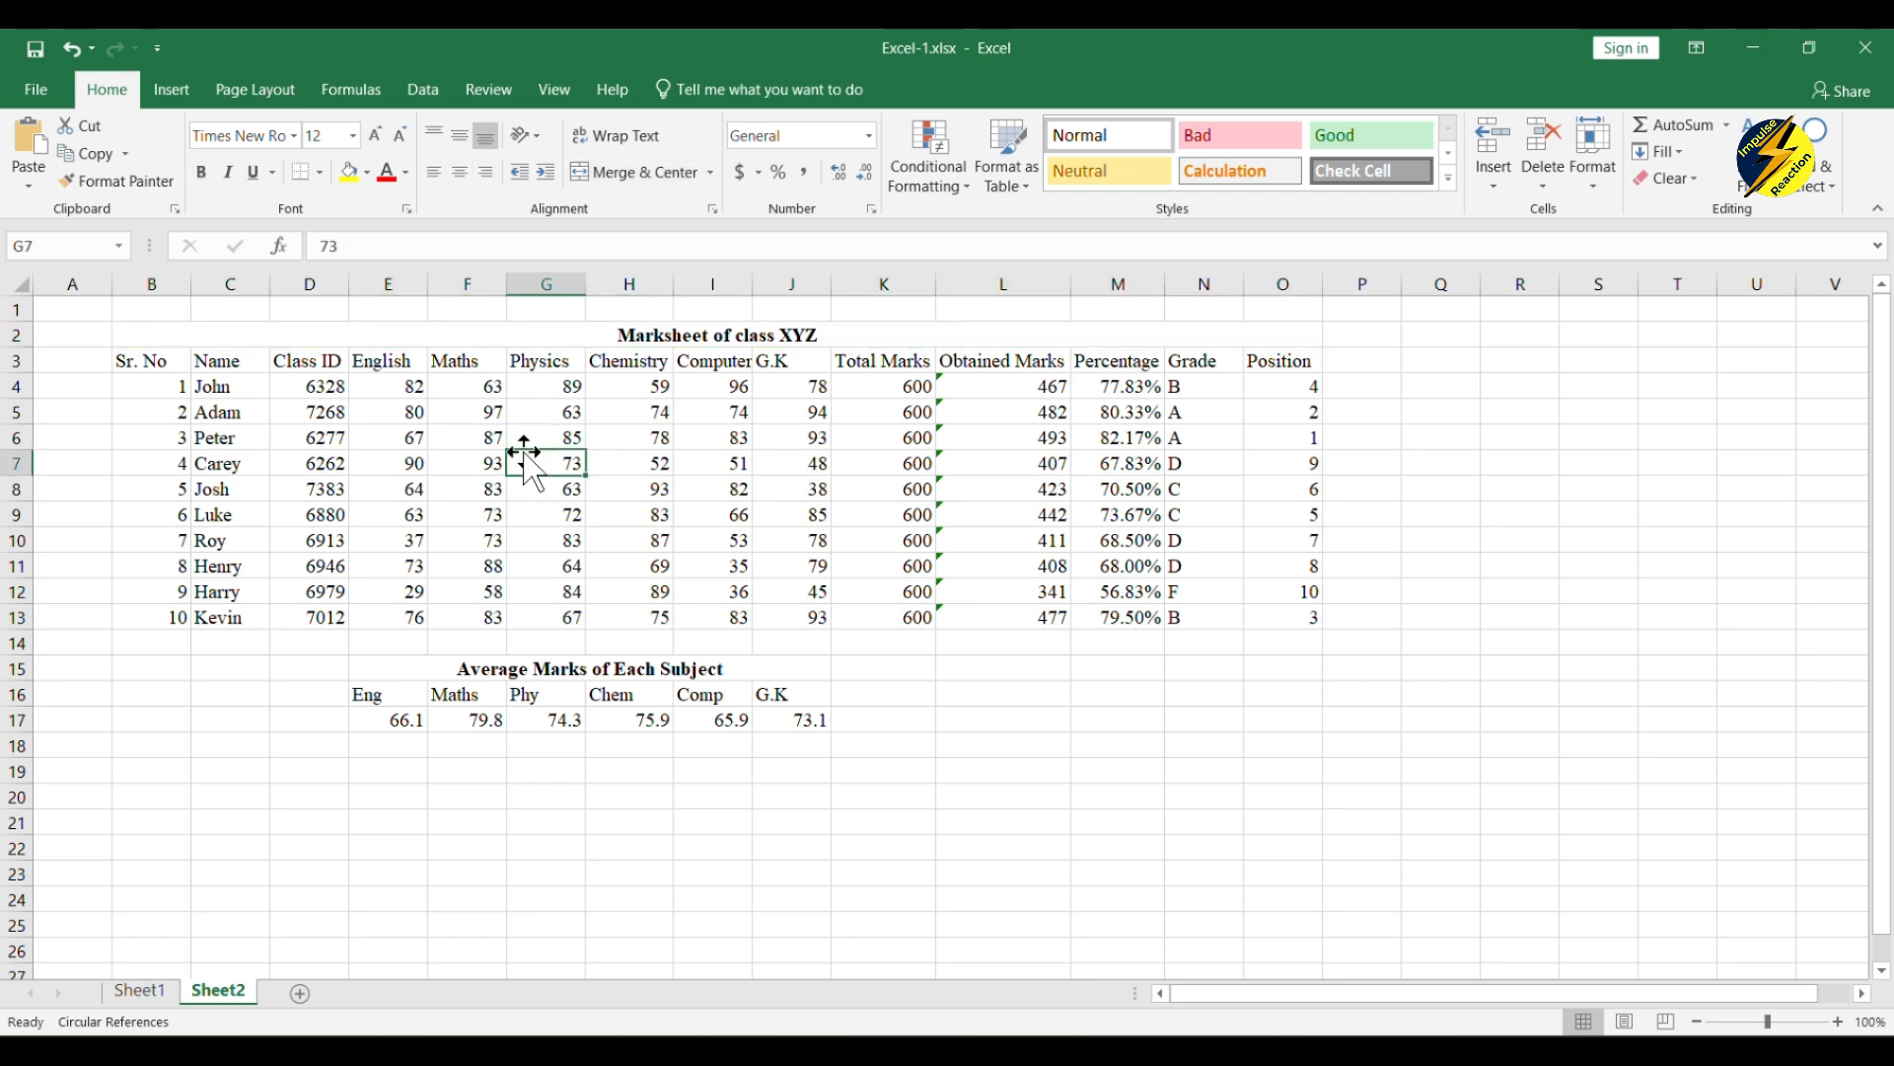
Step: Apply a thick outside border to the "Marksheet of class XYZ" title in row 2
left_click(543, 337)
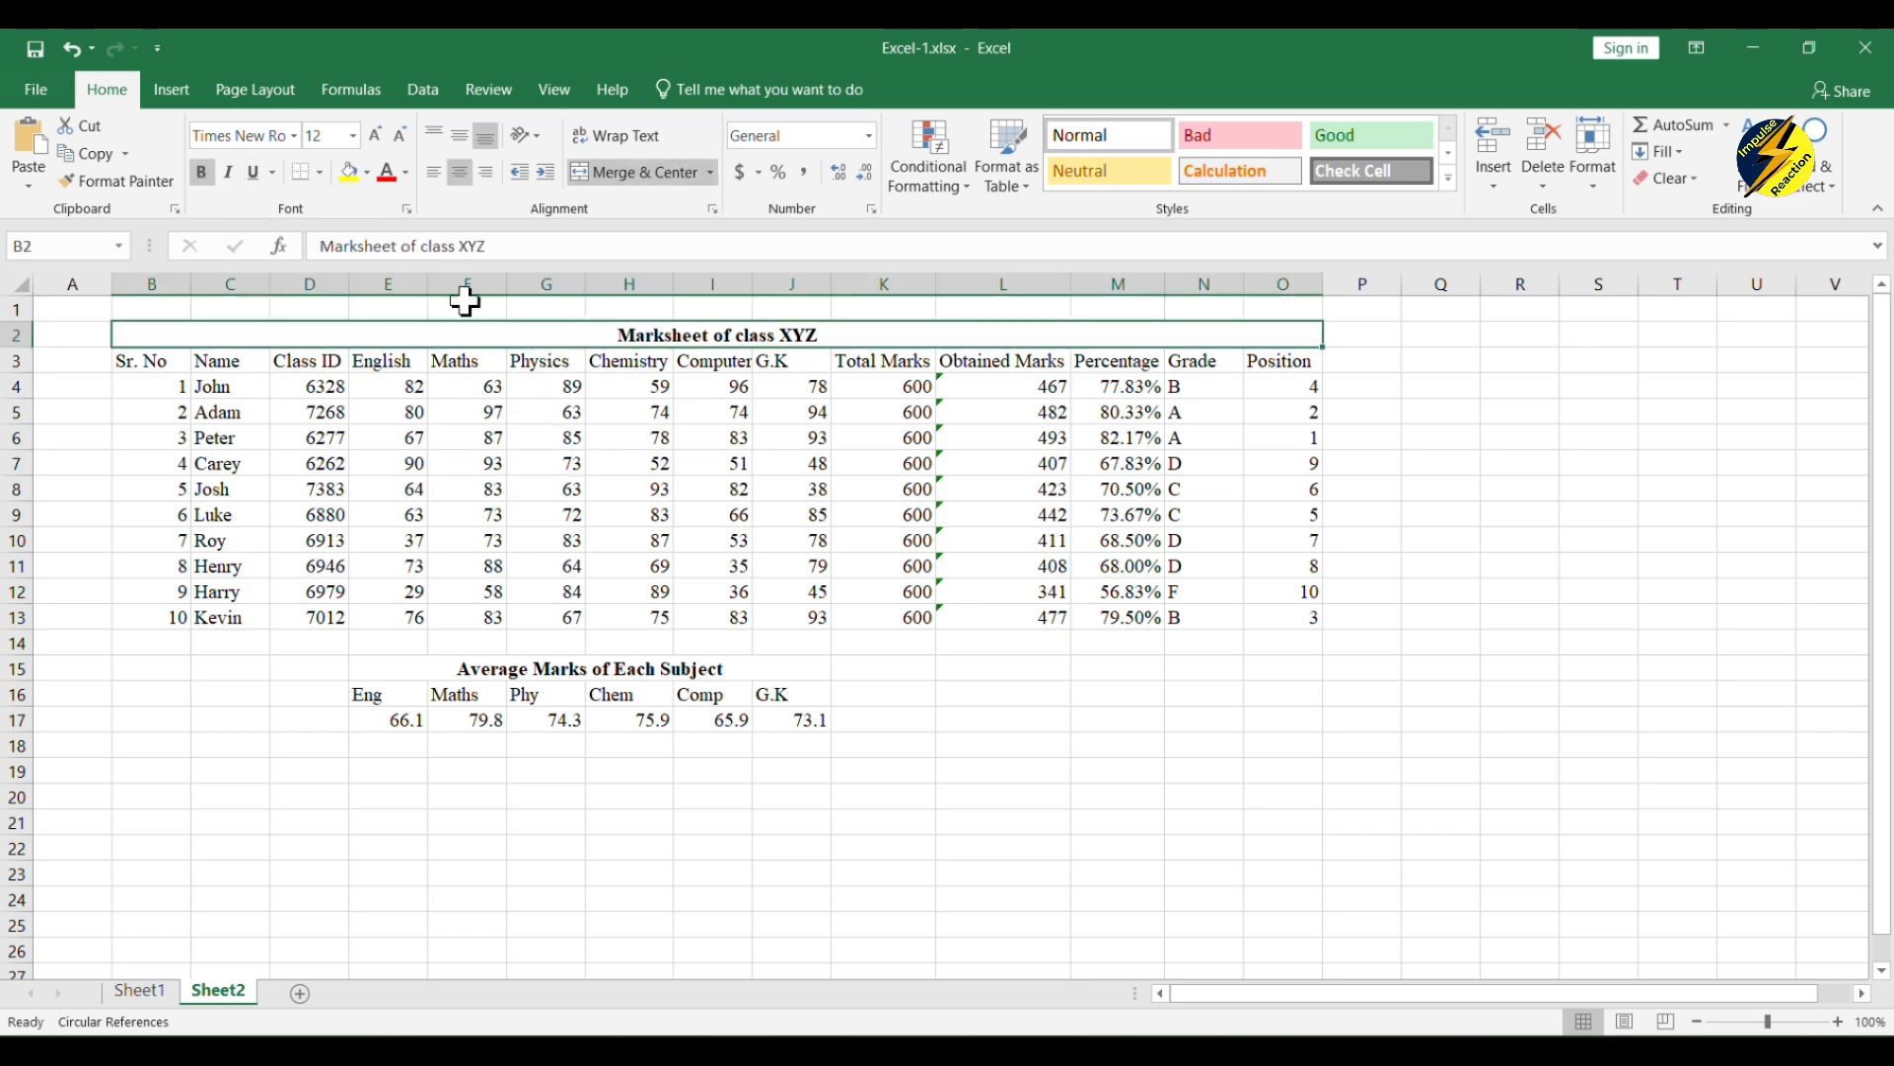
left_click(327, 174)
left_click(384, 427)
Step: Apply all borders to the marksheet table in B3:O13
left_click_drag(157, 365, 1304, 624)
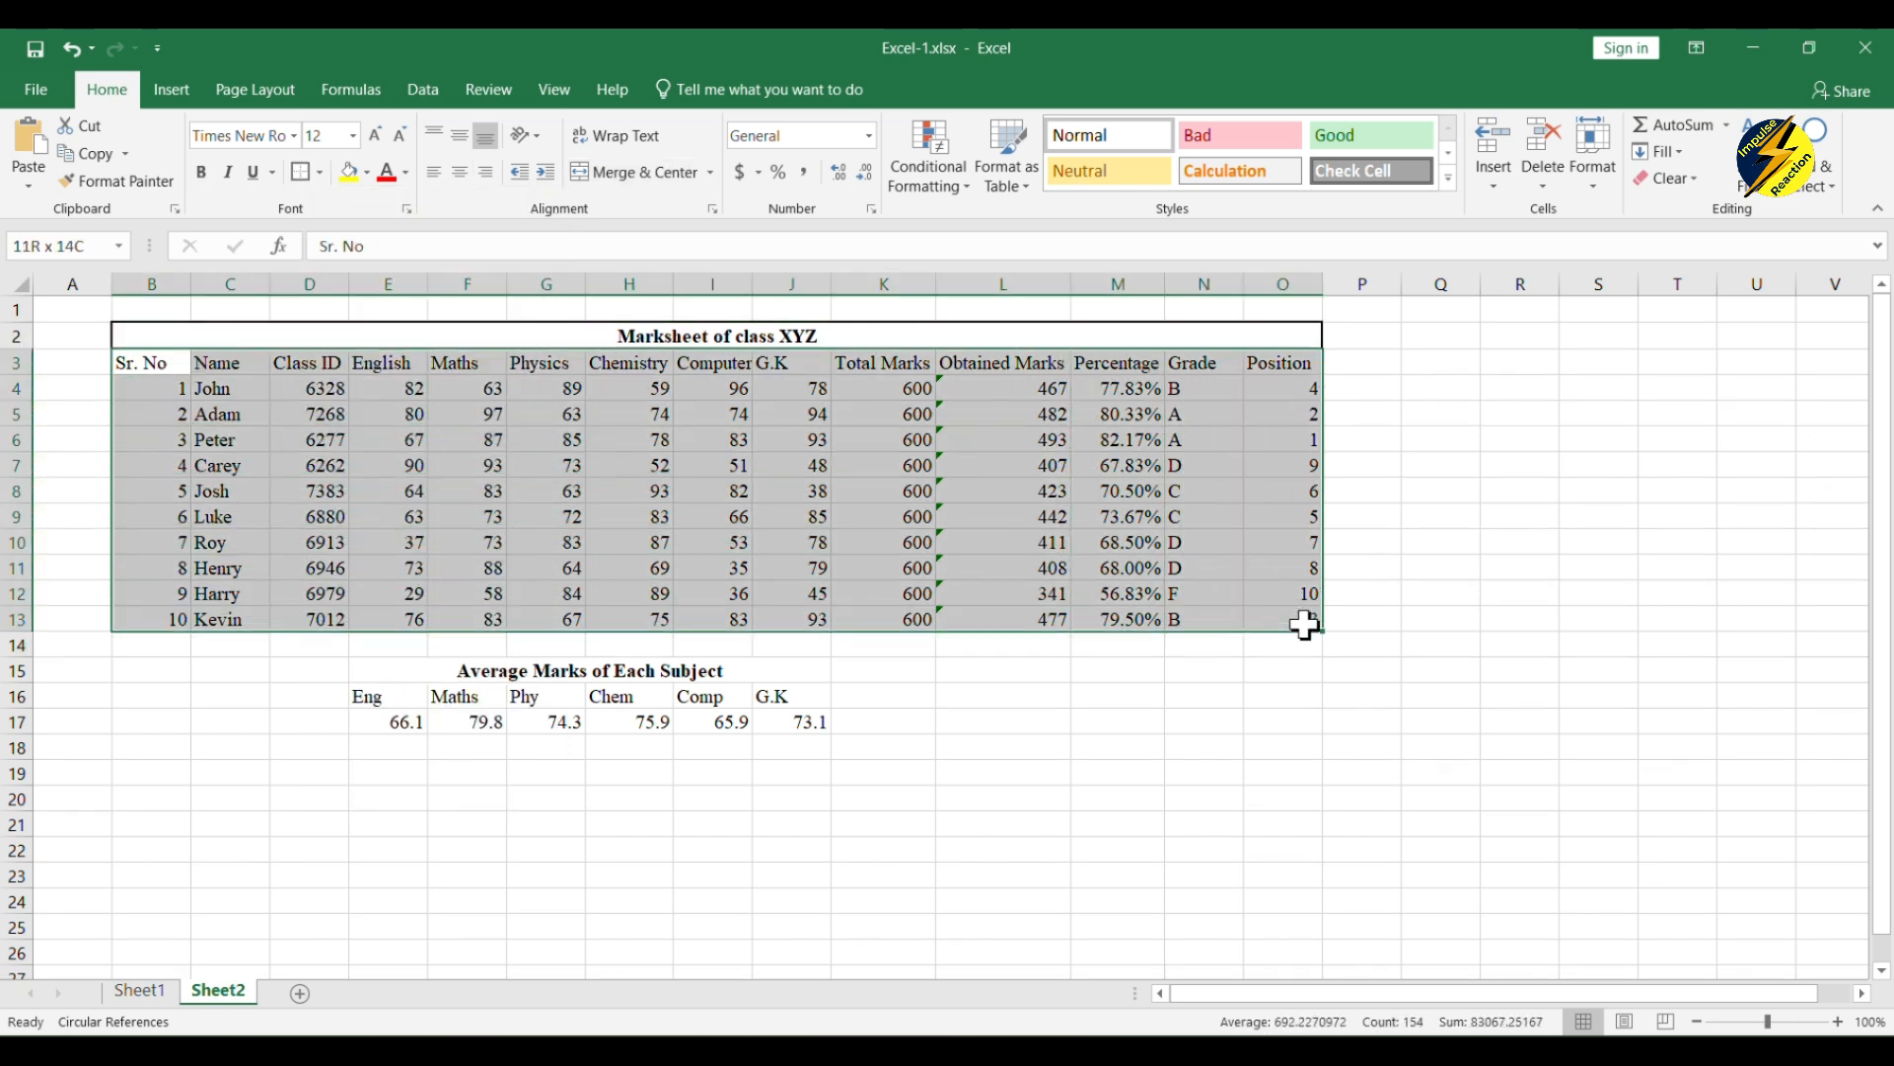
left_click(321, 173)
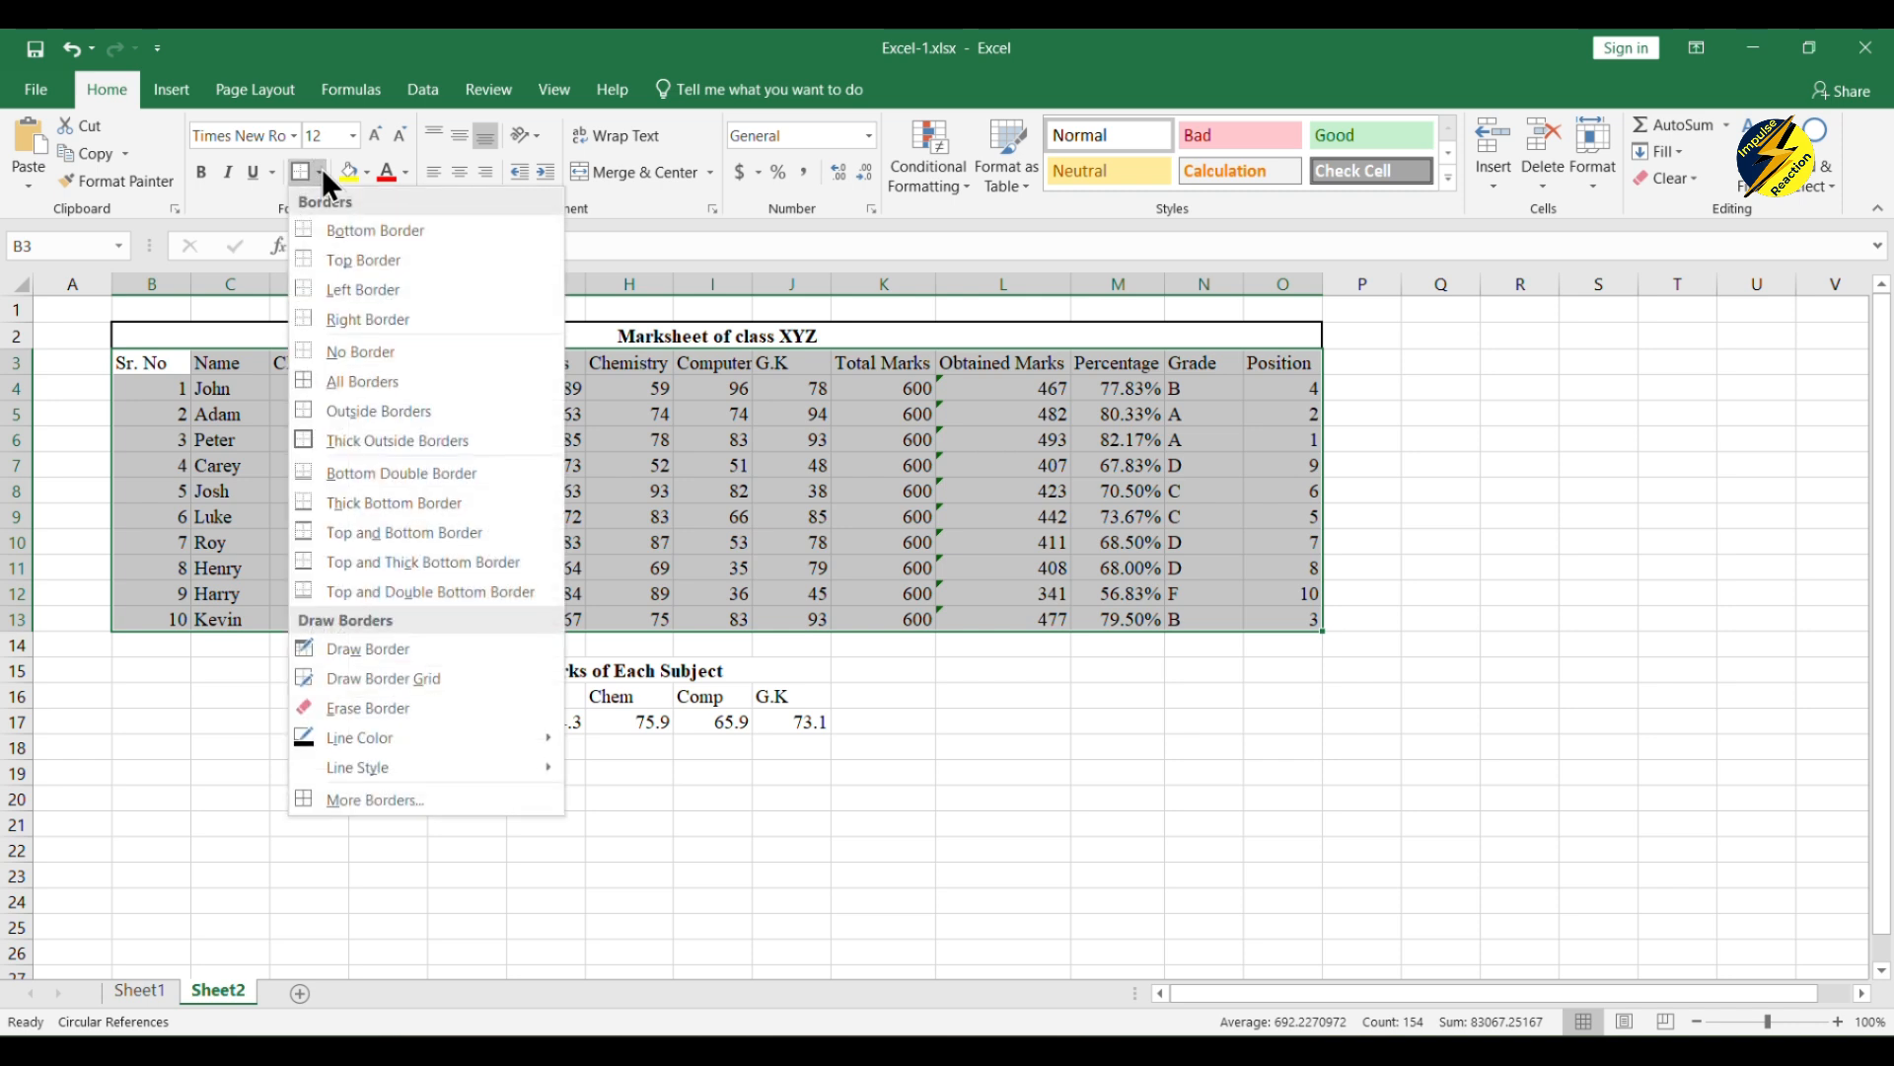
left_click(381, 381)
left_click(694, 564)
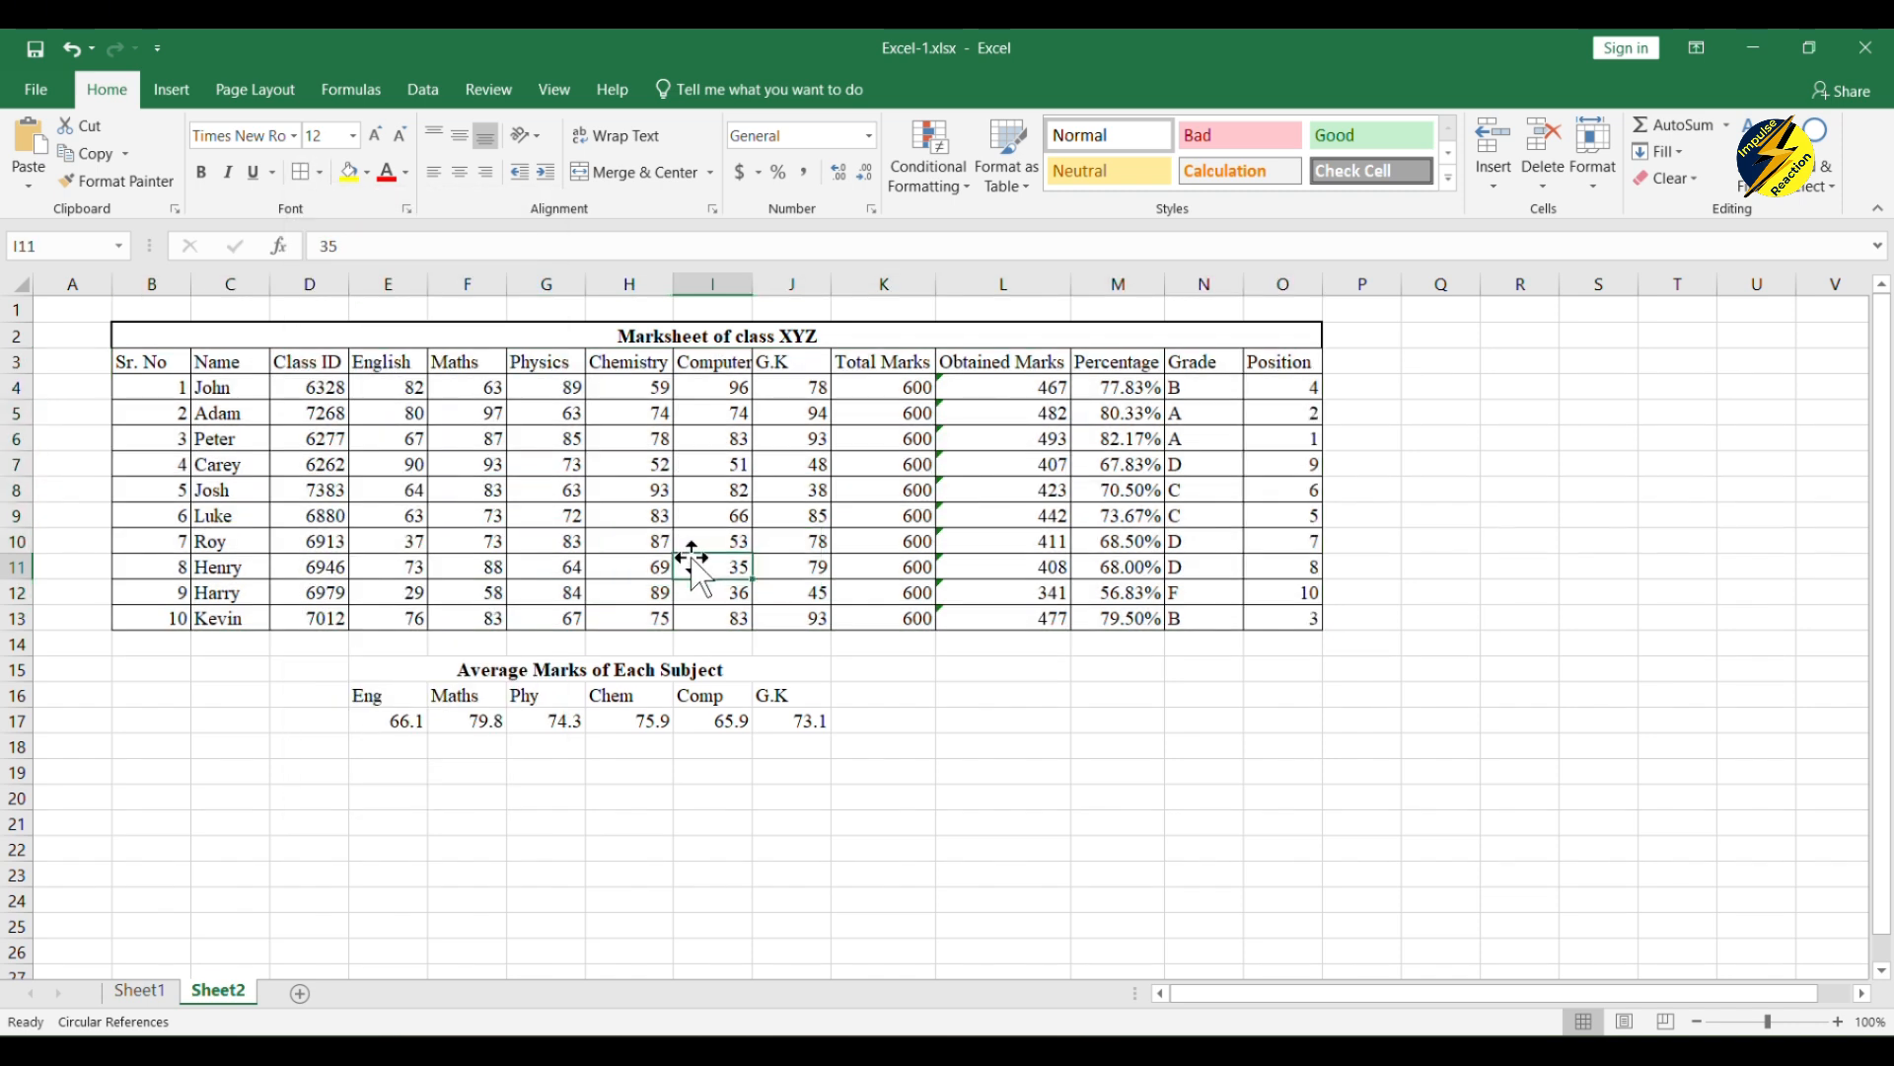
Step: Remove the bold from the "Average Marks of Each Subject" heading and apply all borders to E16:J17
left_click(478, 679)
left_click(200, 173)
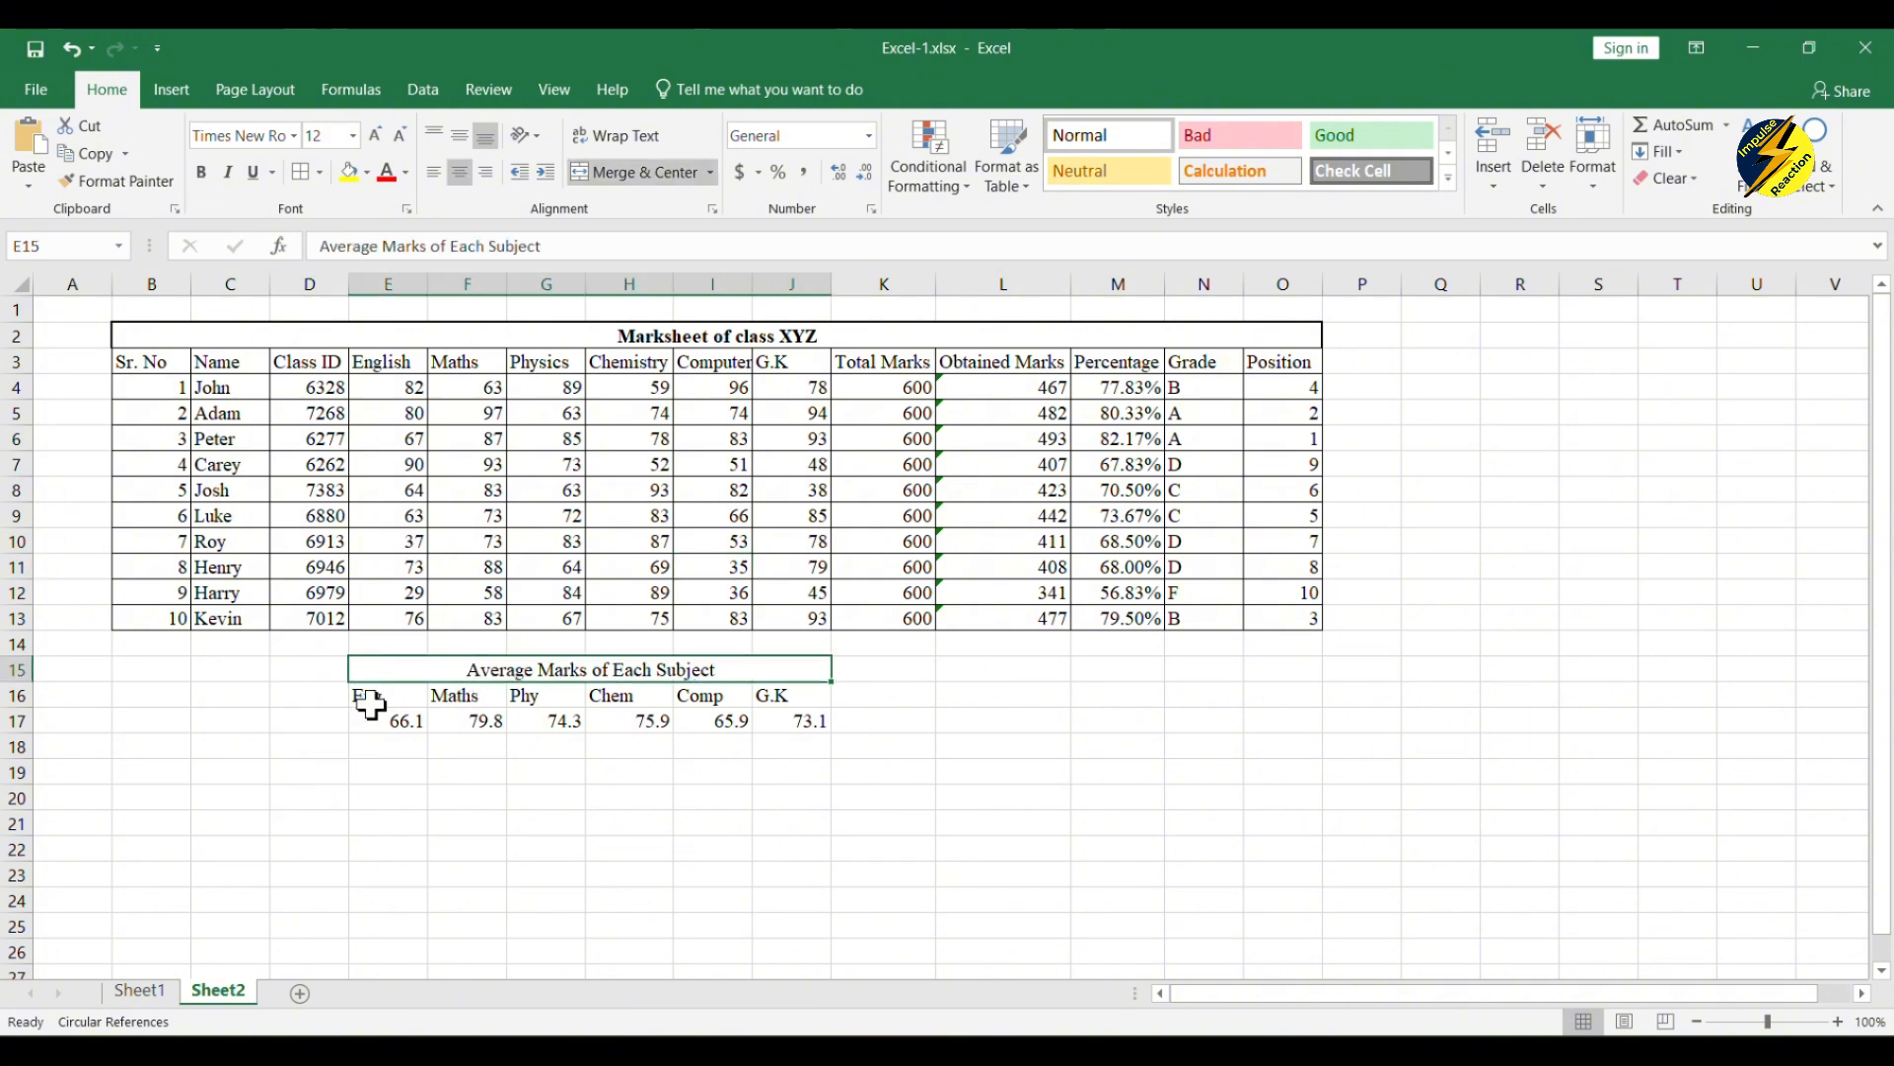
left_click_drag(368, 706, 786, 721)
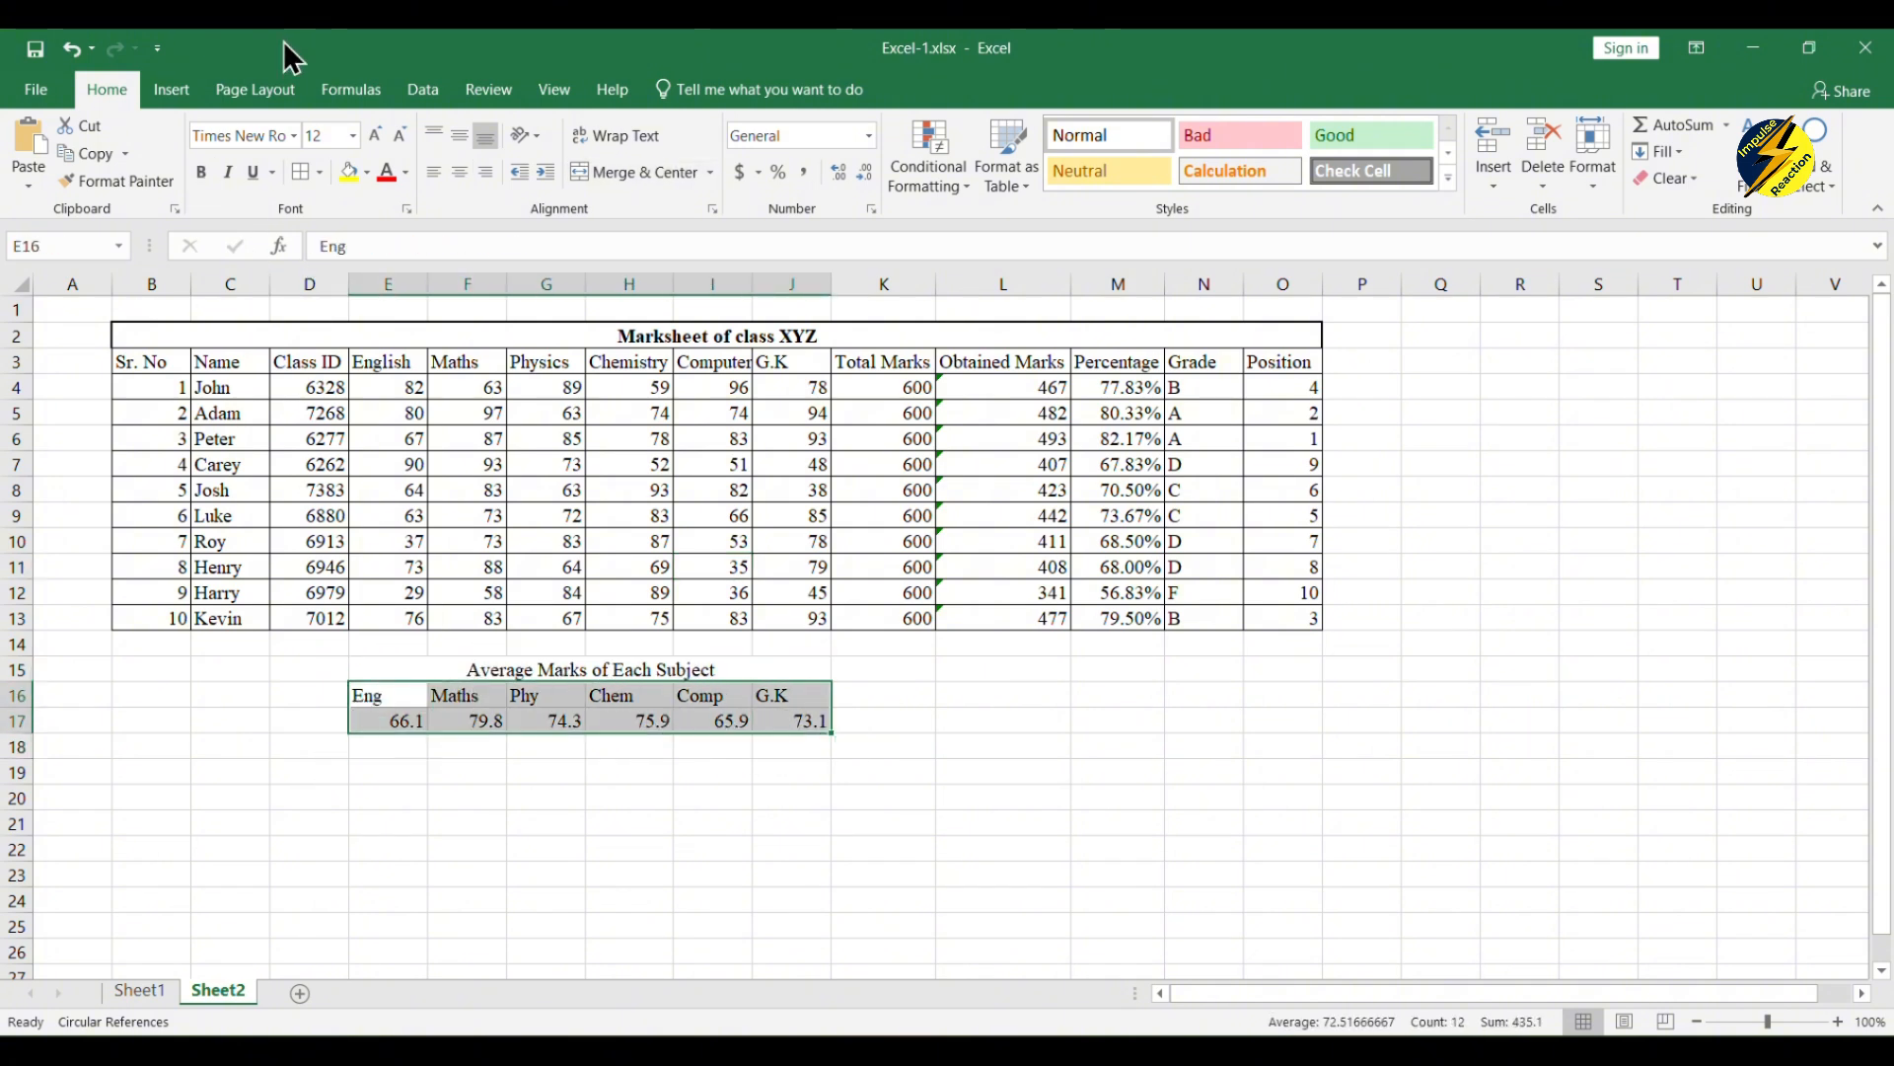
left_click(311, 171)
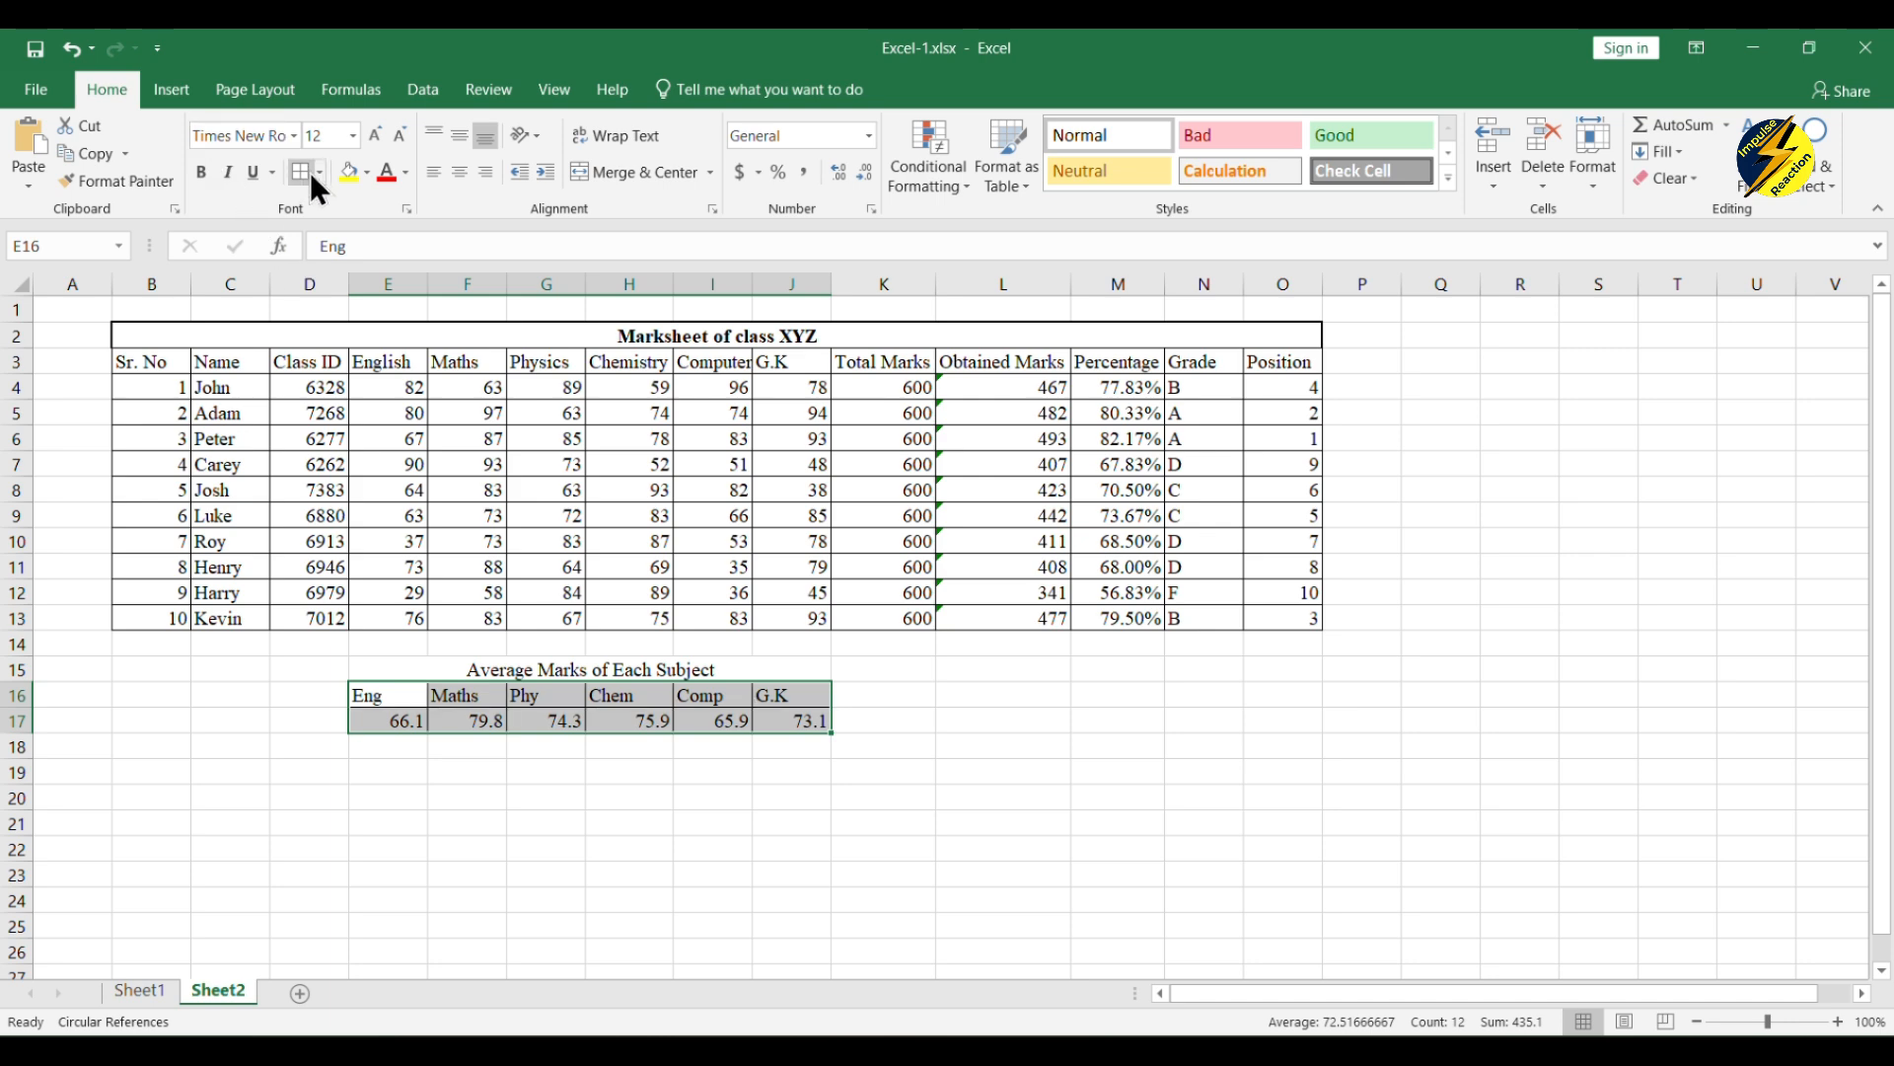
left_click(393, 849)
Step: Apply a thick outside border to the "Average Marks of Each Subject" heading in row 15 and make its text bold
left_click(485, 669)
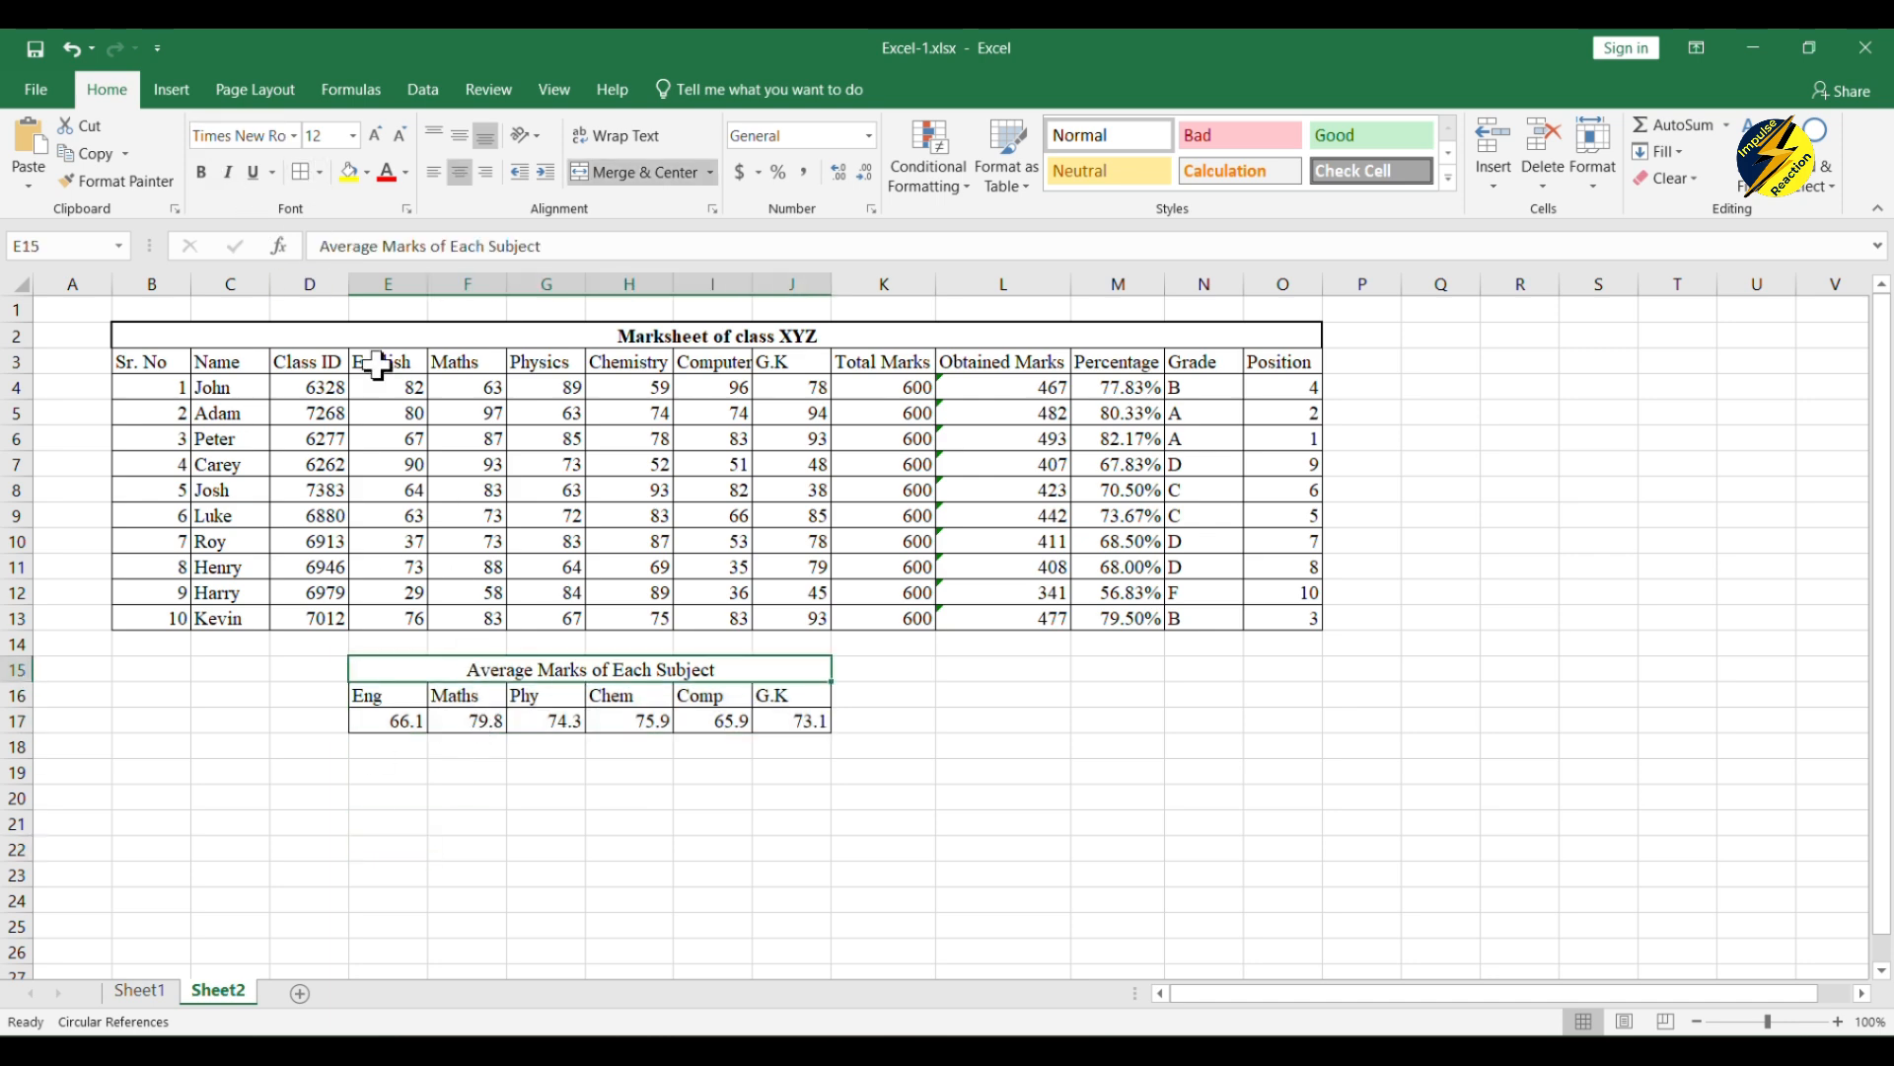
left_click(321, 174)
left_click(365, 446)
left_click(982, 774)
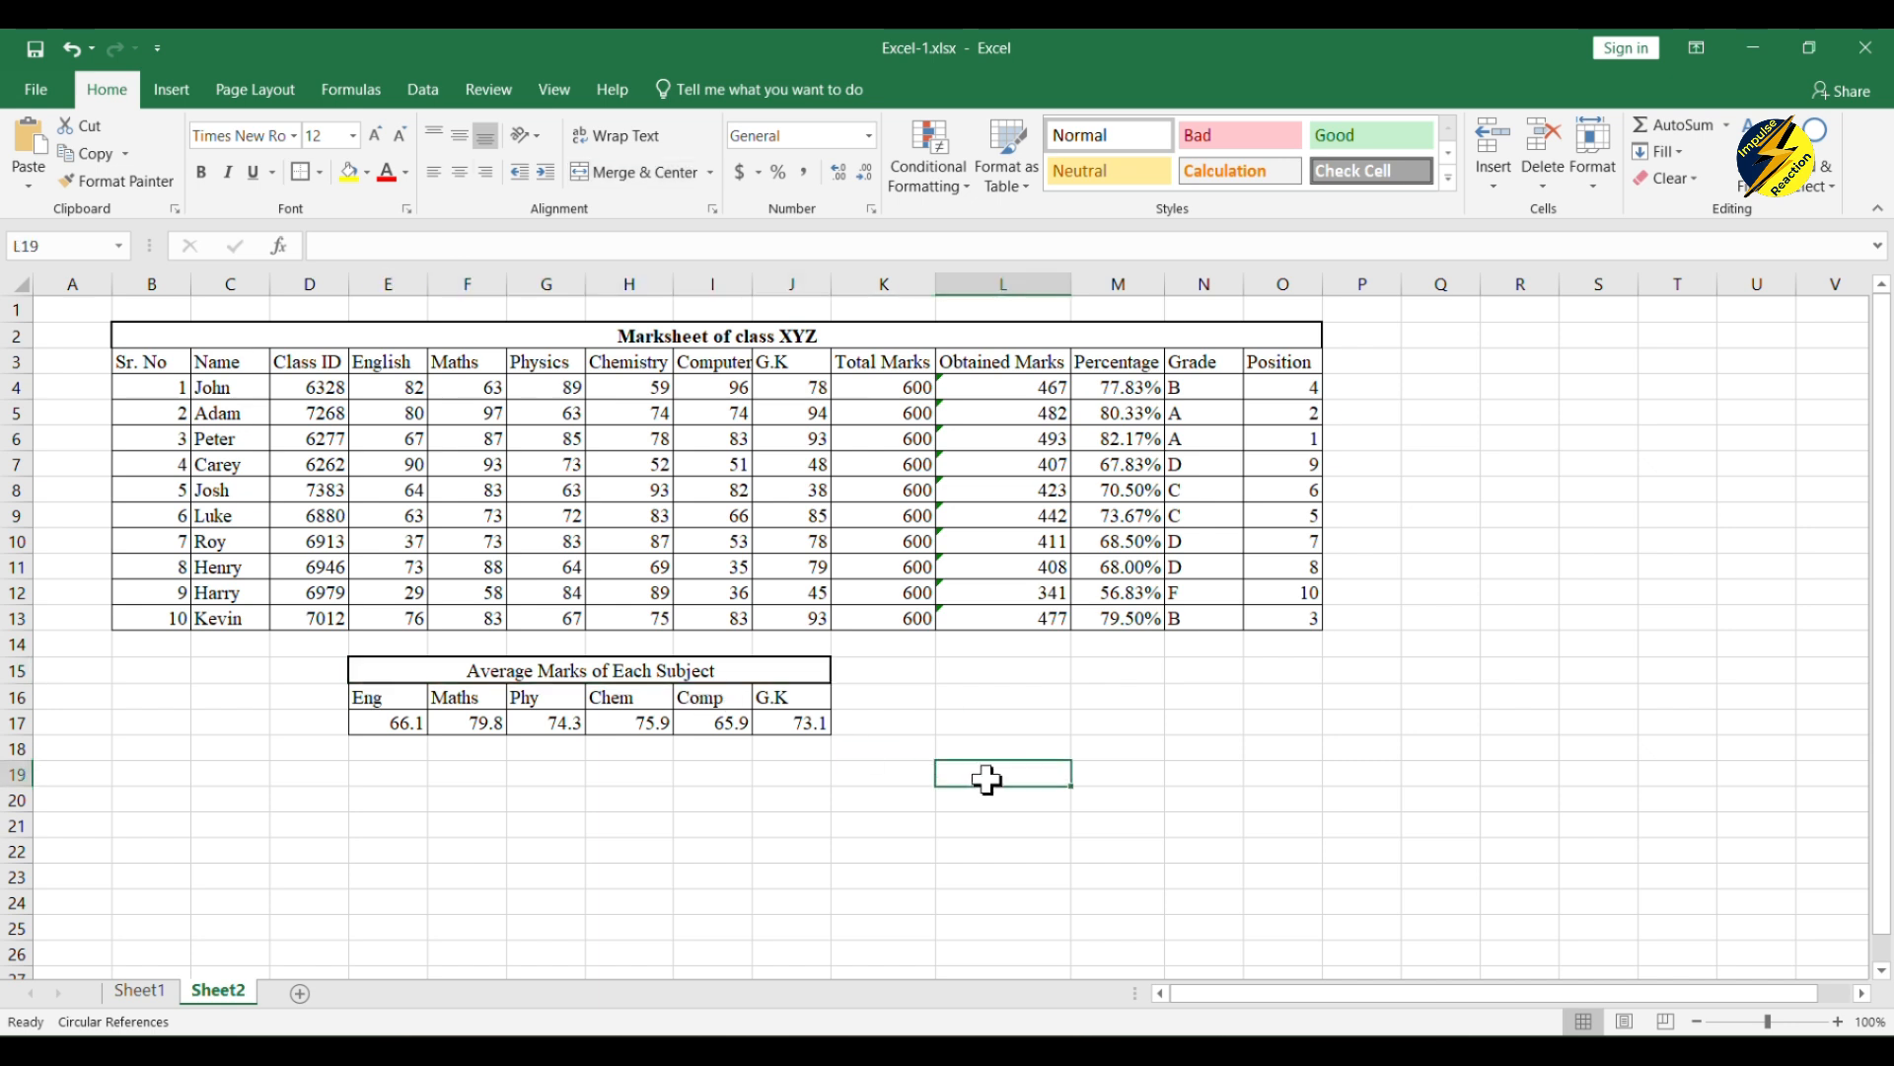
left_click(617, 669)
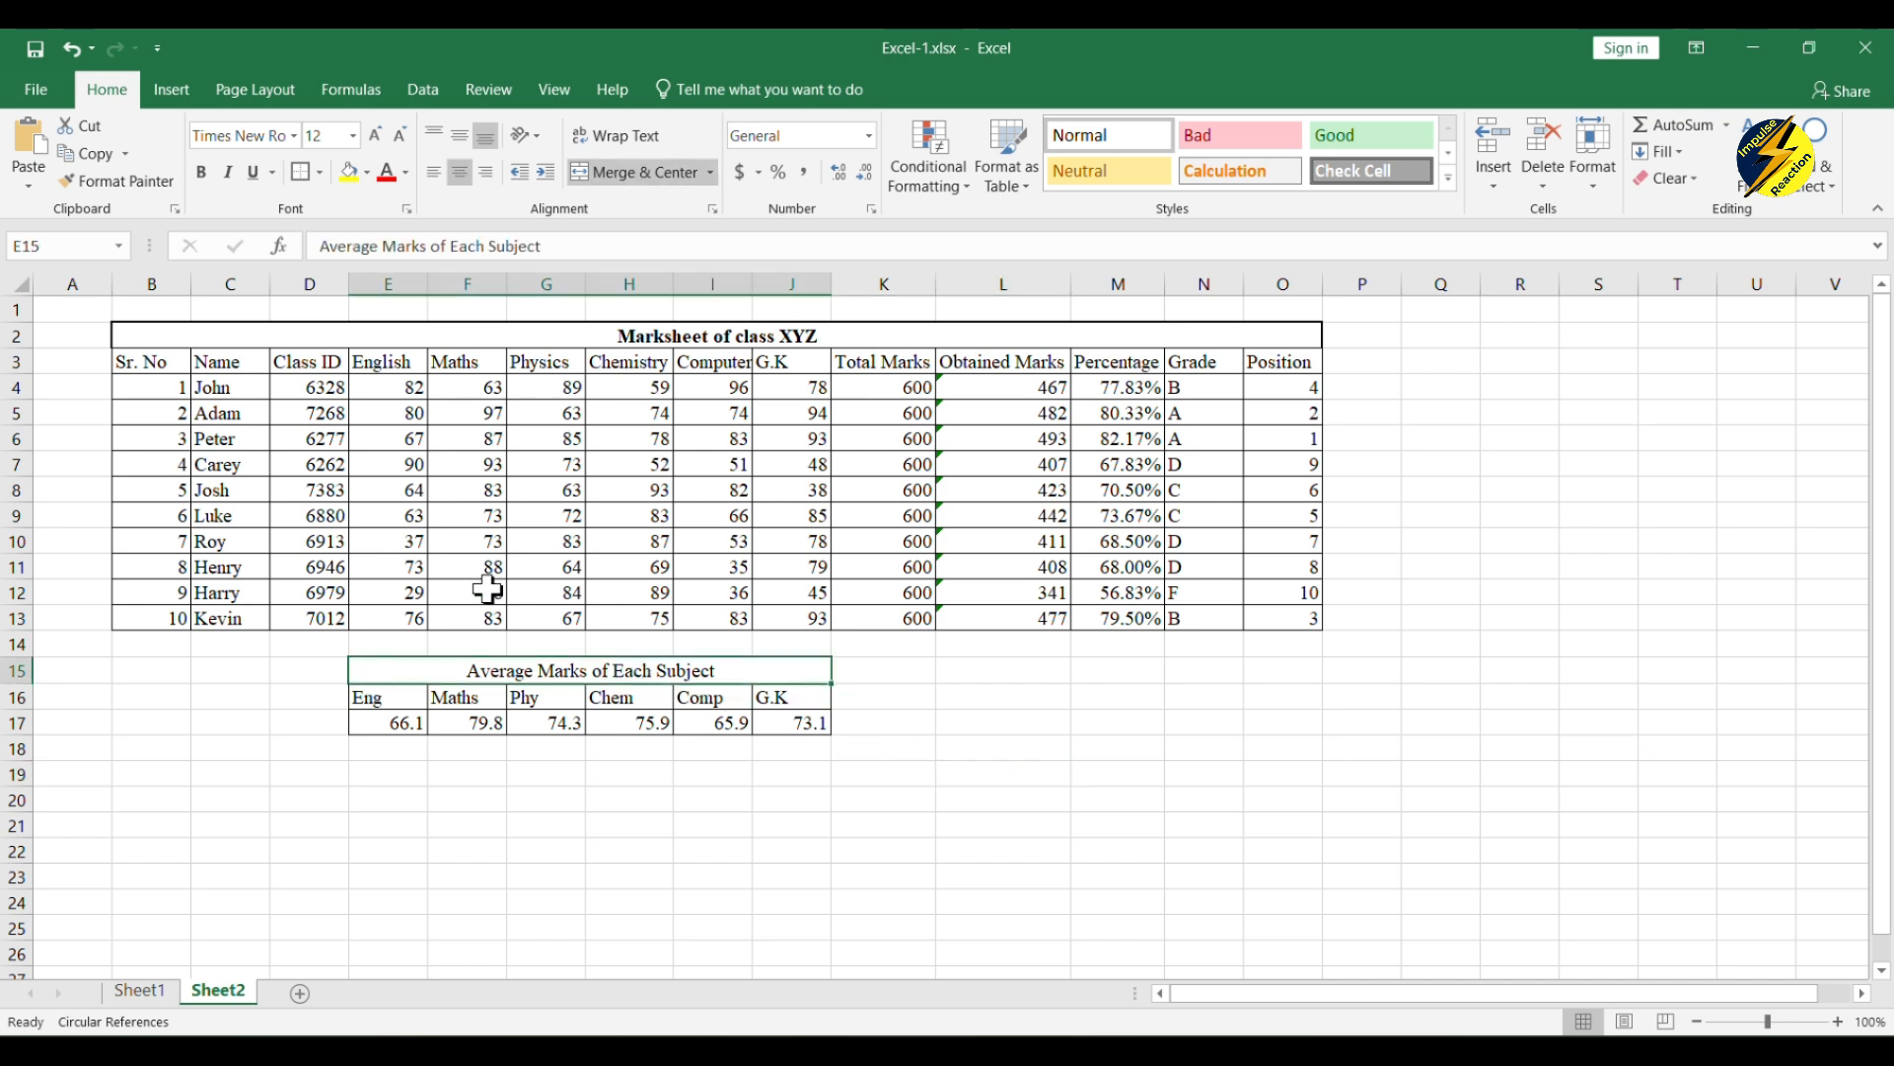
left_click(201, 172)
left_click(1111, 620)
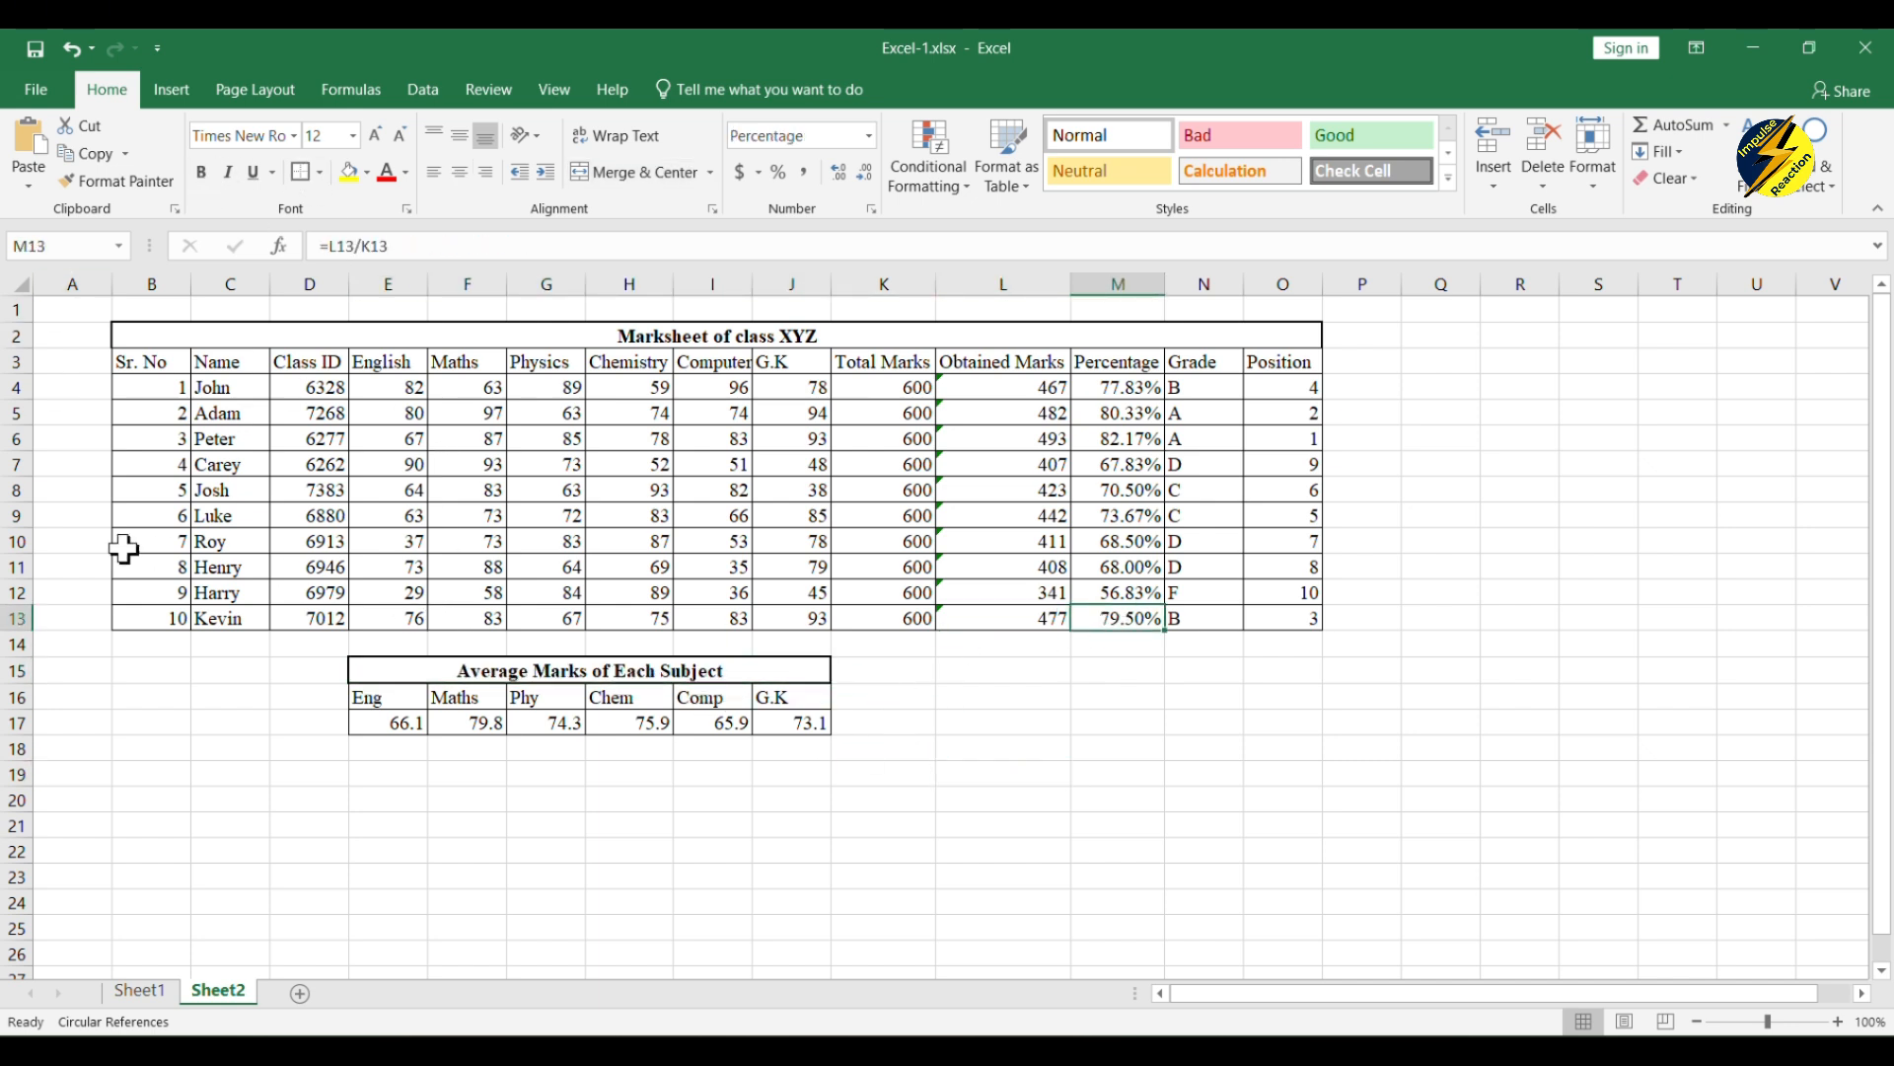
Step: Apply a thick outside border around the whole marksheet B2:O13 and again around its title row
left_click_drag(129, 330, 1125, 622)
left_click(302, 171)
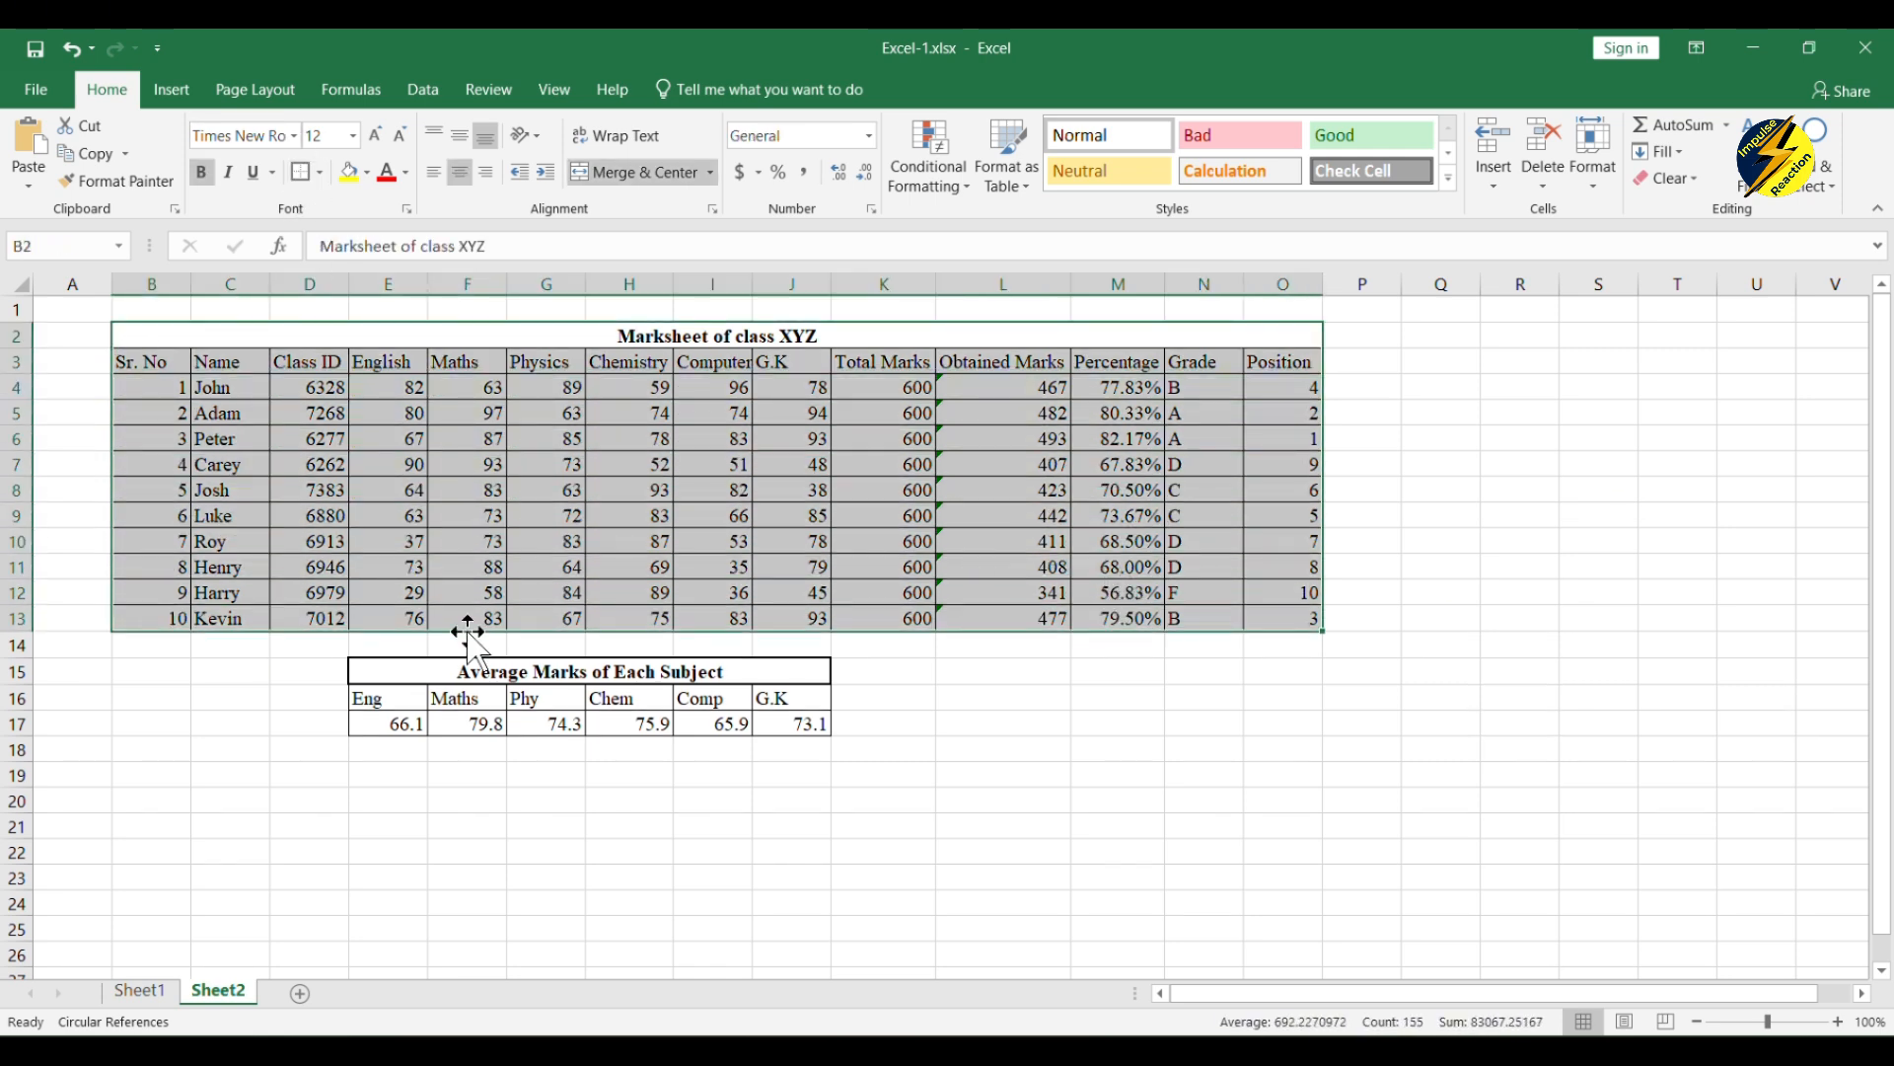
left_click(262, 779)
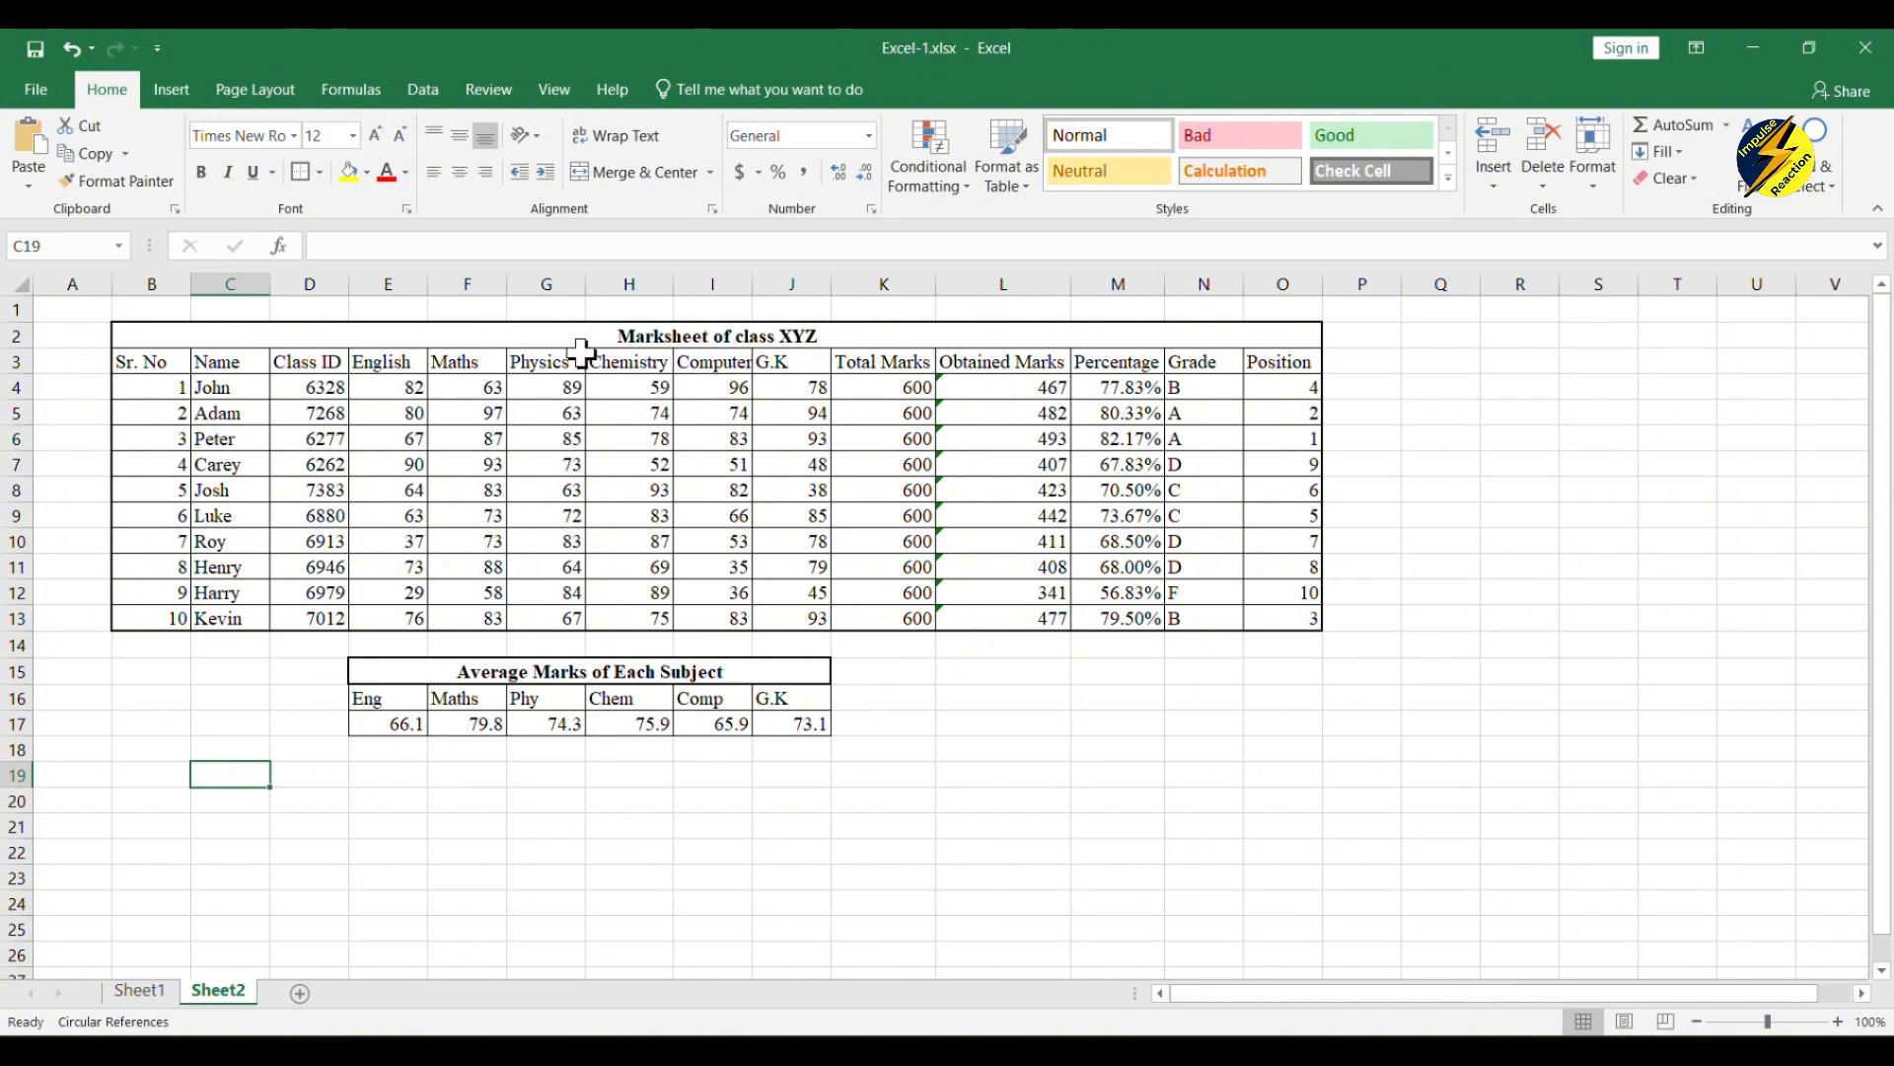
left_click(625, 336)
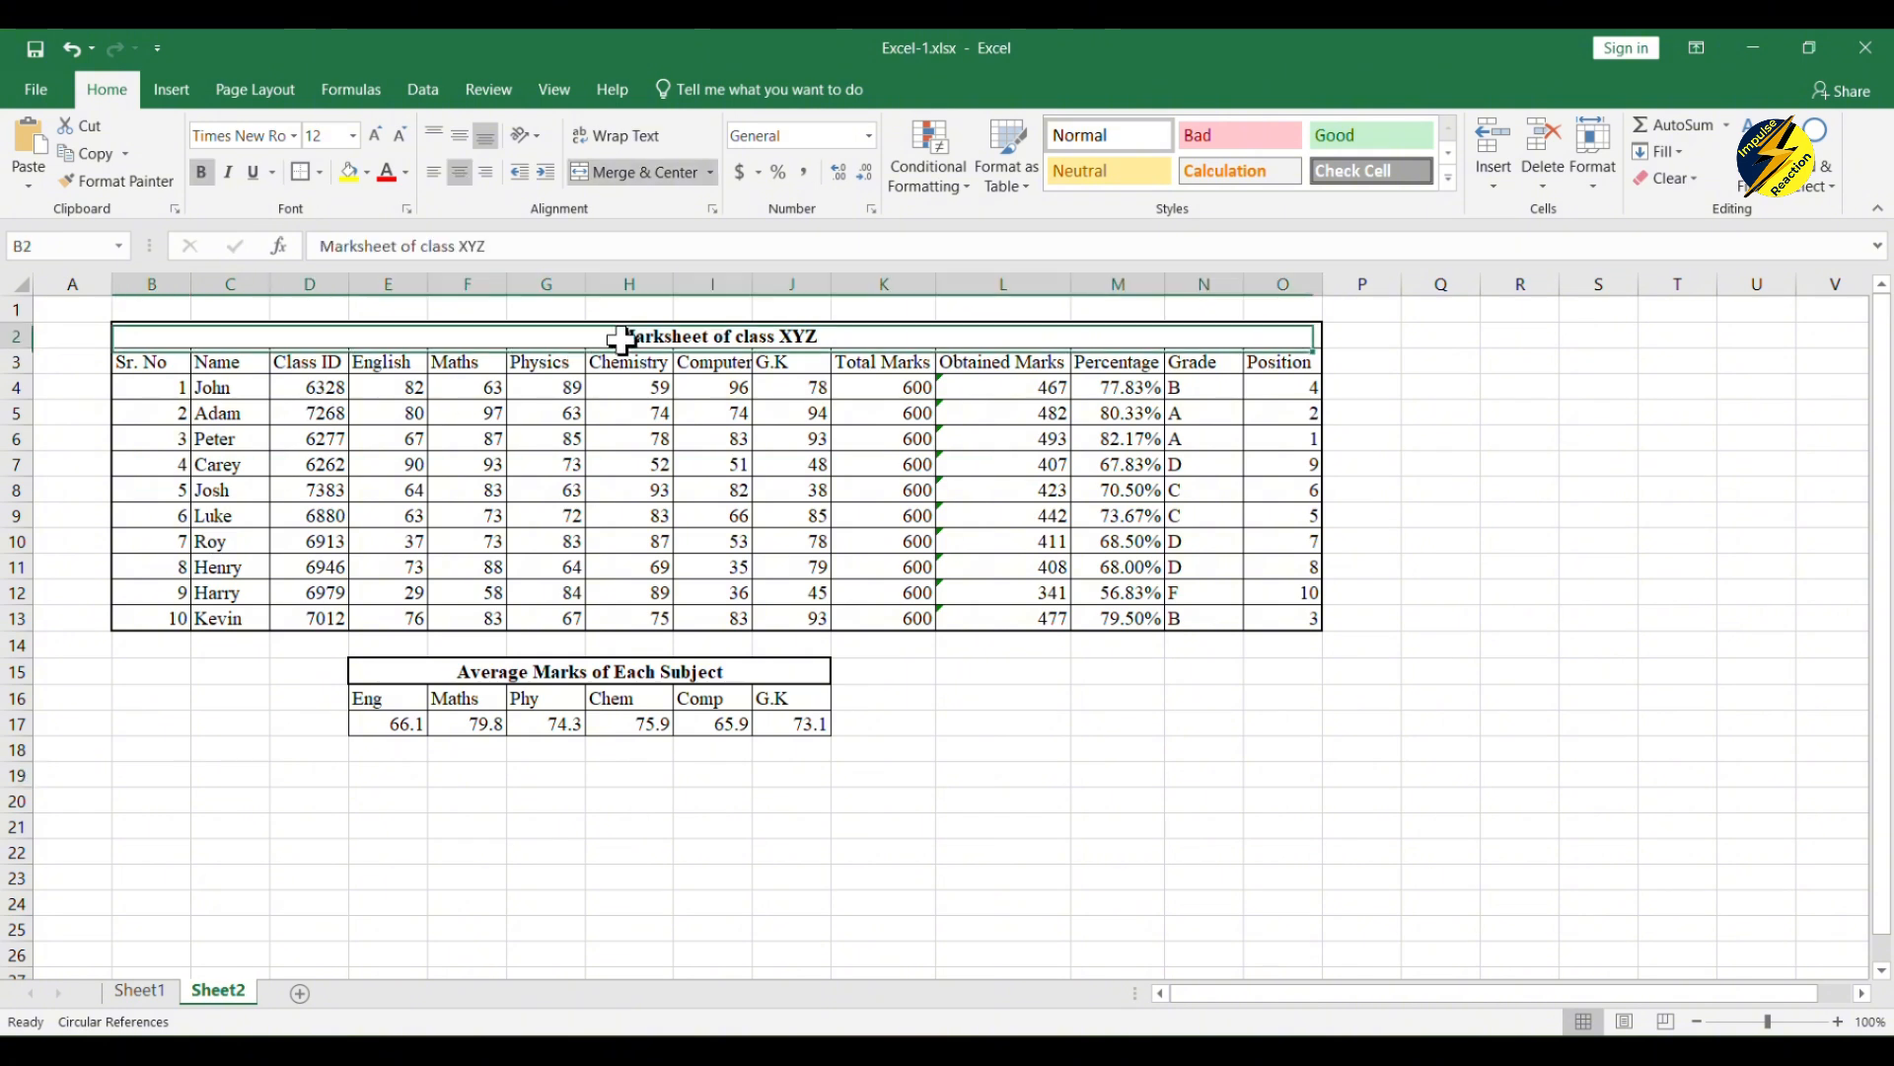
left_click(306, 173)
left_click(1247, 735)
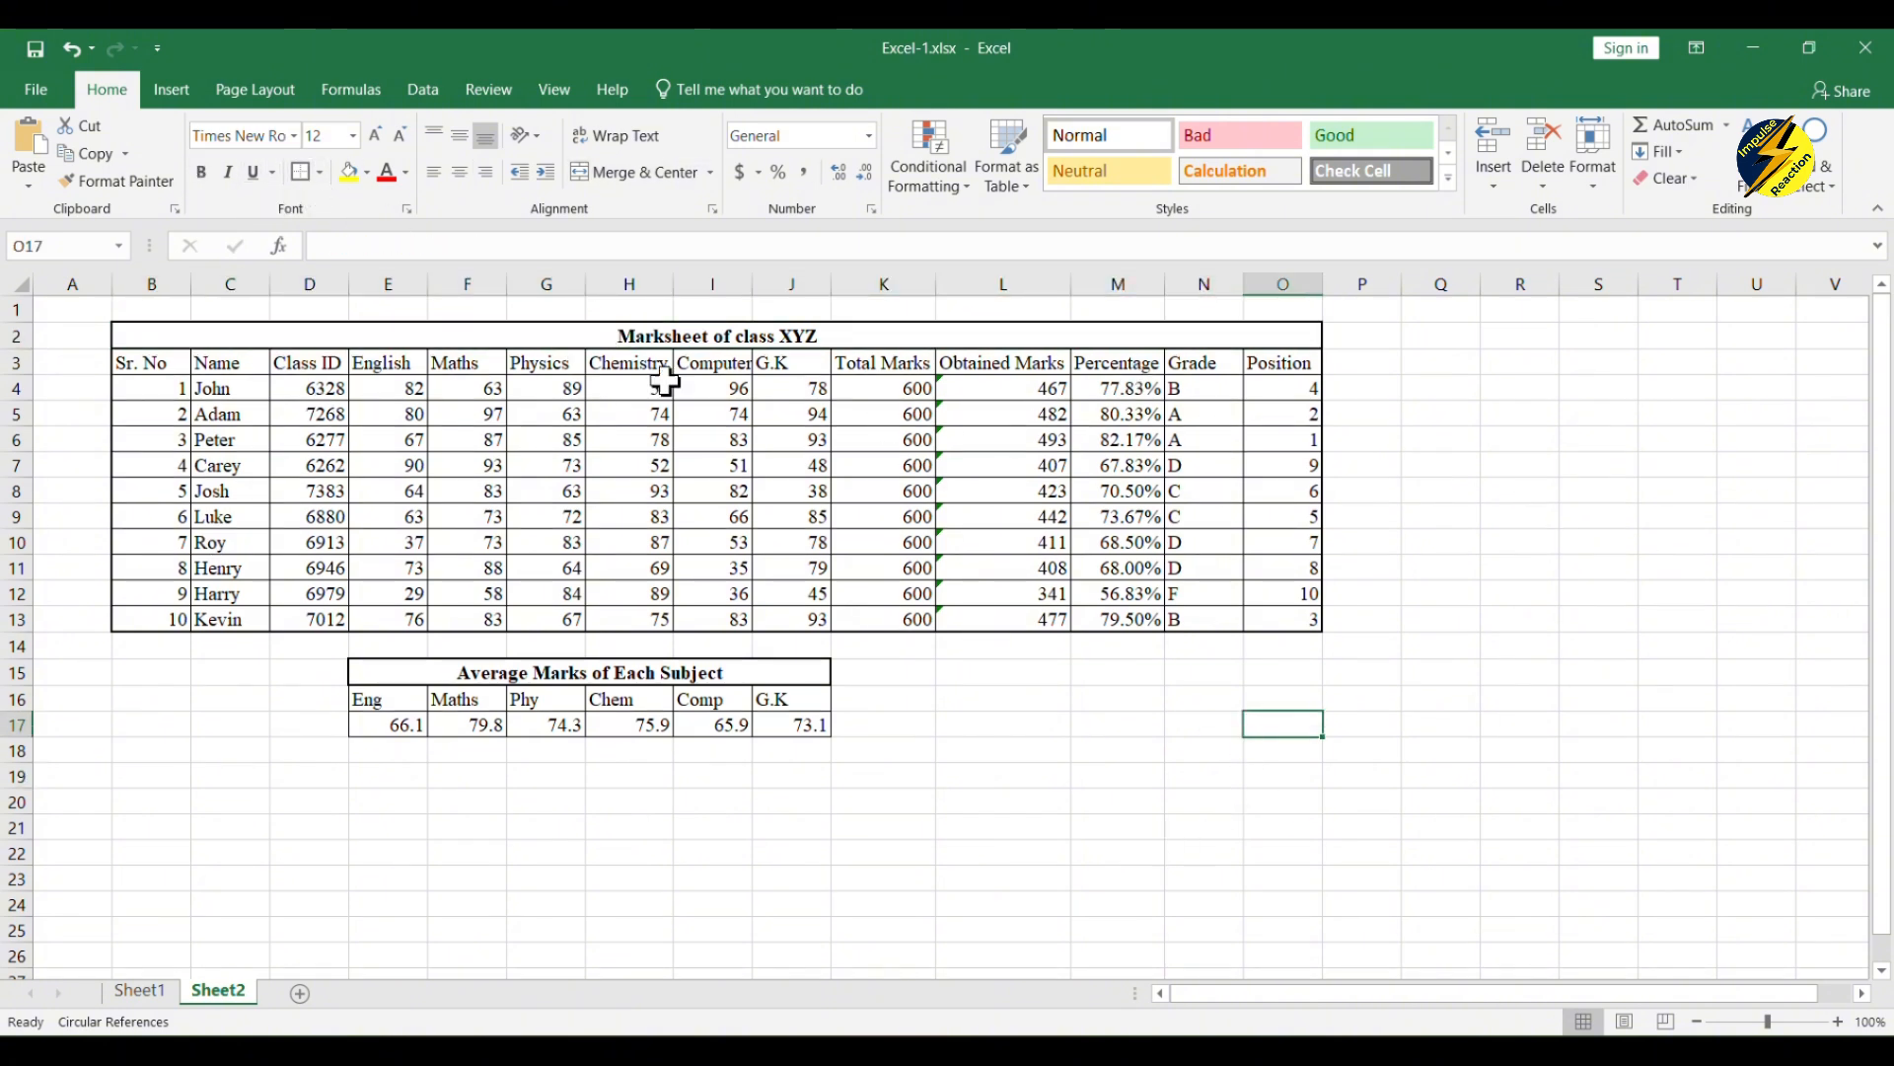
Step: Make the marksheet column headers in B3:O3 bold
left_click_drag(150, 359, 1268, 367)
left_click(202, 173)
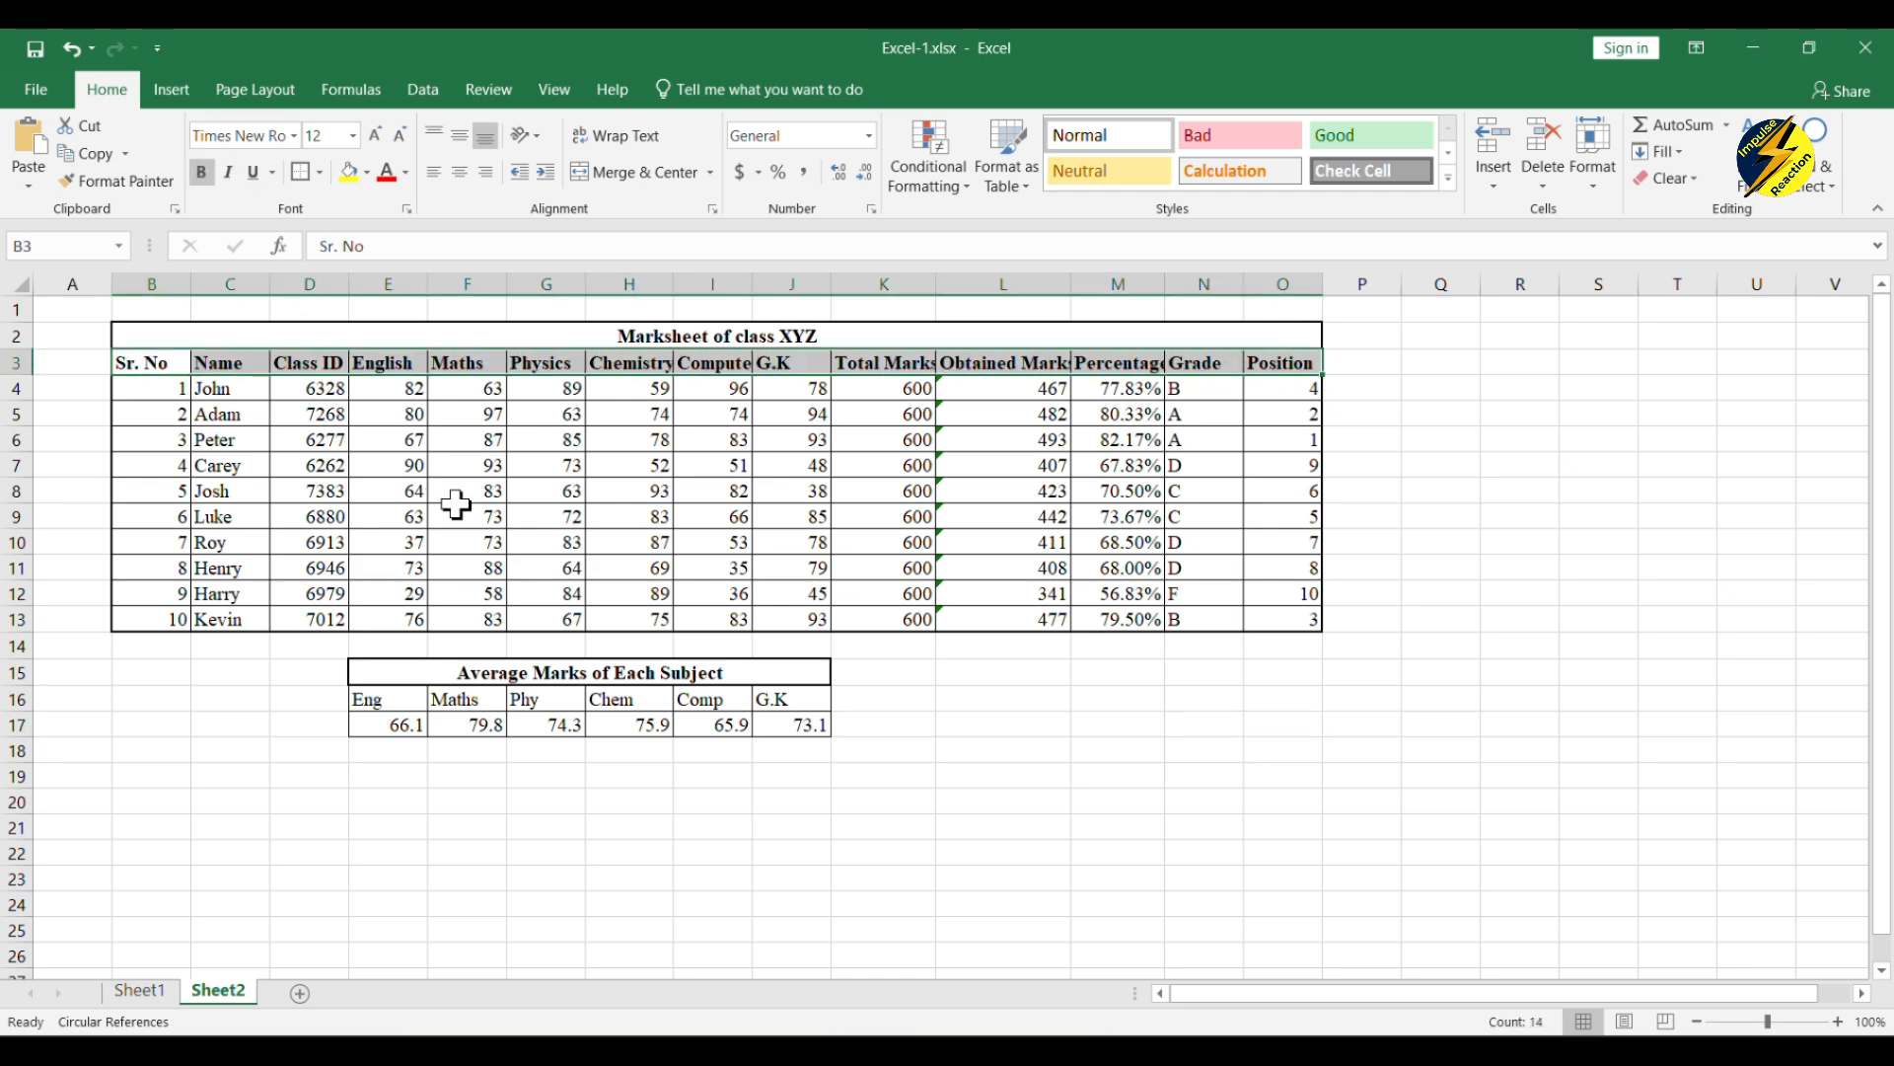
left_click(461, 513)
Step: AutoFit the Percentage, Obtained Marks, Total Marks, Chemistry and Computer columns to their bold headers
double_click(1162, 284)
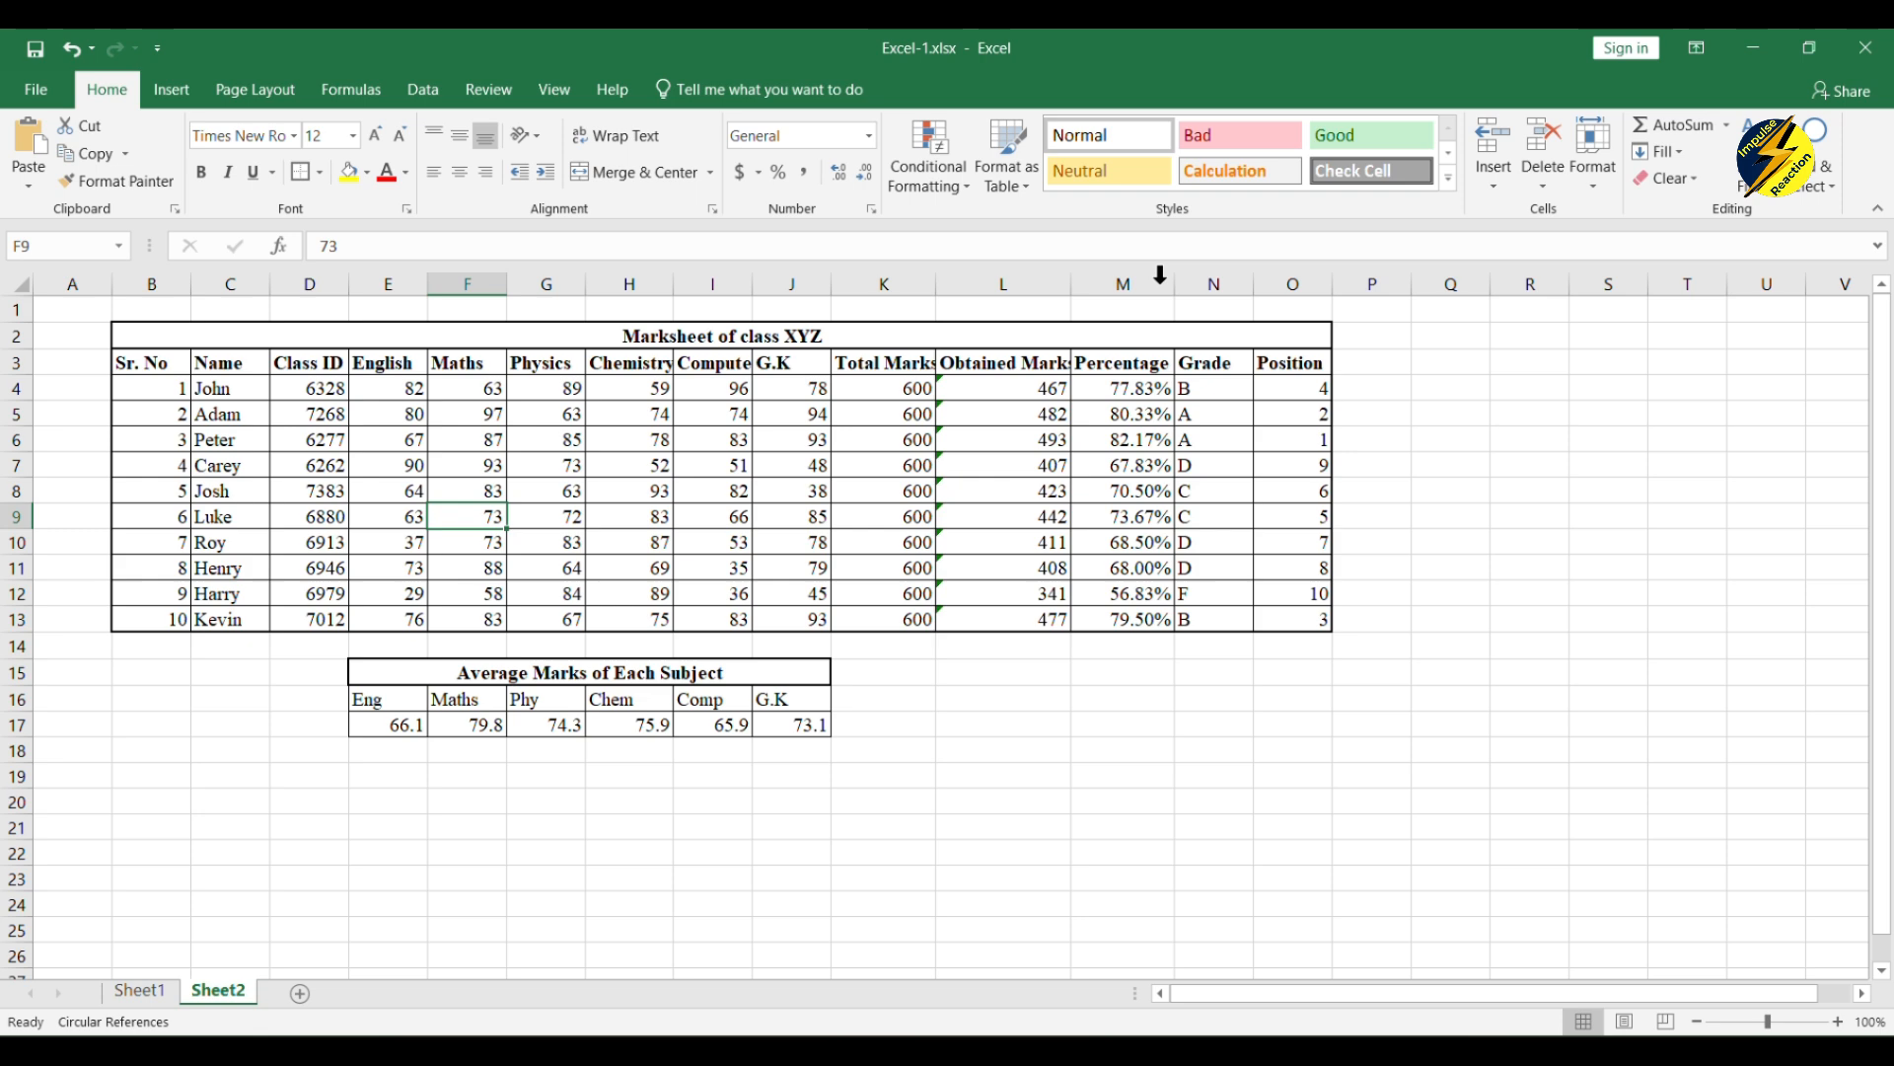
double_click(1069, 284)
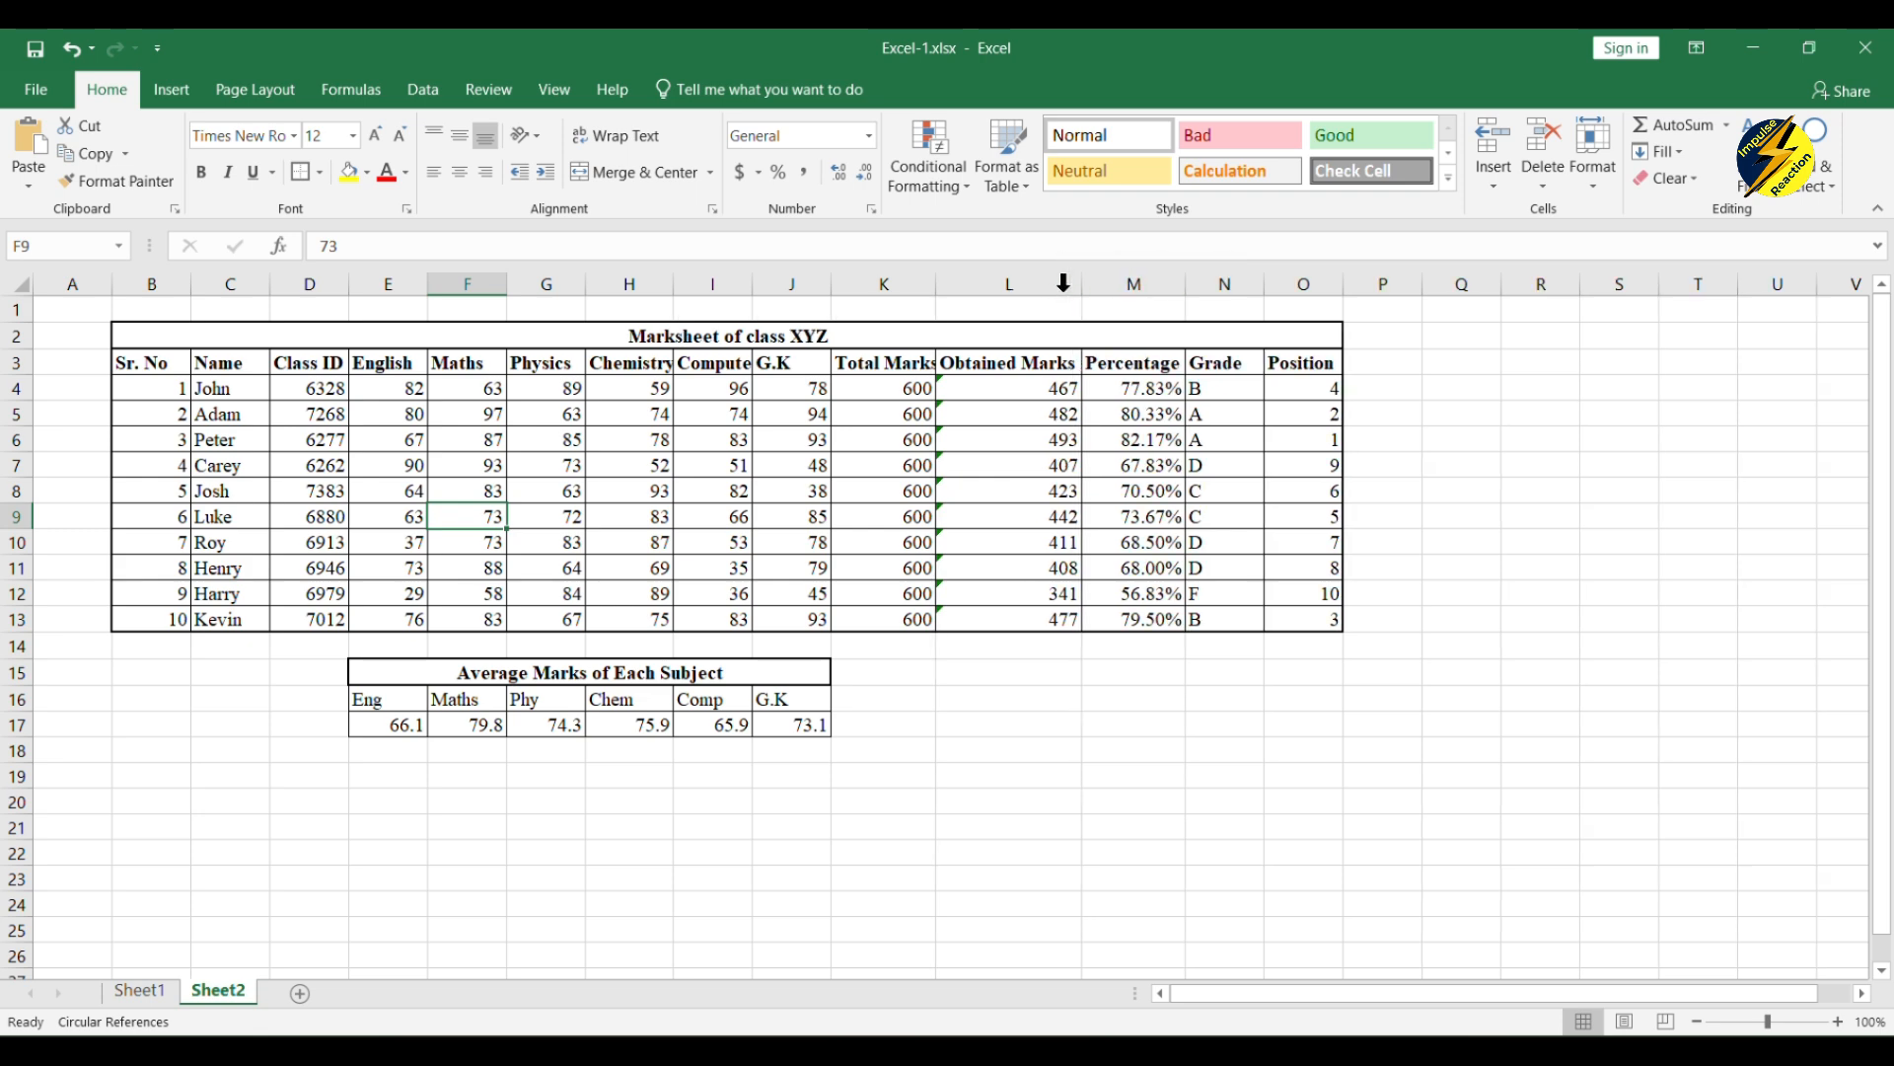
double_click(943, 291)
left_click(760, 389)
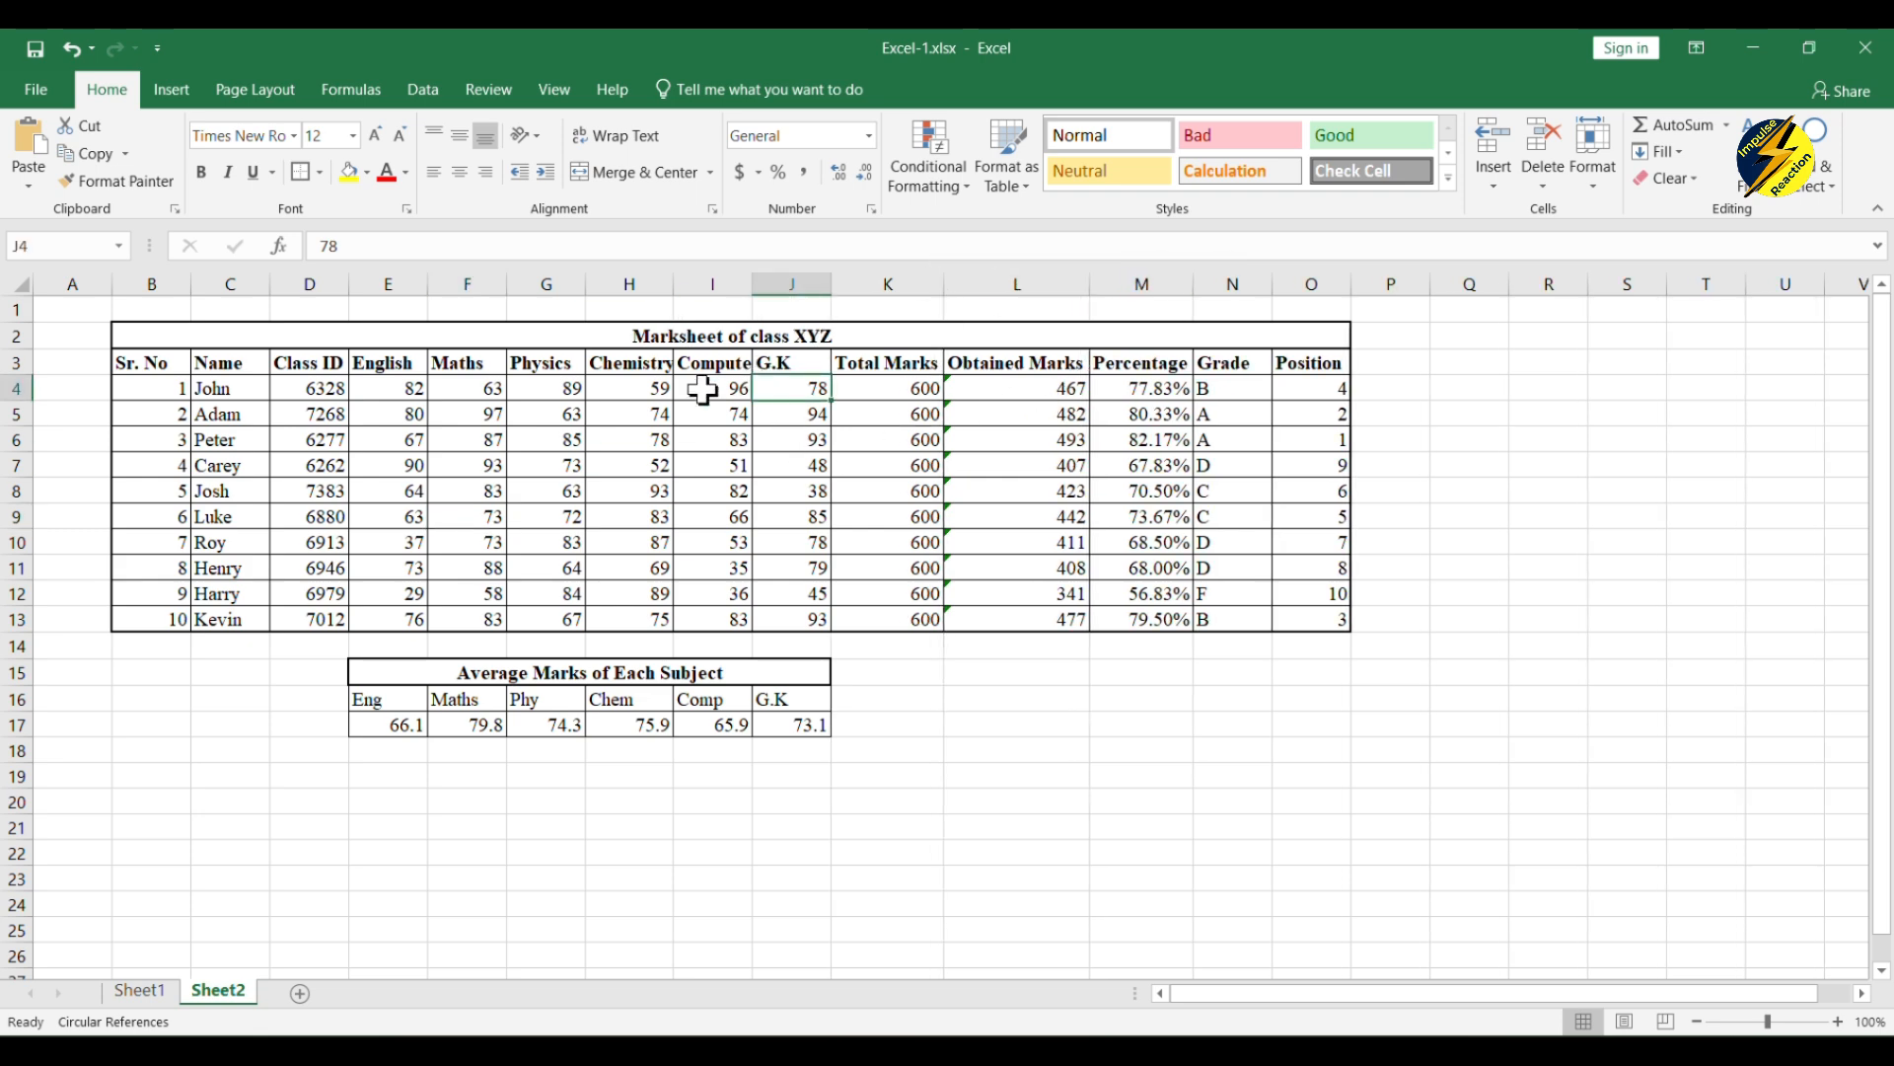
double_click(675, 284)
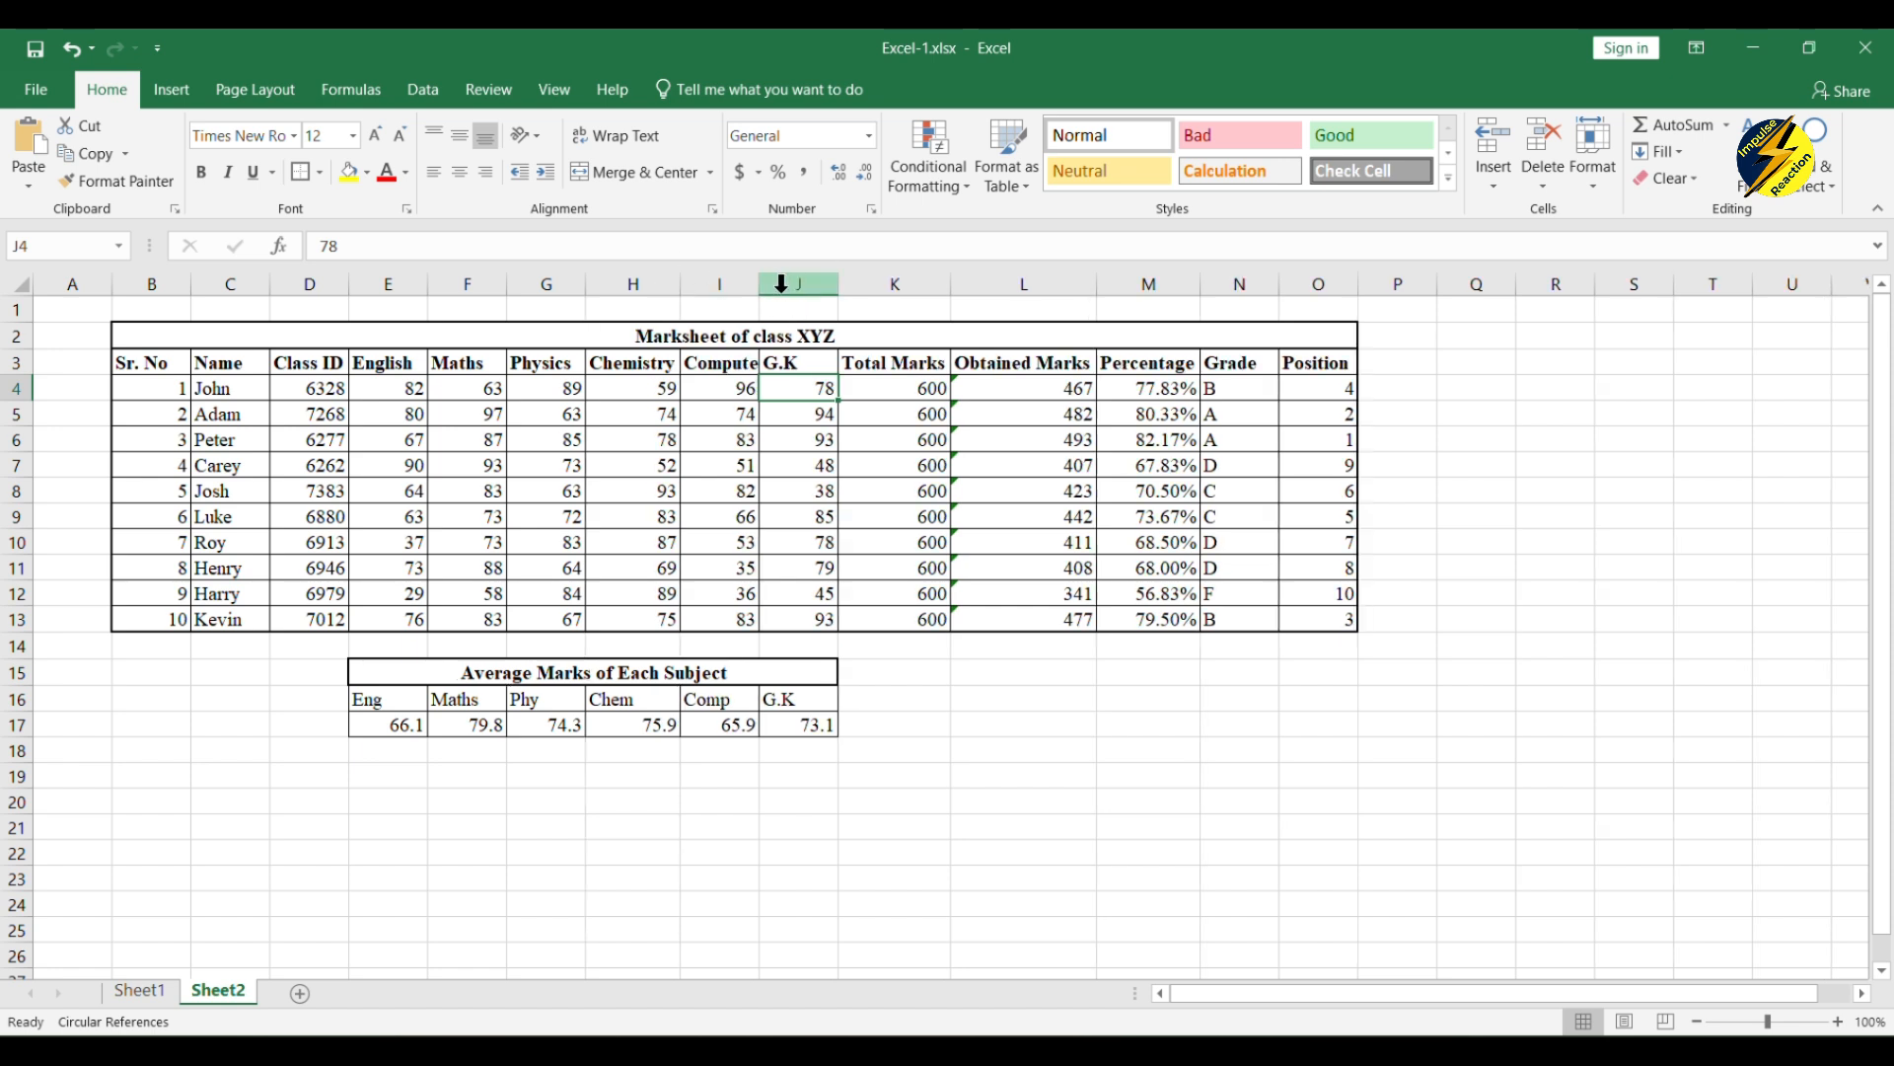
double_click(761, 285)
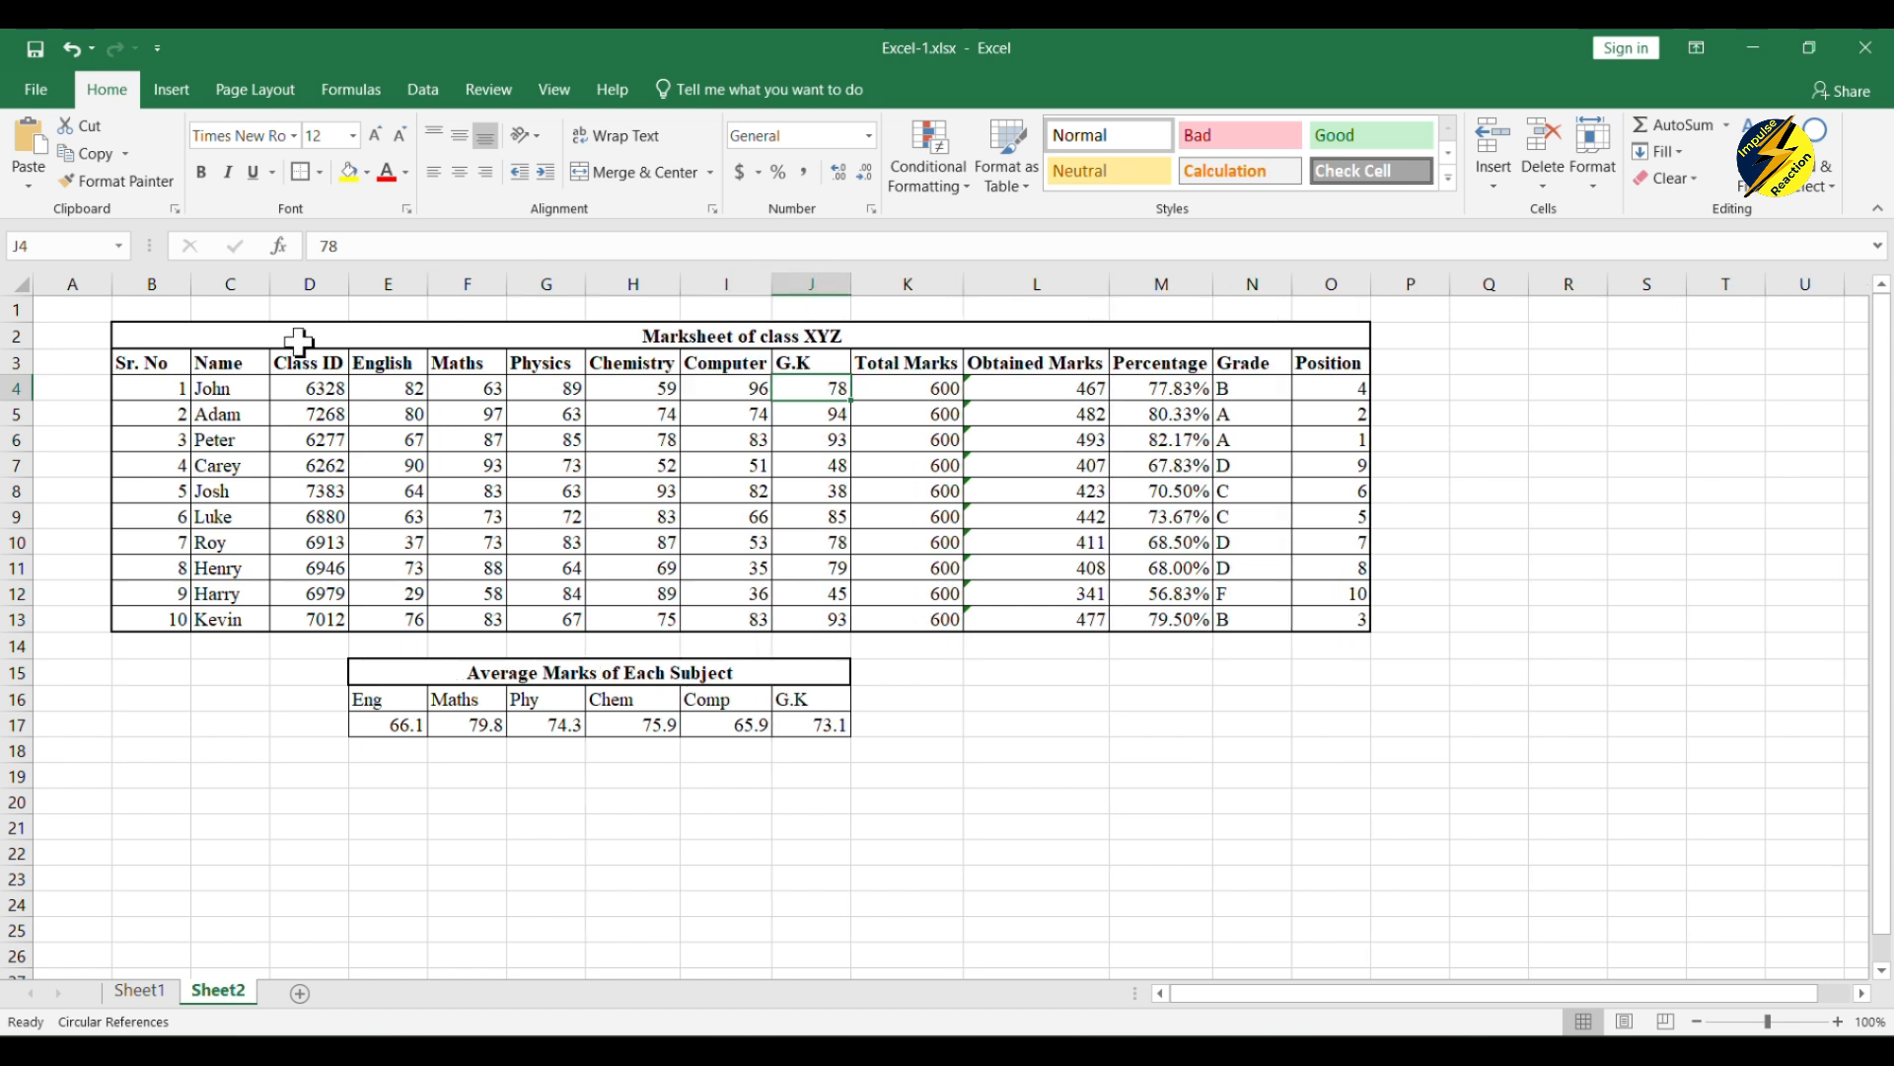
Step: Make the subject headers in E16:J16 of the averages table bold
left_click(1174, 437)
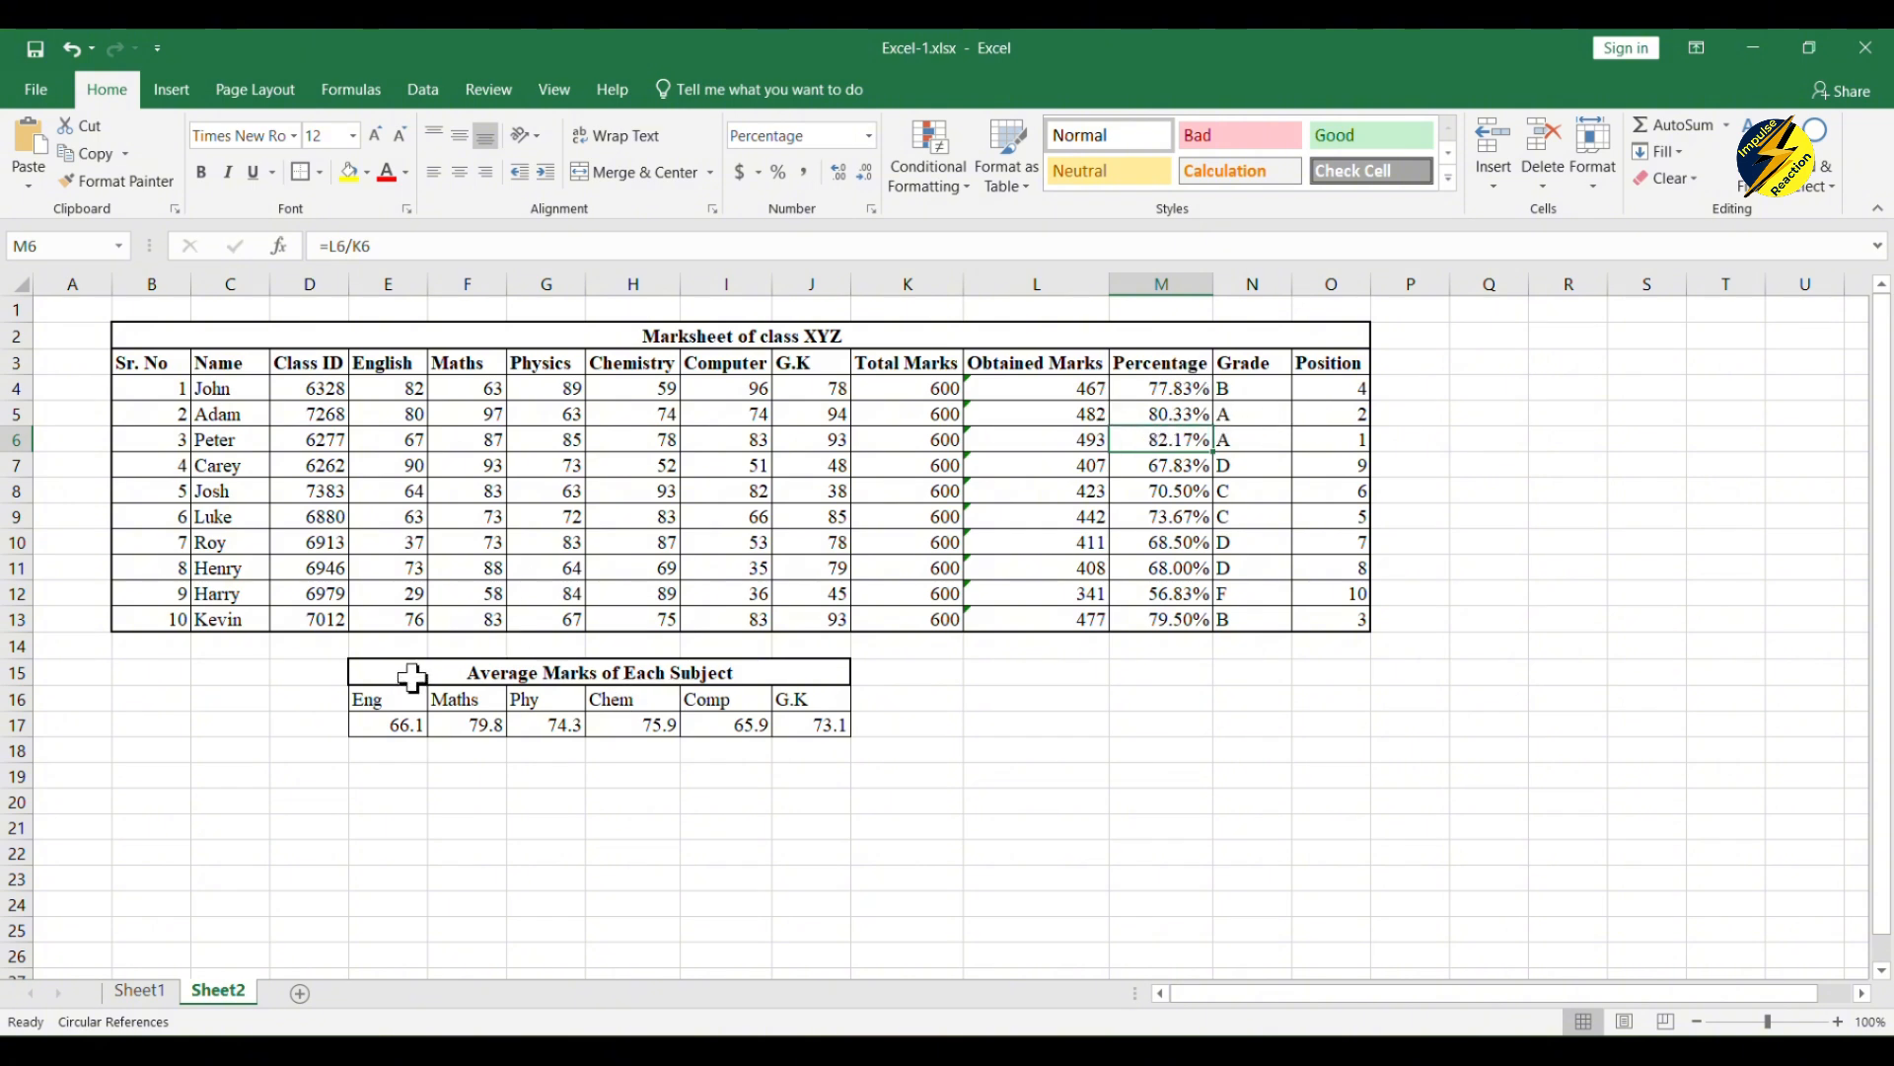
left_click_drag(368, 703, 794, 707)
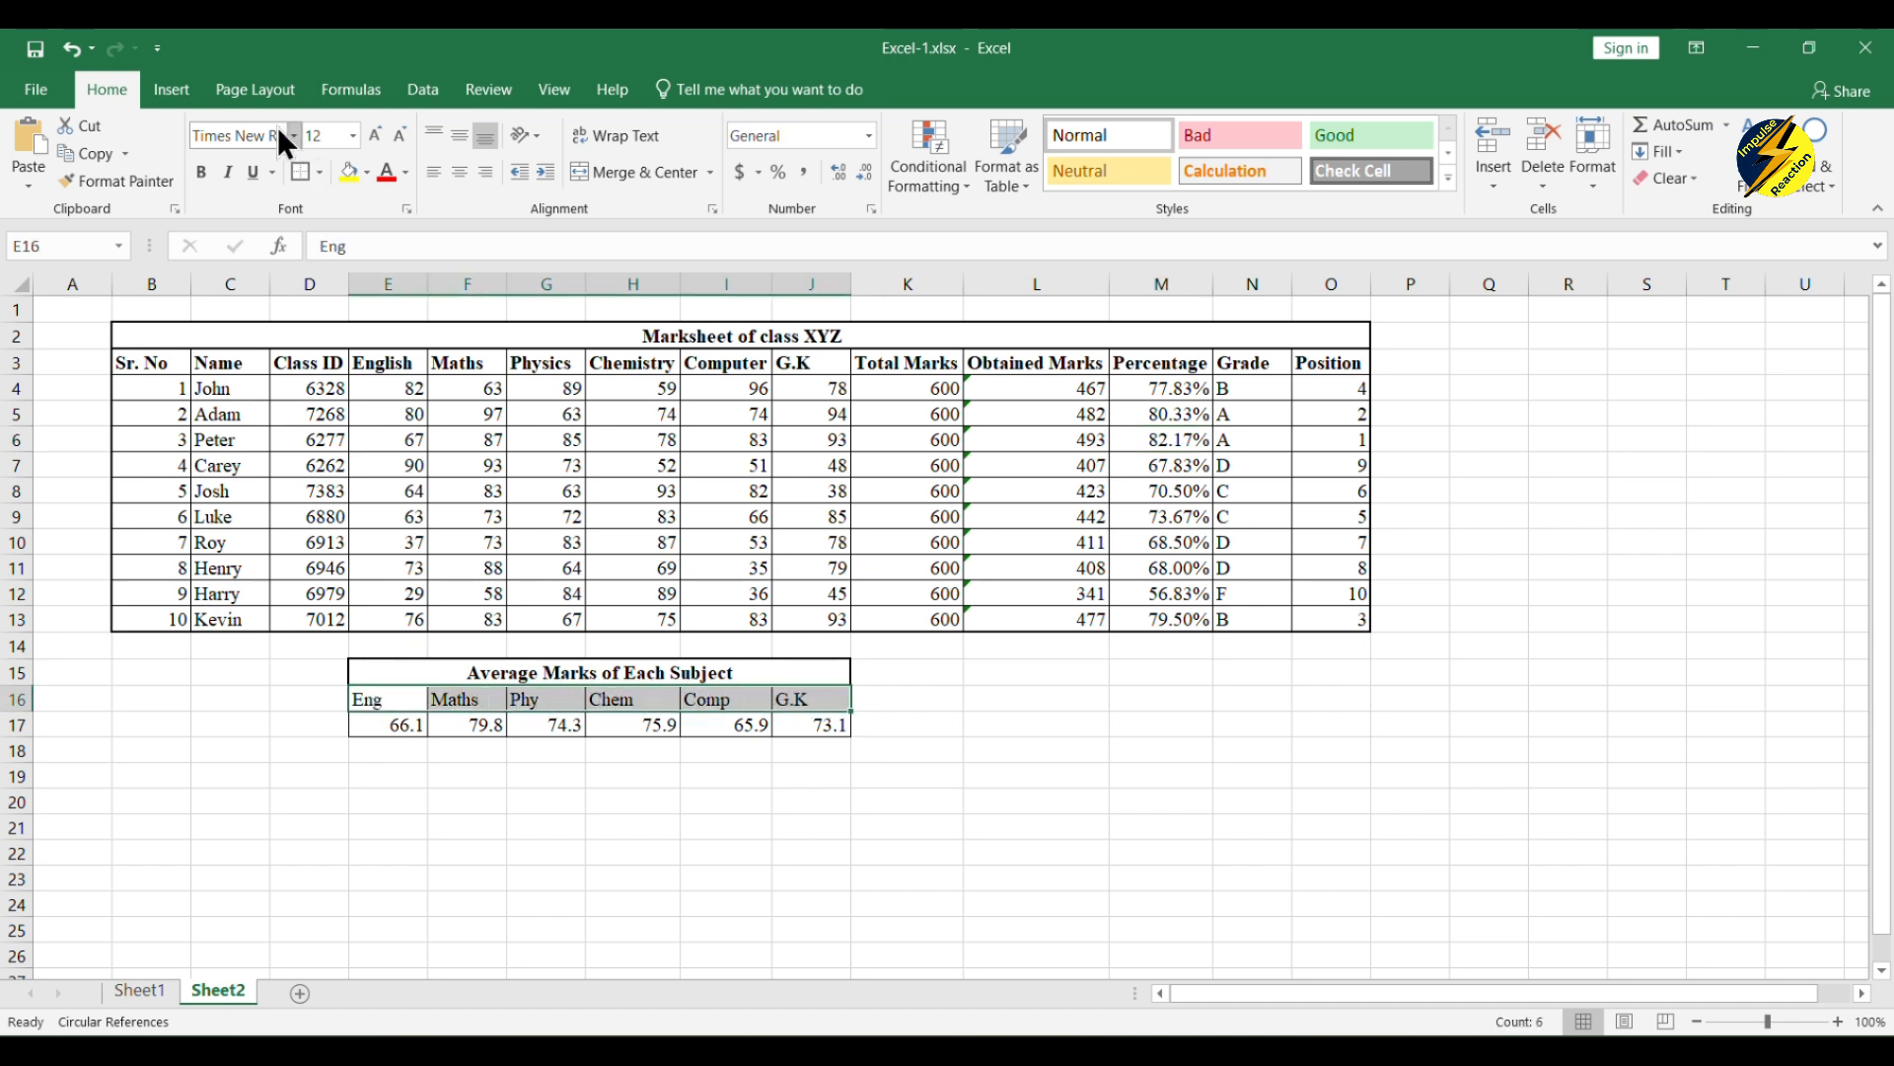
left_click(201, 175)
left_click(1052, 416)
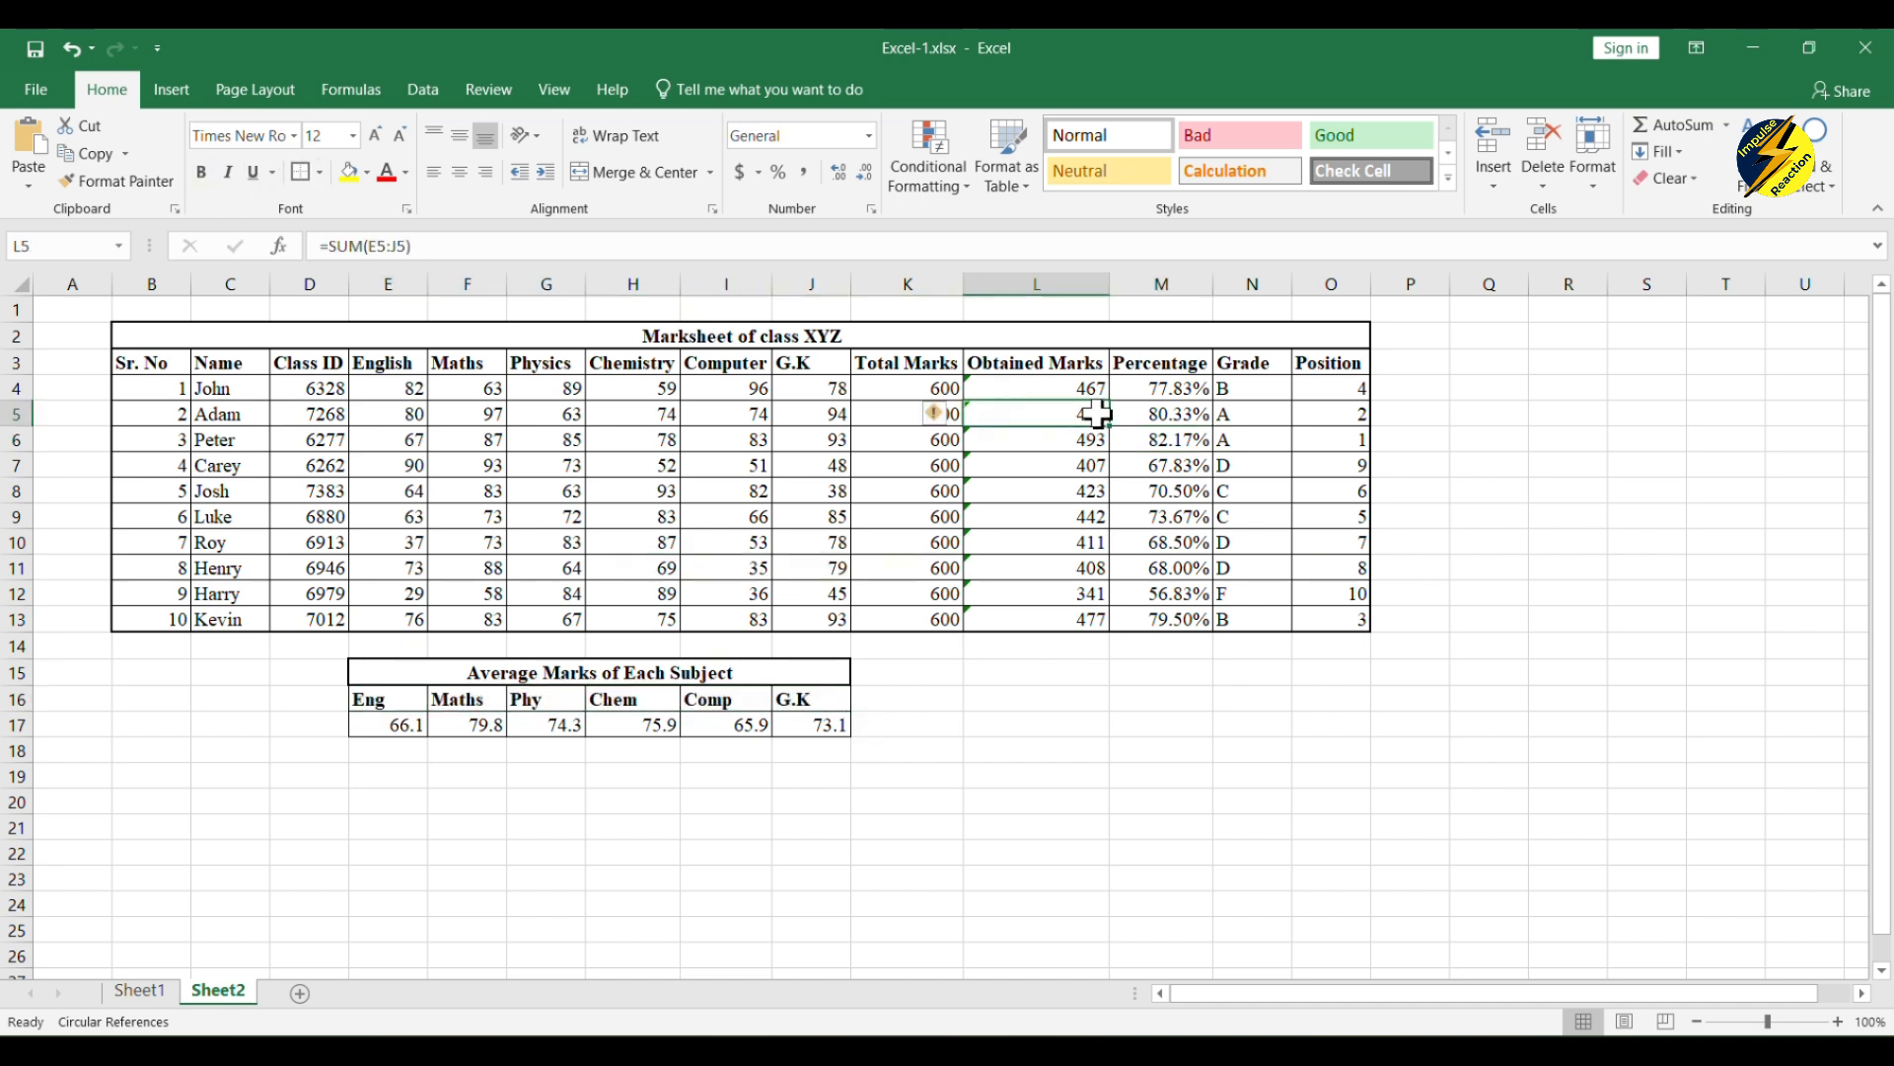
left_click(1258, 440)
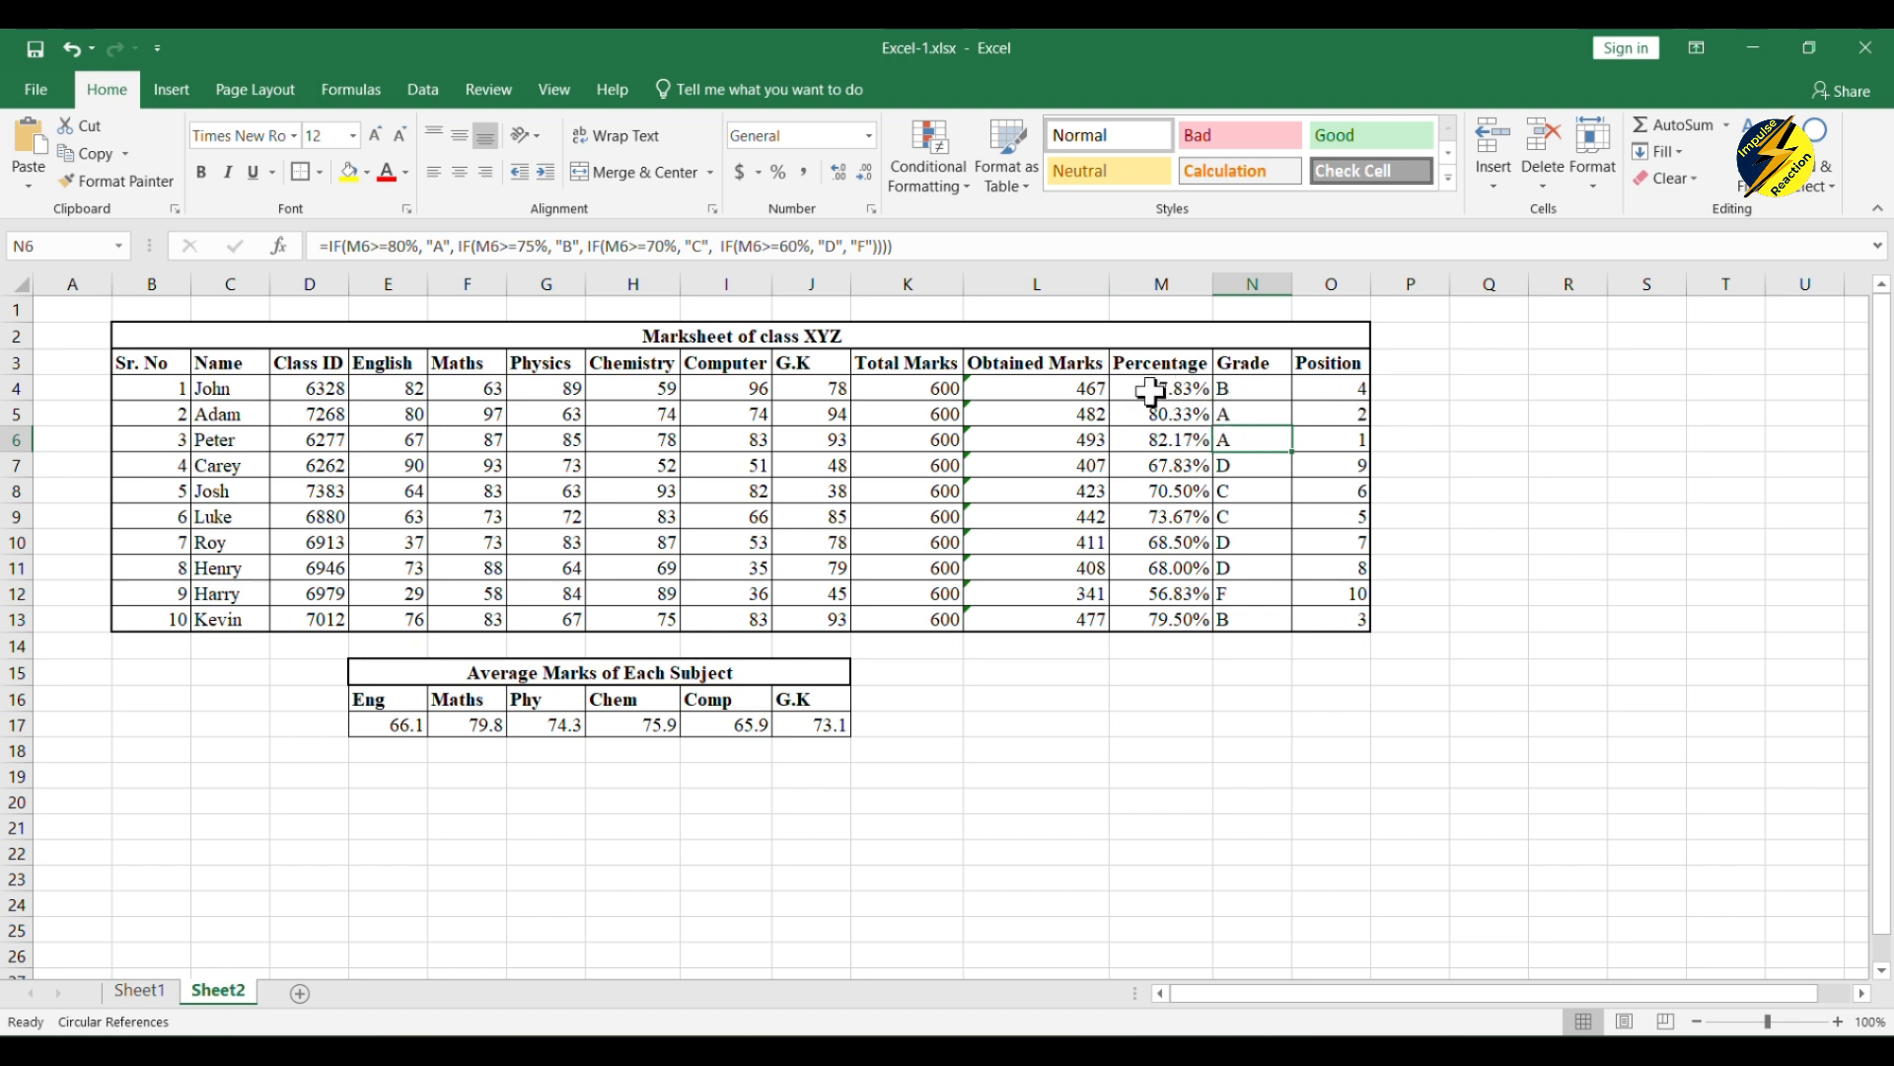
Step: Apply the Green - Yellow - Red Color Scale conditional formatting to the percentages in M4:M13
left_click_drag(1153, 384, 1163, 618)
left_click(961, 185)
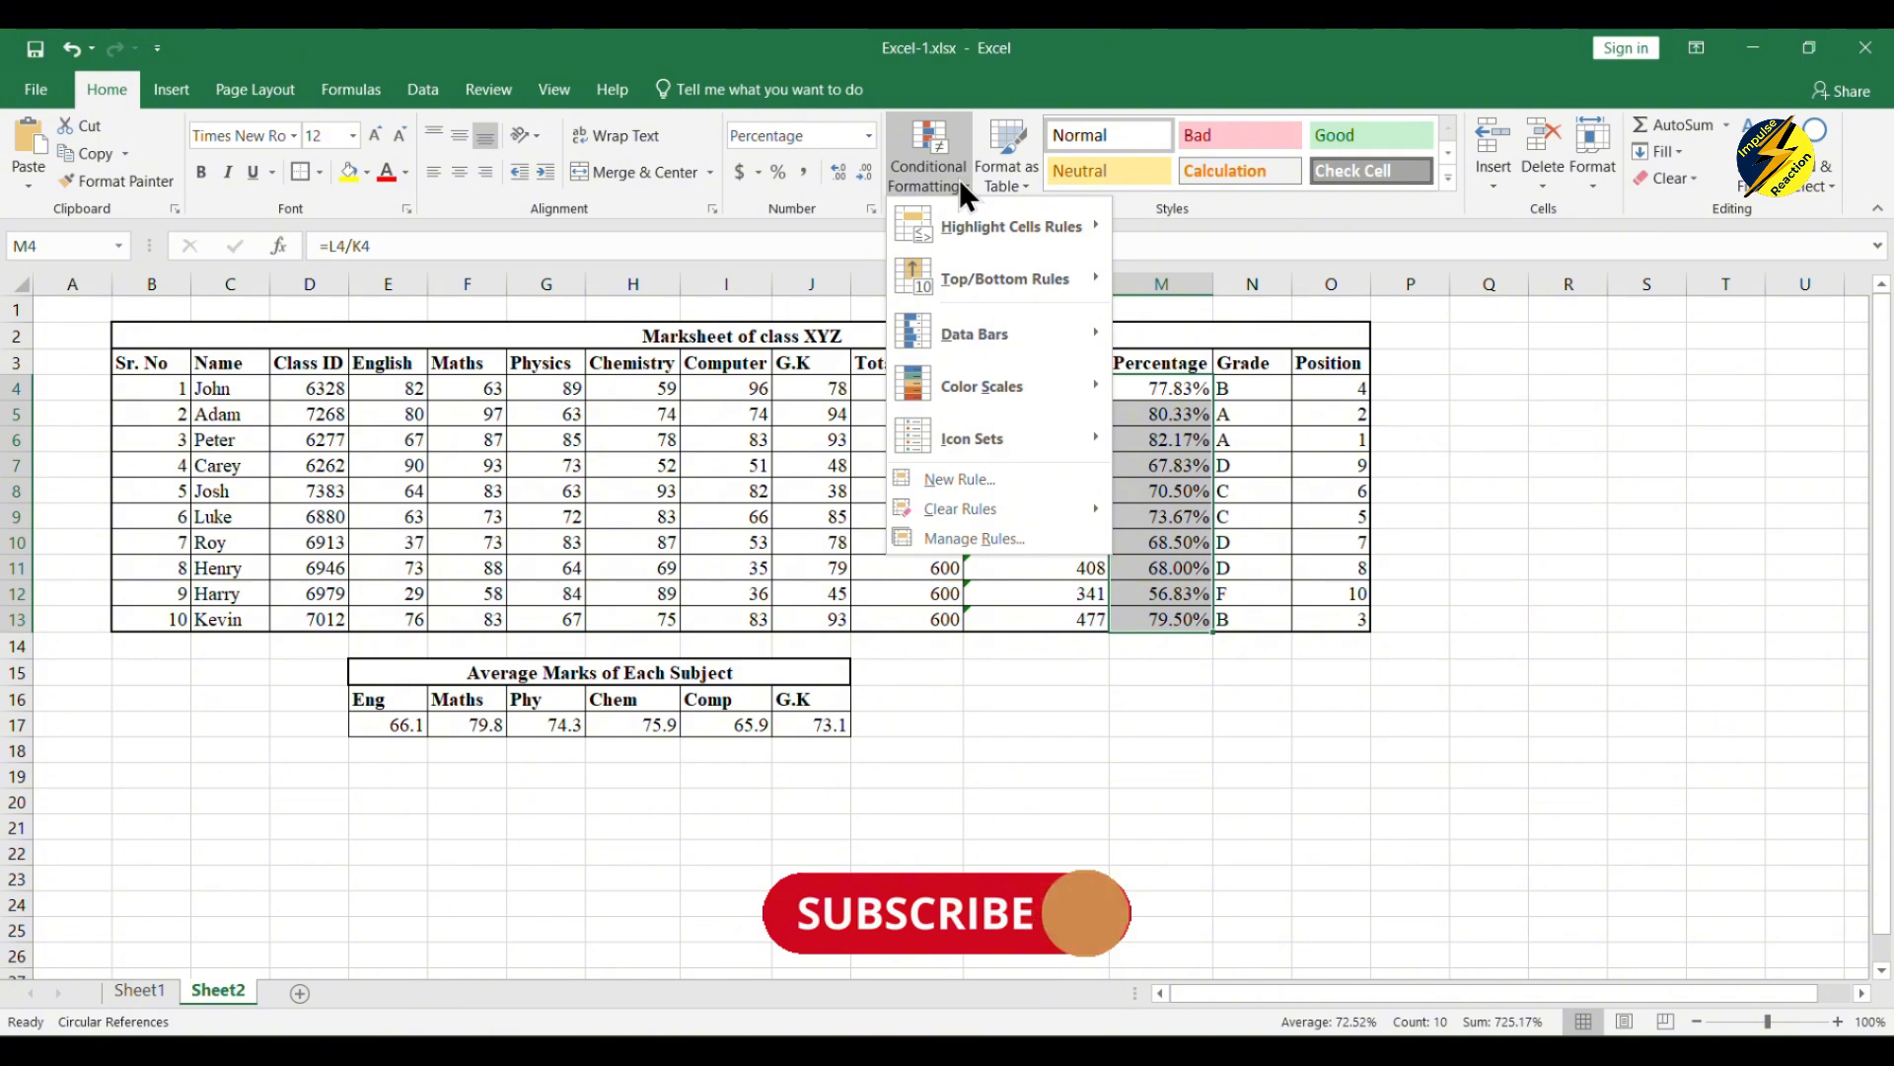
mouse_move(1018, 394)
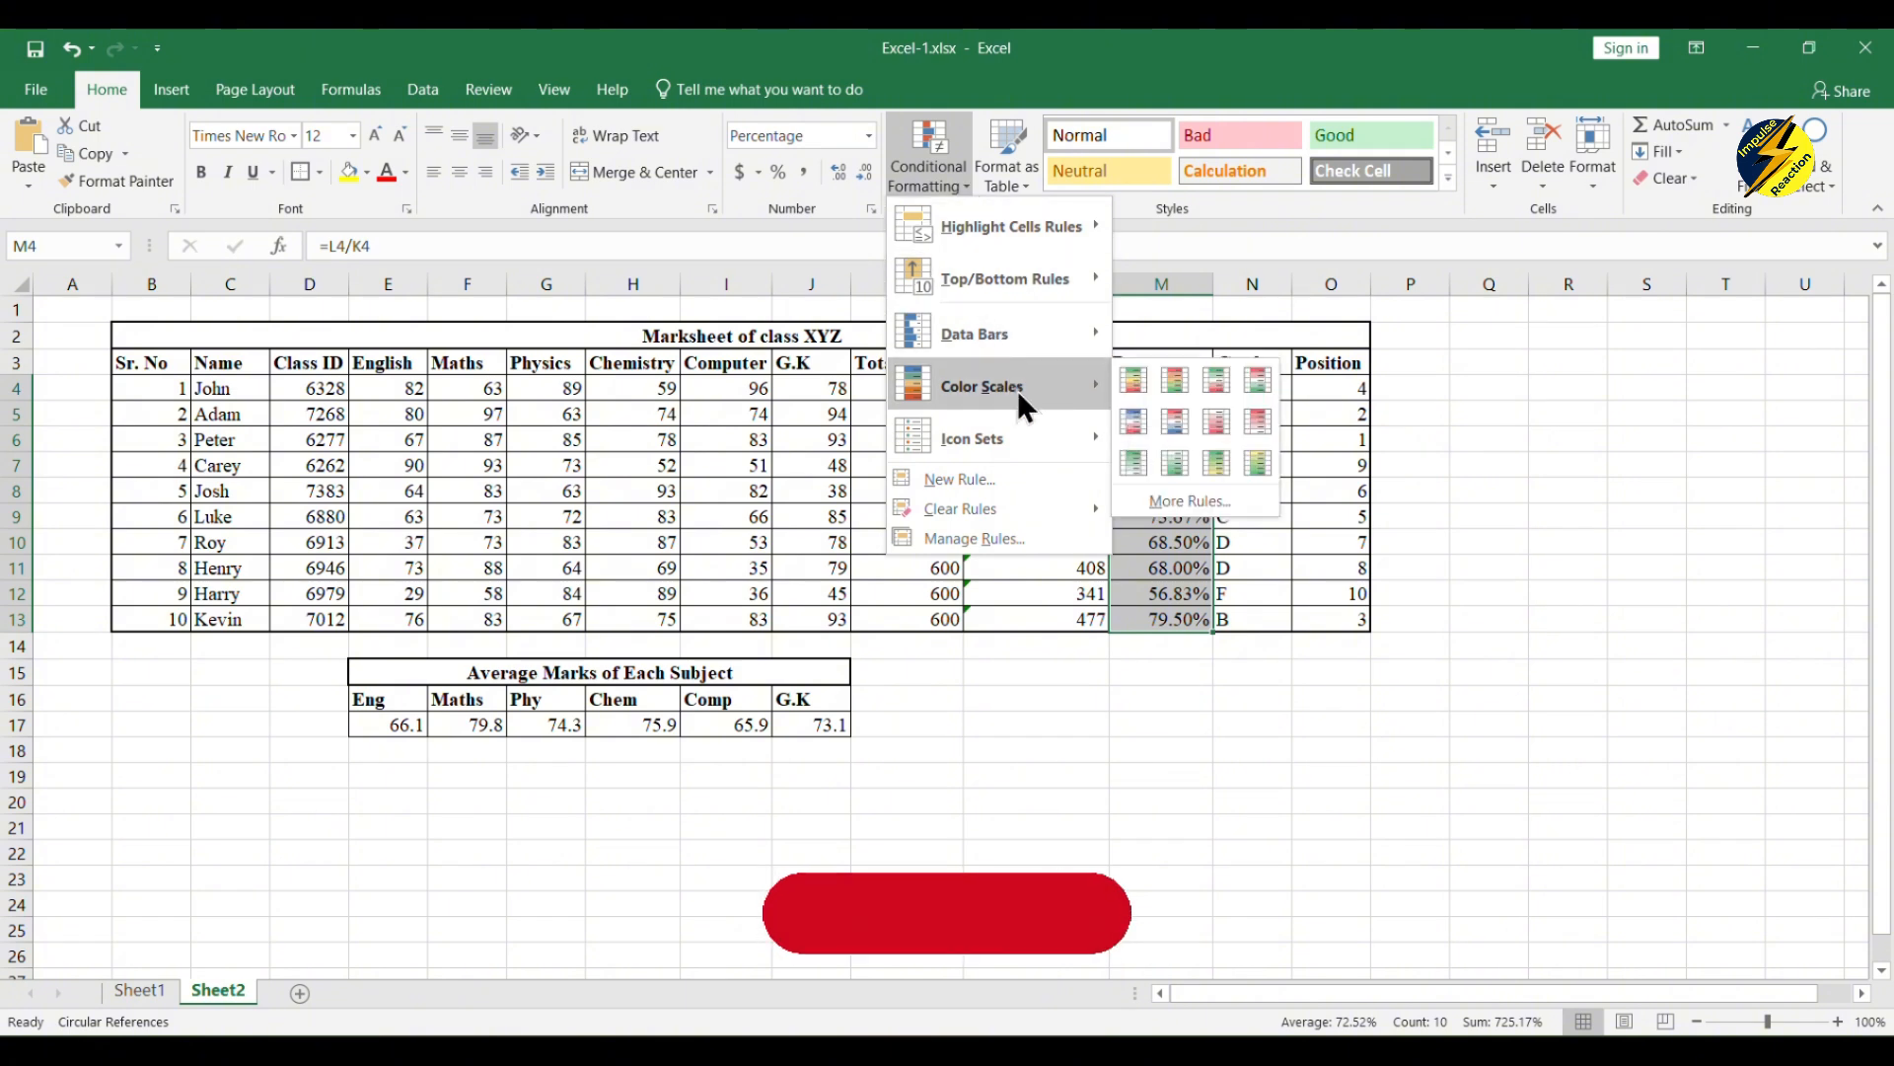
mouse_move(1032, 286)
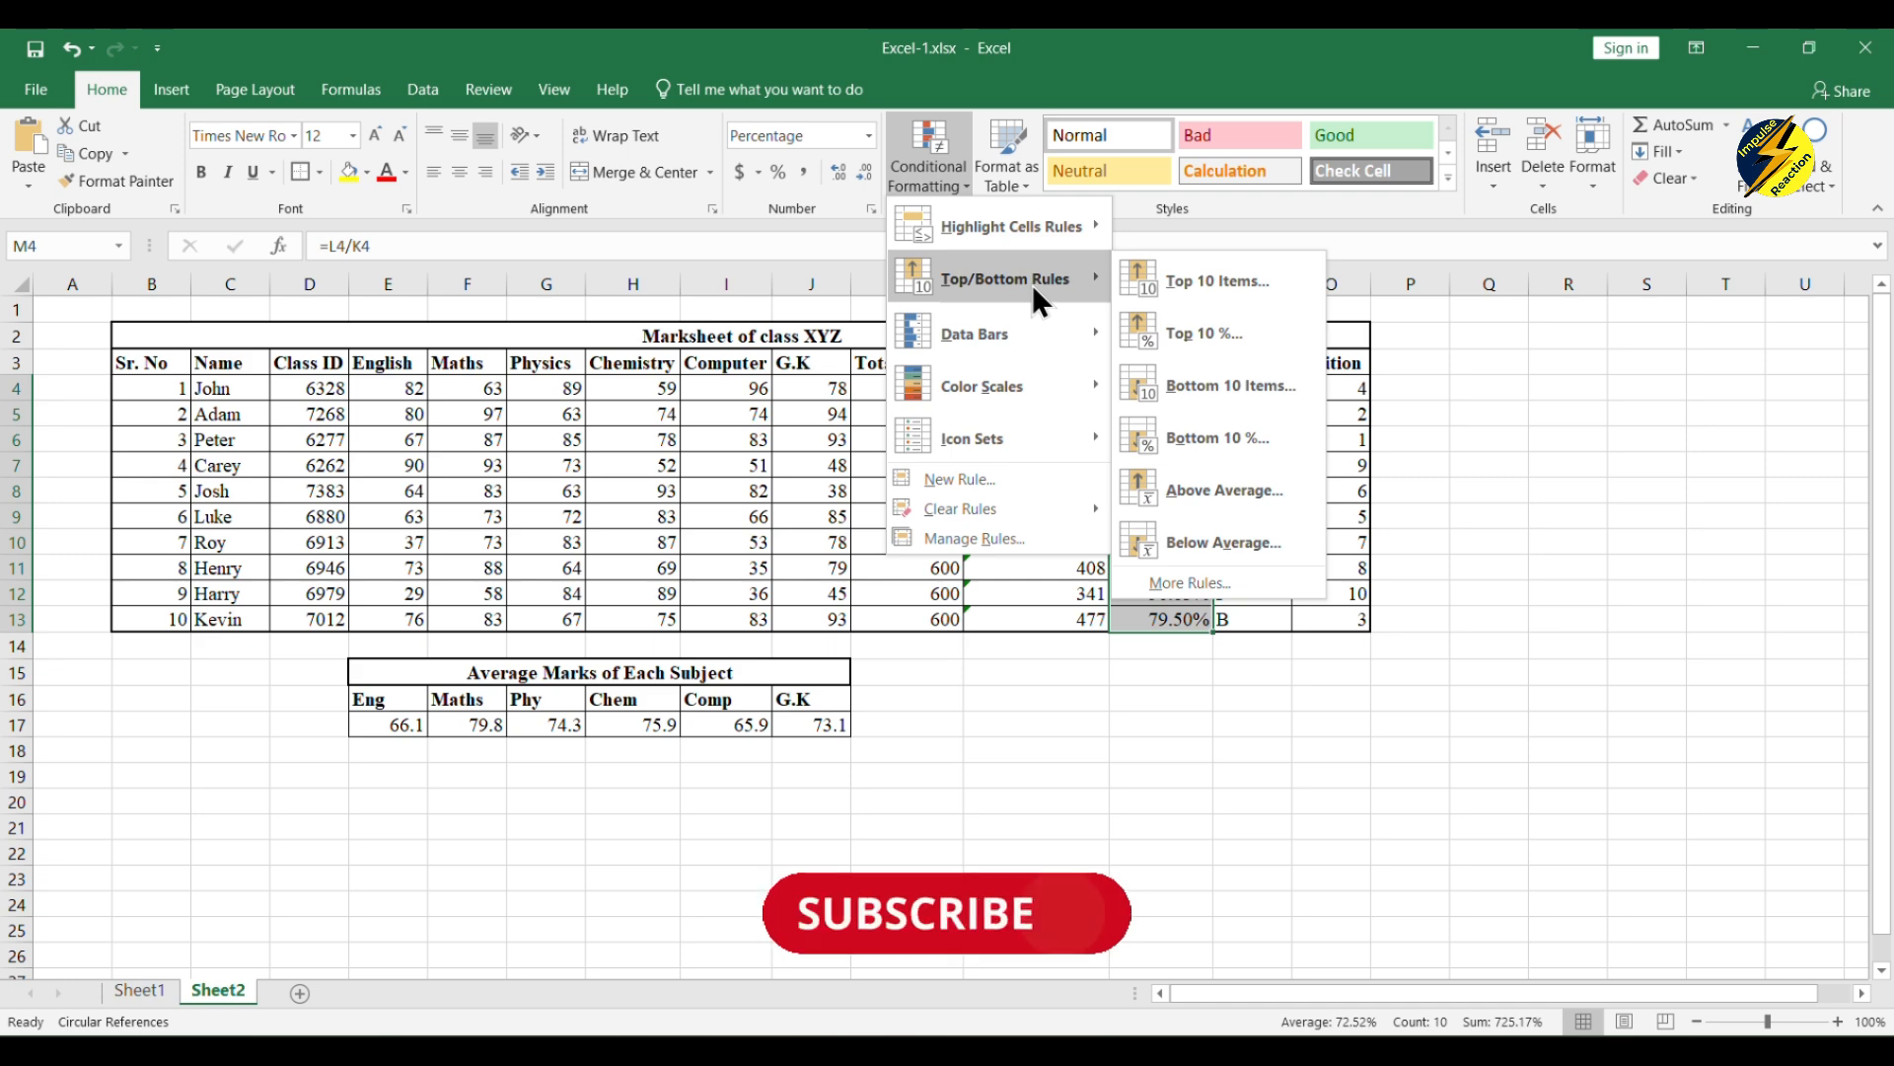
mouse_move(1033, 225)
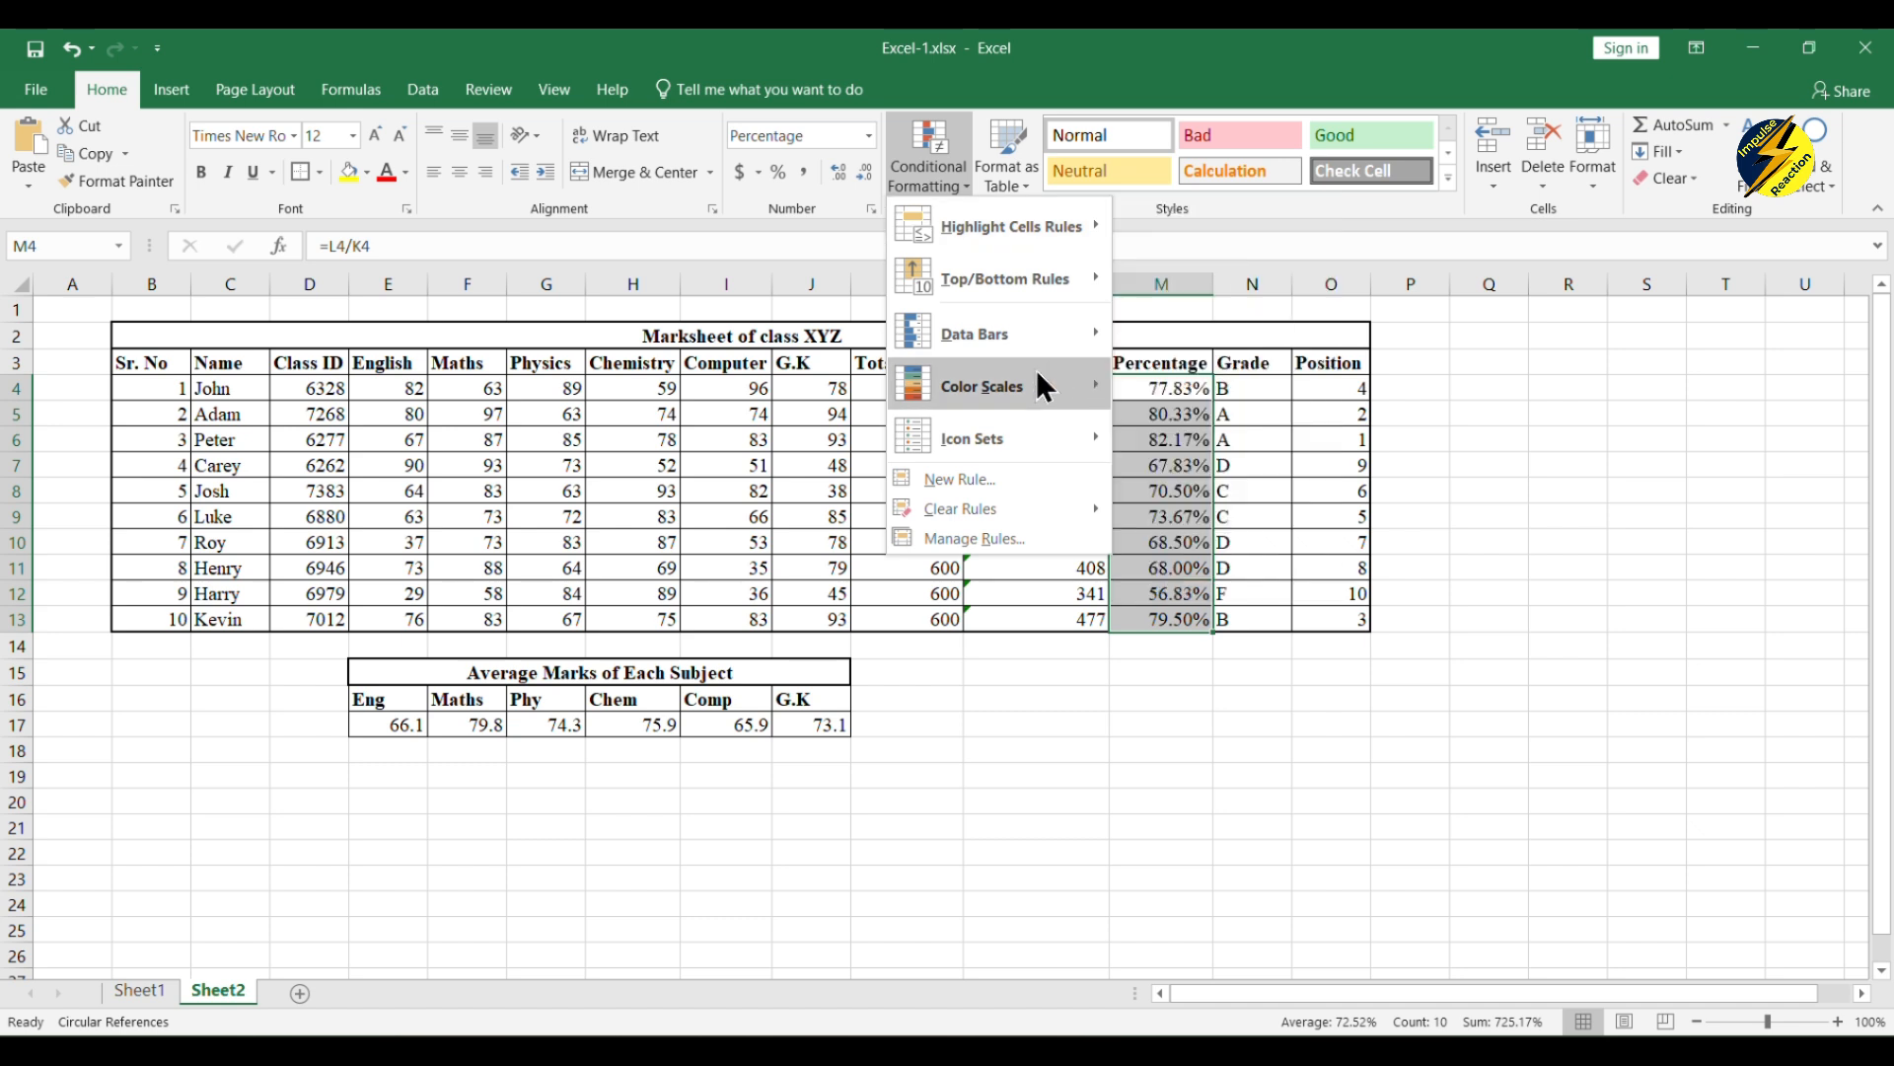
mouse_move(1050, 331)
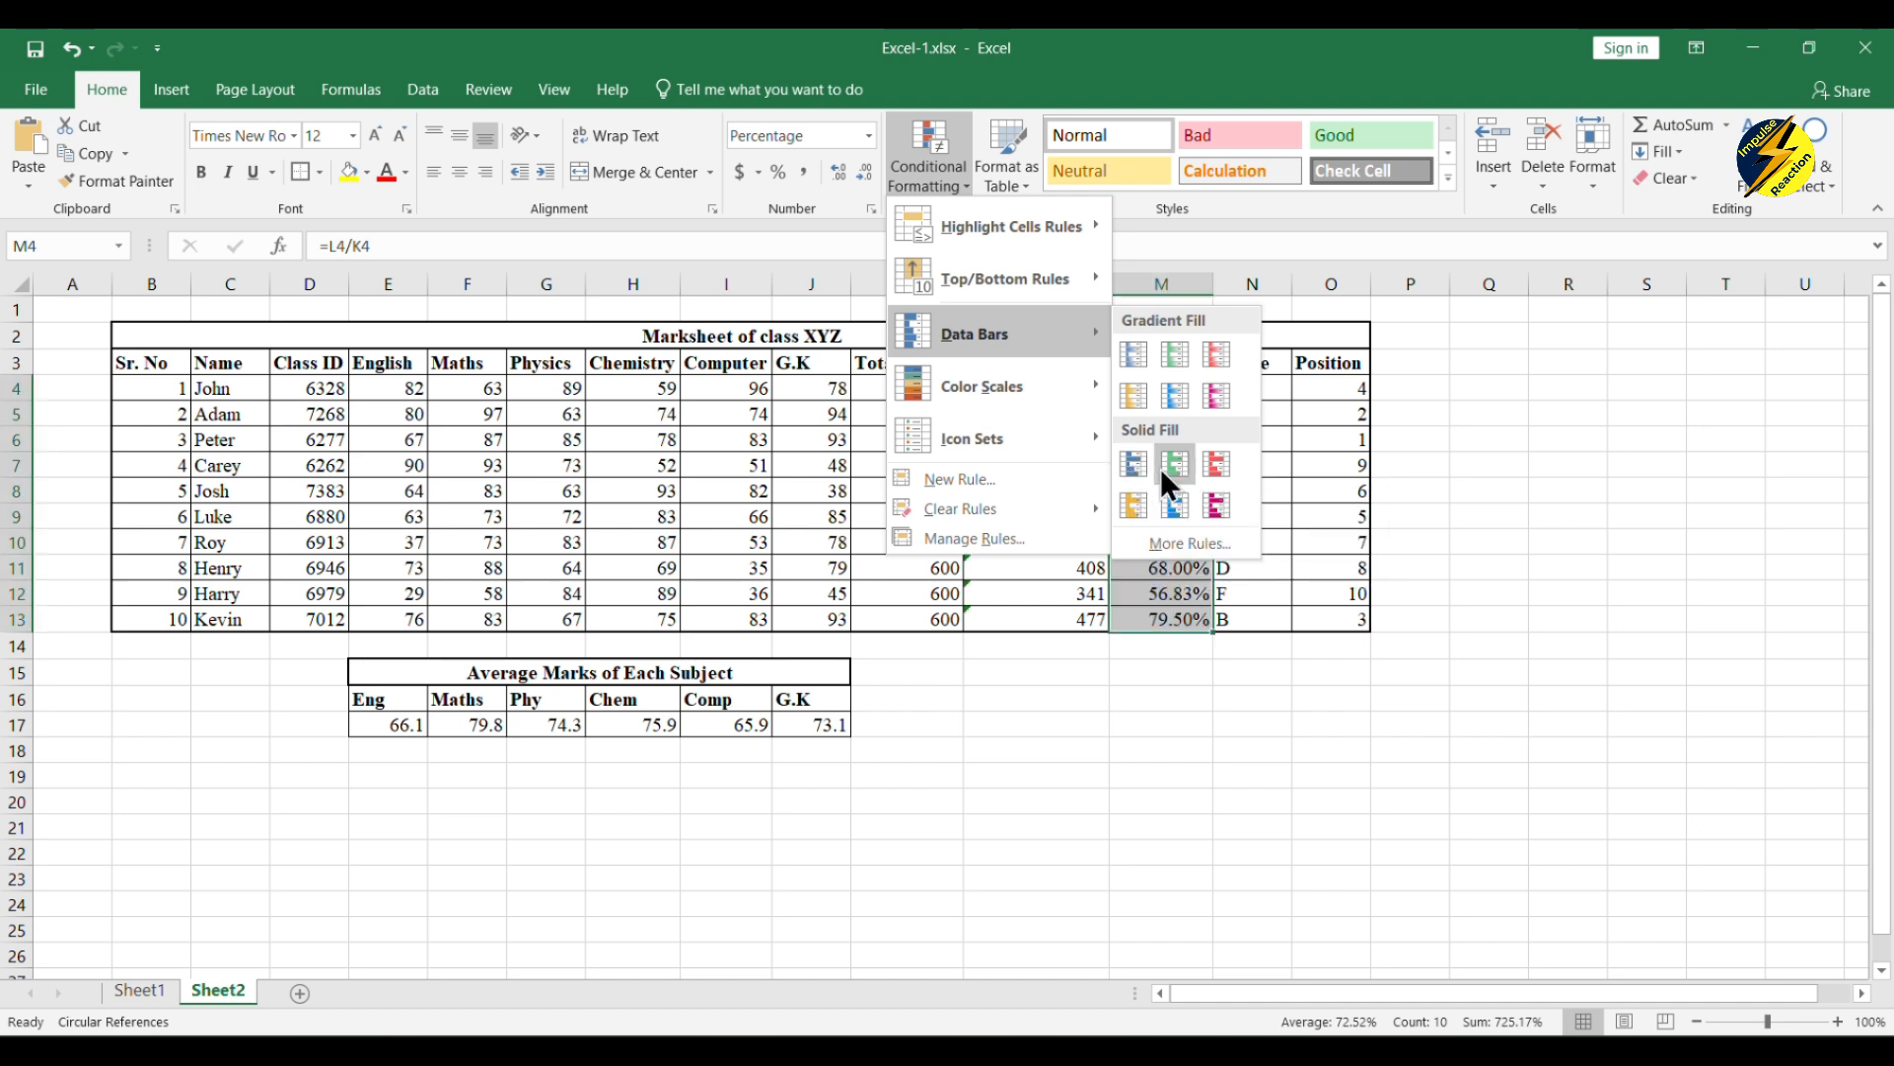
mouse_move(1038, 436)
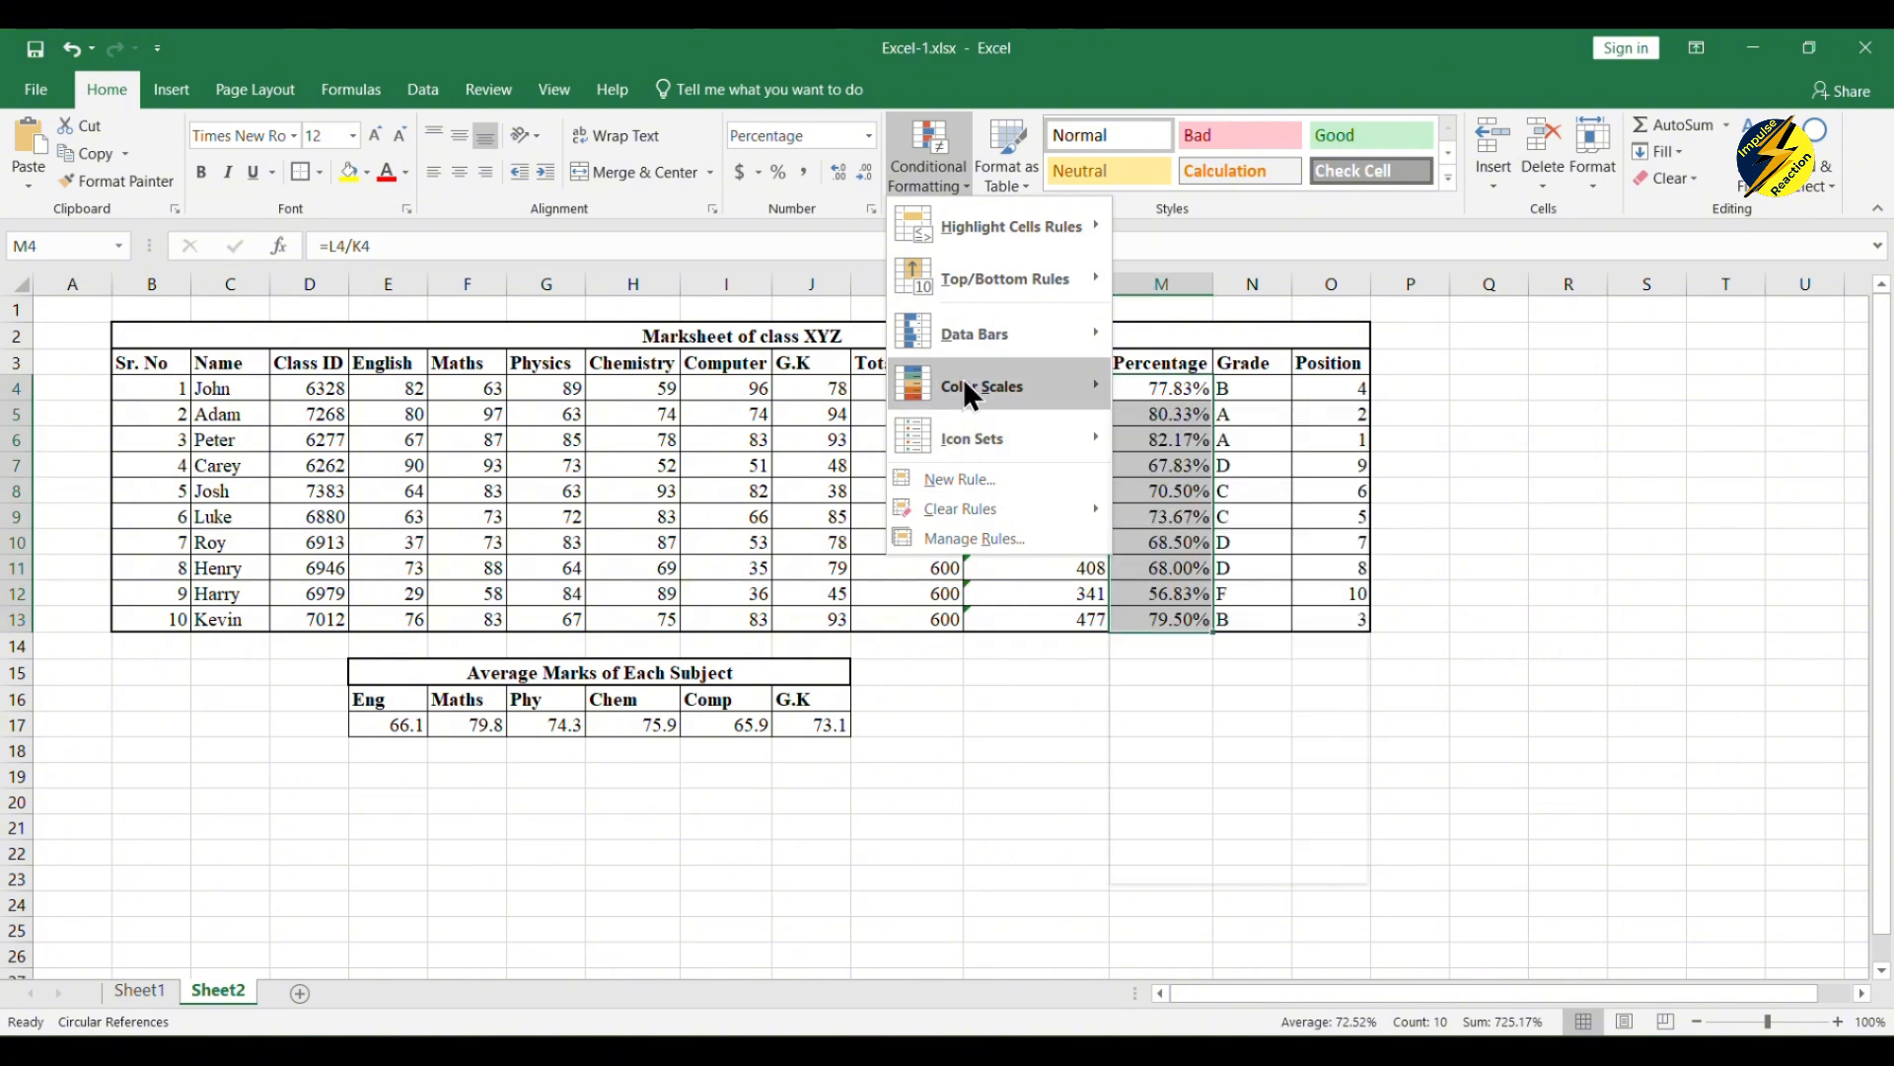
mouse_move(963, 376)
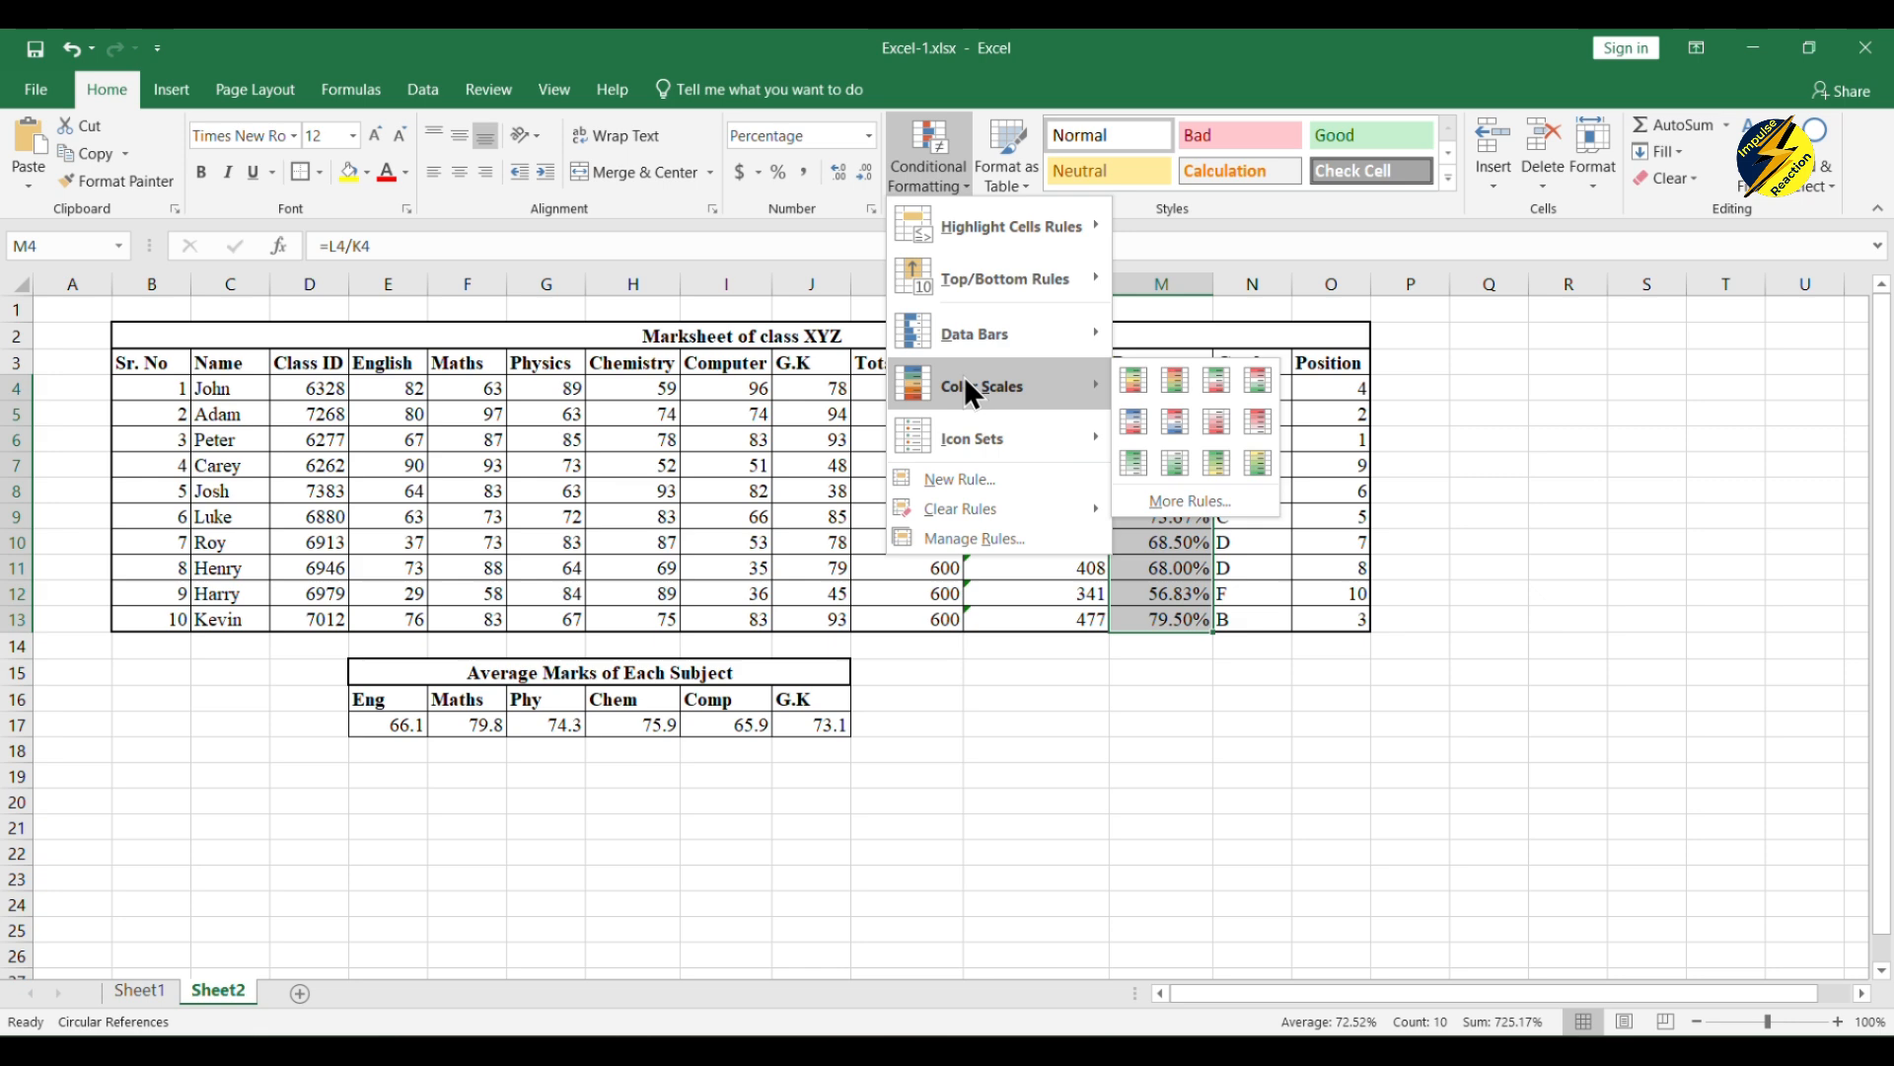
left_click(1130, 382)
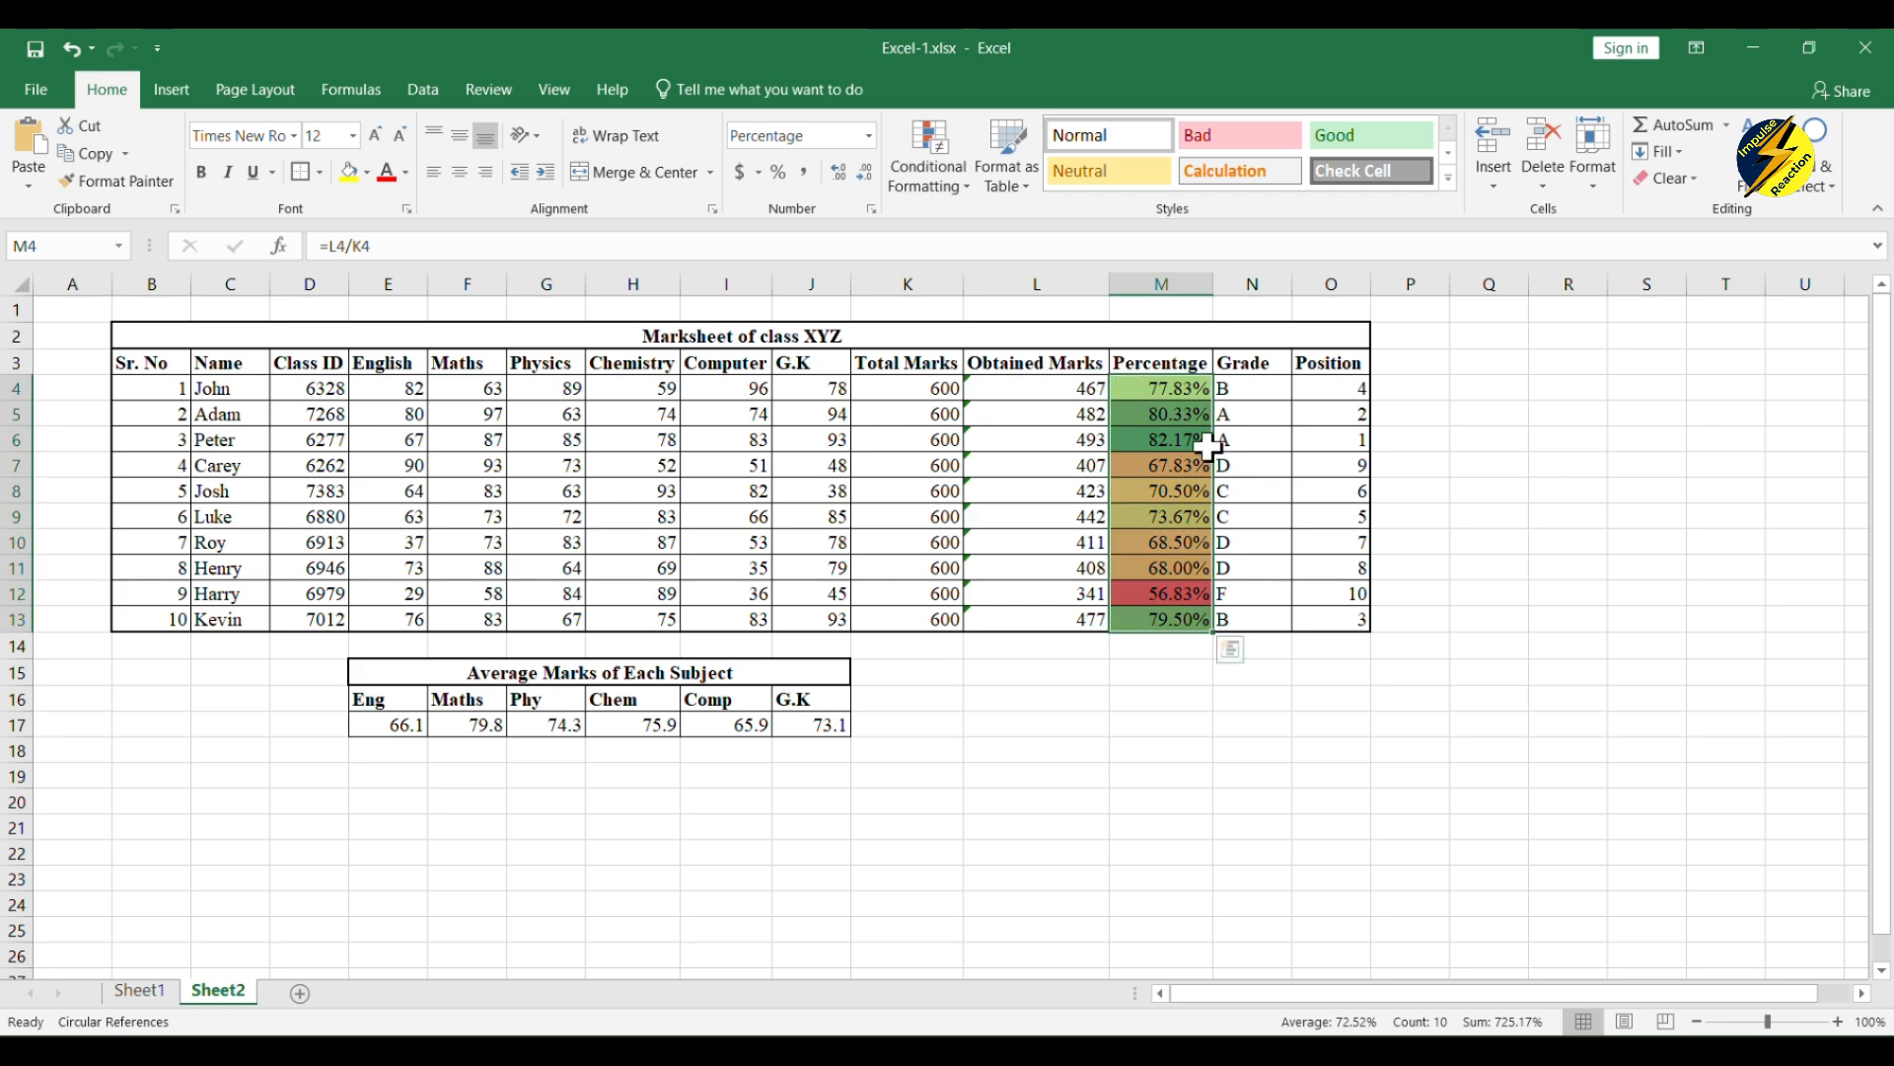
left_click(1563, 442)
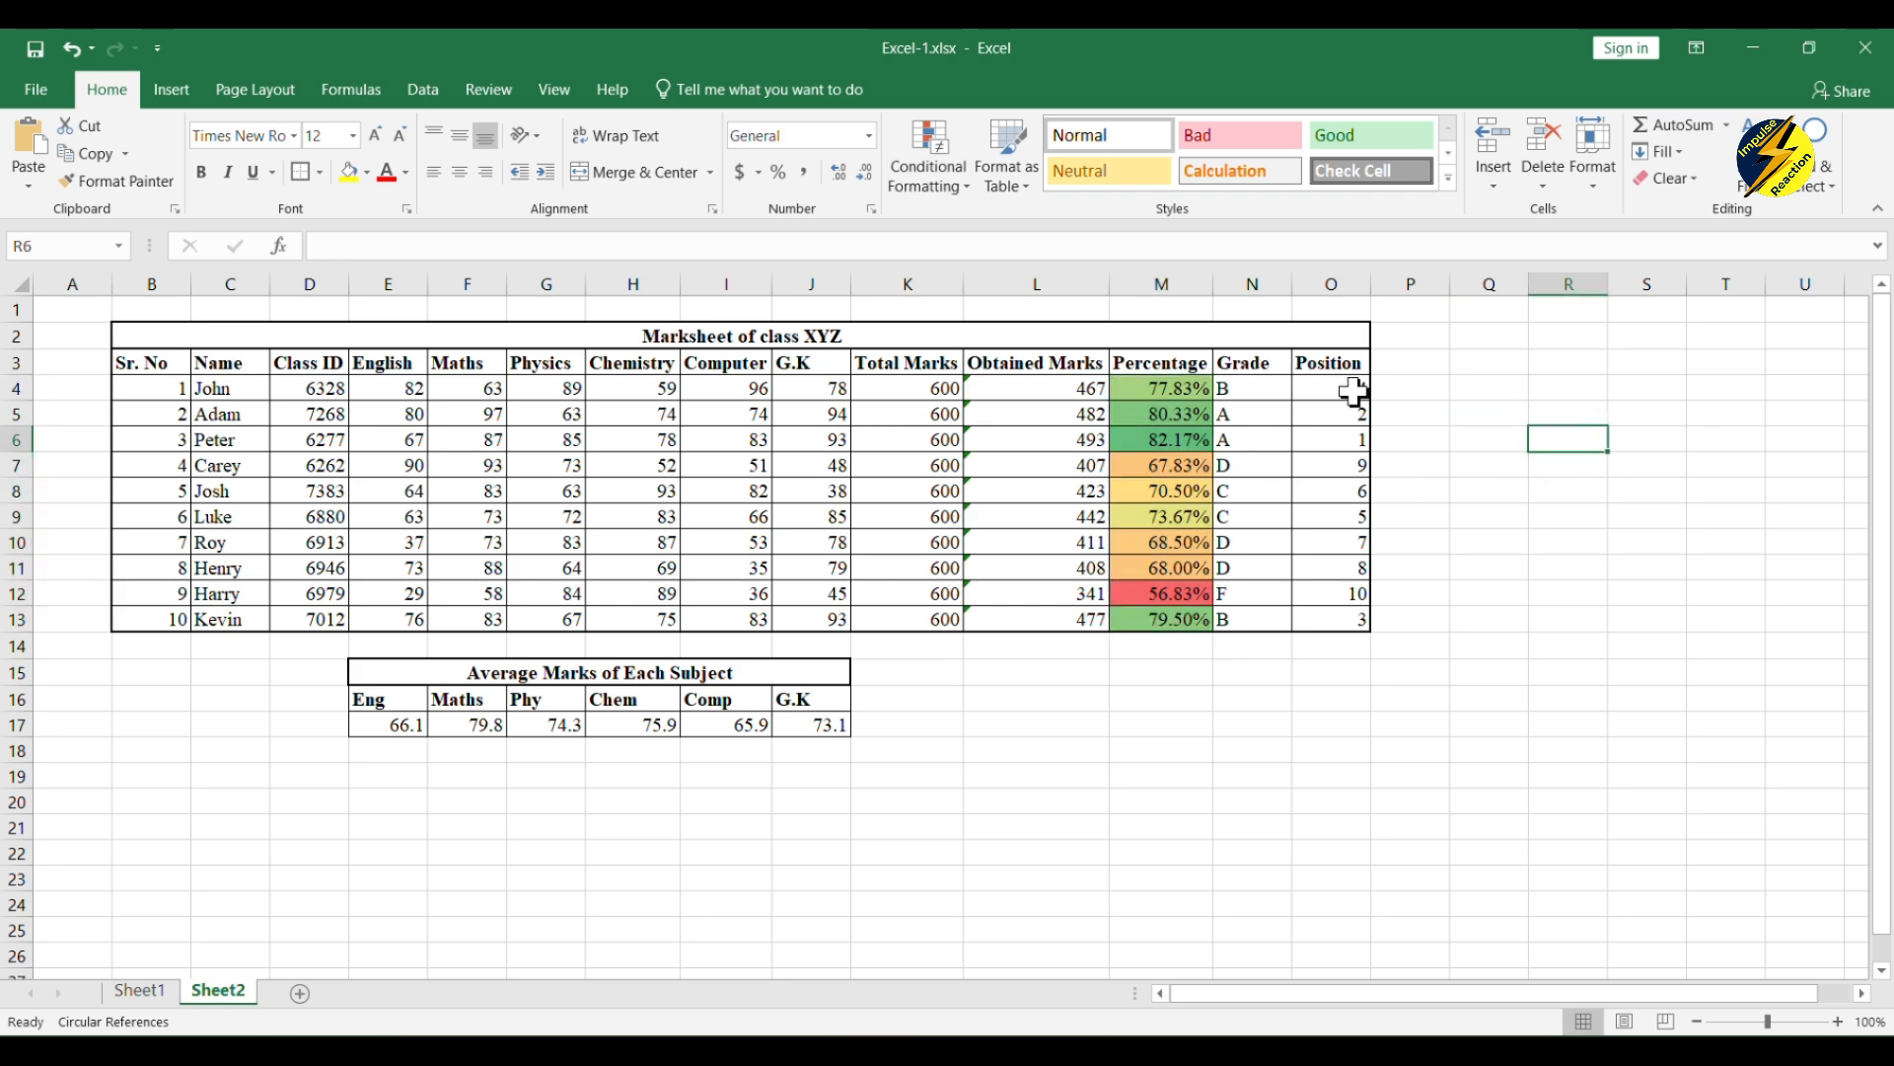